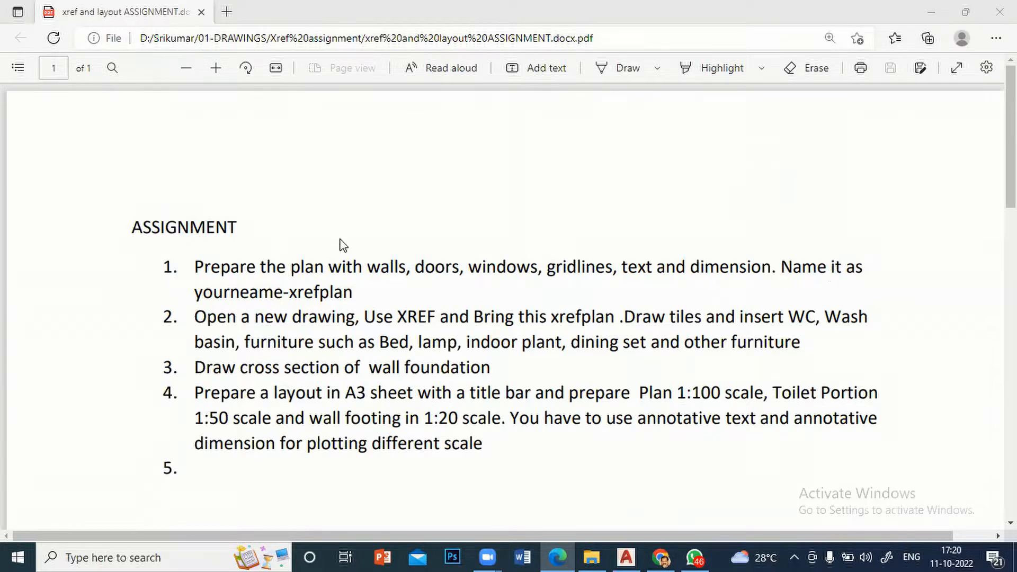
Step: Compare the assignment instructions in the PDF with the plan drawing in AutoCAD
{"action": "left_click", "coordinate": [628, 556]}
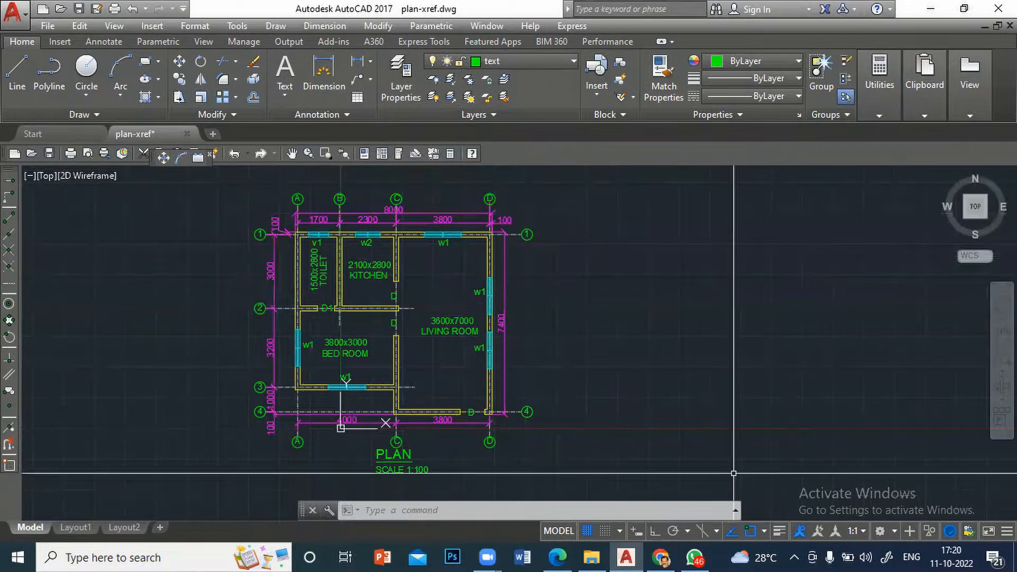
{"action": "left_click", "coordinate": [557, 556]}
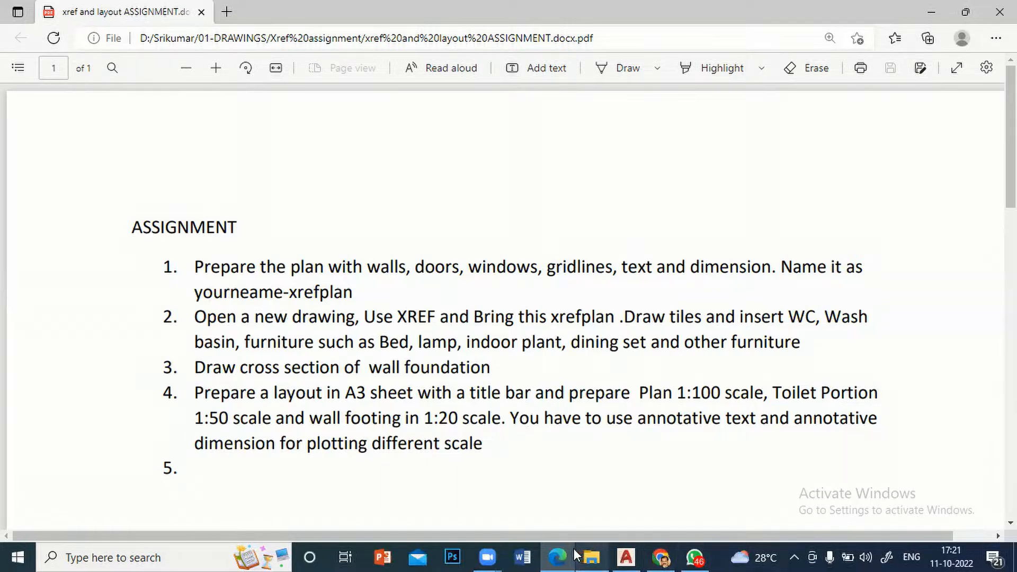
{"action": "left_click", "coordinate": [626, 556]}
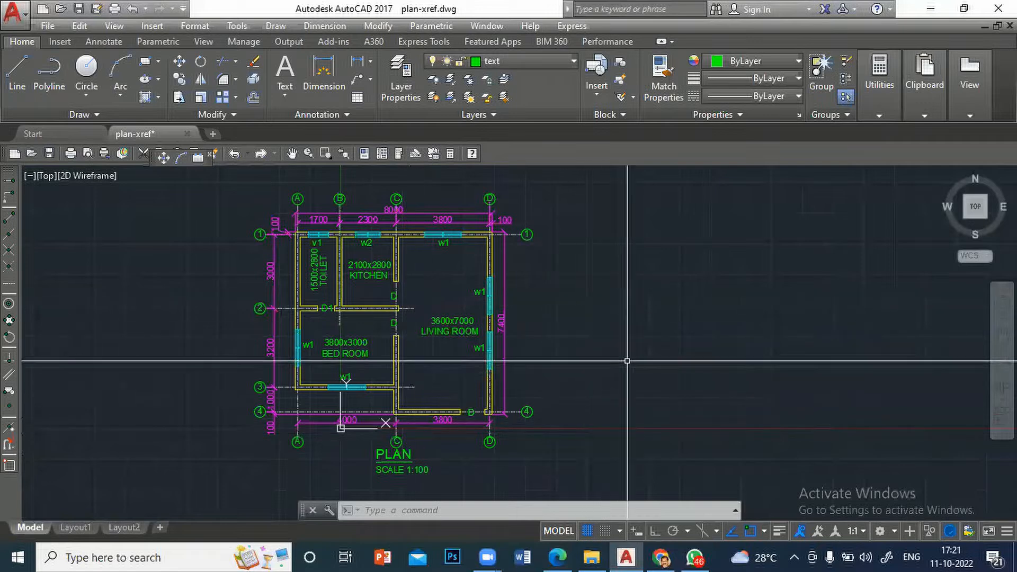
Step: Check the length type and insertion scale in the plan-xref drawing's units, leaving the settings as they are
{"action": "type", "text": "un"}
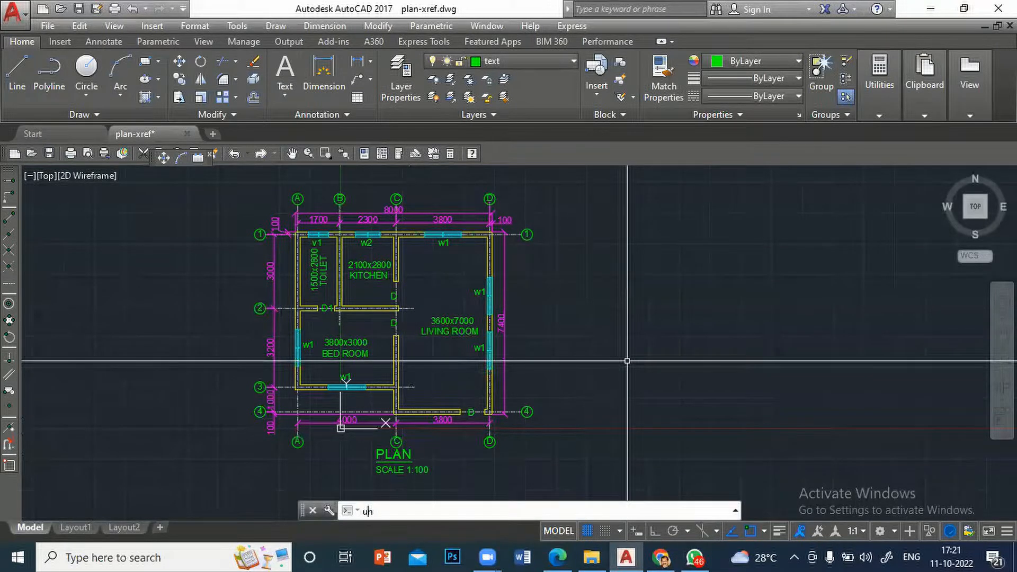
{"action": "key", "text": "Return"}
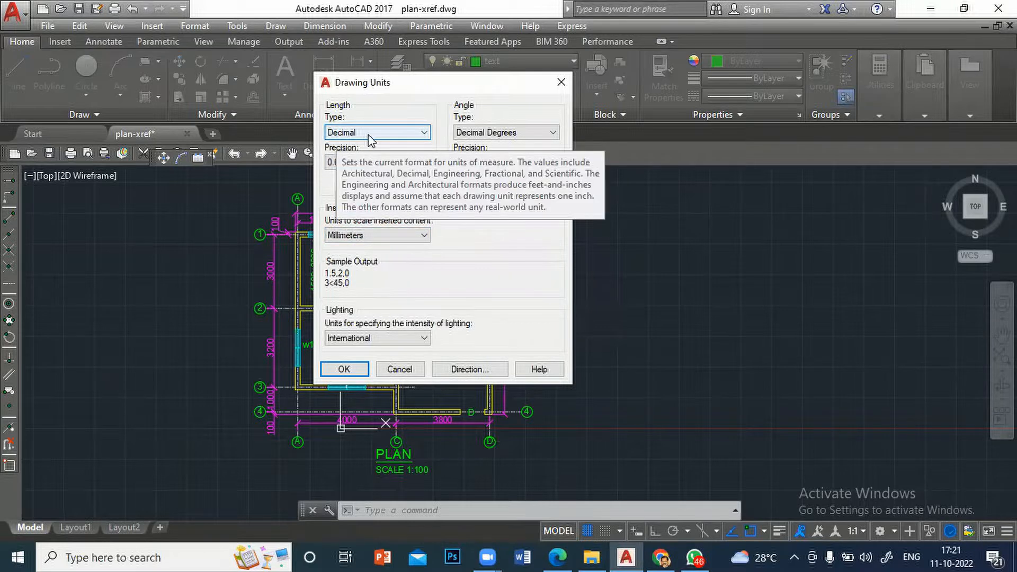
{"action": "left_click", "coordinate": [406, 372]}
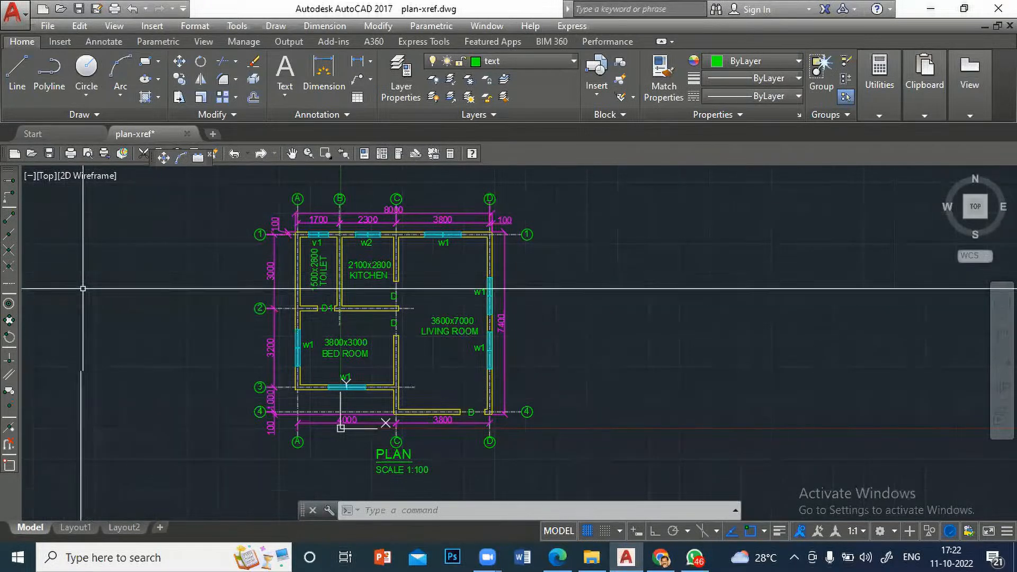
Step: Create a new drawing and accept decimal length units with millimeters as the insertion scale
{"action": "left_click", "coordinate": [213, 134]}
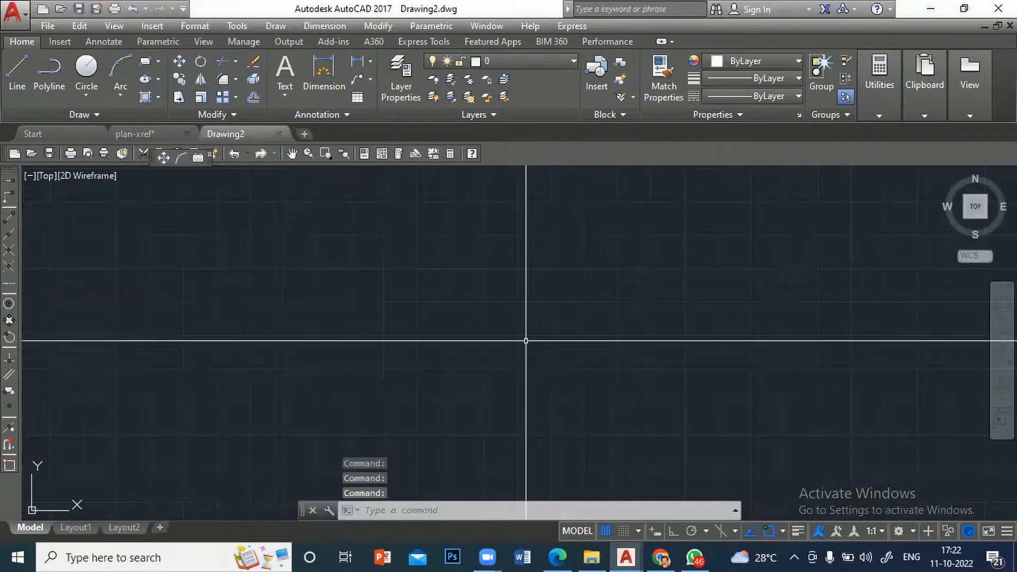
{"action": "type", "text": "un"}
{"action": "key", "text": "Return"}
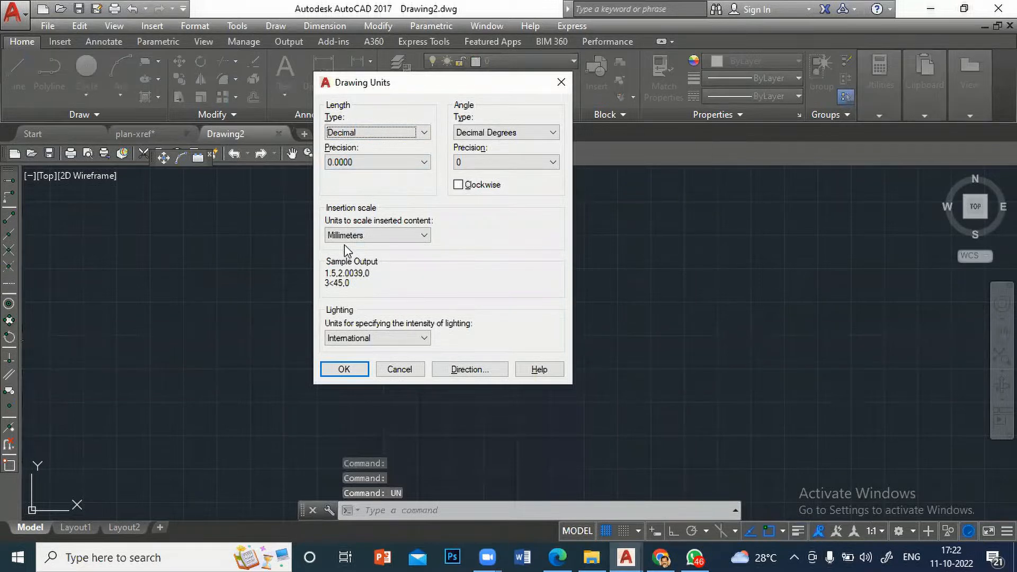
{"action": "left_click", "coordinate": [347, 371]}
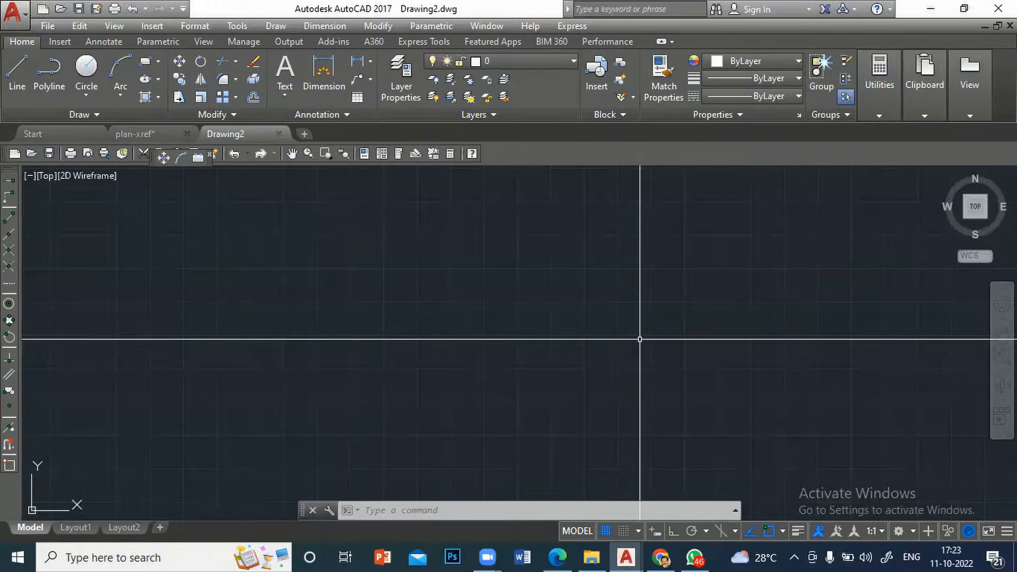
Step: Start attaching a DWG external reference with XREF and browse to the Xref assignment folder
{"action": "type", "text": "XRe"}
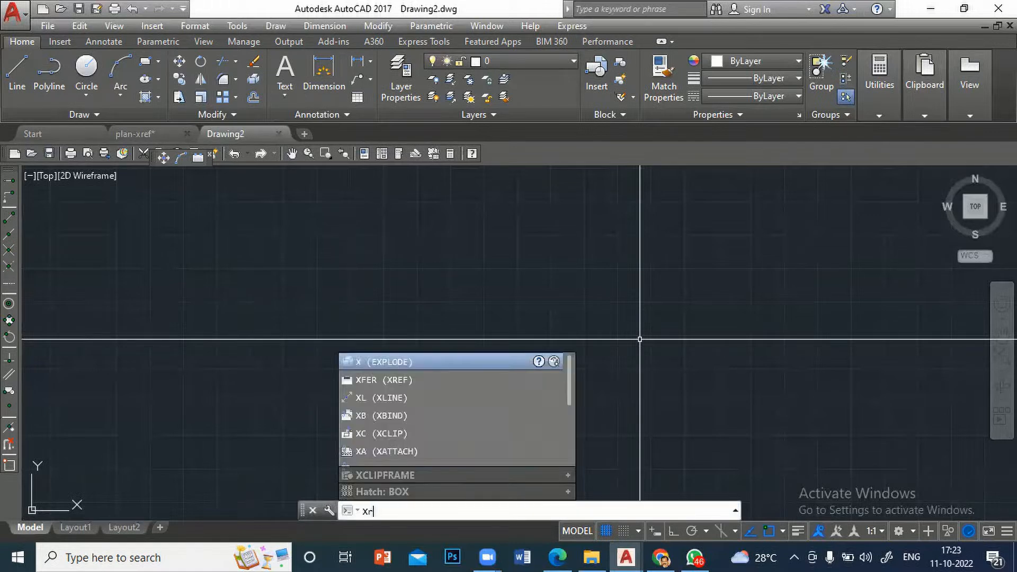
{"action": "type", "text": "f"}
{"action": "key", "text": "Return"}
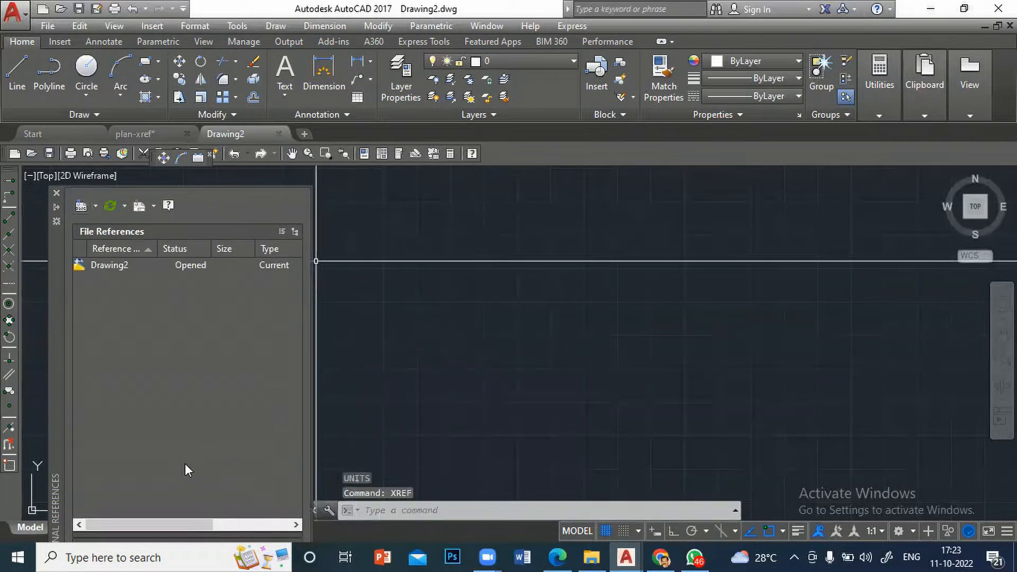
{"action": "left_click", "coordinate": [95, 206]}
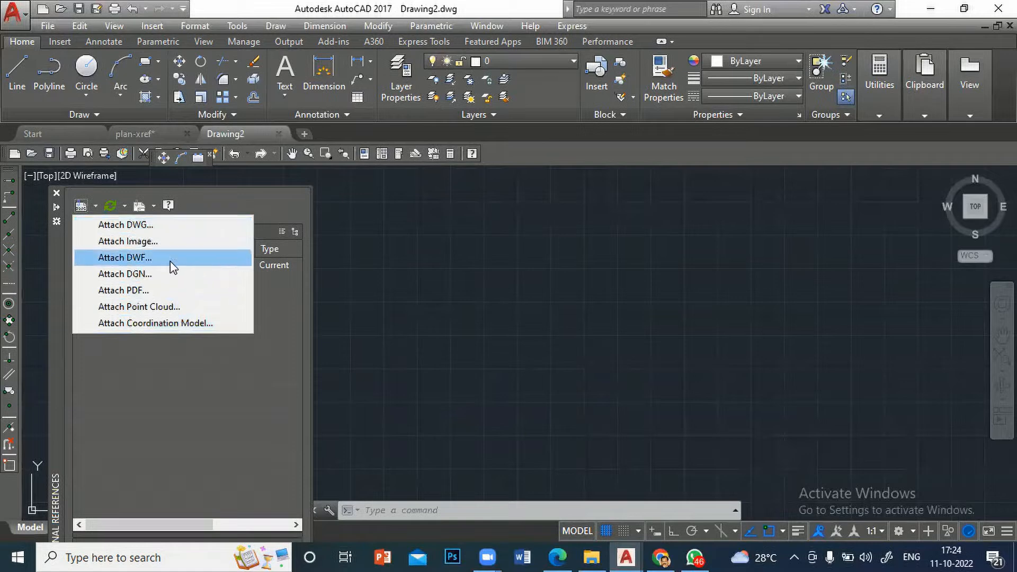
{"action": "left_click", "coordinate": [118, 225]}
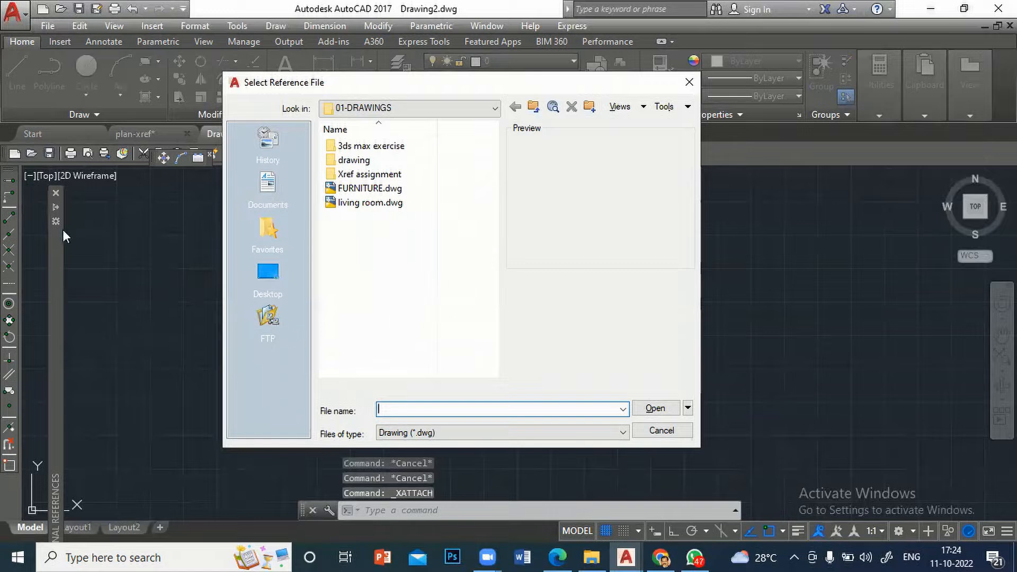
{"action": "left_click", "coordinate": [380, 179]}
{"action": "double_click", "coordinate": [381, 179]}
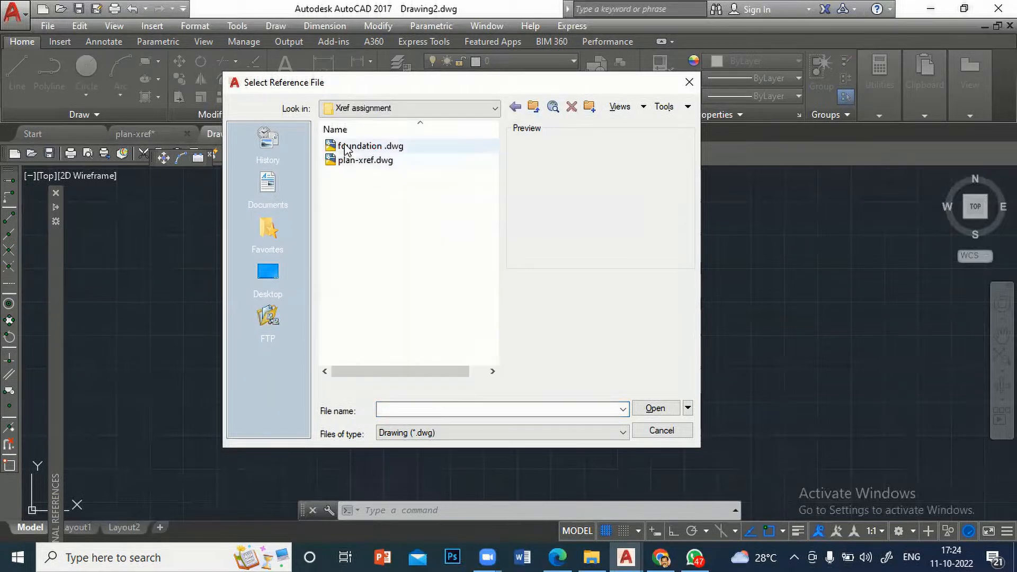
Step: Attach plan-xref.dwg as an Attachment at scale 1 with full path and rotation 0, placing it near the drawing origin
{"action": "left_click", "coordinate": [366, 147]}
{"action": "left_click", "coordinate": [352, 161]}
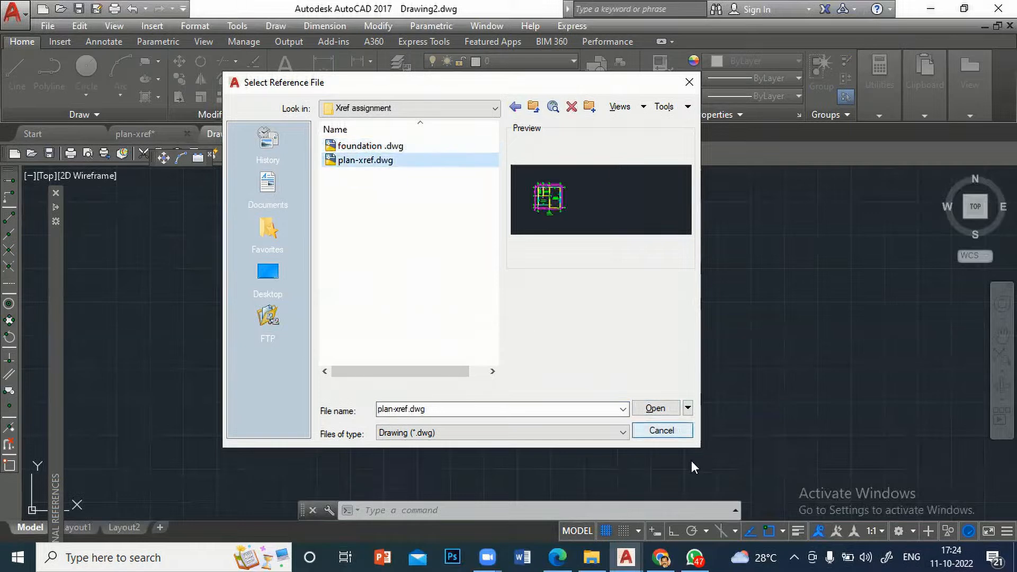
{"action": "left_click", "coordinate": [656, 409]}
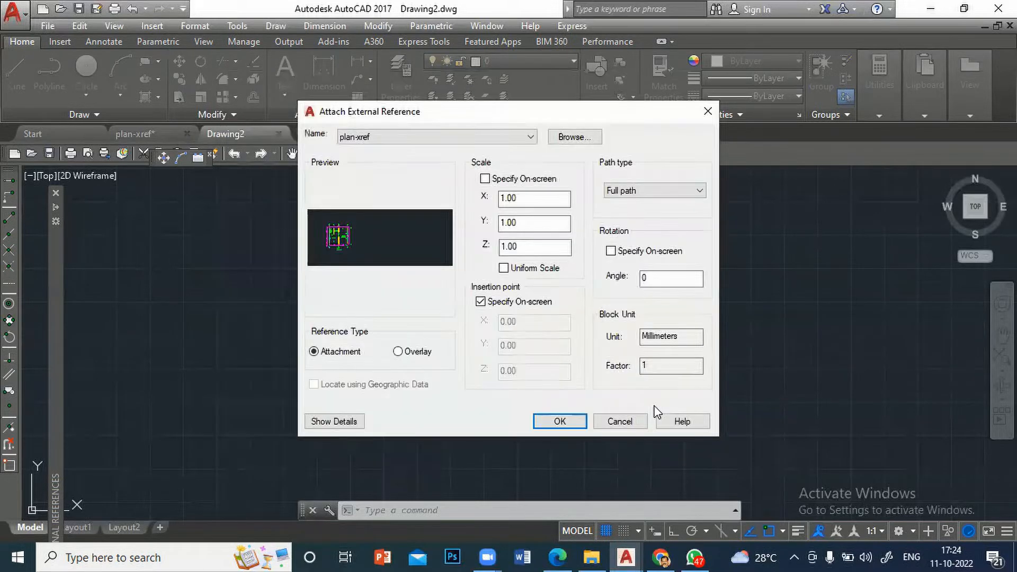
{"action": "left_click", "coordinate": [560, 422]}
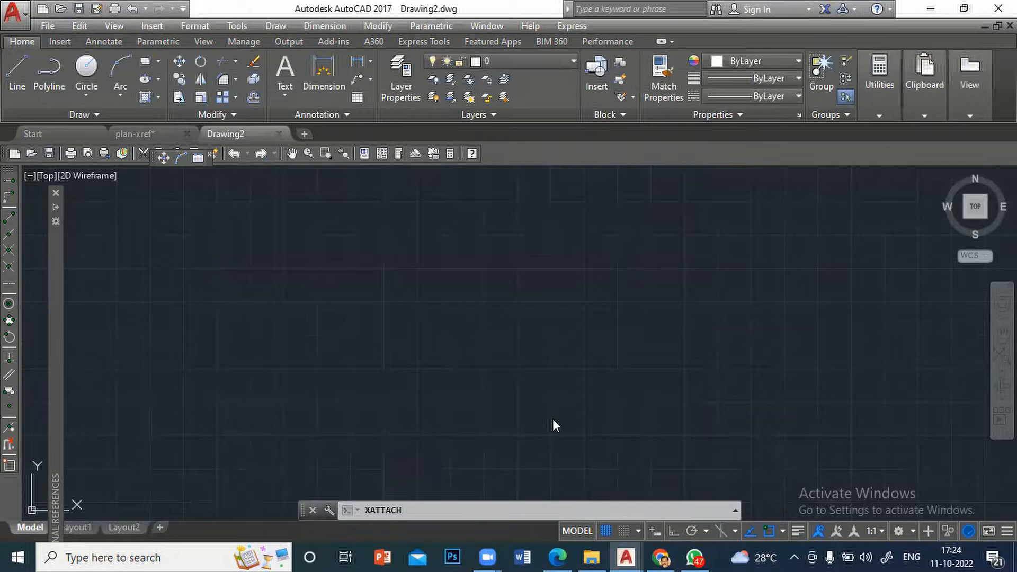
{"action": "scroll", "coordinate": [470, 370], "scroll_direction": "down", "scroll_amount": 4}
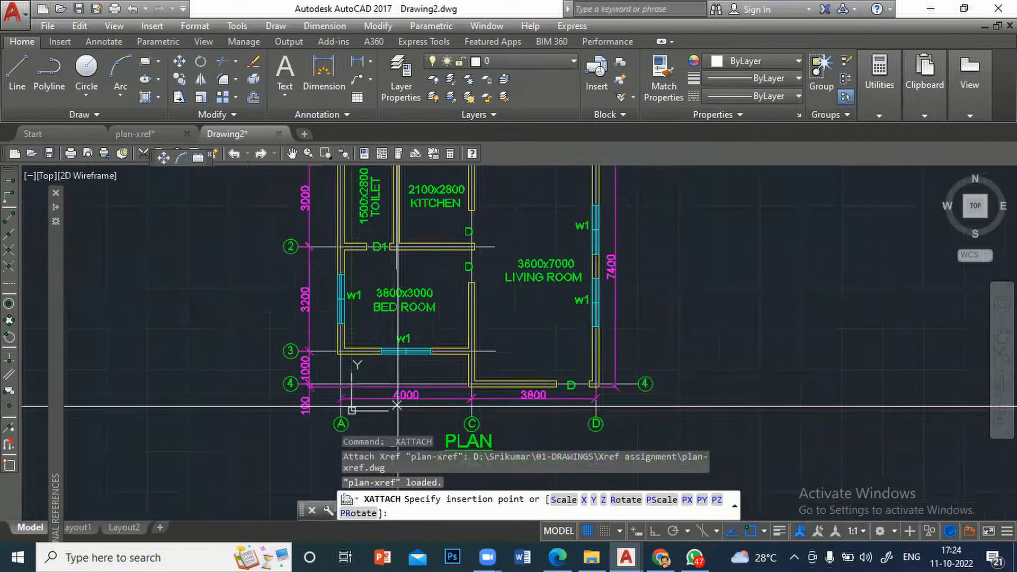
{"action": "left_click", "coordinate": [475, 404]}
Step: Examine the attached plan and select it to check that it behaves as one external reference
{"action": "scroll", "coordinate": [473, 402], "scroll_direction": "down", "scroll_amount": 6}
{"action": "scroll", "coordinate": [565, 361], "scroll_direction": "up", "scroll_amount": 2}
{"action": "scroll", "coordinate": [565, 360], "scroll_direction": "up", "scroll_amount": 3}
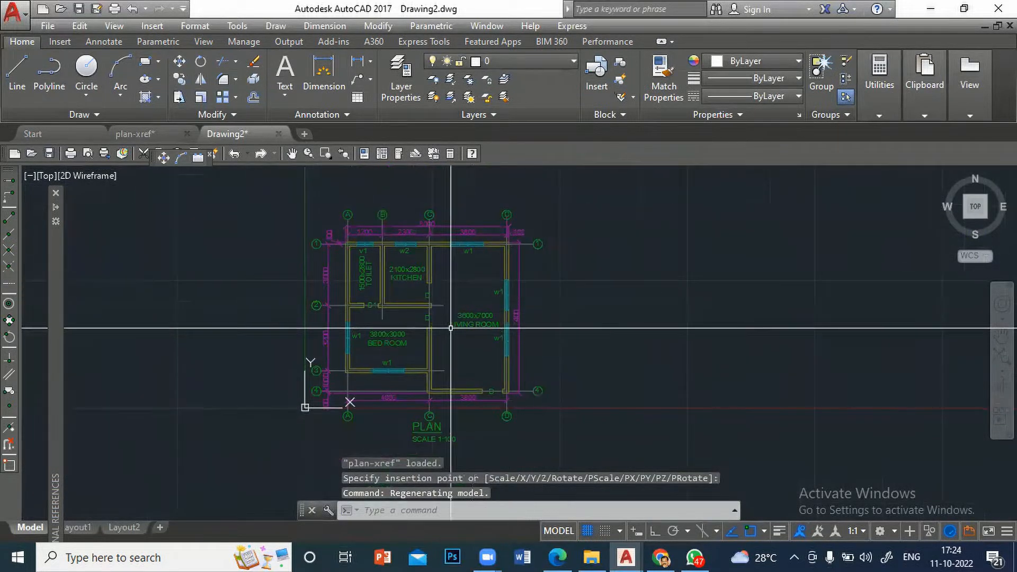
{"action": "scroll", "coordinate": [450, 328], "scroll_direction": "up", "scroll_amount": 2}
{"action": "scroll", "coordinate": [450, 328], "scroll_direction": "down", "scroll_amount": 2}
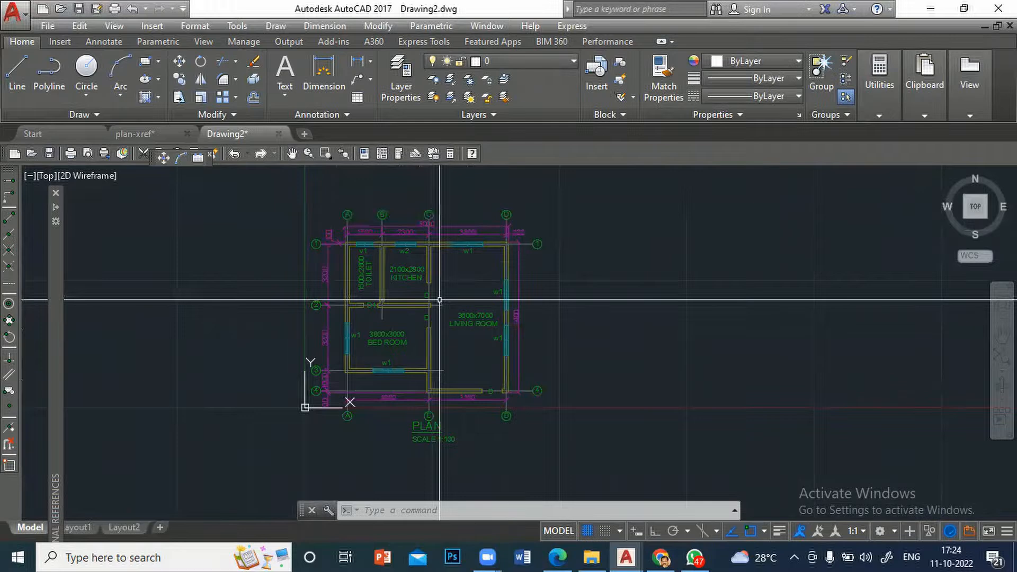
{"action": "left_click", "coordinate": [430, 270]}
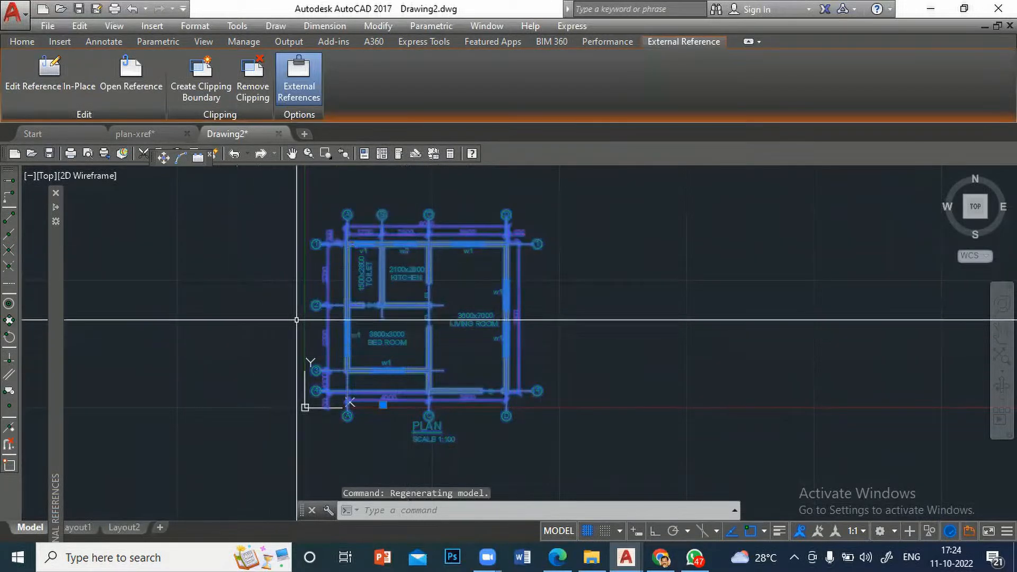
{"action": "key", "text": "Escape"}
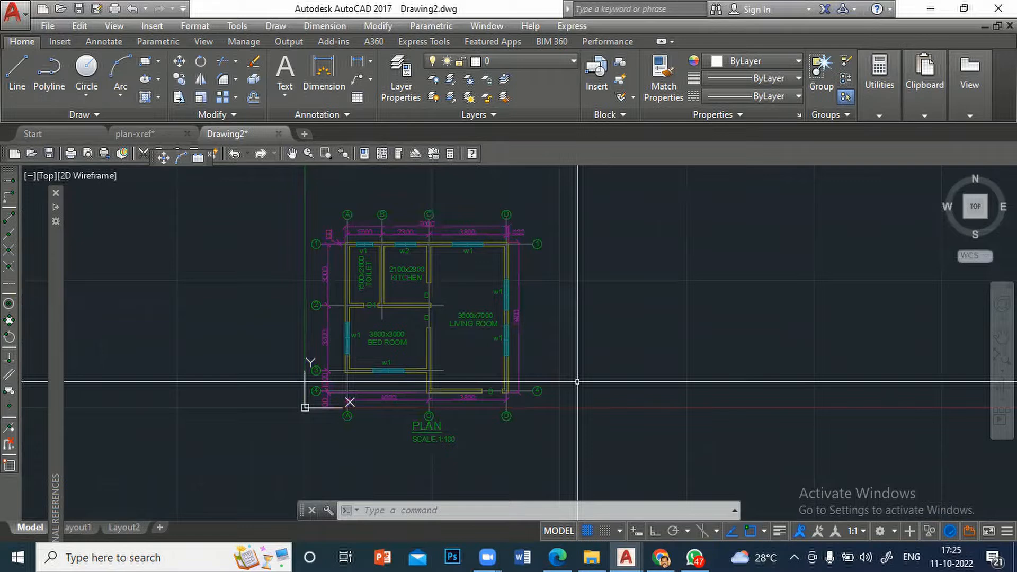
Step: Switch to the source drawing plan-xref
{"action": "left_click", "coordinate": [128, 138]}
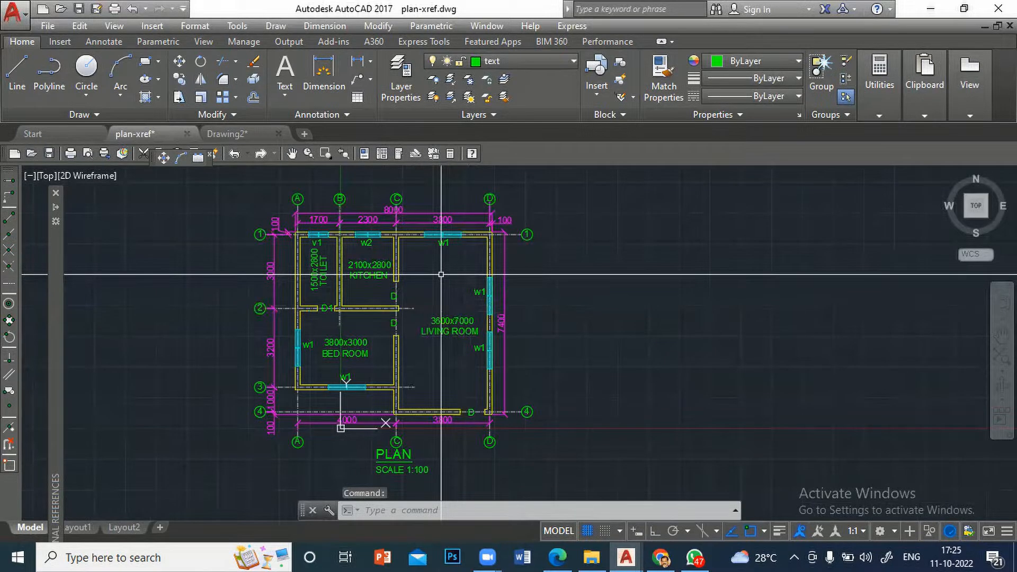
{"action": "type", "text": "c"}
{"action": "key", "text": "Return"}
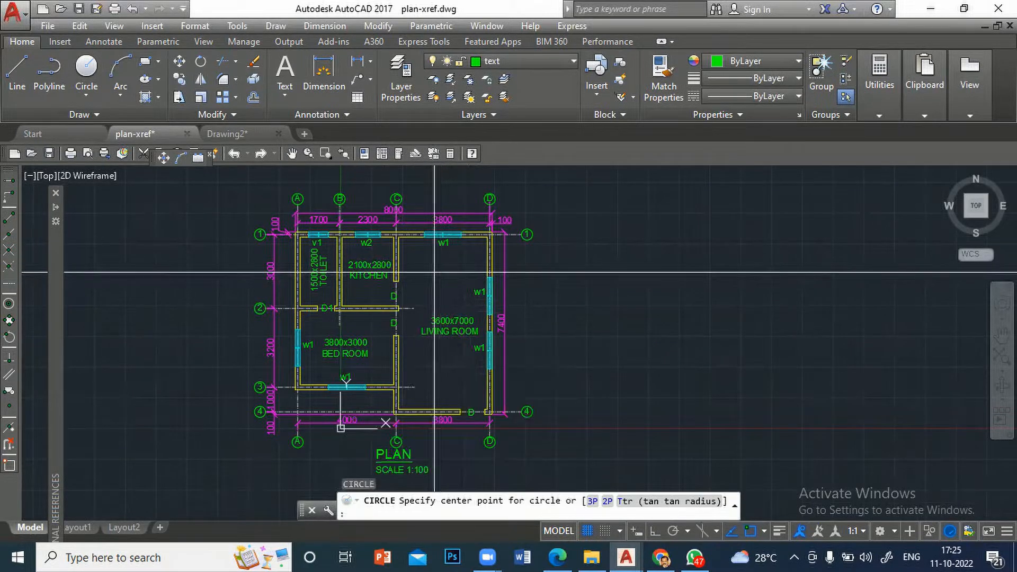
{"action": "scroll", "coordinate": [435, 273], "scroll_direction": "up", "scroll_amount": 2}
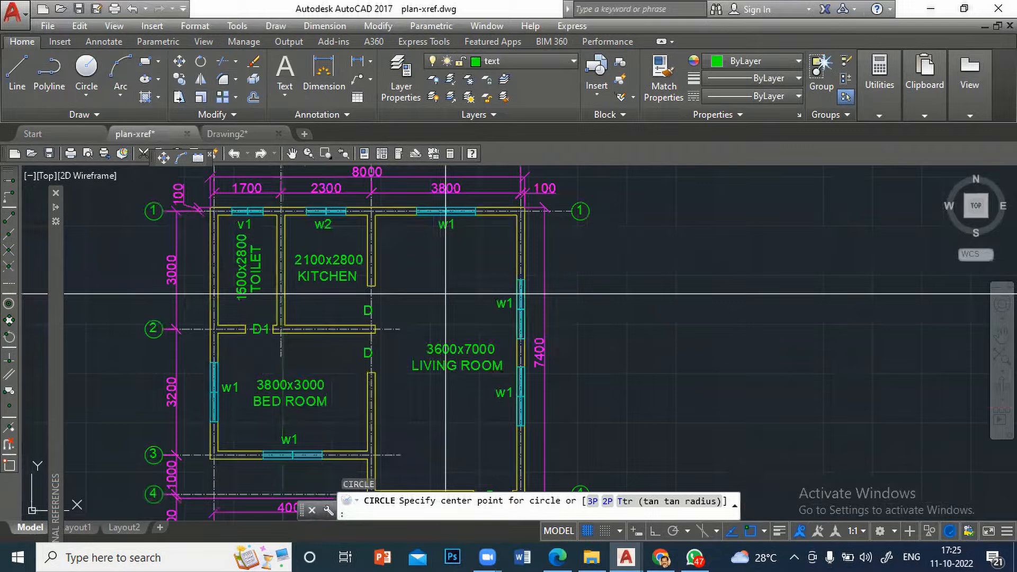
{"action": "key", "text": "Escape"}
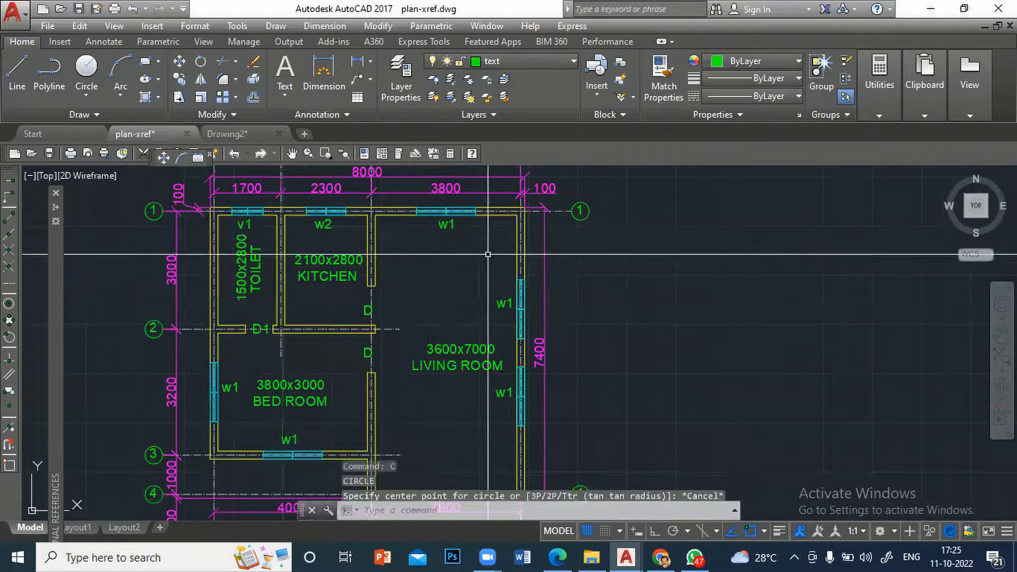
Step: Draw a circle in the living room between its upper window and the room label, and save plan-xref
{"action": "type", "text": "c"}
{"action": "key", "text": "Return"}
{"action": "left_click", "coordinate": [440, 268]}
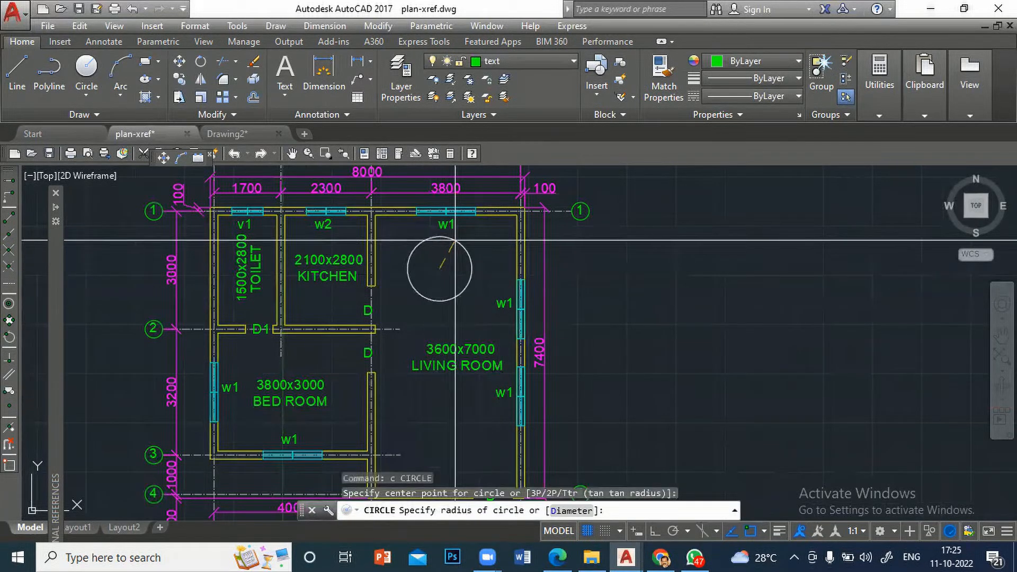
{"action": "left_click", "coordinate": [472, 269]}
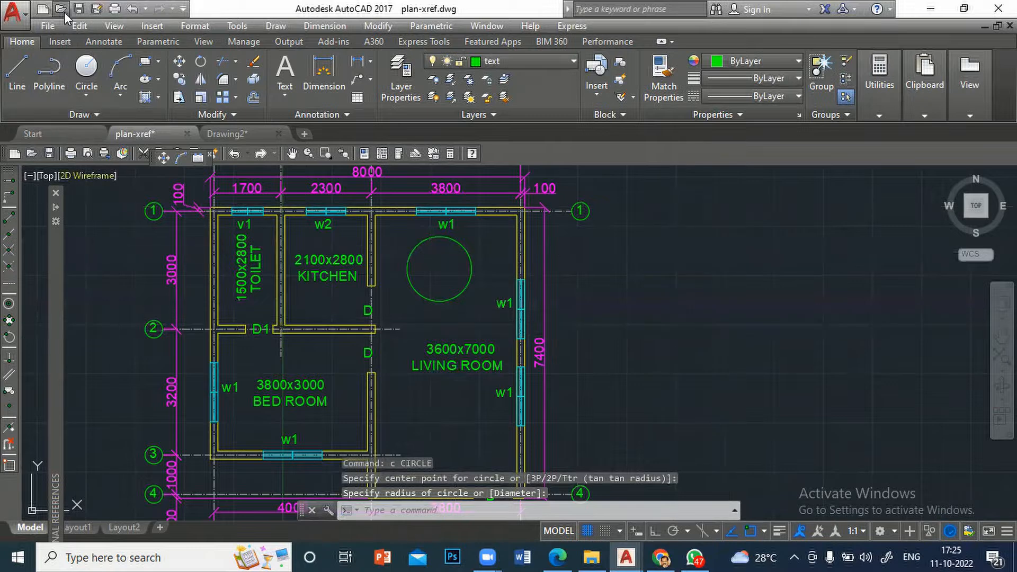
{"action": "left_click", "coordinate": [78, 9]}
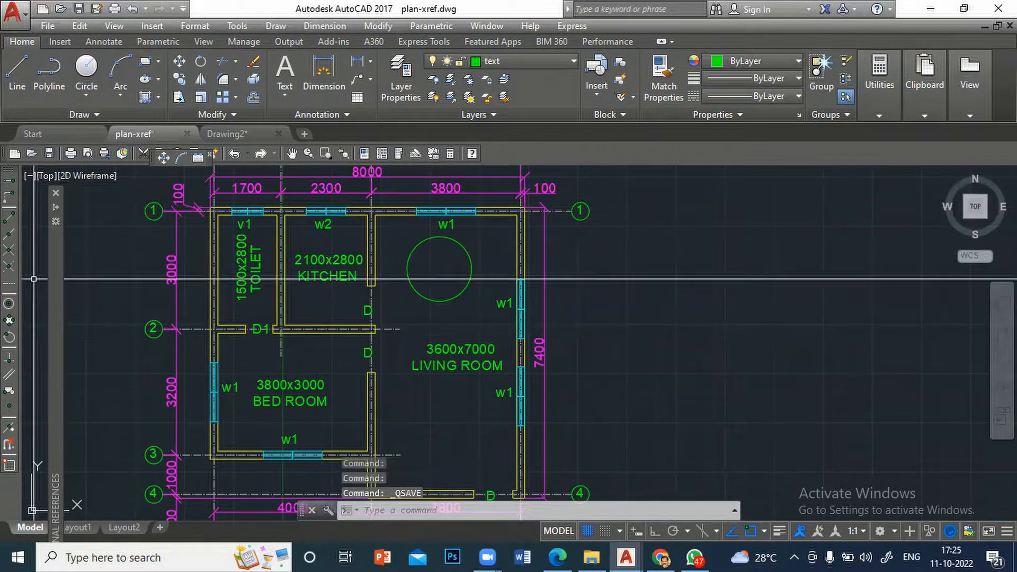
Step: Return to Drawing2 and reload the plan-xref external reference
{"action": "left_click", "coordinate": [233, 134]}
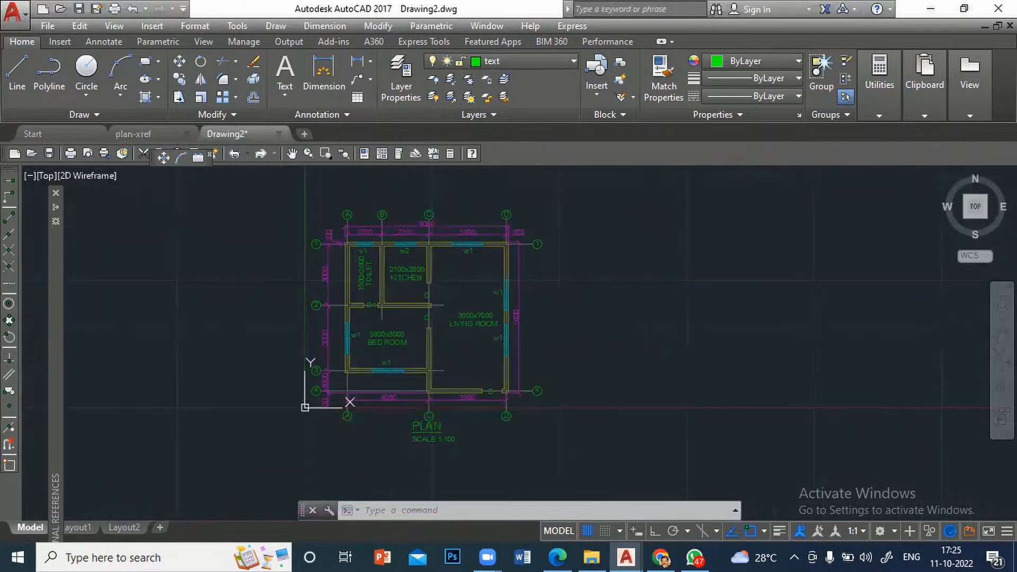
{"action": "mouse_move", "coordinate": [55, 204]}
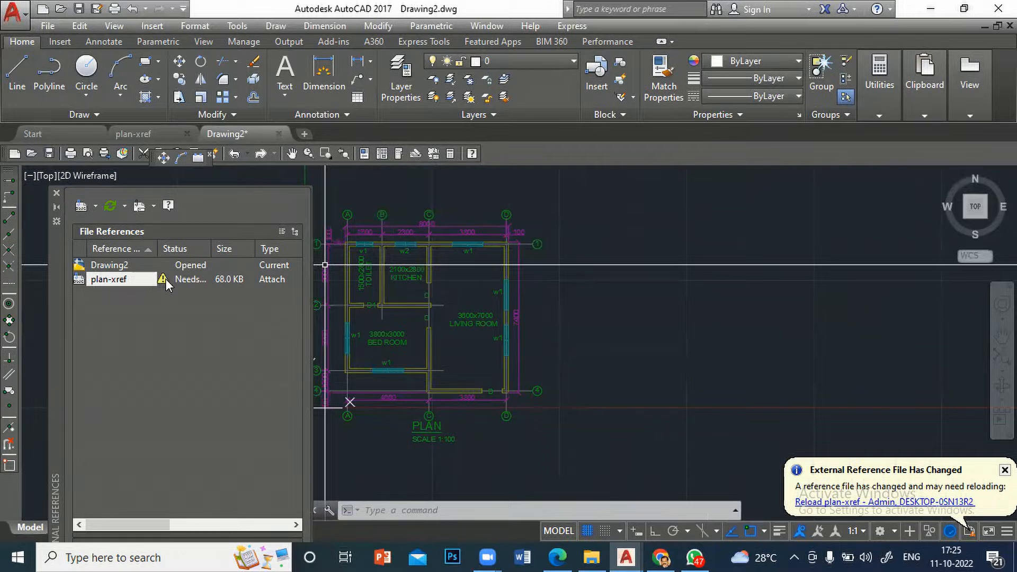
{"action": "right_click", "coordinate": [132, 282]}
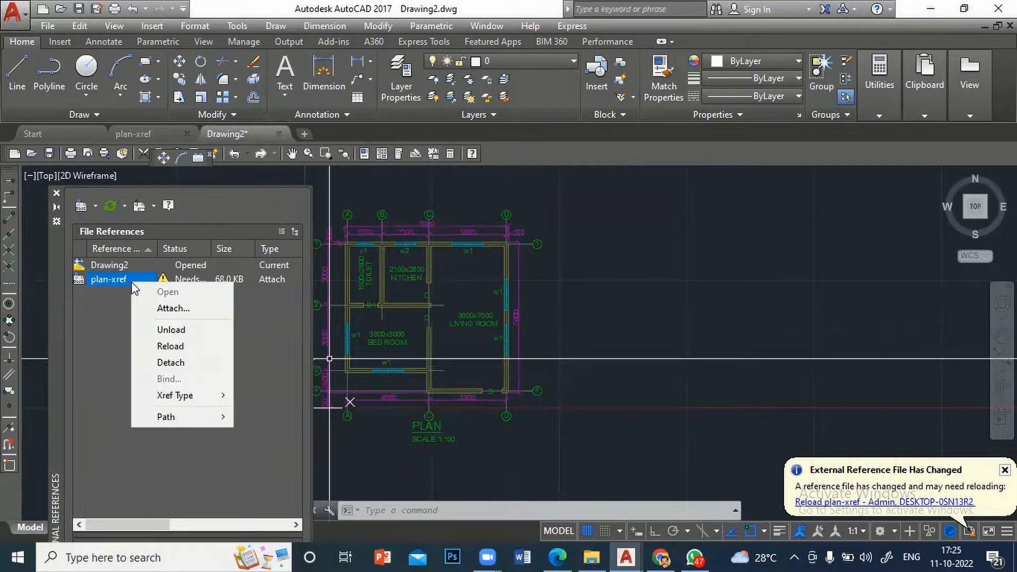
{"action": "left_click", "coordinate": [171, 346]}
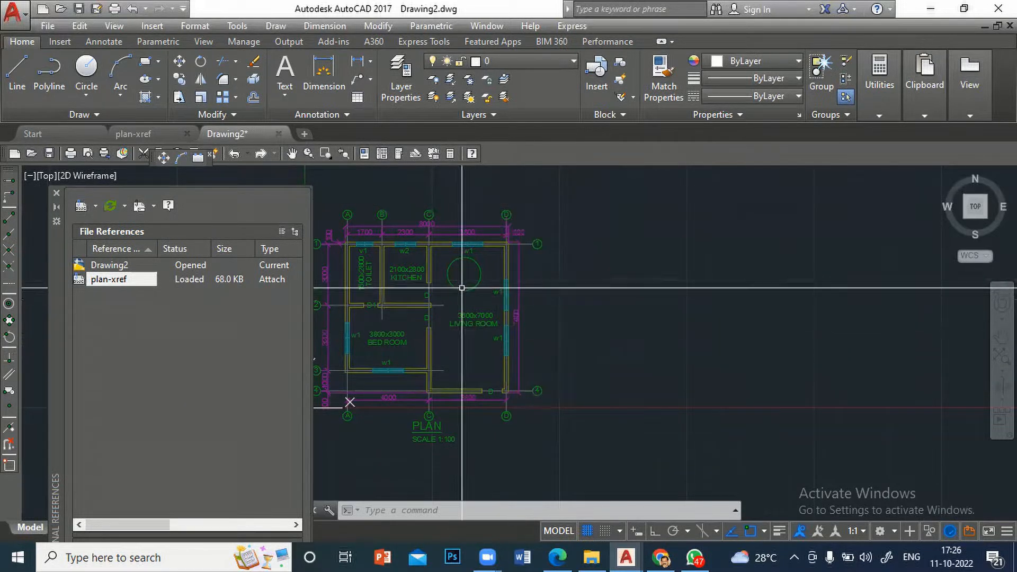
Step: Erase the circle from the living room in the source drawing plan-xref and save that drawing
{"action": "left_click", "coordinate": [124, 132]}
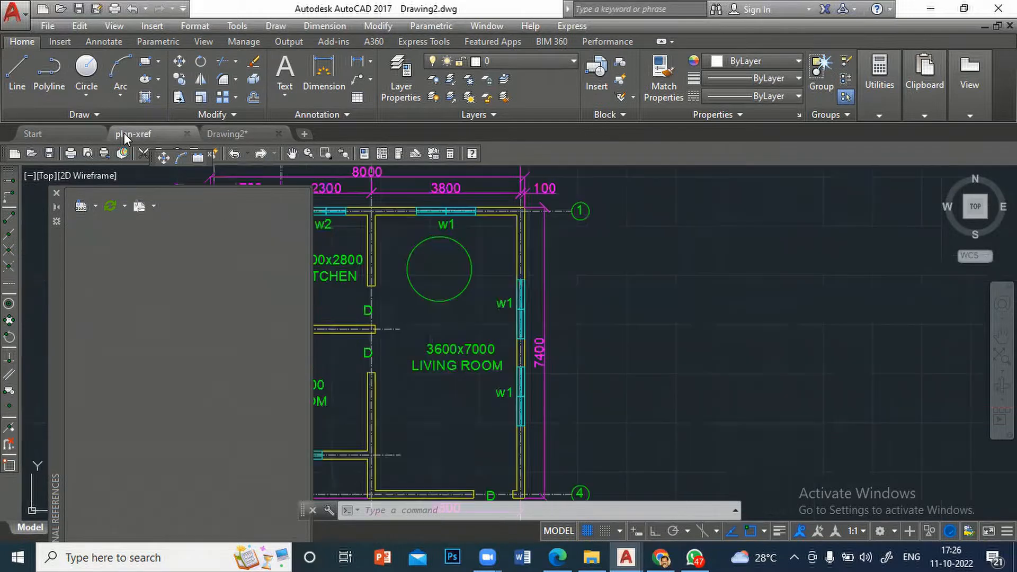
{"action": "left_click", "coordinate": [446, 300]}
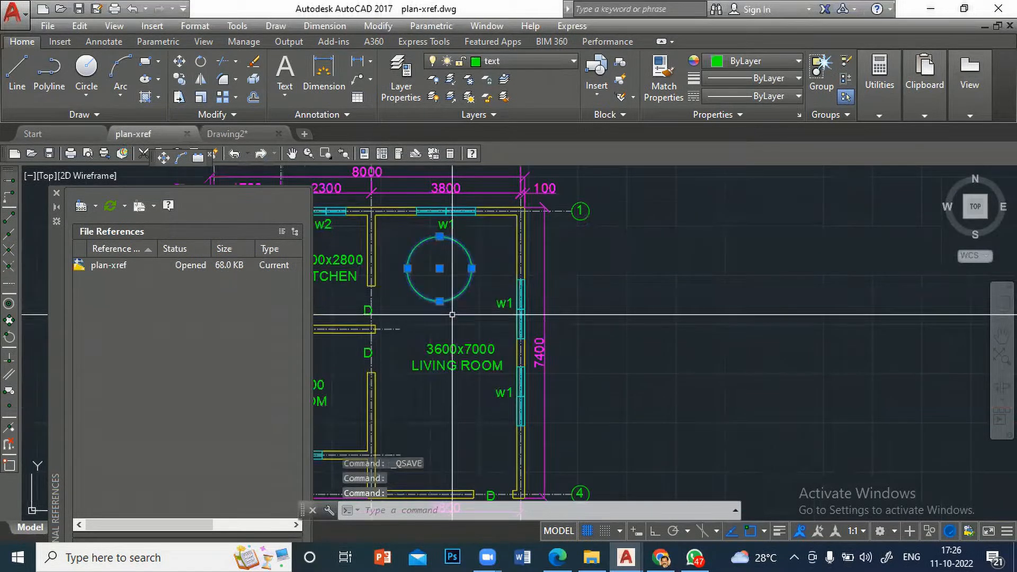
{"action": "type", "text": "e"}
{"action": "key", "text": "Return"}
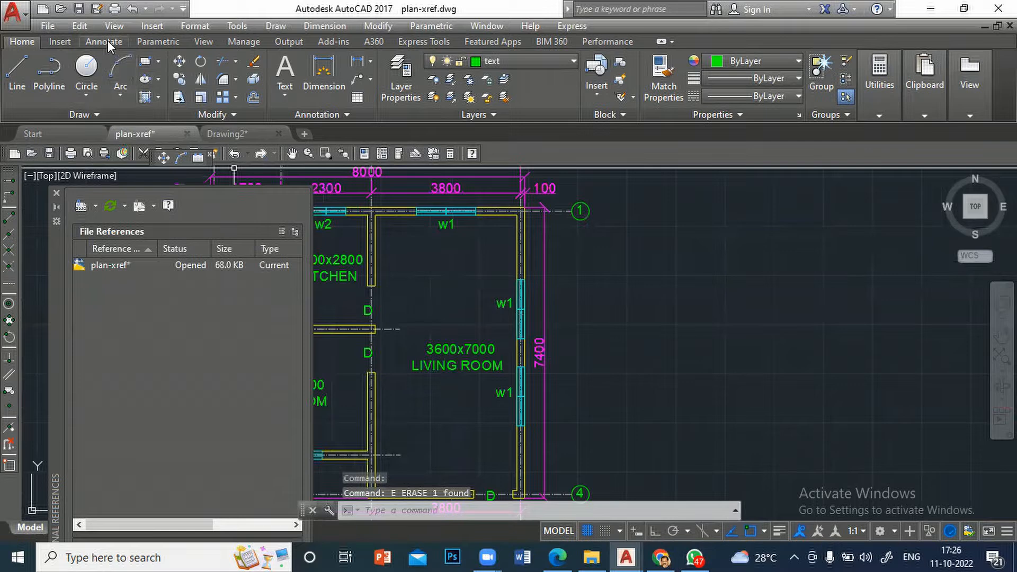
{"action": "left_click", "coordinate": [79, 9]}
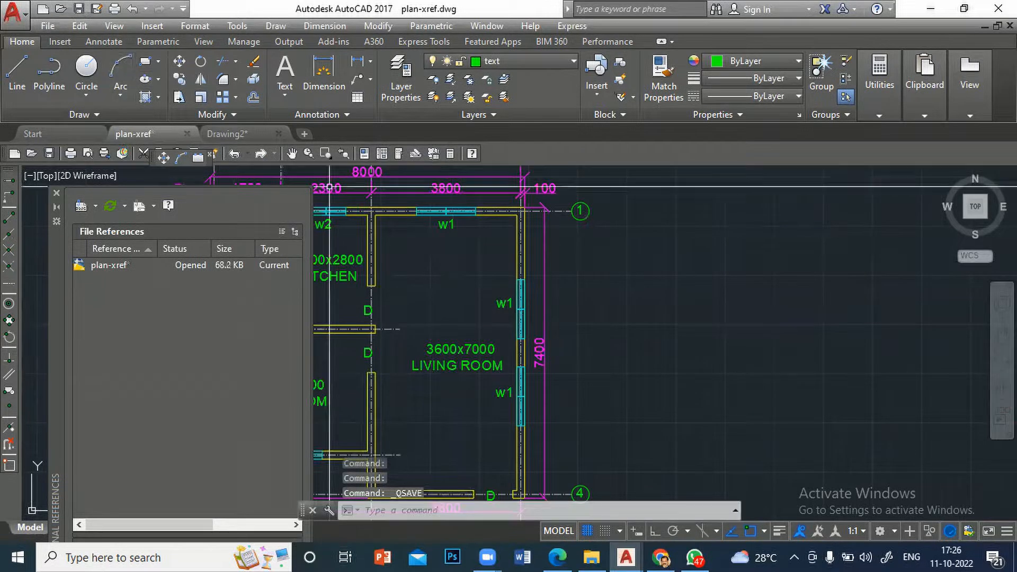
Step: Switch back to Drawing2 and reload the changed plan-xref reference
{"action": "left_click", "coordinate": [255, 134]}
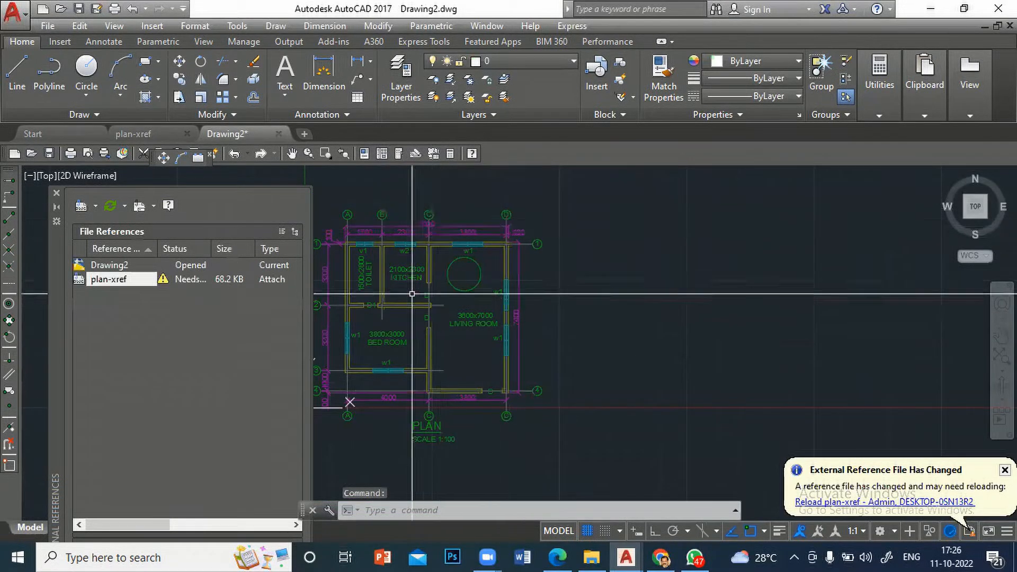
{"action": "left_click", "coordinate": [161, 279]}
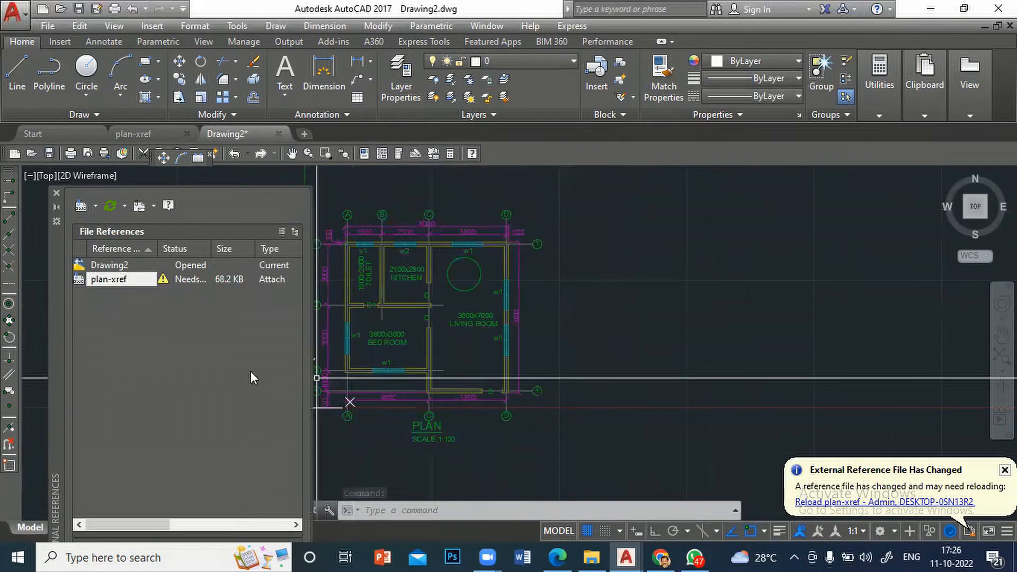
{"action": "right_click", "coordinate": [124, 282]}
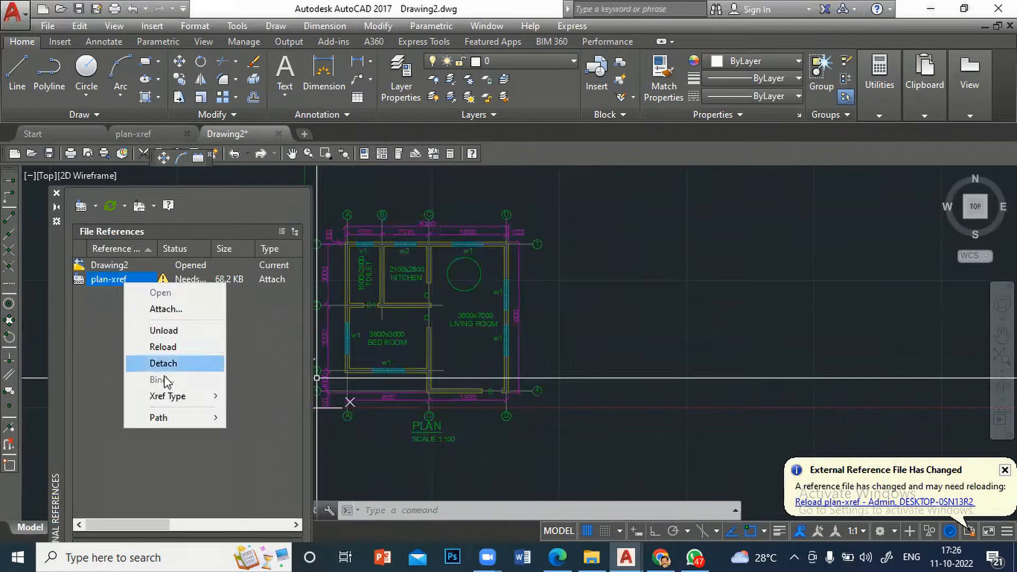
{"action": "left_click", "coordinate": [177, 349]}
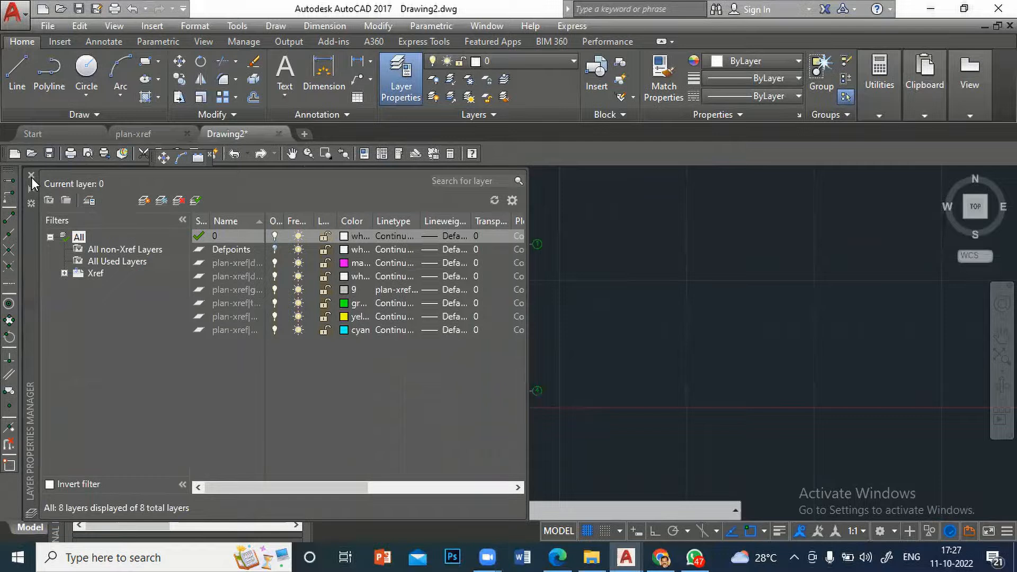
Step: Create a layer named furniture with index colour 150, make it current, and collapse the layer manager
{"action": "left_click", "coordinate": [143, 200]}
{"action": "type", "text": "furniture"}
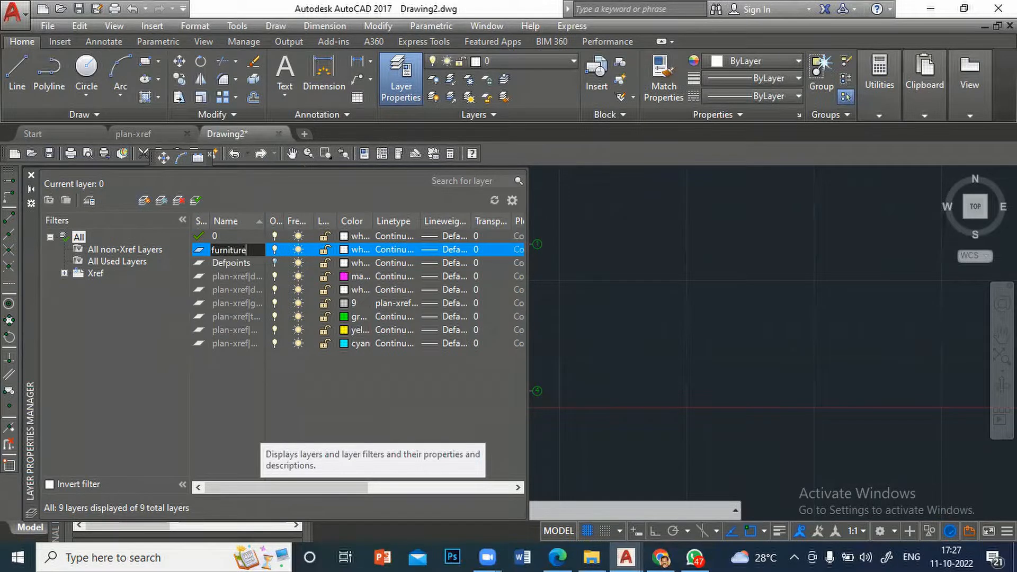
{"action": "left_click", "coordinate": [342, 249]}
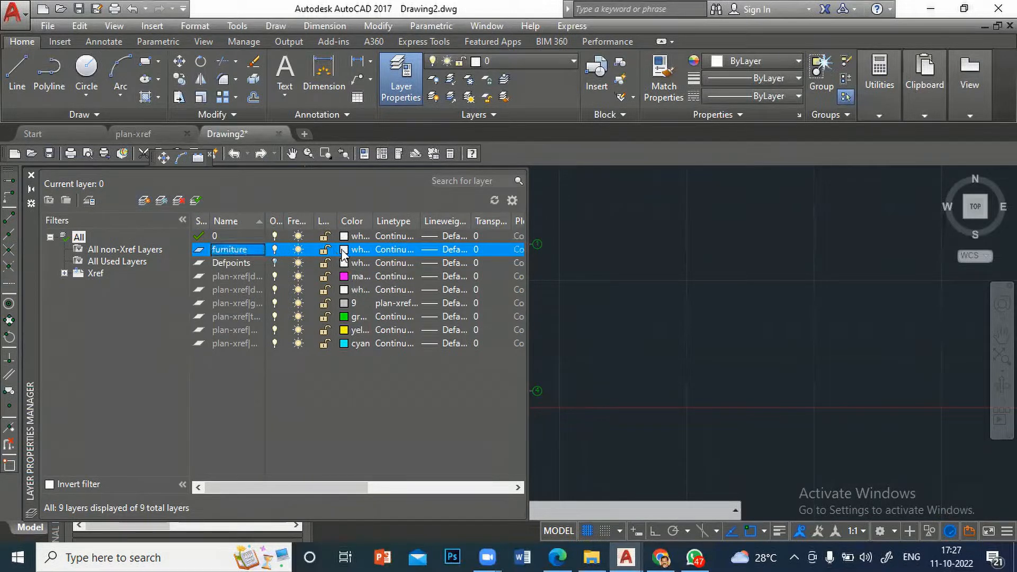
{"action": "left_click", "coordinate": [341, 247]}
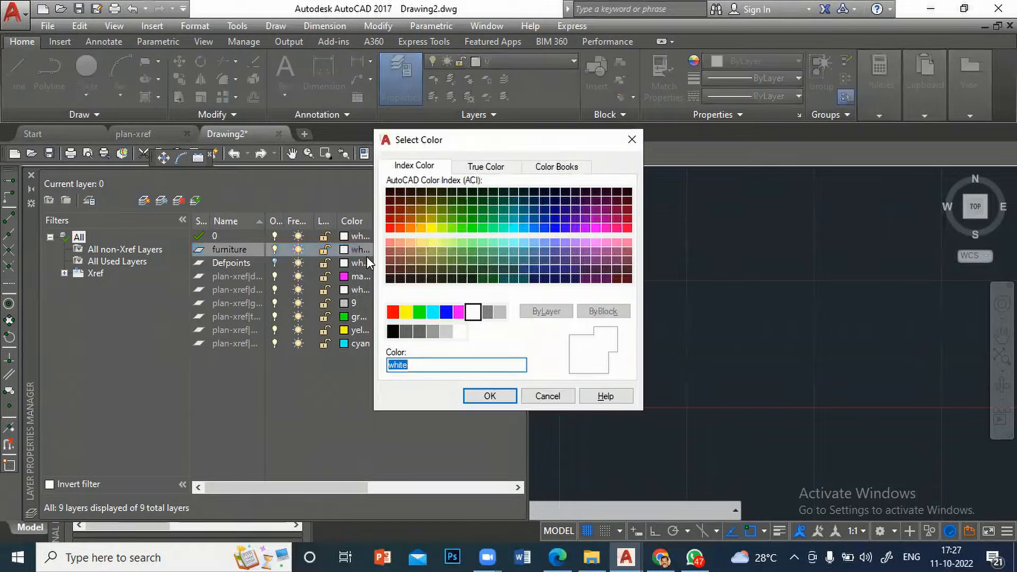
{"action": "left_click", "coordinate": [418, 311]}
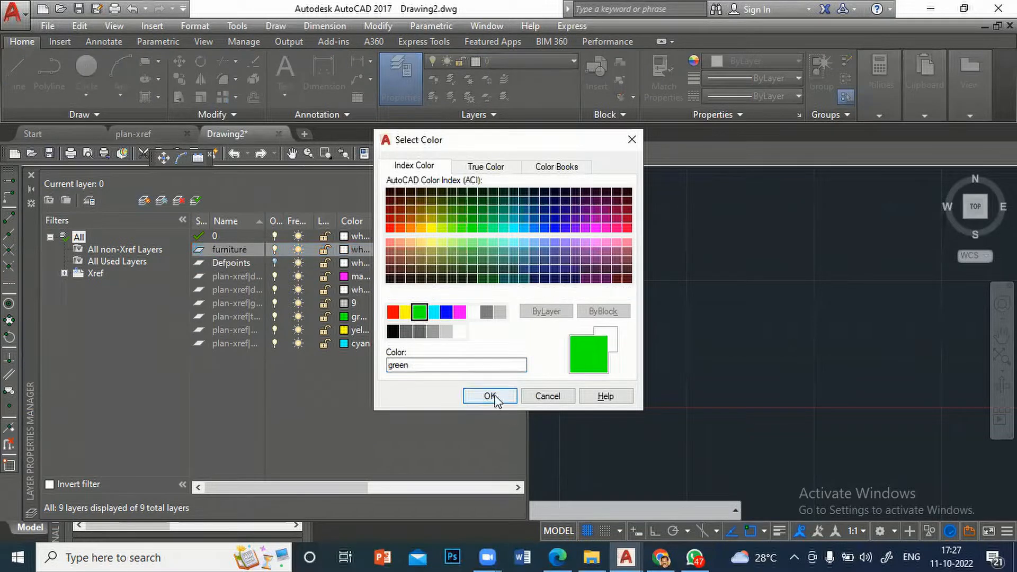
{"action": "left_click", "coordinate": [532, 228]}
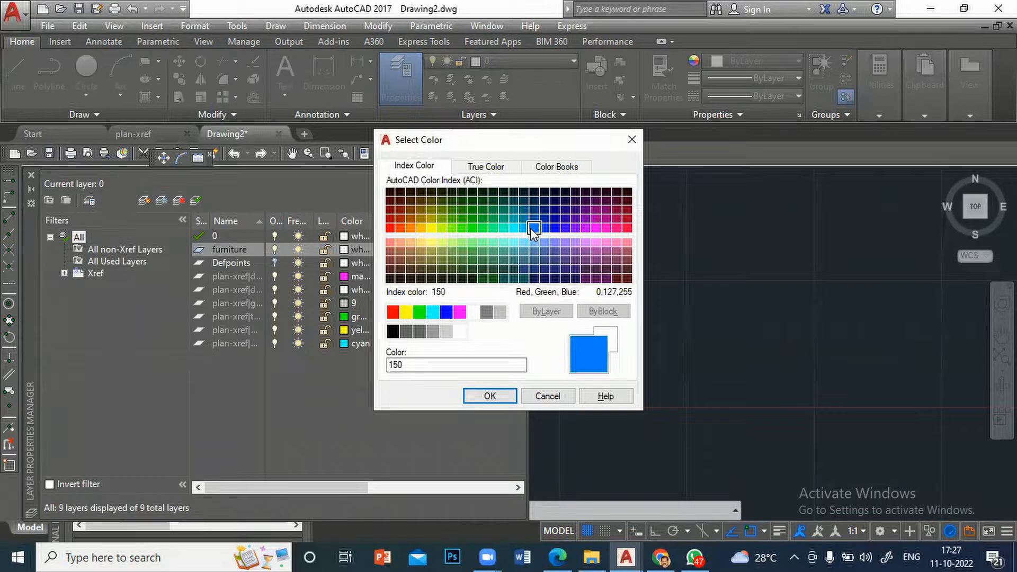
{"action": "left_click", "coordinate": [488, 396]}
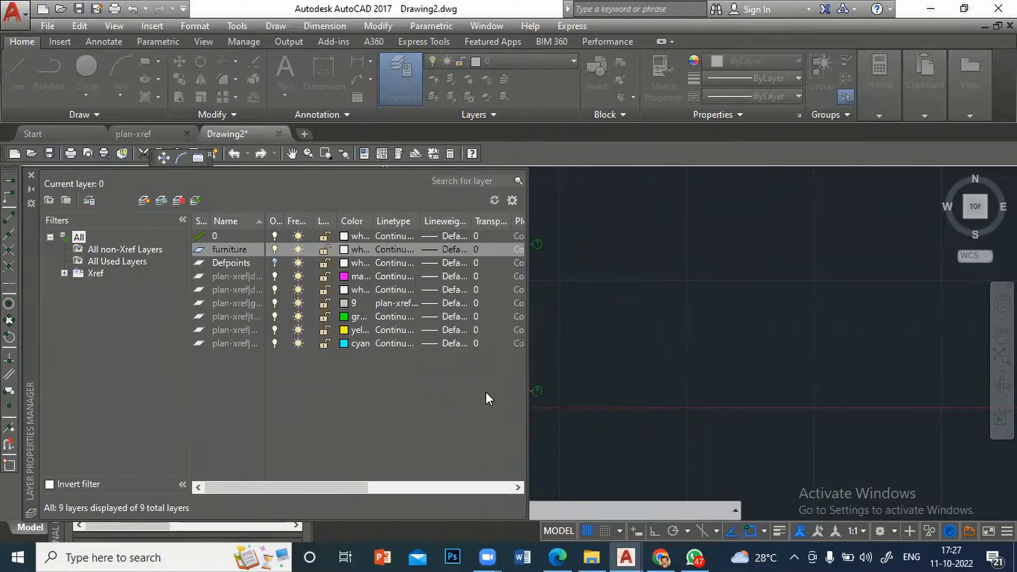
{"action": "left_click", "coordinate": [196, 199]}
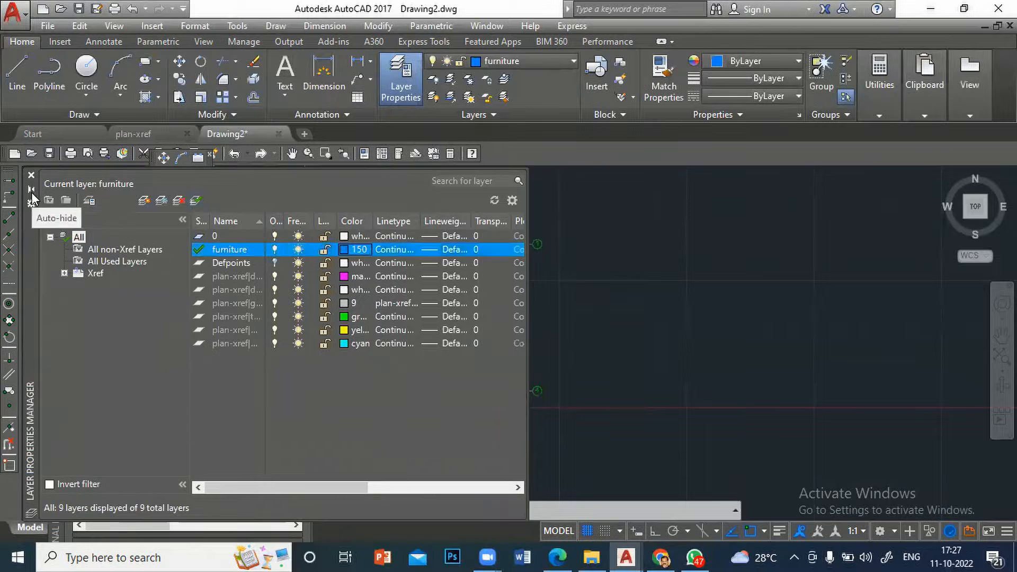
{"action": "left_click", "coordinate": [31, 189]}
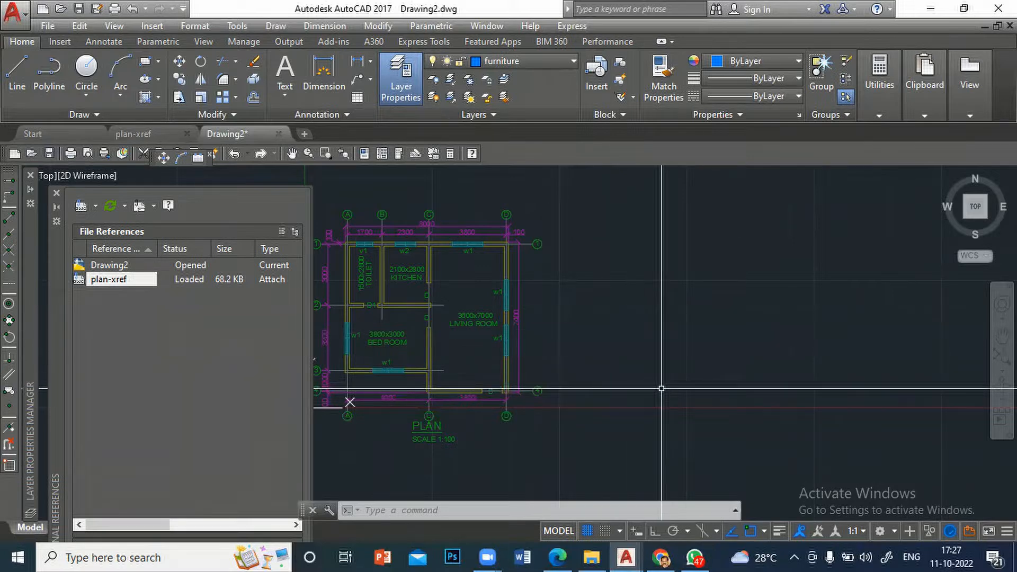
Step: Open DesignCenter and locate Home - Space Planner.dwg in the AutoCAD 2017 sample folder Sample\en-us\DesignCenter
{"action": "type", "text": "adcen"}
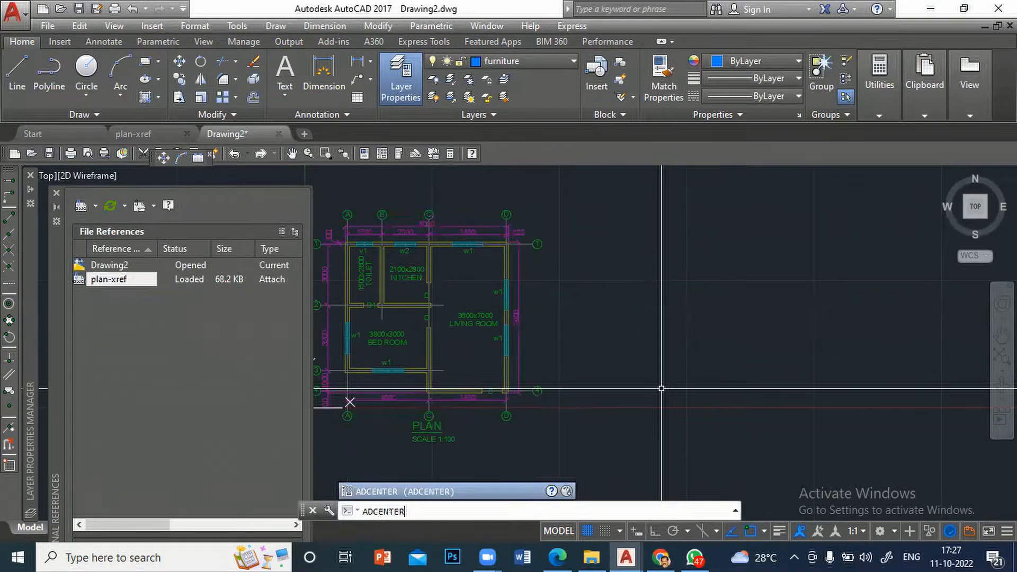
{"action": "key", "text": "Return"}
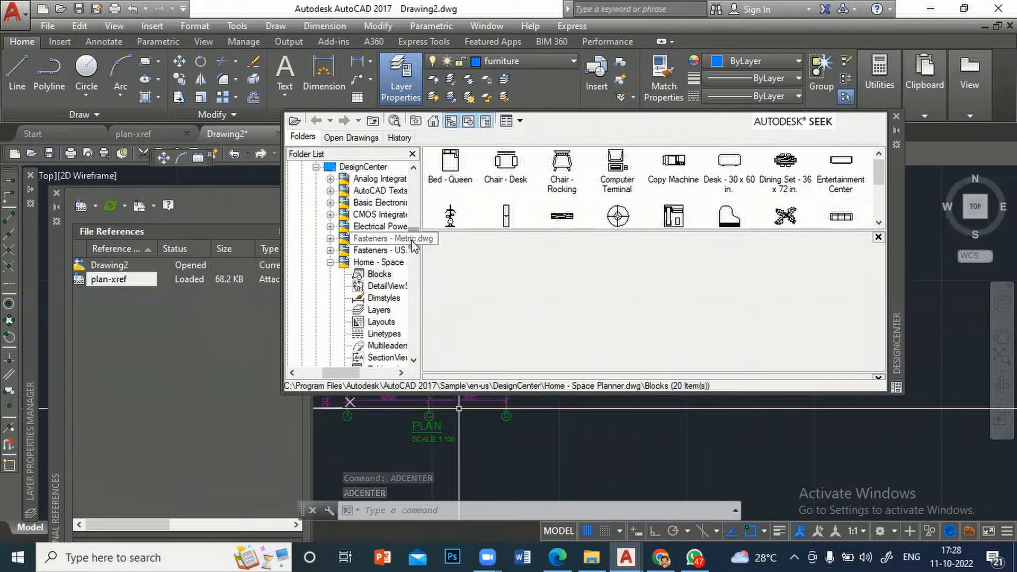
{"action": "left_click_drag", "start_coordinate": [414, 243], "coordinate": [415, 188]}
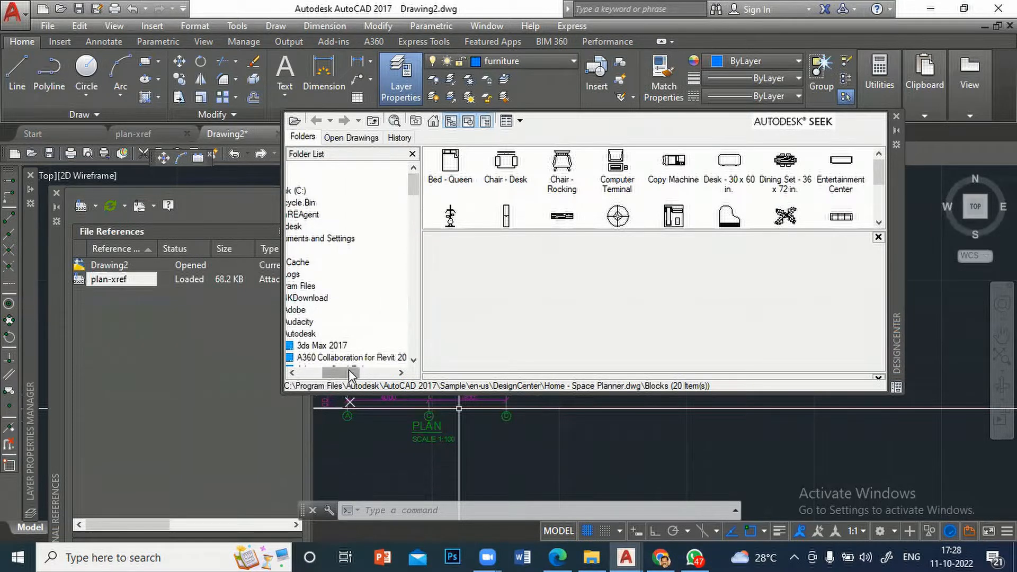
{"action": "left_click_drag", "start_coordinate": [340, 372], "coordinate": [317, 372]}
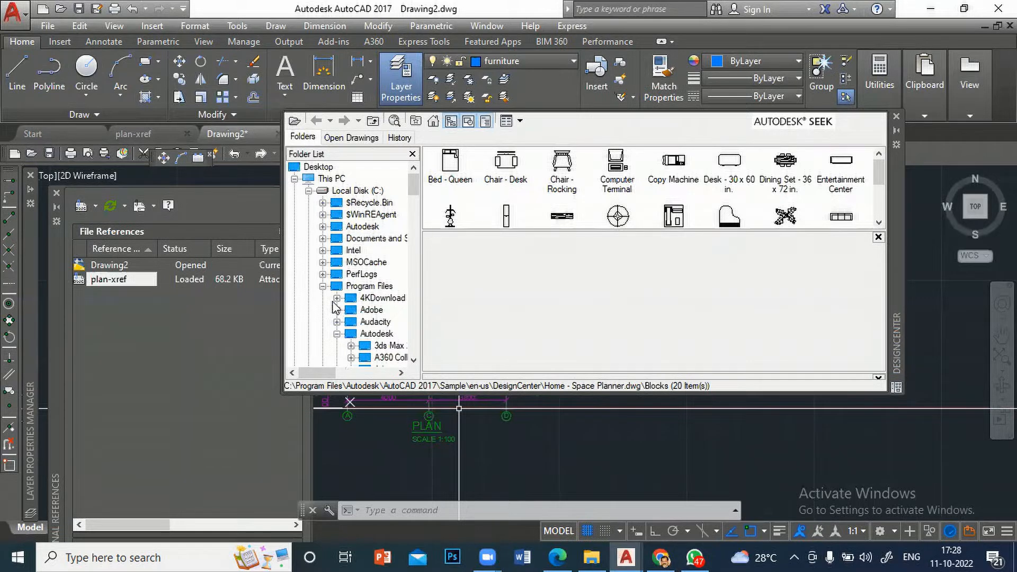
{"action": "left_click_drag", "start_coordinate": [413, 182], "coordinate": [418, 201]}
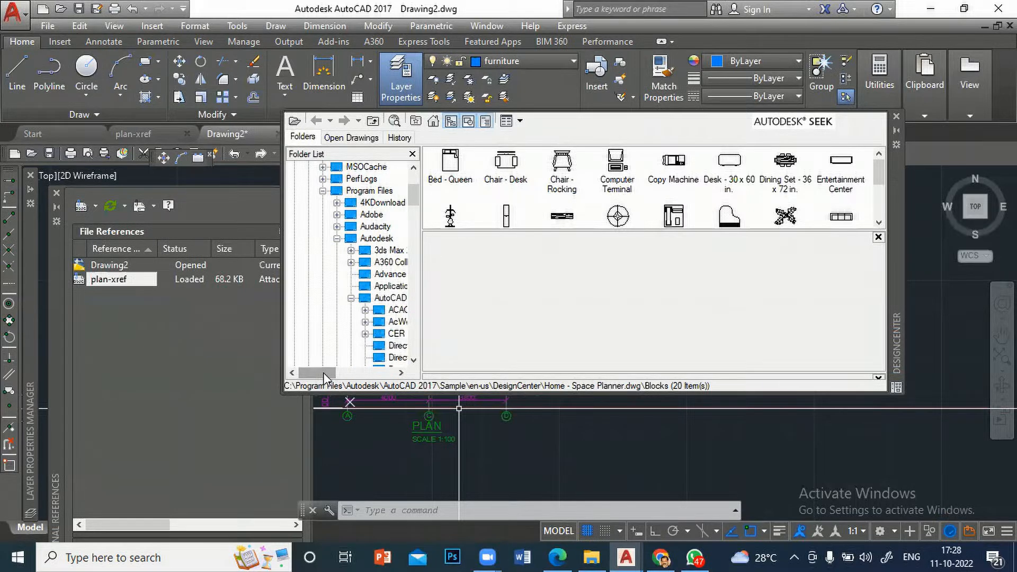
{"action": "left_click_drag", "start_coordinate": [321, 373], "coordinate": [339, 374]}
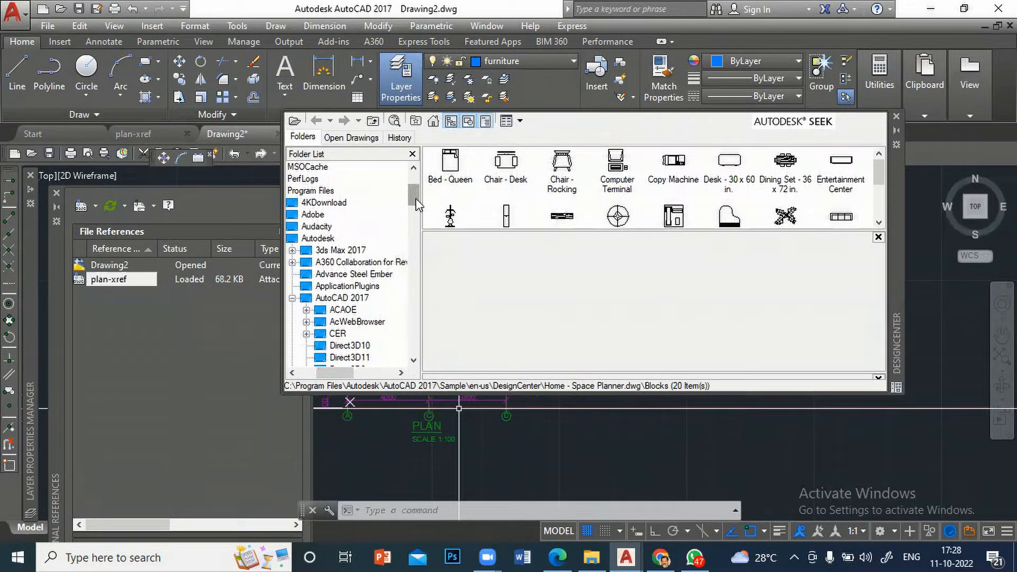
{"action": "left_click_drag", "start_coordinate": [417, 204], "coordinate": [421, 229]}
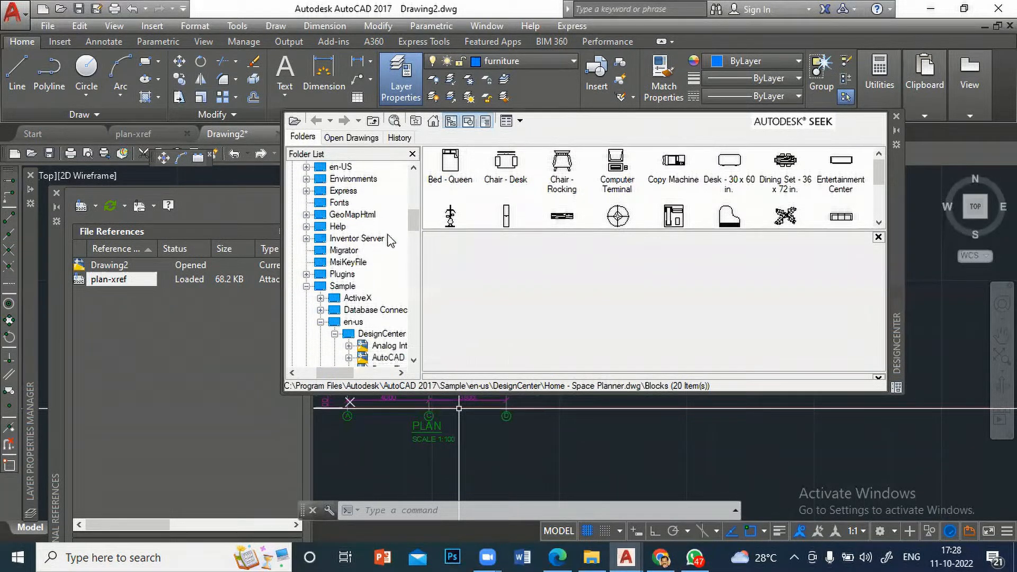
{"action": "left_click_drag", "start_coordinate": [413, 223], "coordinate": [416, 212]}
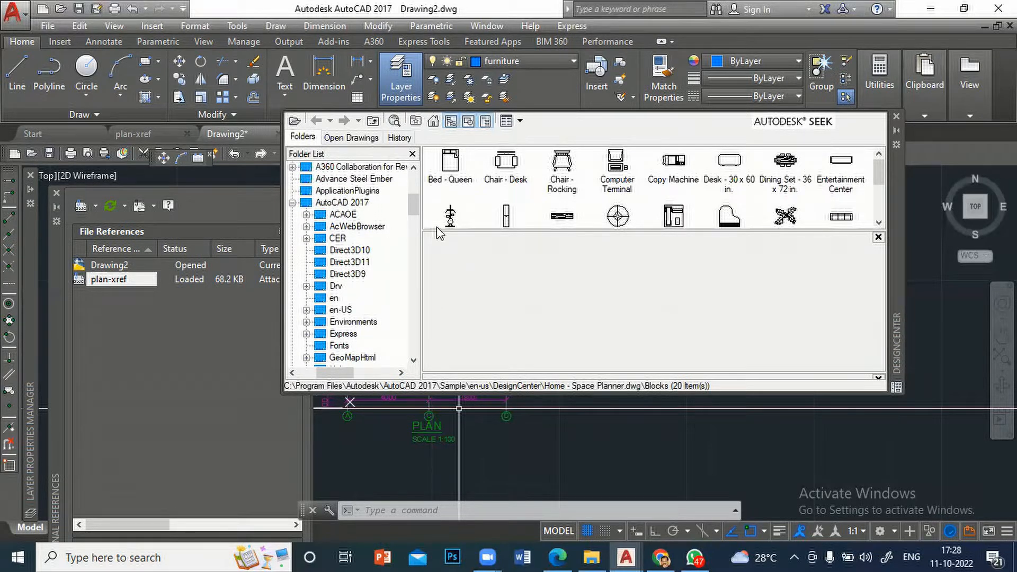
{"action": "left_click_drag", "start_coordinate": [416, 212], "coordinate": [419, 237]}
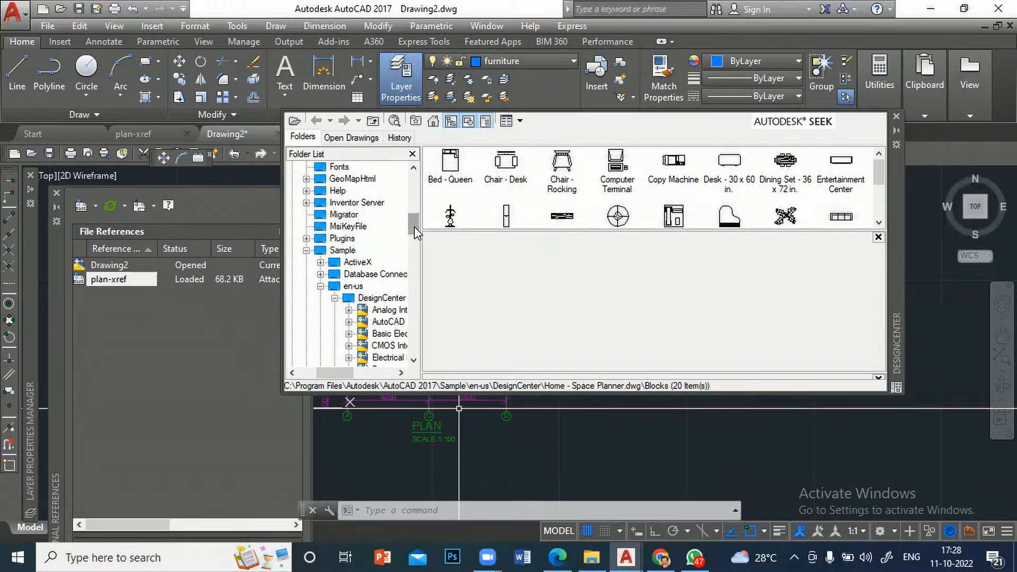
{"action": "left_click_drag", "start_coordinate": [414, 227], "coordinate": [414, 233]}
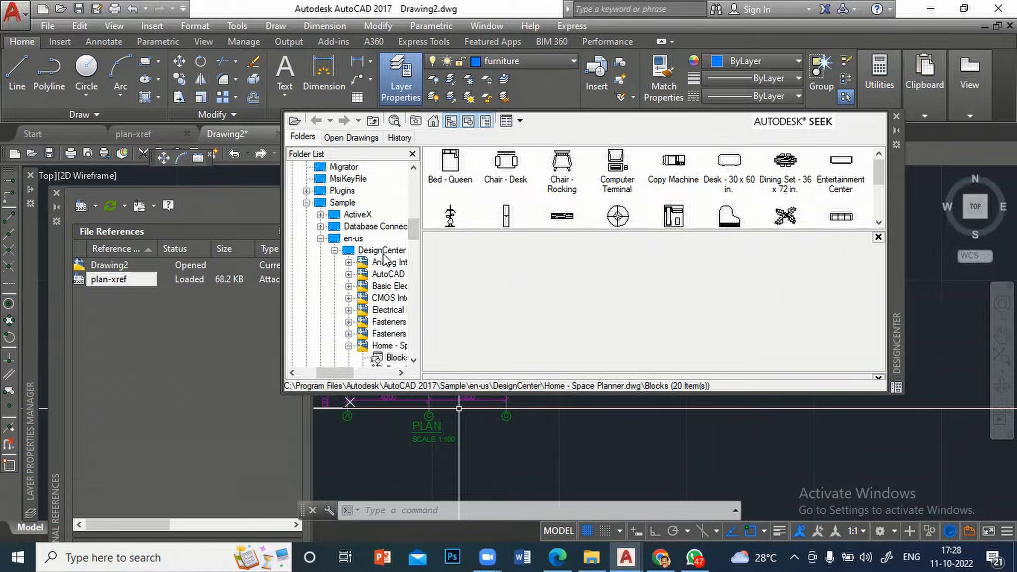
{"action": "left_click_drag", "start_coordinate": [342, 370], "coordinate": [349, 370]}
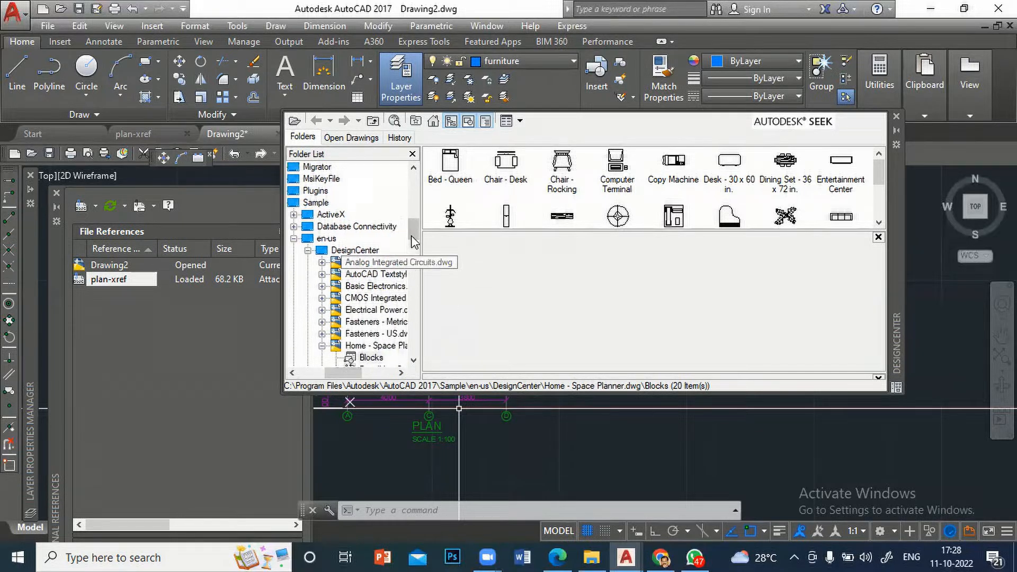
{"action": "left_click_drag", "start_coordinate": [414, 238], "coordinate": [418, 249]}
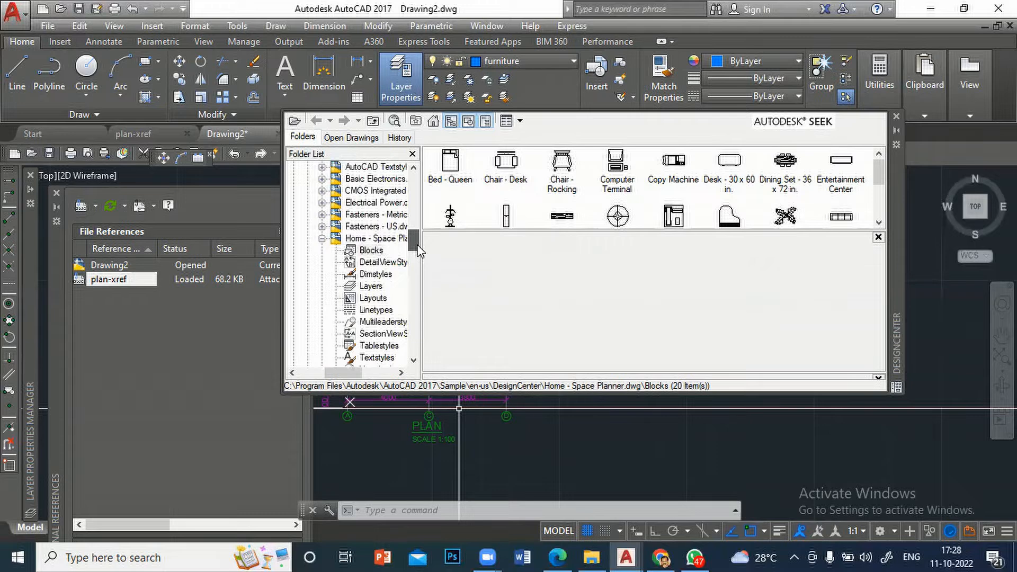
Step: Display the blocks contained in Home - Space Planner.dwg
{"action": "double_click", "coordinate": [359, 238]}
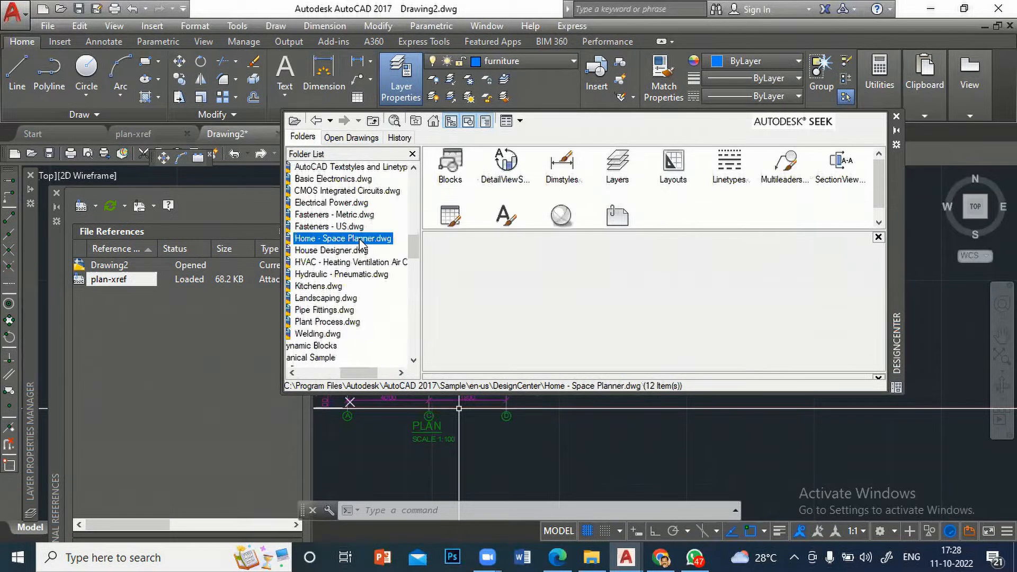
{"action": "double_click", "coordinate": [317, 239]}
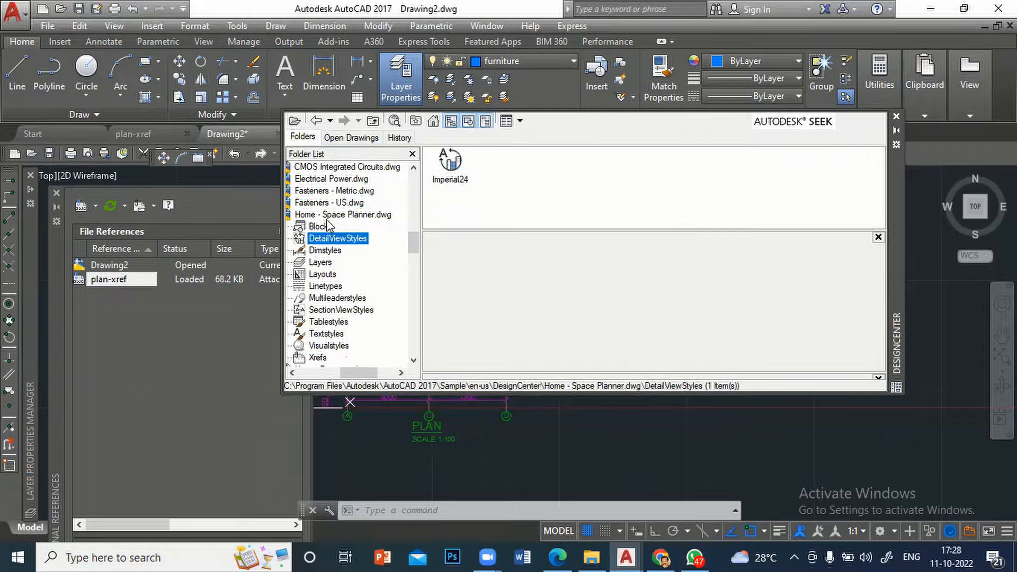
{"action": "left_click", "coordinate": [320, 227]}
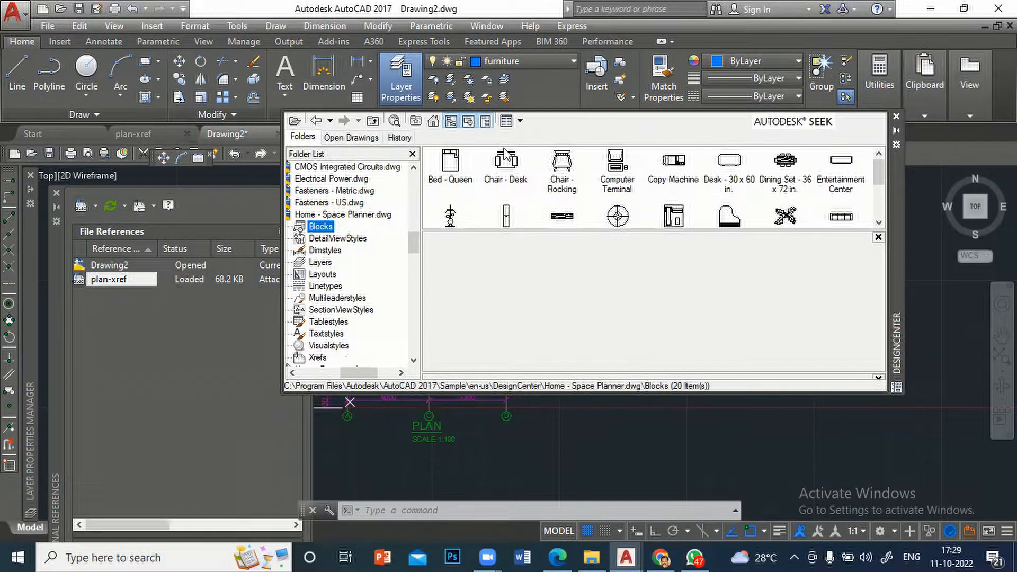
Step: Insert the Bed - Queen block in the empty area to the lower right of the plan, with the Dining Set - 36 x 72 in. block left of it
{"action": "left_click", "coordinate": [451, 161]}
{"action": "mouse_move", "coordinate": [870, 481]}
{"action": "left_mouse_down"}
{"action": "mouse_move", "coordinate": [920, 429]}
{"action": "mouse_move", "coordinate": [917, 413]}
{"action": "left_mouse_up"}
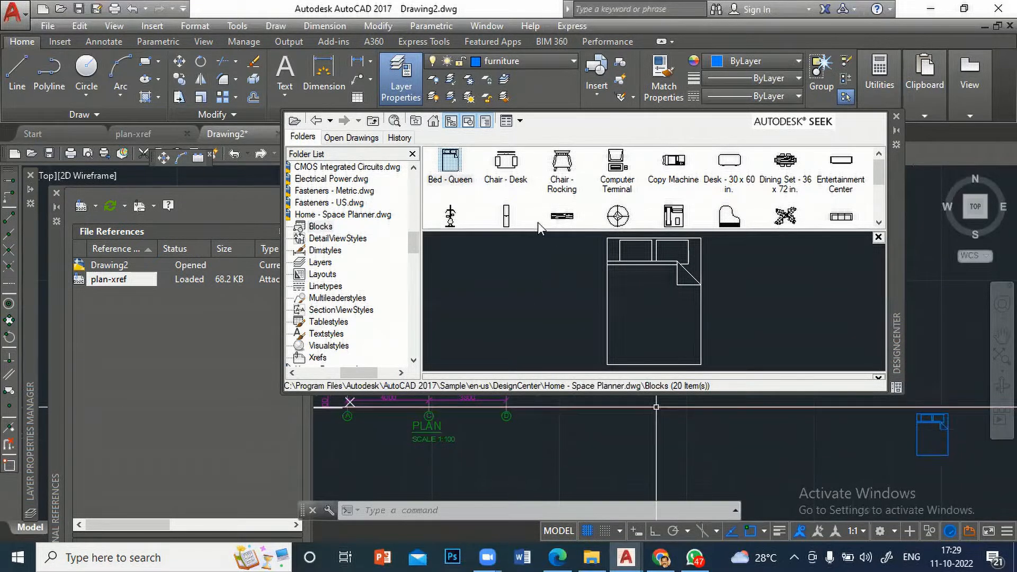
{"action": "left_click", "coordinate": [786, 161]}
{"action": "mouse_move", "coordinate": [787, 161]}
{"action": "left_mouse_down"}
{"action": "mouse_move", "coordinate": [805, 406]}
{"action": "mouse_move", "coordinate": [887, 445]}
{"action": "mouse_move", "coordinate": [870, 446]}
{"action": "left_mouse_up"}
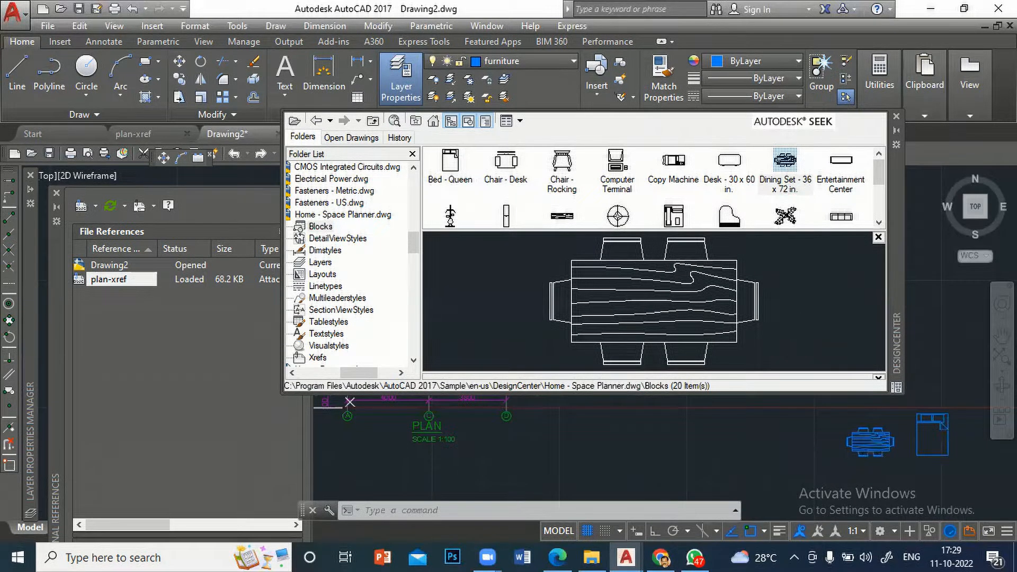
Step: Insert the rubber or philodendron plant block left of the dining set and the roundback sofa block above the bed
{"action": "left_click", "coordinate": [786, 217]}
{"action": "mouse_move", "coordinate": [786, 217]}
{"action": "left_mouse_down"}
{"action": "mouse_move", "coordinate": [769, 366]}
{"action": "mouse_move", "coordinate": [771, 458]}
{"action": "mouse_move", "coordinate": [816, 430]}
{"action": "left_mouse_up"}
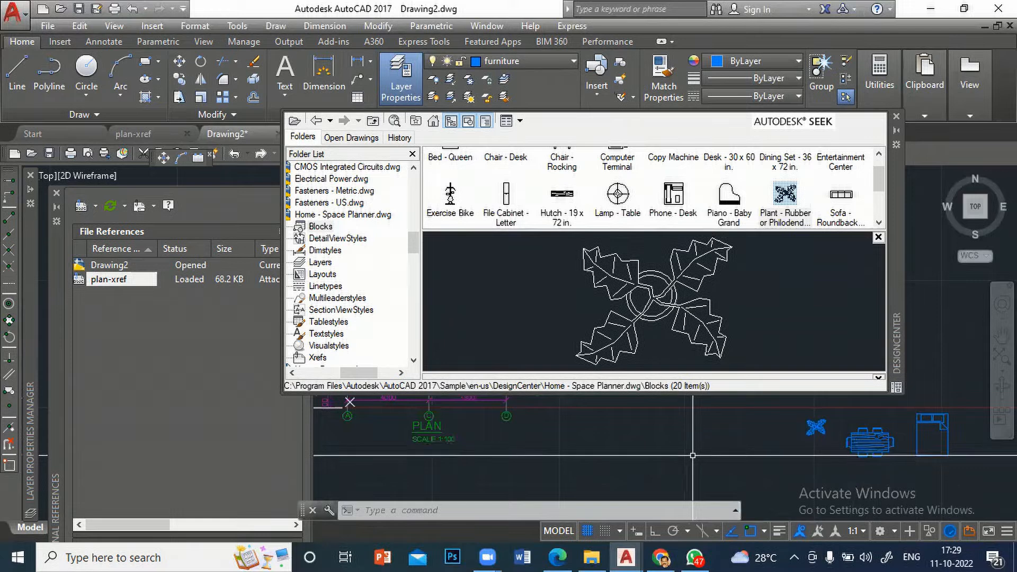
{"action": "left_click", "coordinate": [846, 199]}
{"action": "mouse_move", "coordinate": [853, 224]}
{"action": "left_mouse_down"}
{"action": "mouse_move", "coordinate": [924, 356]}
{"action": "mouse_move", "coordinate": [946, 353]}
{"action": "left_mouse_up"}
{"action": "scroll", "coordinate": [617, 188], "scroll_direction": "down", "scroll_amount": 3}
{"action": "scroll", "coordinate": [618, 188], "scroll_direction": "up", "scroll_amount": 3}
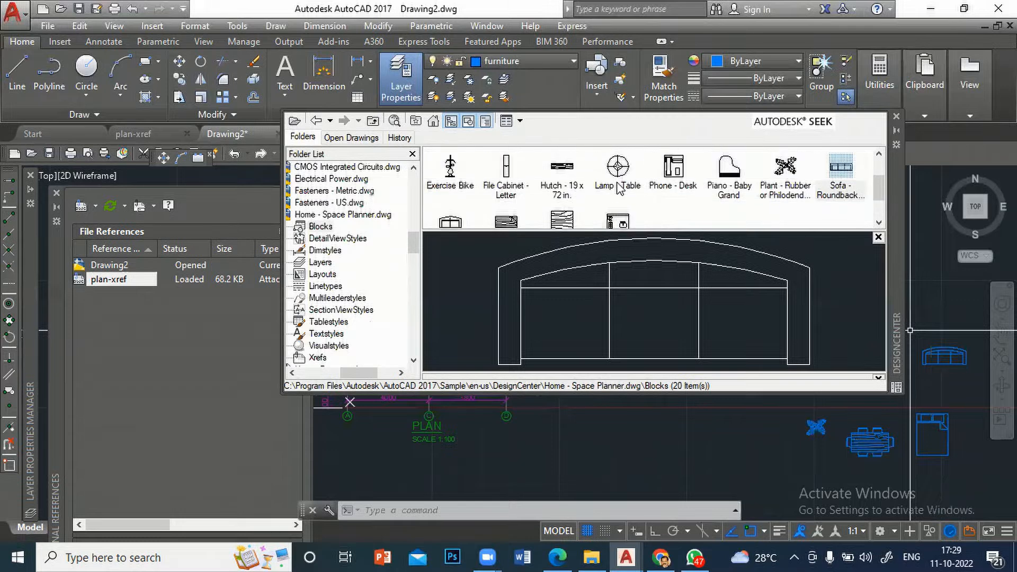
Step: Insert the Lamp - Table block in the empty area just below the plant block
{"action": "mouse_move", "coordinate": [618, 166]}
{"action": "left_mouse_down"}
{"action": "mouse_move", "coordinate": [724, 451]}
{"action": "mouse_move", "coordinate": [787, 453]}
{"action": "mouse_move", "coordinate": [850, 472]}
{"action": "mouse_move", "coordinate": [826, 465]}
{"action": "left_mouse_up"}
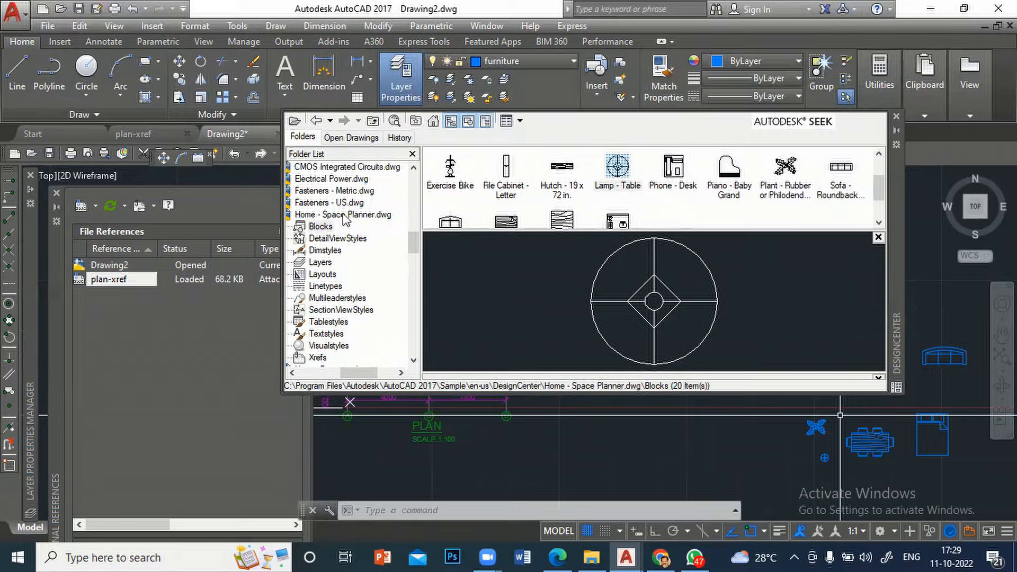
Step: Collapse Home - Space Planner.dwg in the DesignCenter folder list and display the blocks contained in House Designer.dwg
{"action": "left_click_drag", "start_coordinate": [357, 375], "coordinate": [343, 375]}
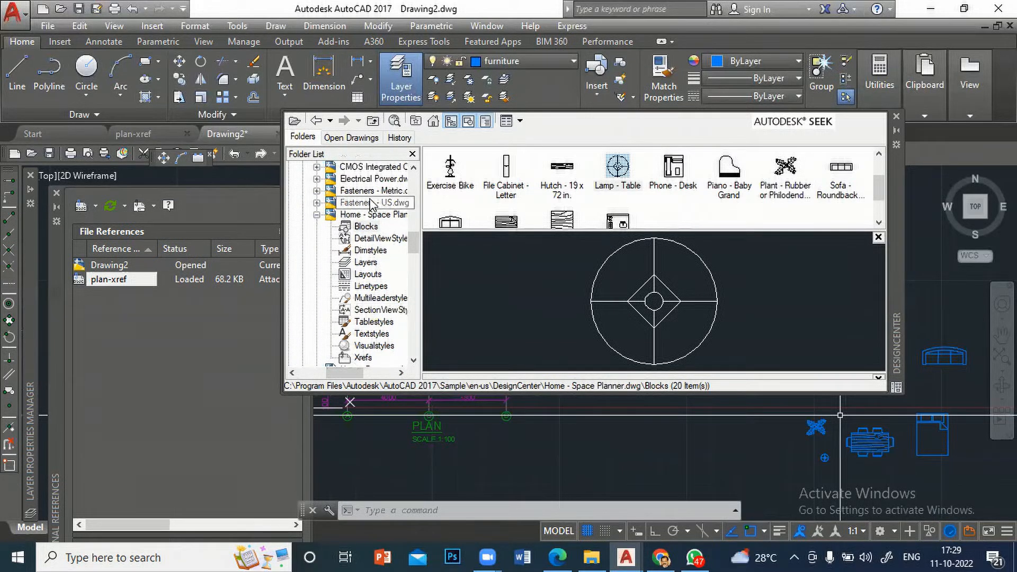
{"action": "left_click_drag", "start_coordinate": [415, 244], "coordinate": [412, 268]}
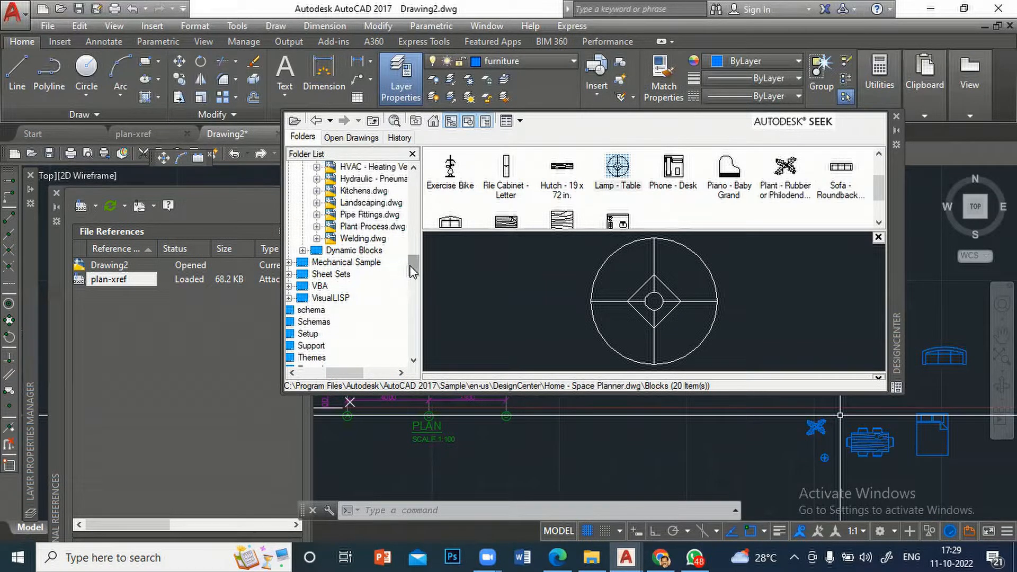
{"action": "left_click_drag", "start_coordinate": [416, 264], "coordinate": [421, 232]}
{"action": "scroll", "coordinate": [421, 232], "scroll_direction": "down", "scroll_amount": 1}
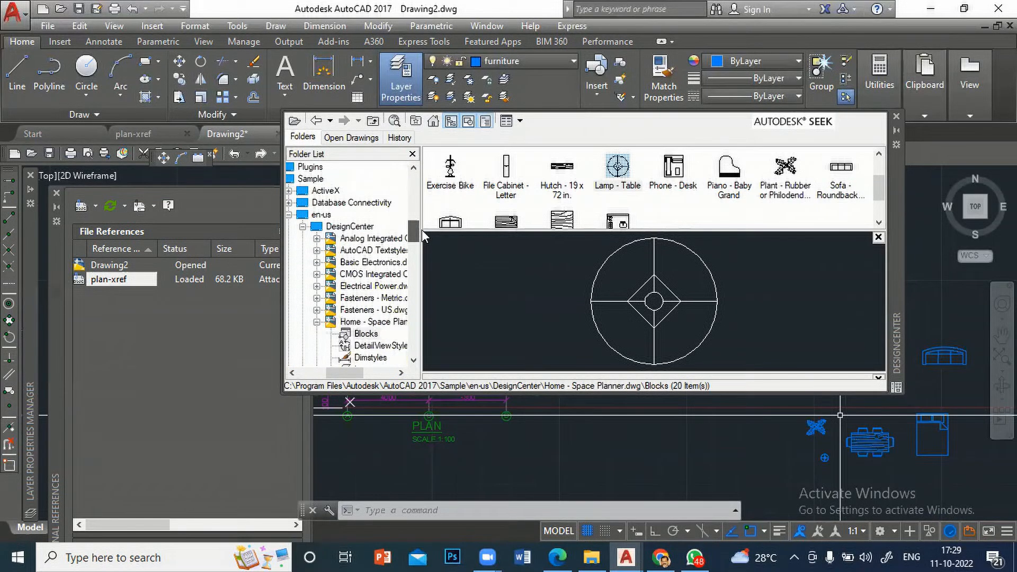
{"action": "double_click", "coordinate": [320, 322]}
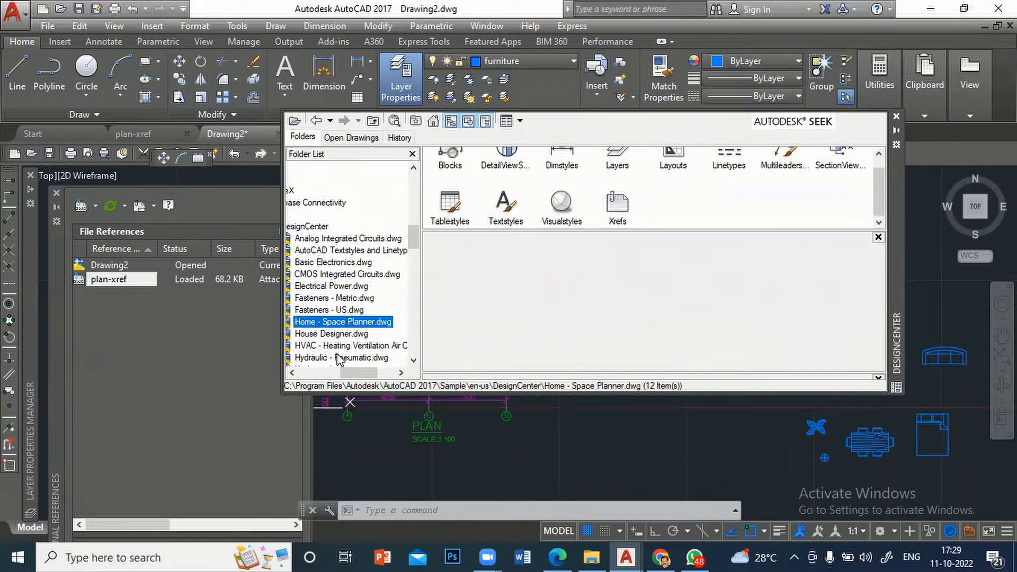
{"action": "double_click", "coordinate": [318, 333]}
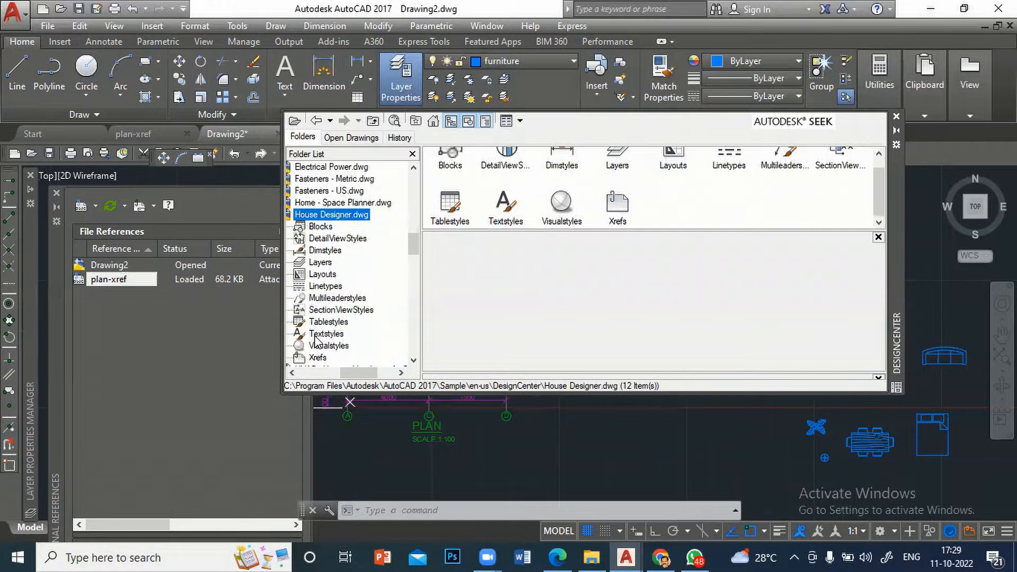
{"action": "left_click", "coordinate": [328, 229]}
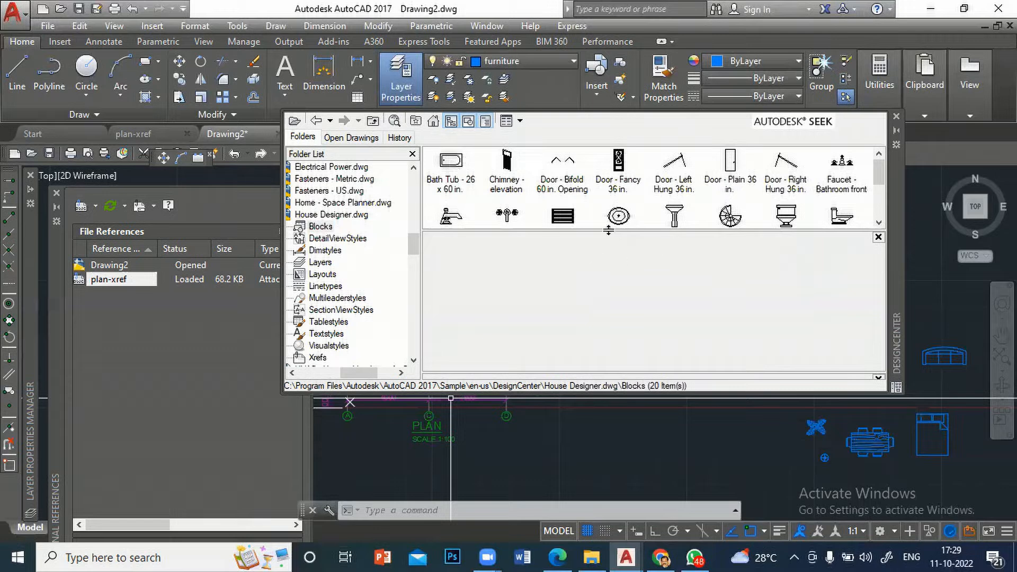
Step: Insert the Sink - Oval top block left of the plant and the Toilet - top block left of the sink
{"action": "left_click_drag", "start_coordinate": [619, 221], "coordinate": [741, 435]}
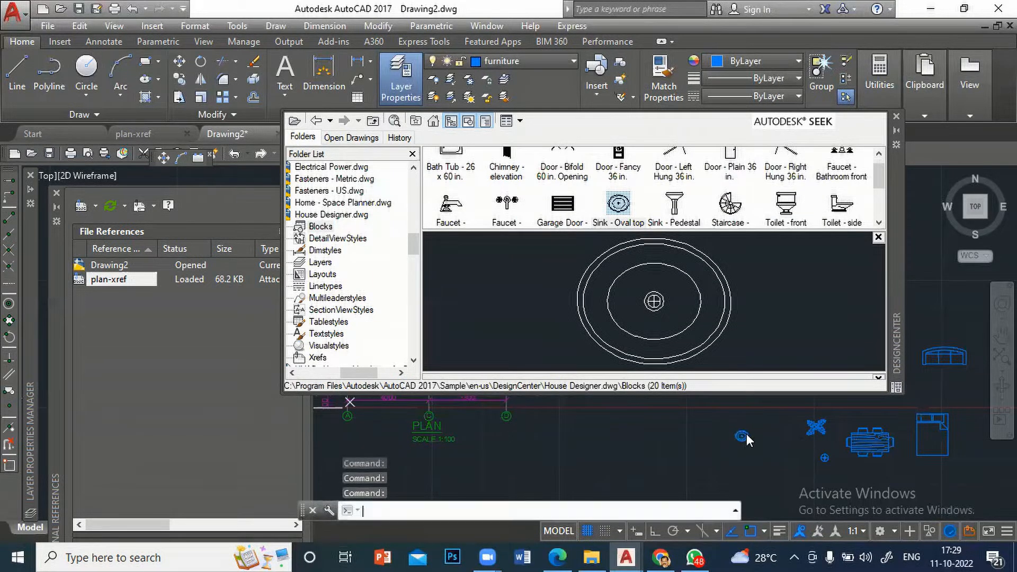
{"action": "scroll", "coordinate": [781, 198], "scroll_direction": "down", "scroll_amount": 1}
{"action": "scroll", "coordinate": [580, 214], "scroll_direction": "down", "scroll_amount": 2}
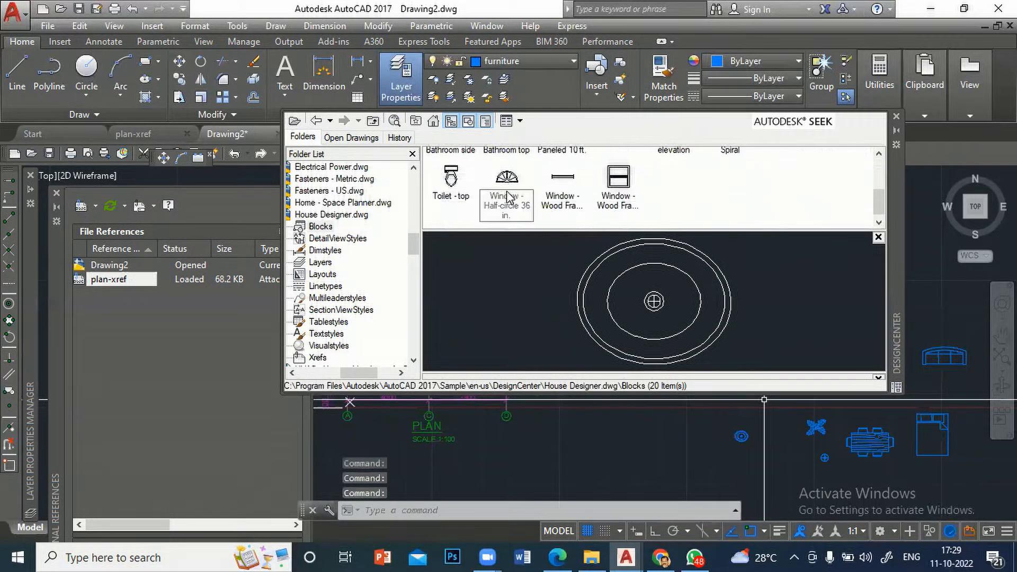
{"action": "left_click_drag", "start_coordinate": [457, 181], "coordinate": [715, 438]}
{"action": "scroll", "coordinate": [646, 182], "scroll_direction": "up", "scroll_amount": 3}
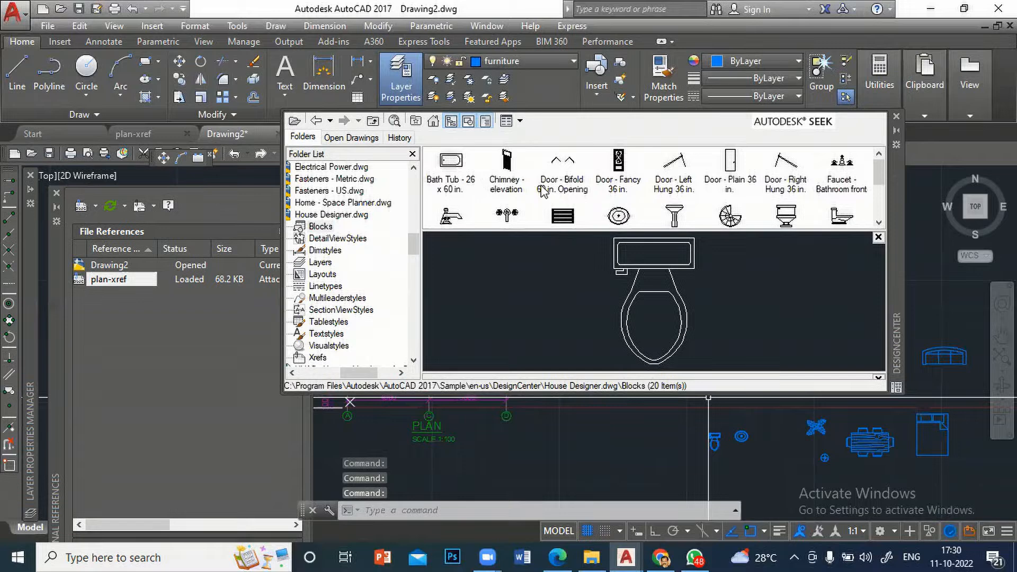
{"action": "scroll", "coordinate": [625, 198], "scroll_direction": "down", "scroll_amount": 3}
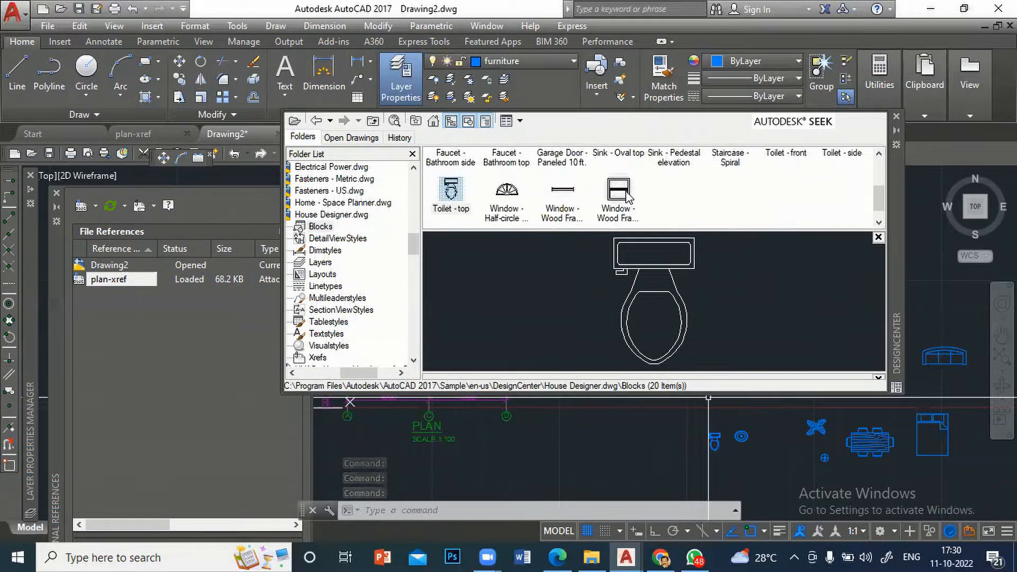
{"action": "scroll", "coordinate": [628, 196], "scroll_direction": "up", "scroll_amount": 1}
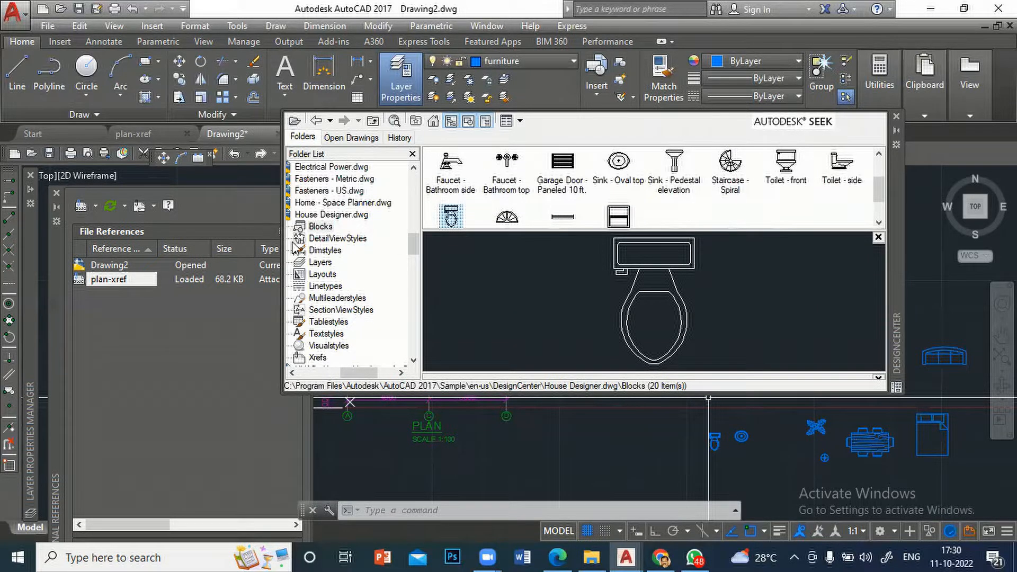
Step: Collapse House Designer.dwg and browse the blocks contained in Kitchens.dwg
{"action": "left_click_drag", "start_coordinate": [351, 374], "coordinate": [333, 374]}
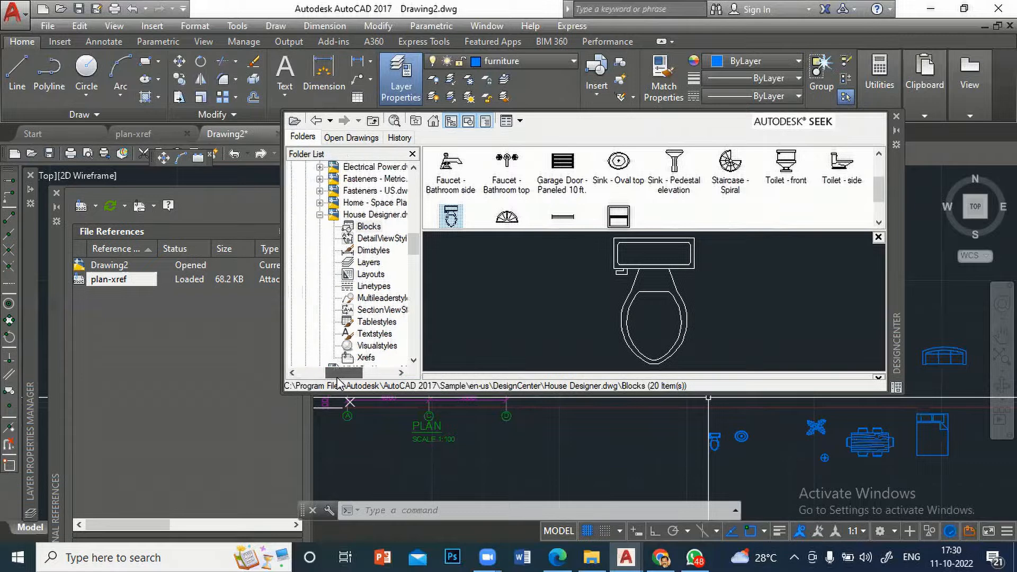
{"action": "left_click", "coordinate": [317, 216]}
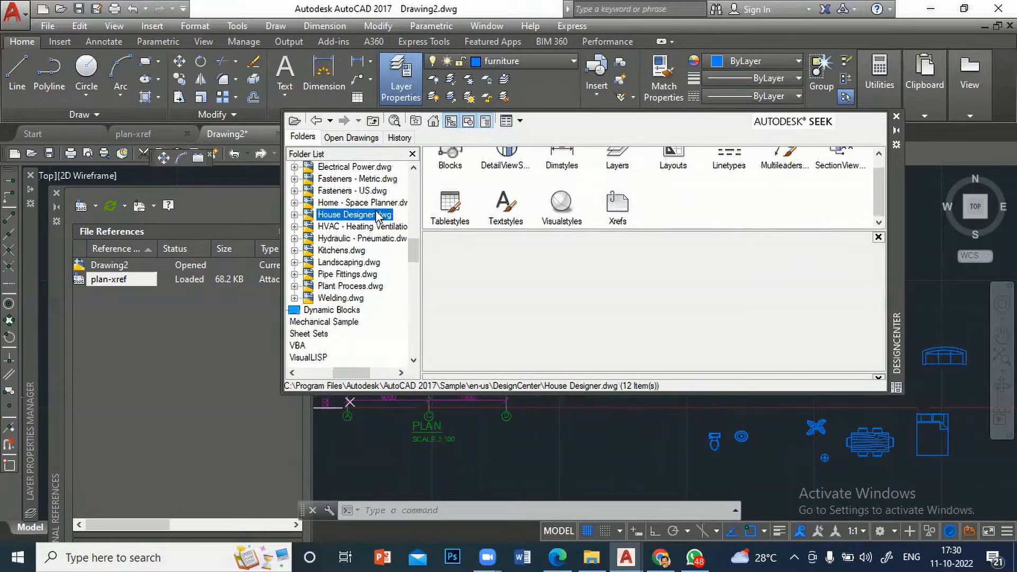
{"action": "left_click", "coordinate": [295, 250]}
{"action": "left_click", "coordinate": [344, 226]}
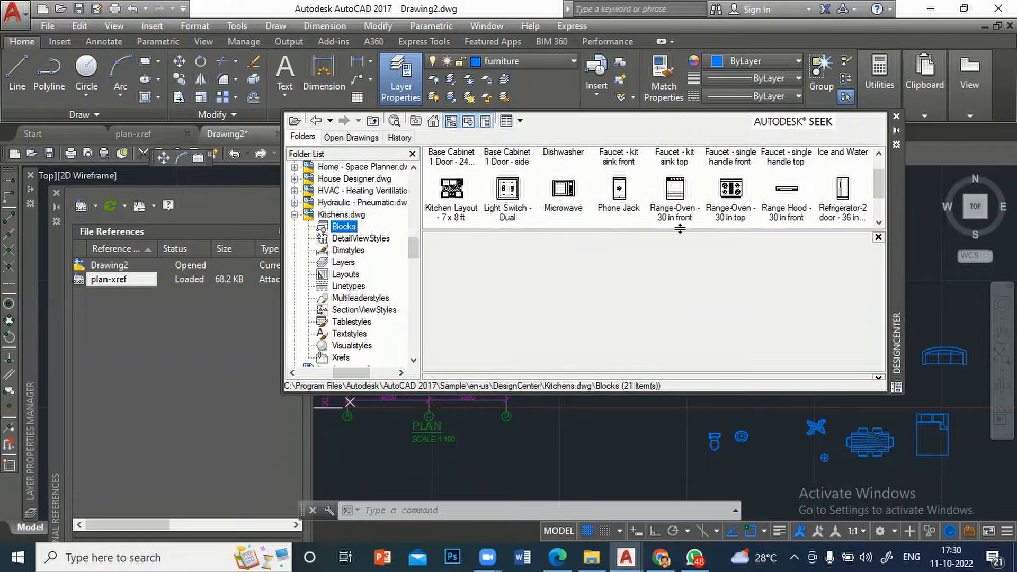
{"action": "scroll", "coordinate": [663, 217], "scroll_direction": "up", "scroll_amount": 1}
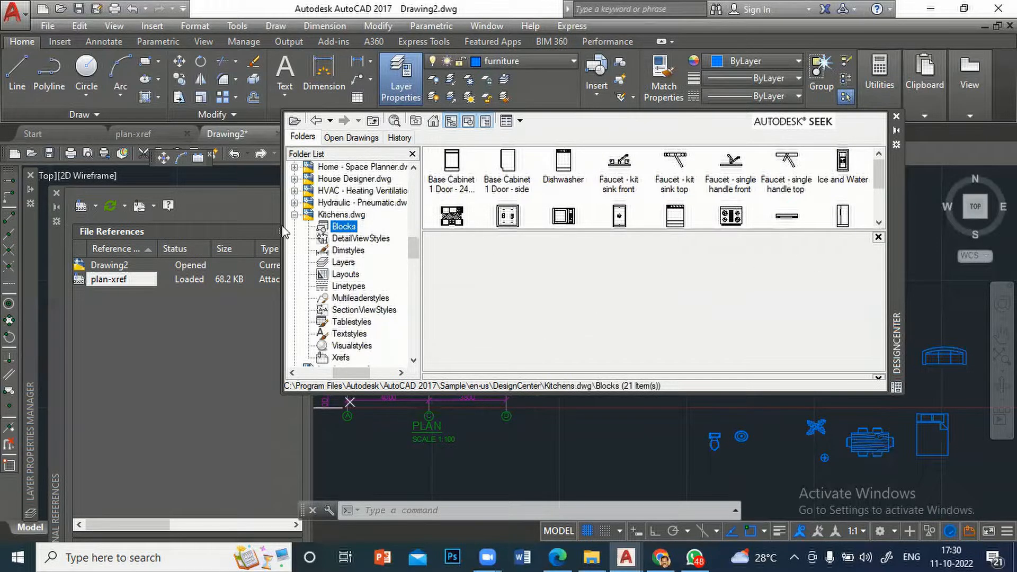
Step: Collapse Kitchens.dwg and browse the blocks contained in Landscaping.dwg
{"action": "left_click", "coordinate": [295, 215]}
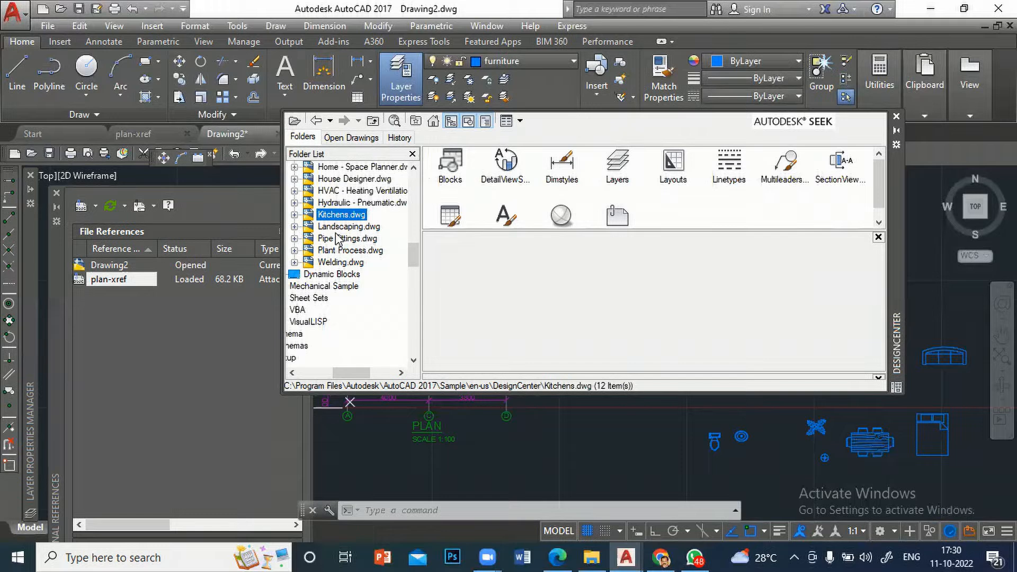
{"action": "left_click", "coordinate": [294, 226]}
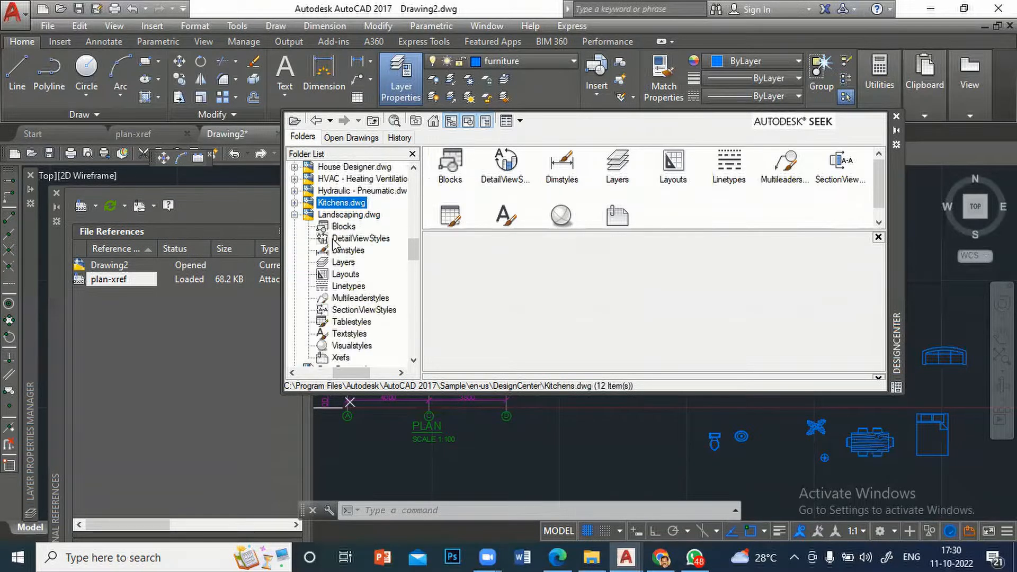
{"action": "left_click", "coordinate": [344, 226]}
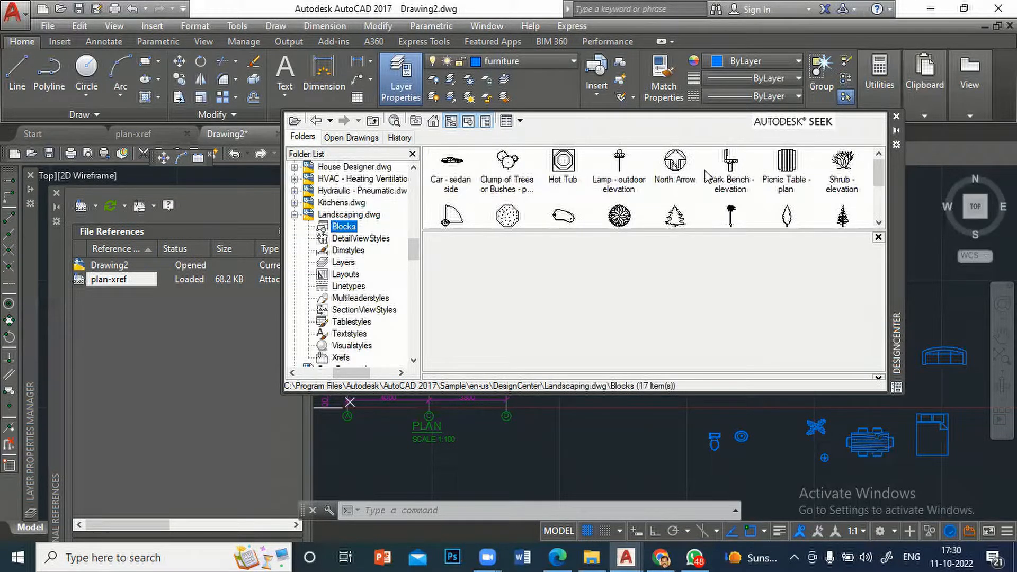
{"action": "scroll", "coordinate": [621, 208], "scroll_direction": "down", "scroll_amount": 1}
{"action": "scroll", "coordinate": [620, 208], "scroll_direction": "down", "scroll_amount": 1}
{"action": "scroll", "coordinate": [621, 209], "scroll_direction": "up", "scroll_amount": 2}
Step: Review where the DesignCenter sample folder sits under Sample\en-us in the folder list and close DesignCenter
{"action": "scroll", "coordinate": [414, 246], "scroll_direction": "up", "scroll_amount": 7}
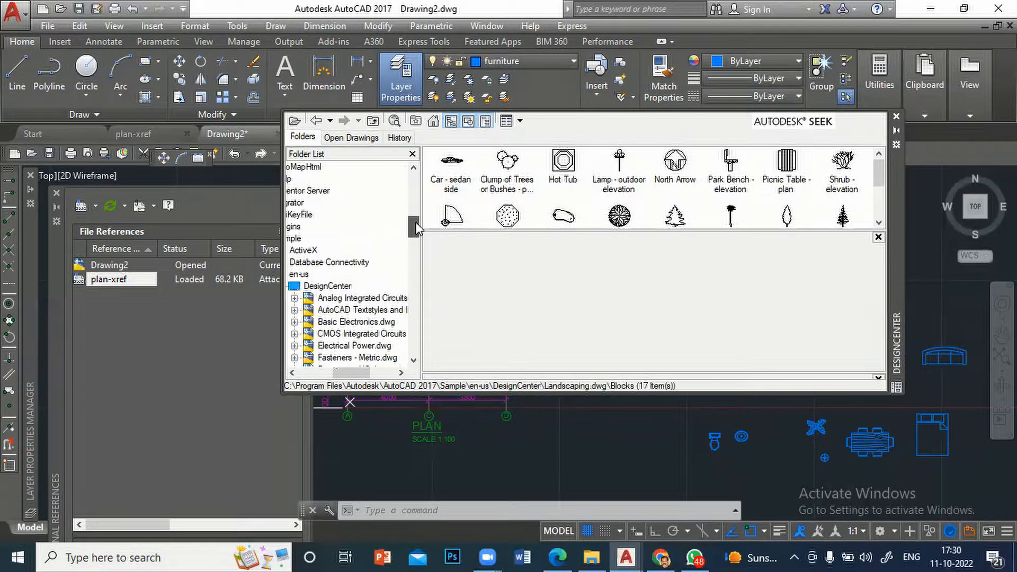
{"action": "scroll", "coordinate": [417, 241], "scroll_direction": "down", "scroll_amount": 4}
{"action": "left_click_drag", "start_coordinate": [416, 241], "coordinate": [417, 233]}
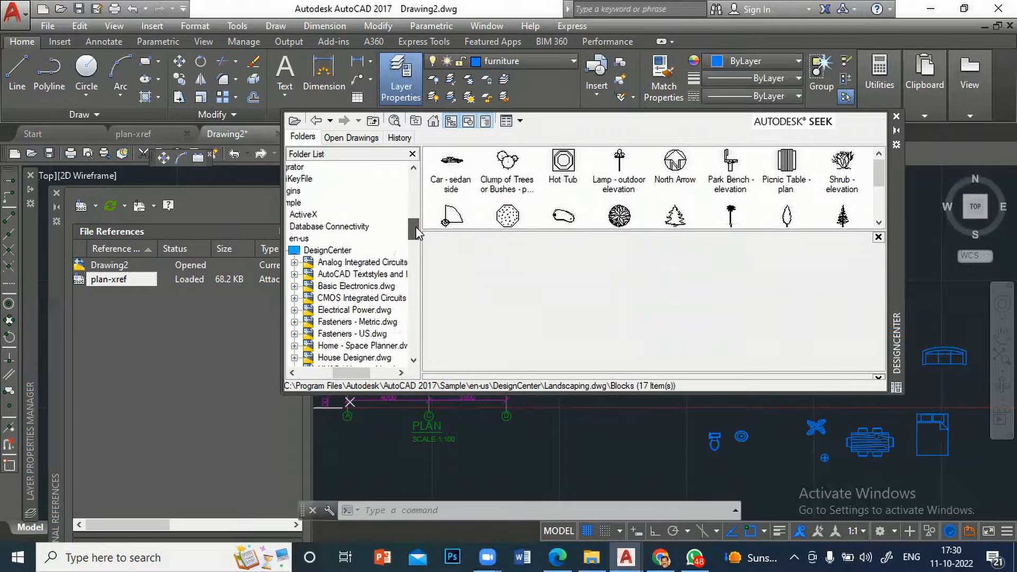
{"action": "left_click_drag", "start_coordinate": [369, 382], "coordinate": [356, 387]}
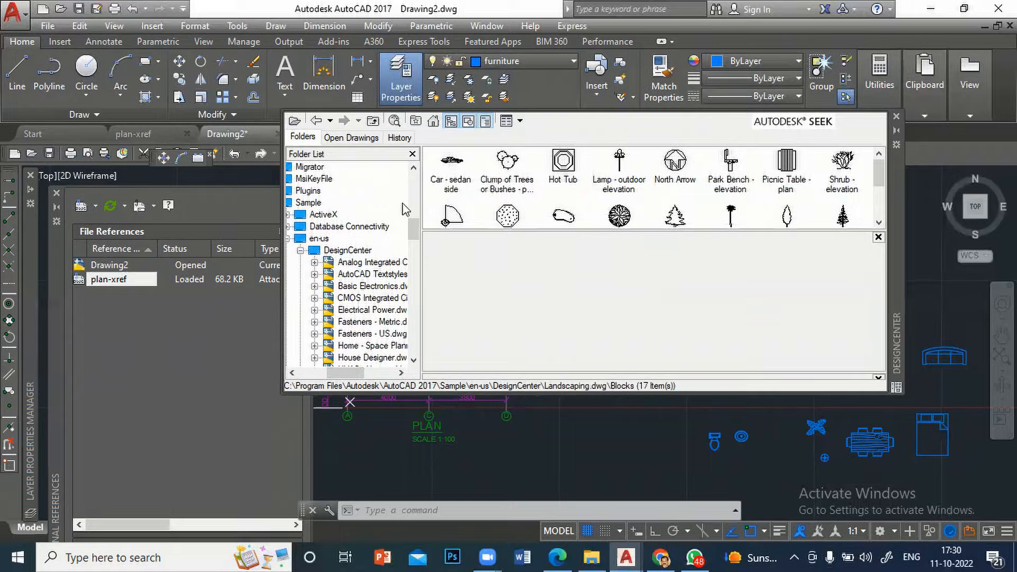
{"action": "mouse_move", "coordinate": [414, 225]}
{"action": "left_mouse_down"}
{"action": "mouse_move", "coordinate": [414, 209]}
{"action": "mouse_move", "coordinate": [423, 233]}
{"action": "mouse_move", "coordinate": [411, 229]}
{"action": "left_mouse_up"}
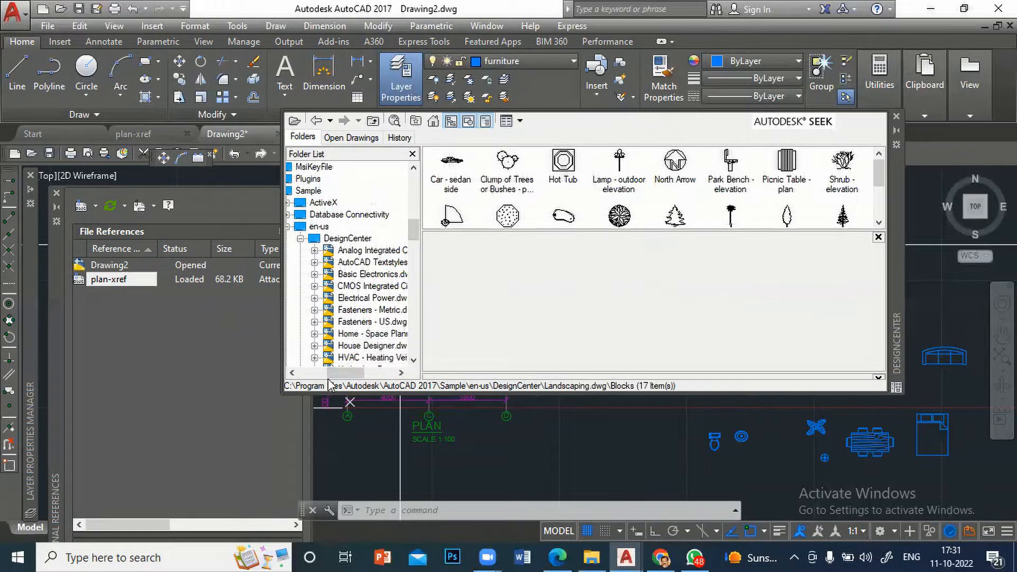
{"action": "left_click_drag", "start_coordinate": [333, 378], "coordinate": [319, 377]}
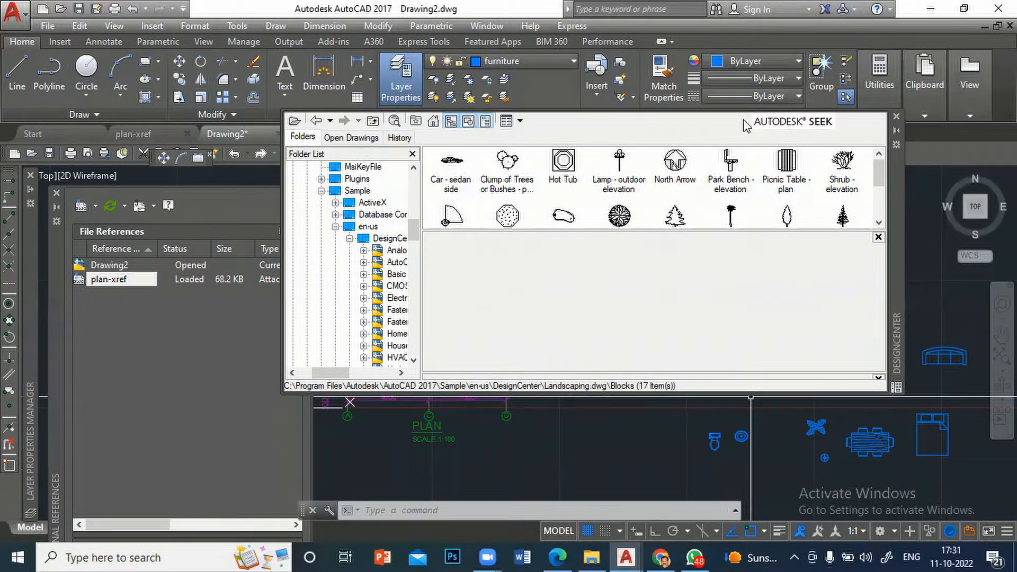
{"action": "left_click", "coordinate": [896, 116]}
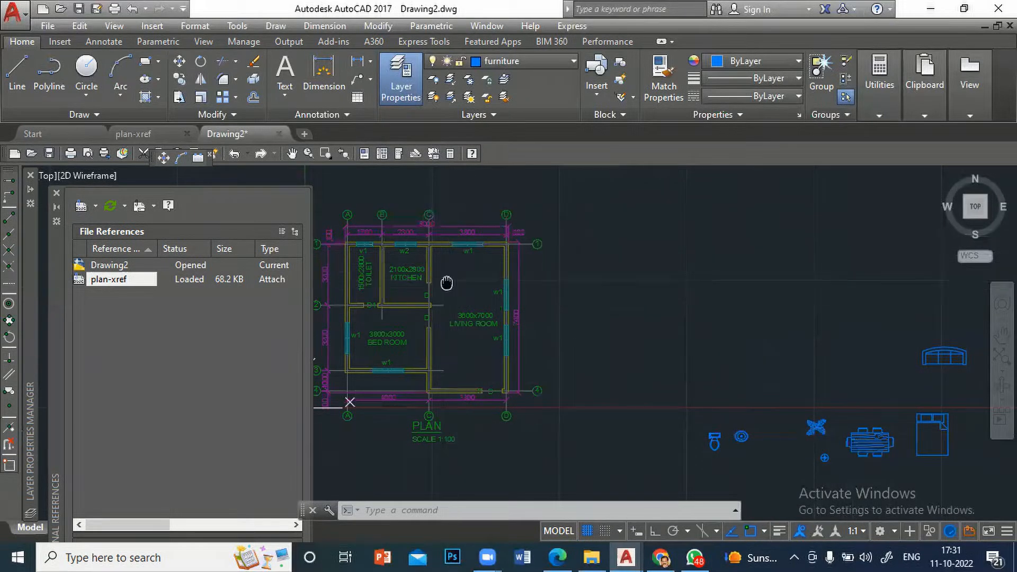
Step: Switch to the plan-xref drawing and erase the TOILET room name and its 1500x2800 size text
{"action": "middle_click_drag", "start_coordinate": [445, 284], "coordinate": [522, 291]}
{"action": "scroll", "coordinate": [420, 283], "scroll_direction": "up", "scroll_amount": 5}
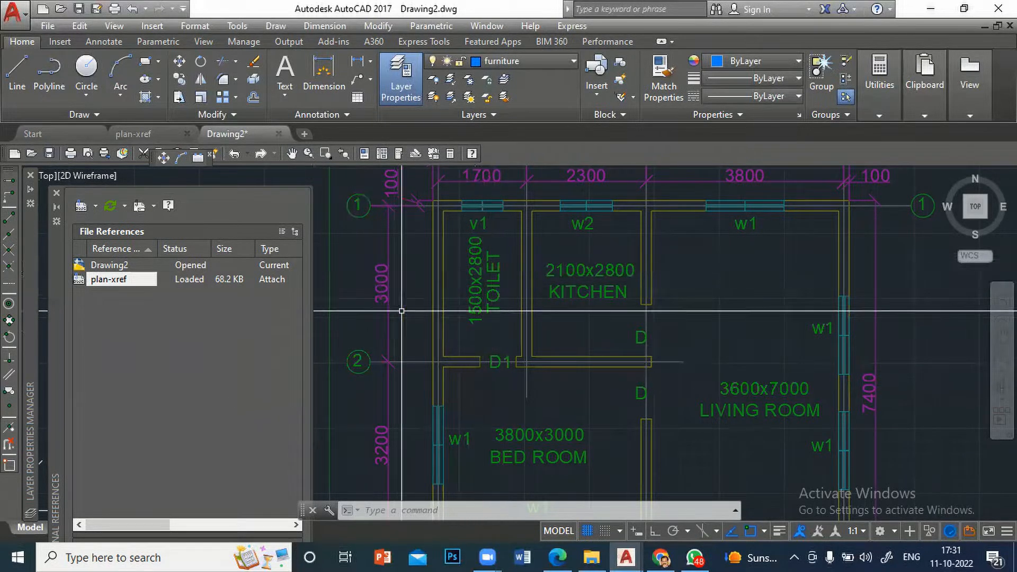
{"action": "left_click", "coordinate": [146, 129]}
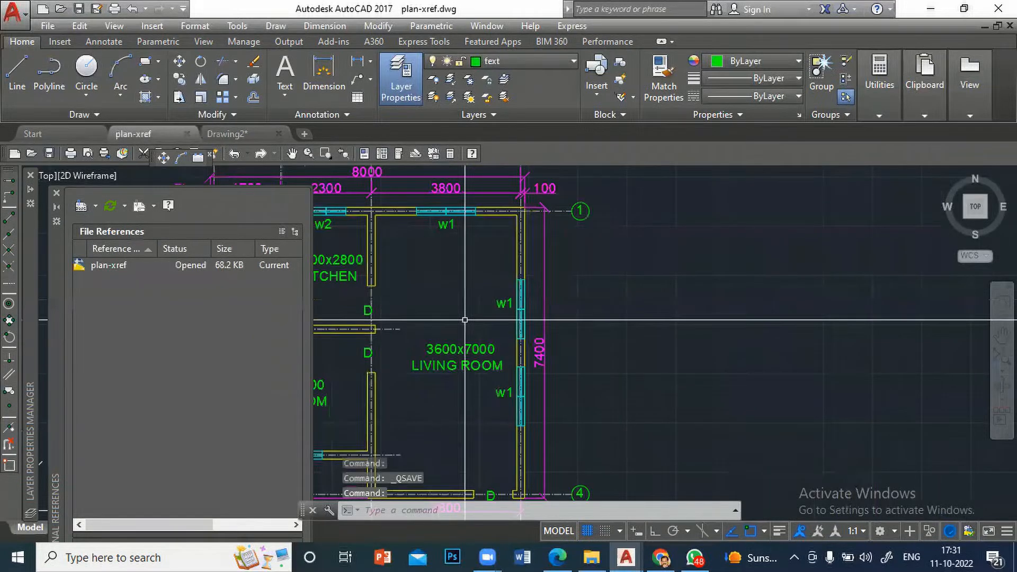
{"action": "scroll", "coordinate": [465, 320], "scroll_direction": "down", "scroll_amount": 3}
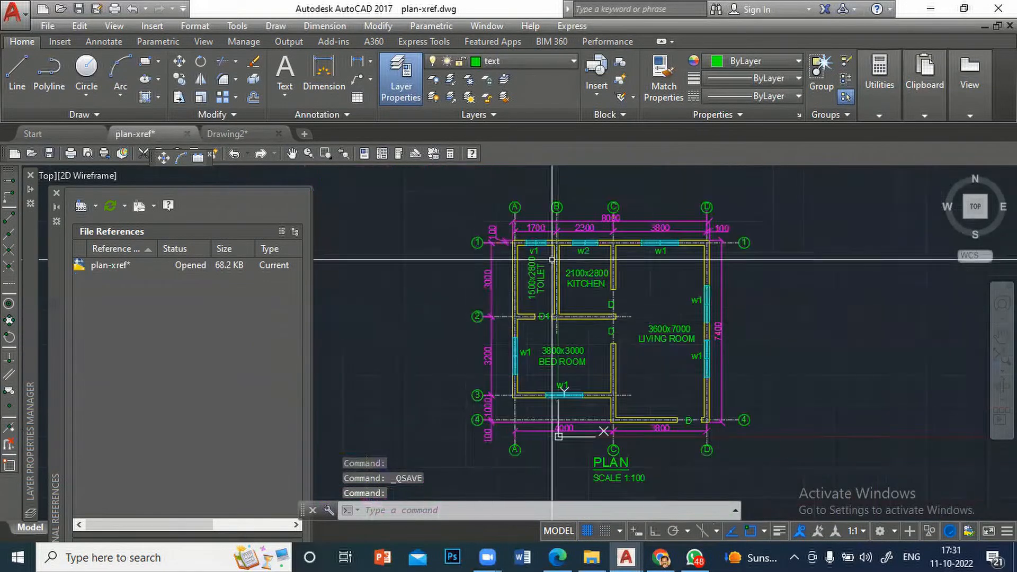
{"action": "scroll", "coordinate": [572, 254], "scroll_direction": "up", "scroll_amount": 4}
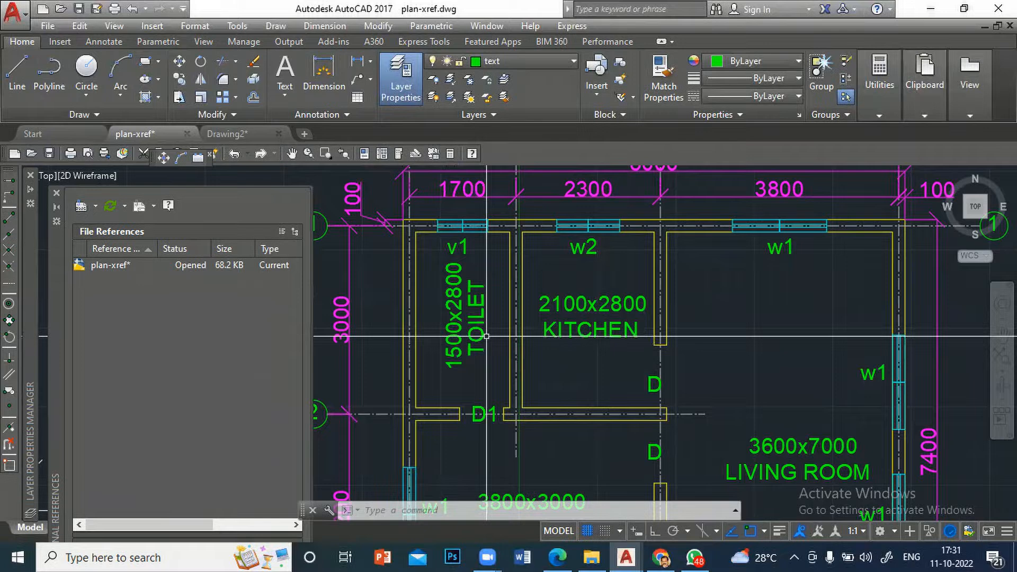
{"action": "type", "text": "e"}
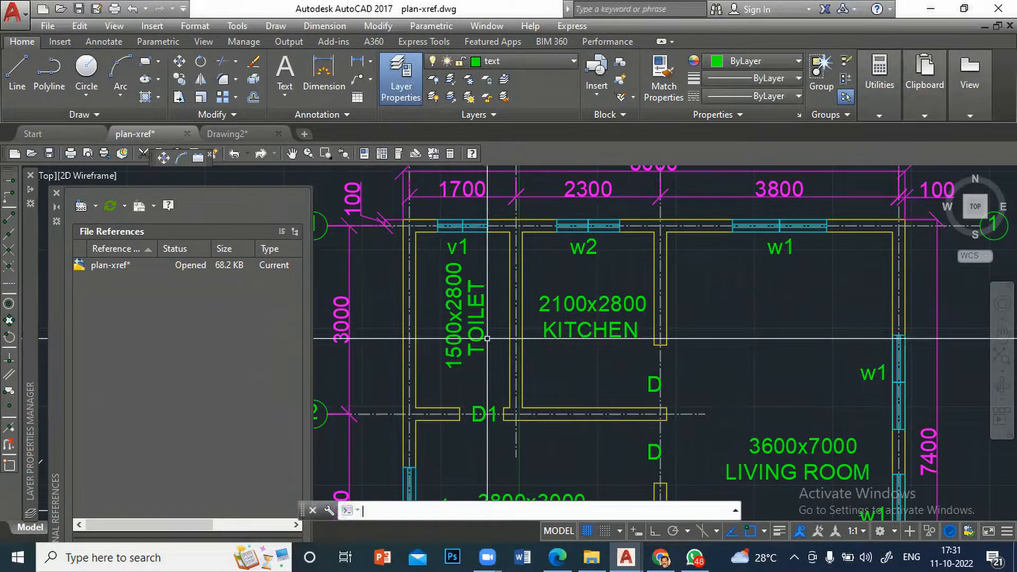
{"action": "key", "text": "Return"}
{"action": "left_click", "coordinate": [491, 318]}
{"action": "left_click", "coordinate": [443, 310]}
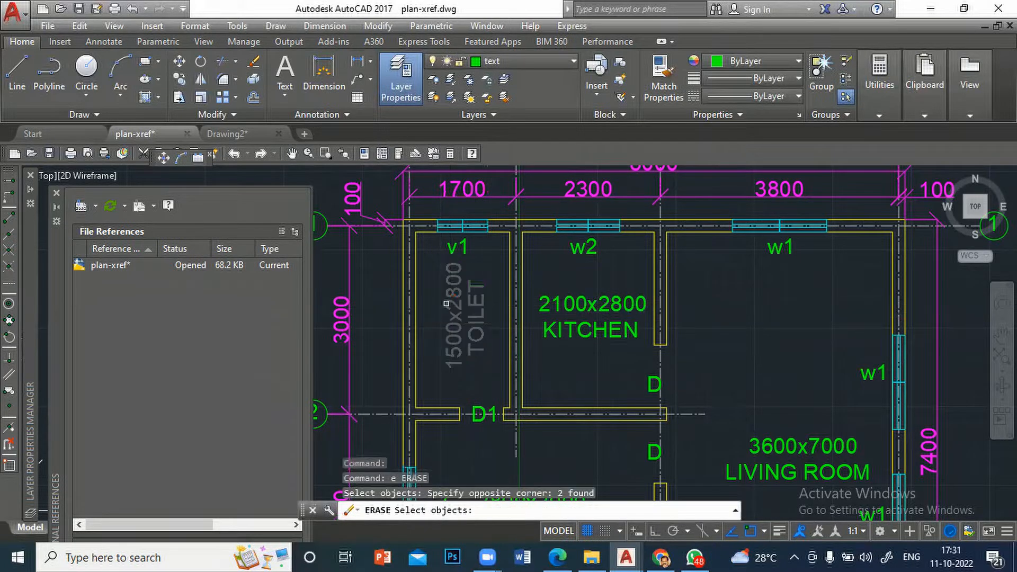
{"action": "key", "text": "Return"}
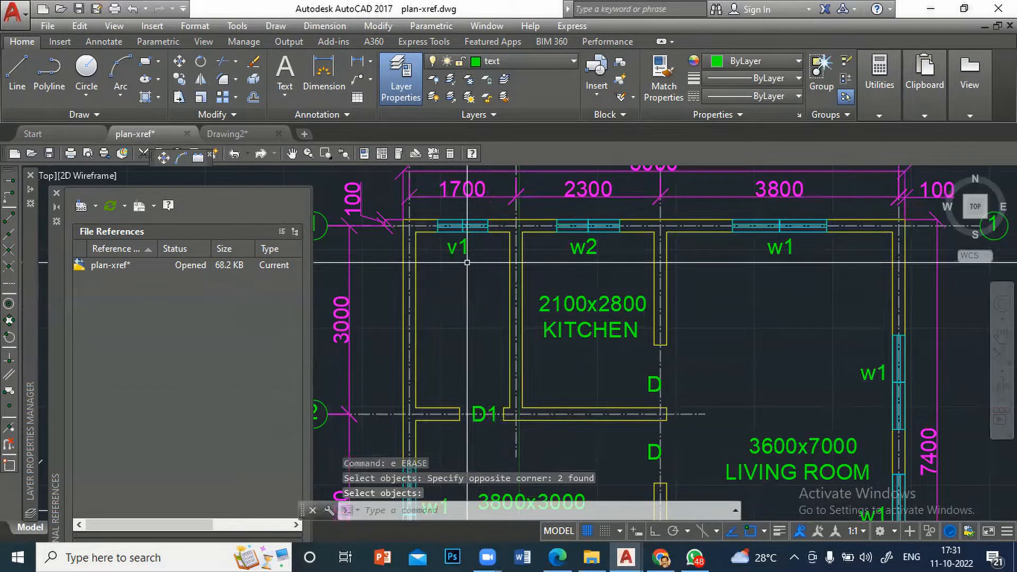
Step: Erase the v1 label below the toilet's ventilator and save plan-xref
{"action": "type", "text": "e"}
{"action": "key", "text": "Return"}
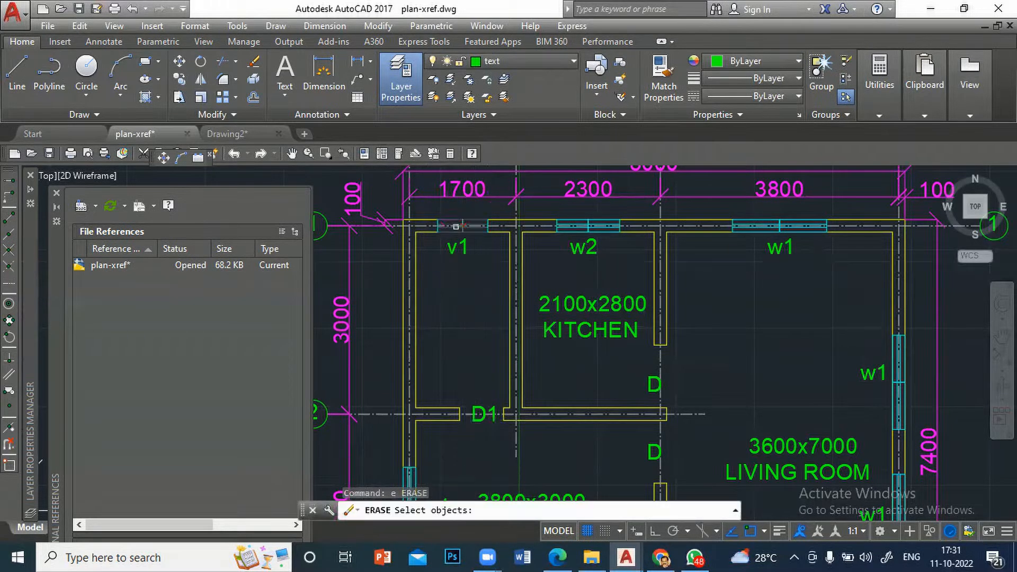
{"action": "left_click", "coordinate": [467, 257]}
{"action": "key", "text": "Return"}
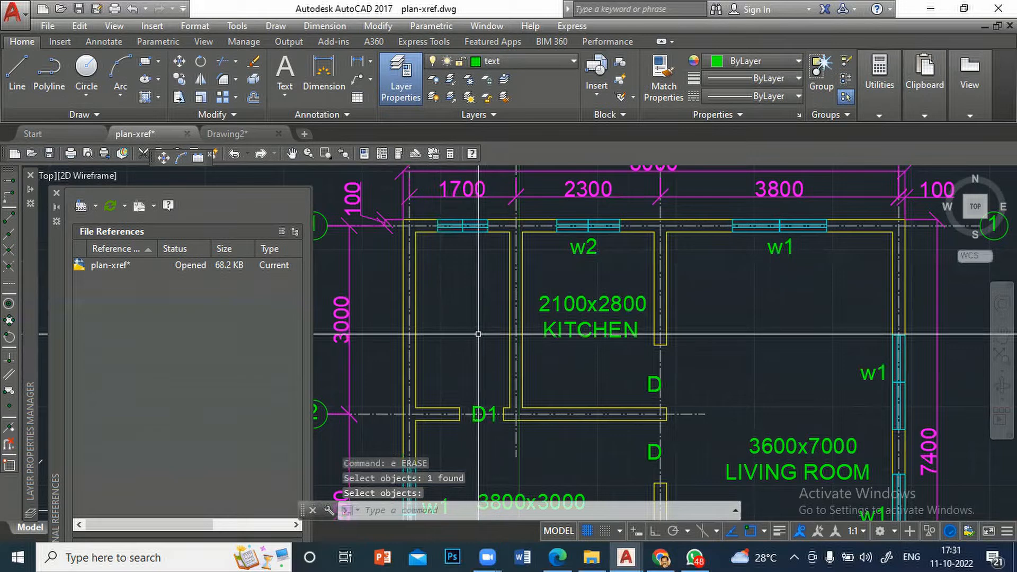
{"action": "left_click", "coordinate": [79, 10]}
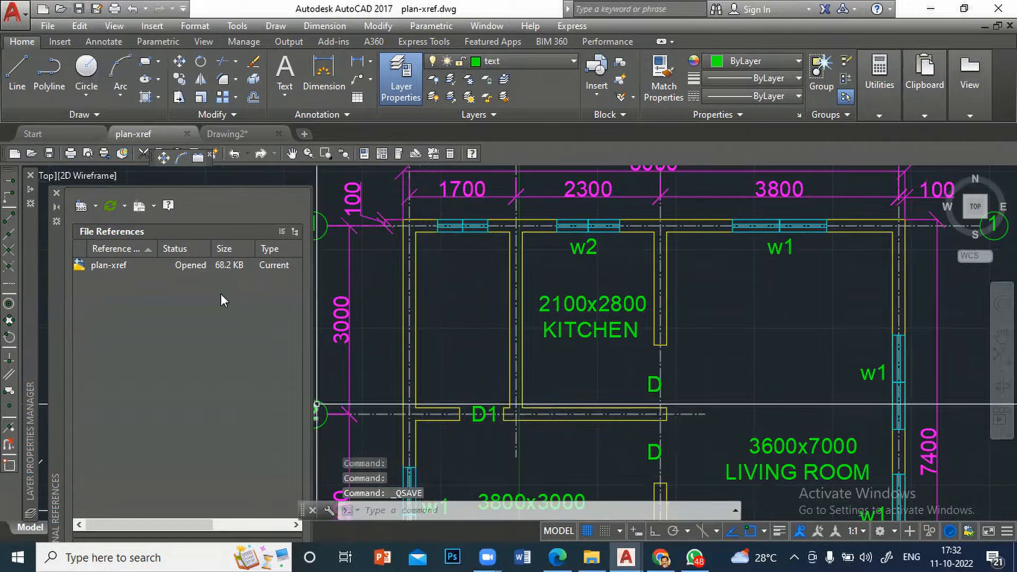
Step: Switch to Drawing2 and reload the changed plan-xref external reference
{"action": "left_click", "coordinate": [228, 134]}
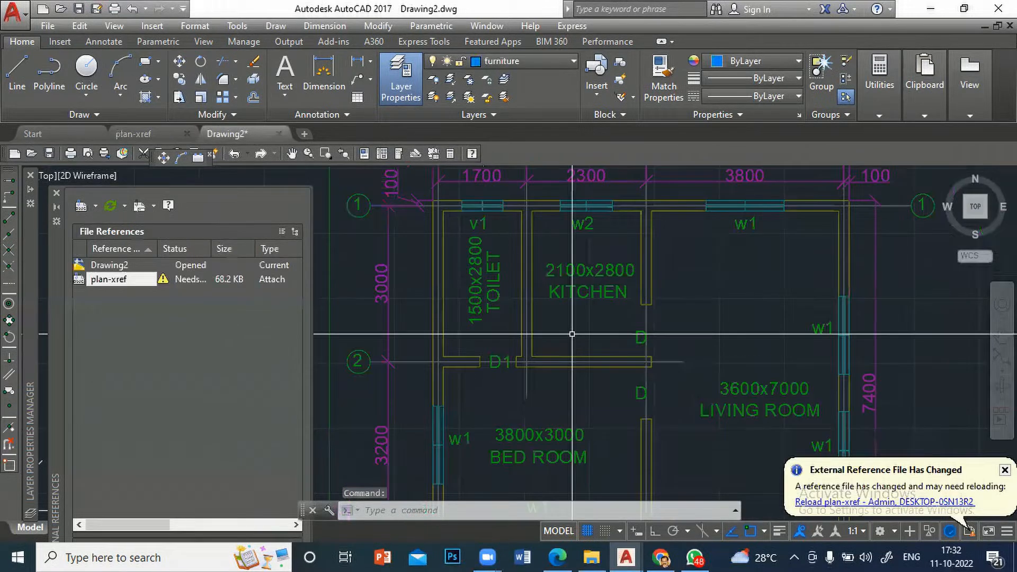
{"action": "scroll", "coordinate": [524, 300], "scroll_direction": "down", "scroll_amount": 2}
{"action": "scroll", "coordinate": [523, 298], "scroll_direction": "up", "scroll_amount": 2}
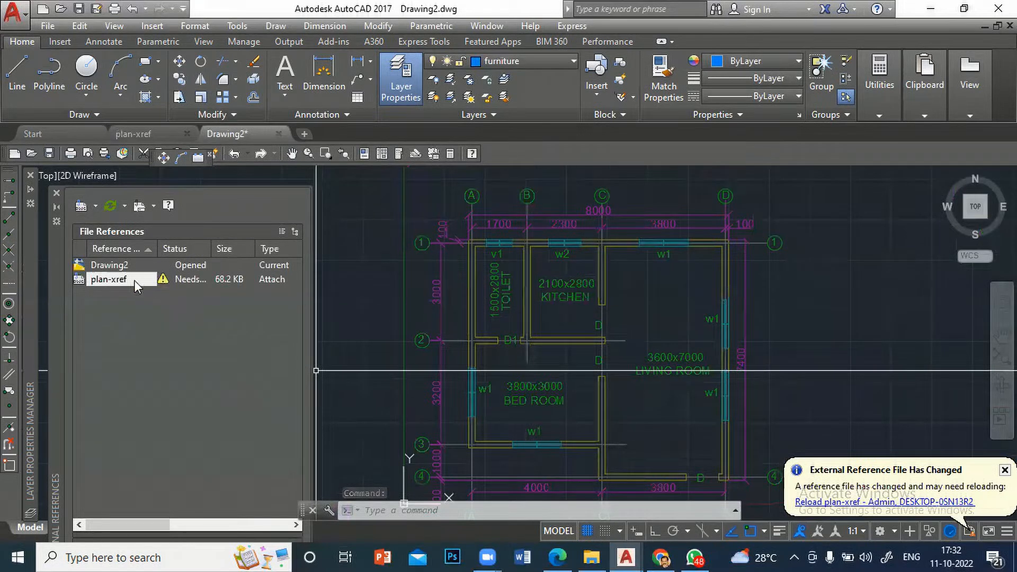
{"action": "right_click", "coordinate": [106, 279]}
{"action": "left_click", "coordinate": [163, 345]}
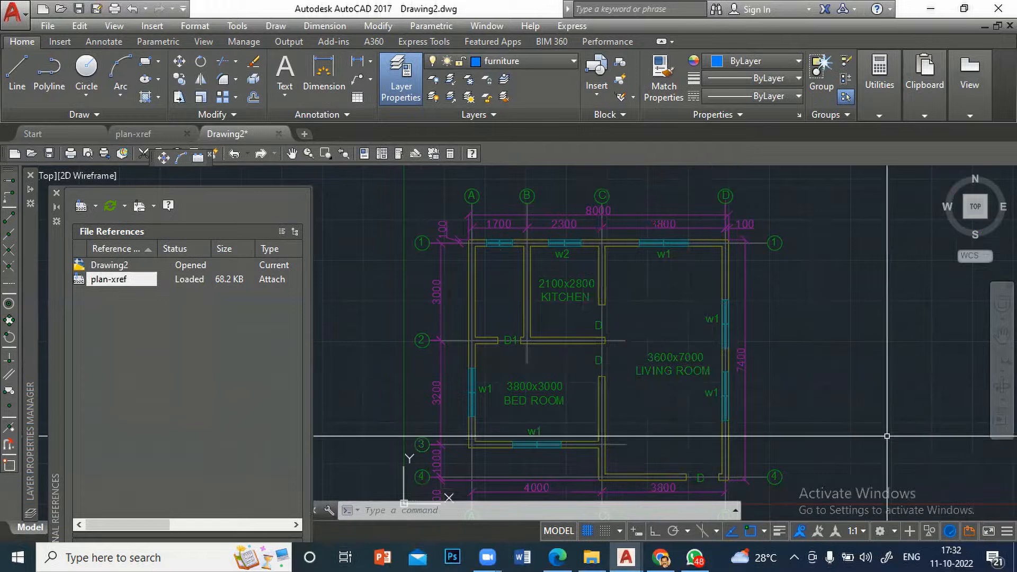
Step: Move the toilet block into the toilet room, against the upper wall below the ventilator
{"action": "scroll", "coordinate": [884, 441], "scroll_direction": "down", "scroll_amount": 3}
{"action": "scroll", "coordinate": [646, 363], "scroll_direction": "up", "scroll_amount": 2}
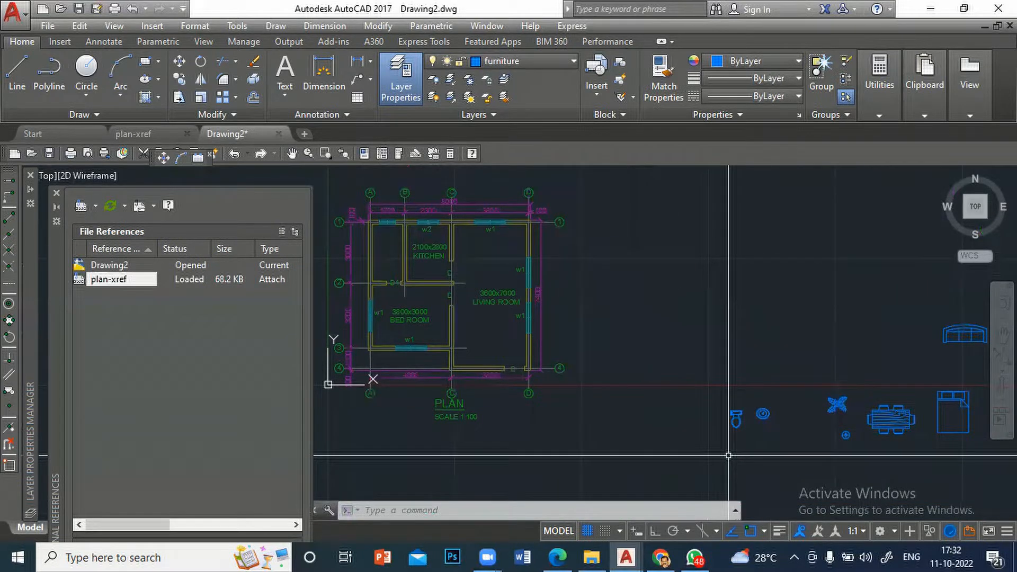
{"action": "left_click", "coordinate": [663, 511]}
{"action": "left_click", "coordinate": [737, 418]}
{"action": "key", "text": "Return"}
{"action": "left_click", "coordinate": [734, 411]}
{"action": "scroll", "coordinate": [396, 224], "scroll_direction": "up", "scroll_amount": 4}
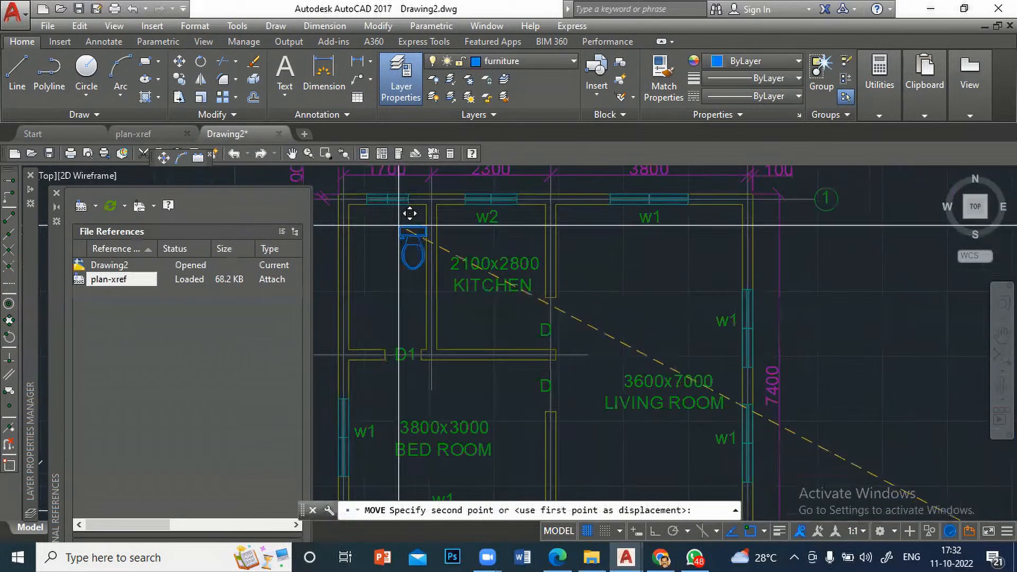
{"action": "left_click", "coordinate": [386, 196]}
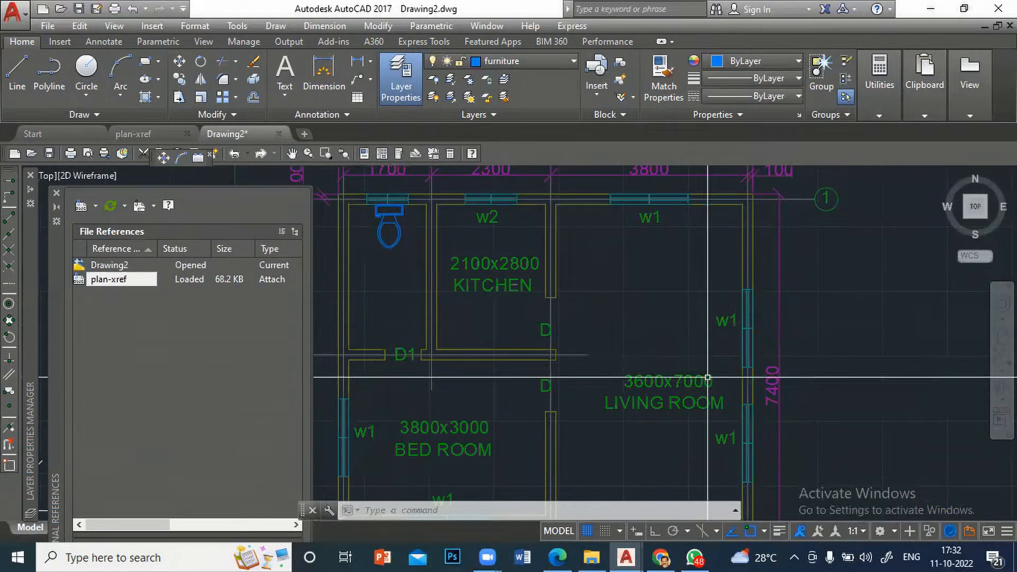
Step: Move the oval washbasin block into the toilet room, beside the left wall below the toilet
{"action": "scroll", "coordinate": [817, 432], "scroll_direction": "down", "scroll_amount": 4}
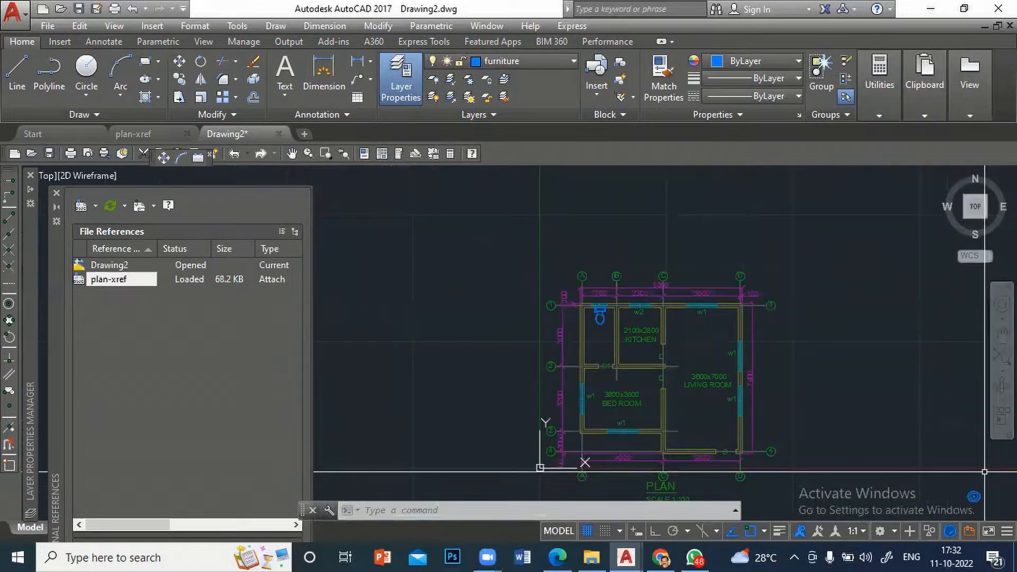
{"action": "key", "text": "Return"}
{"action": "left_click", "coordinate": [974, 497]}
{"action": "key", "text": "Return"}
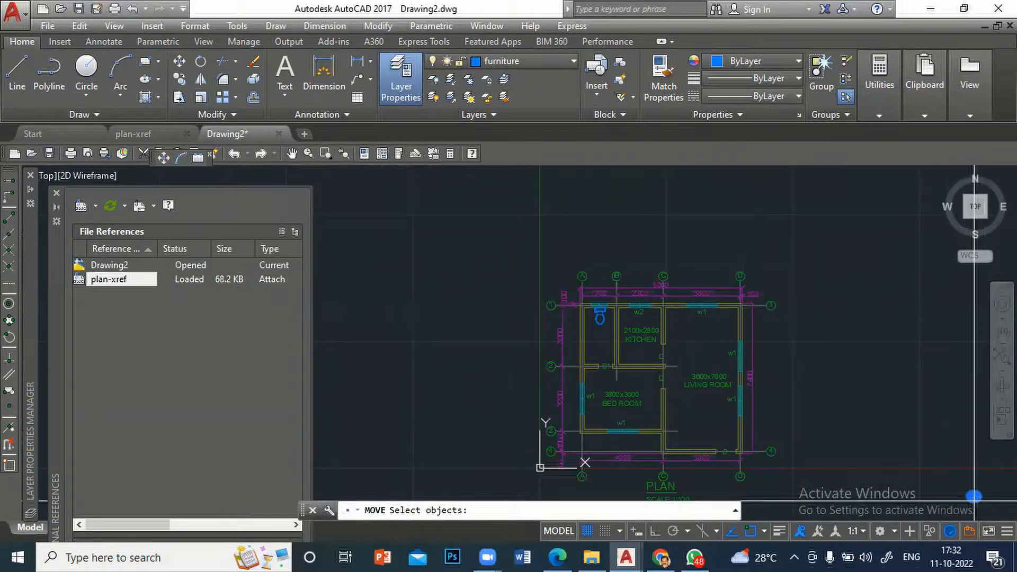
{"action": "left_click", "coordinate": [965, 500]}
{"action": "scroll", "coordinate": [654, 349], "scroll_direction": "up", "scroll_amount": 5}
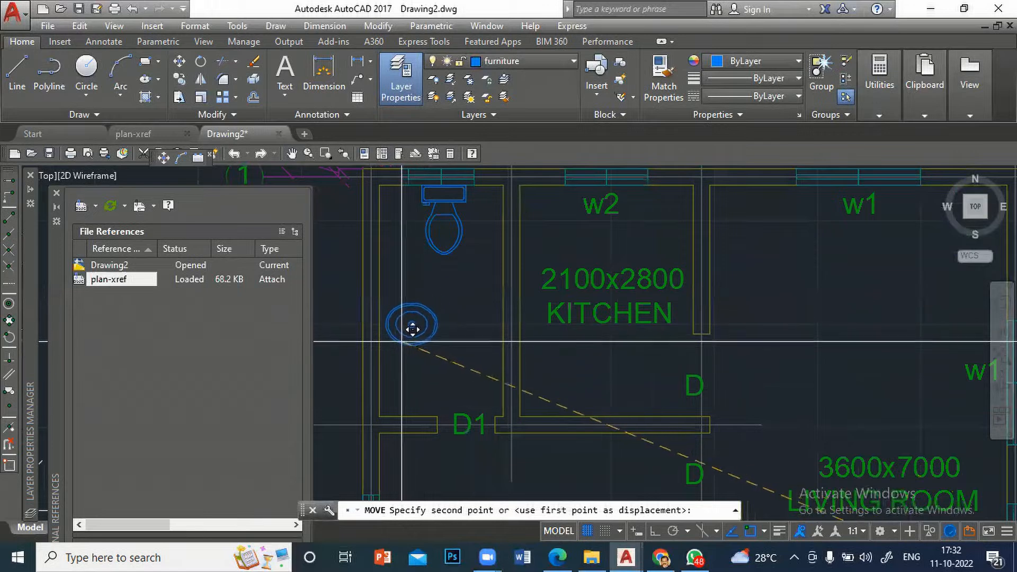
{"action": "left_click", "coordinate": [396, 347]}
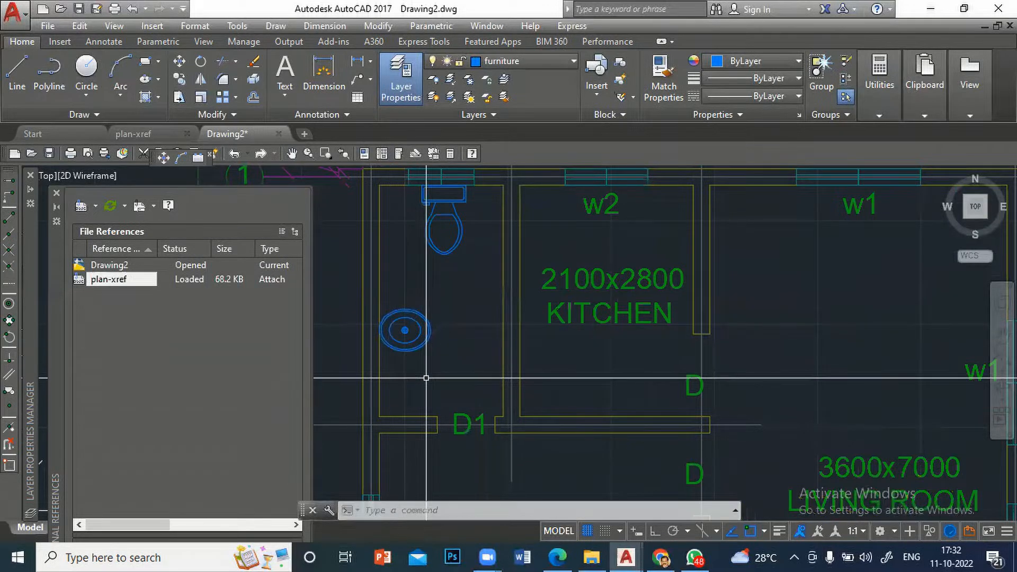
Step: Rotate the washbasin a quarter turn about its centre so its long side runs along the wall
{"action": "type", "text": "ro"}
{"action": "key", "text": "Return"}
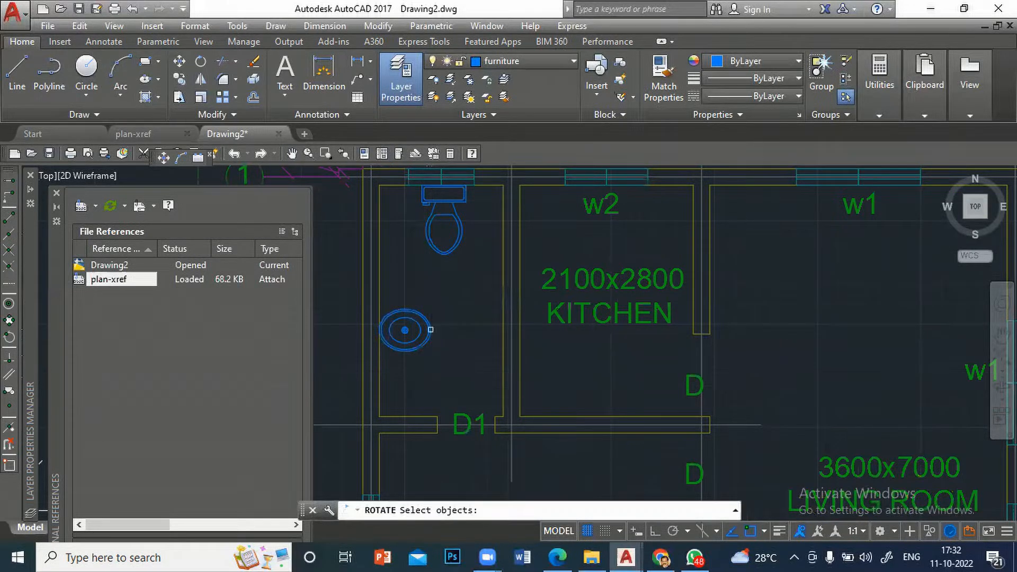
{"action": "left_click", "coordinate": [408, 325]}
{"action": "key", "text": "Return"}
{"action": "left_click", "coordinate": [406, 329]}
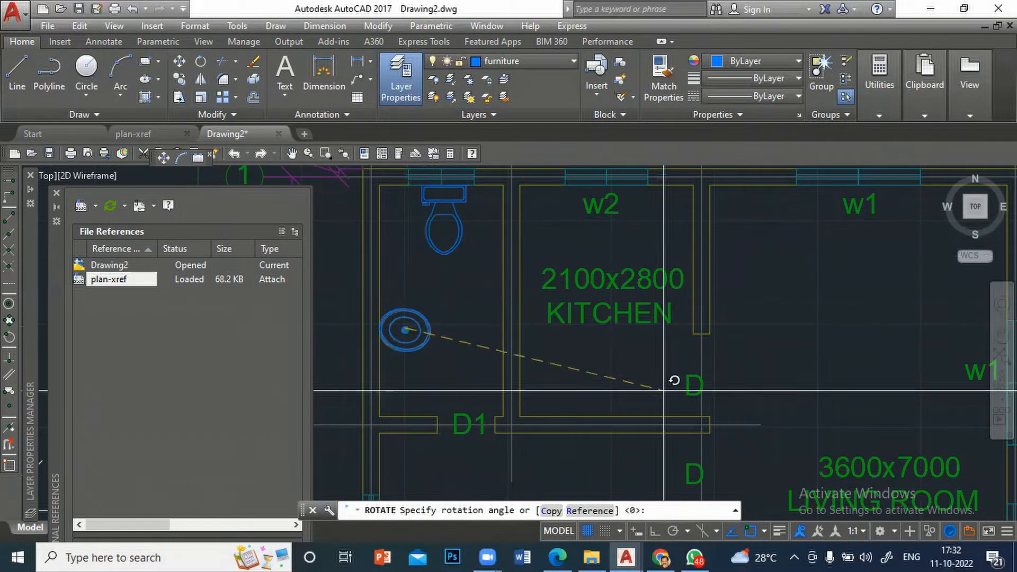
{"action": "left_click", "coordinate": [407, 229]}
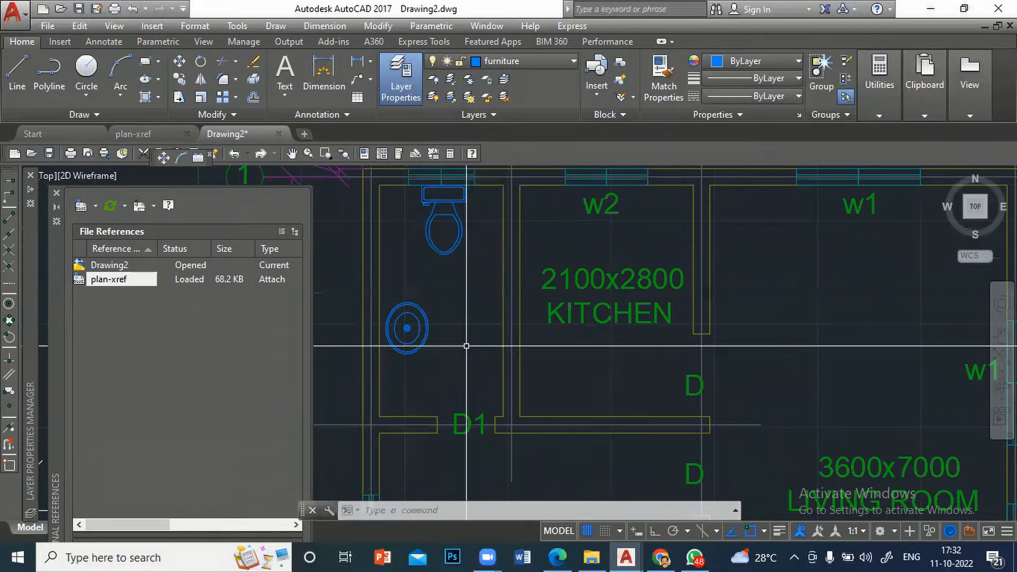
Step: Move the rotated washbasin slightly left to sit against the toilet room's left wall
{"action": "key", "text": "Return"}
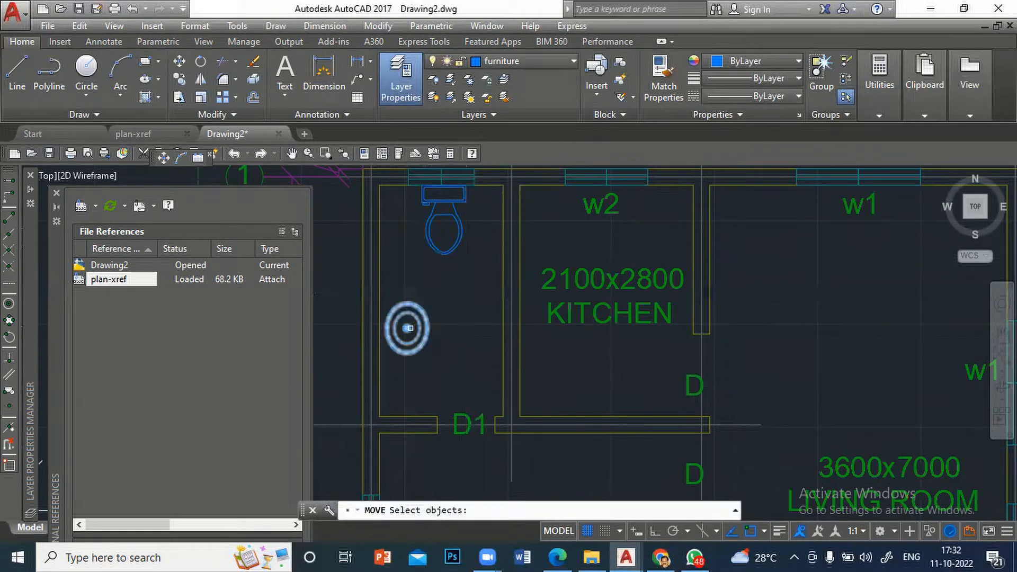
{"action": "key", "text": "Return"}
{"action": "left_click", "coordinate": [477, 349]}
{"action": "left_click", "coordinate": [470, 348]}
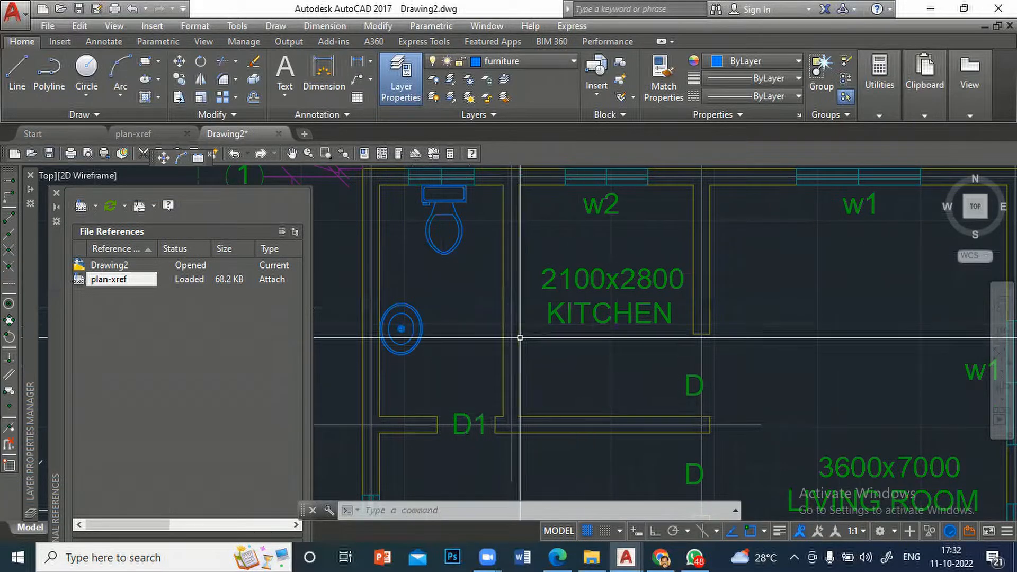
Step: Freeze the plan-xref|text layer to hide the referenced plan's texts
{"action": "scroll", "coordinate": [521, 337], "scroll_direction": "down", "scroll_amount": 4}
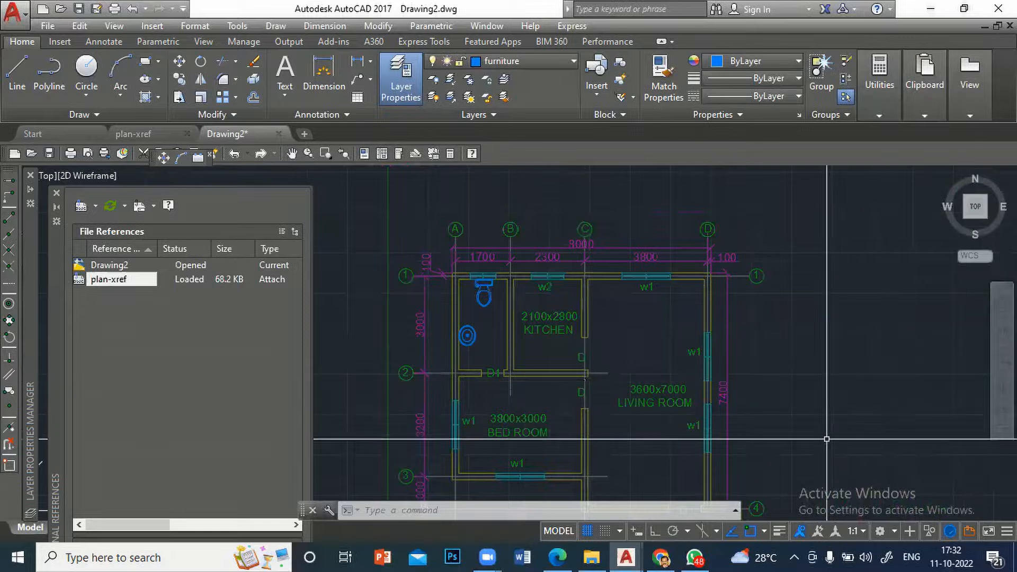
{"action": "middle_click_drag", "start_coordinate": [830, 460], "coordinate": [721, 357]}
{"action": "scroll", "coordinate": [722, 358], "scroll_direction": "down", "scroll_amount": 5}
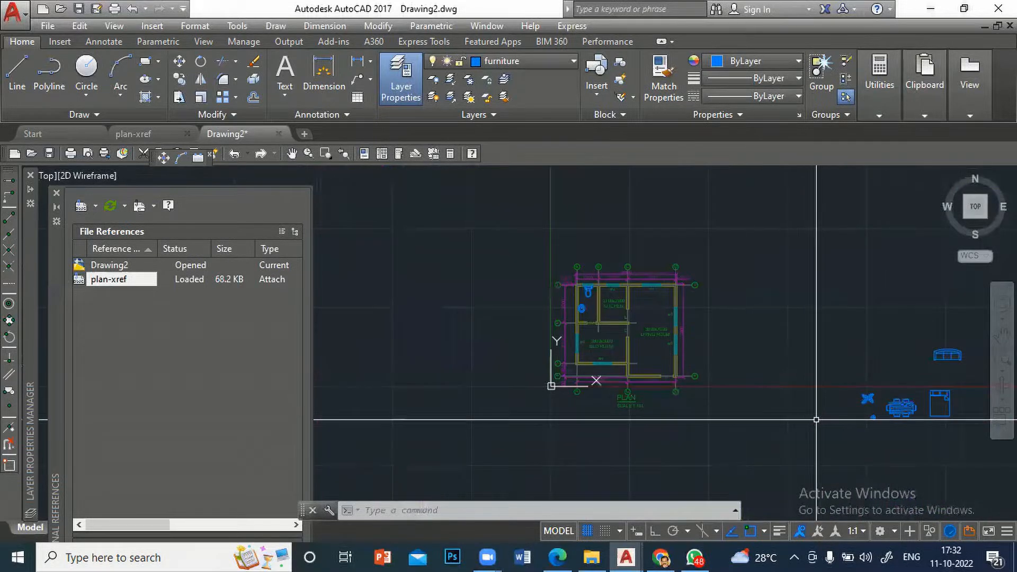
{"action": "scroll", "coordinate": [811, 419], "scroll_direction": "up", "scroll_amount": 2}
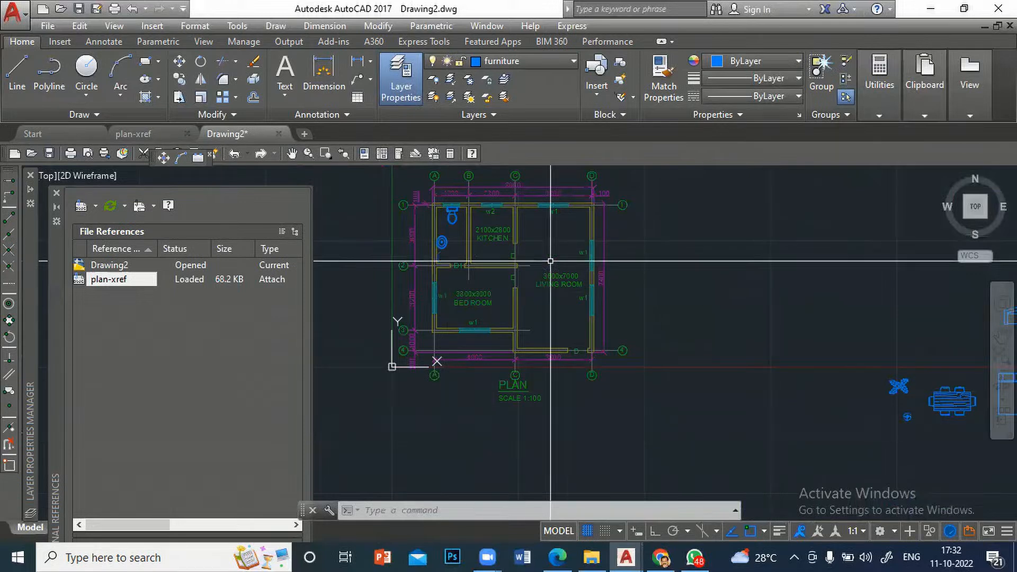
{"action": "left_click", "coordinate": [567, 59]}
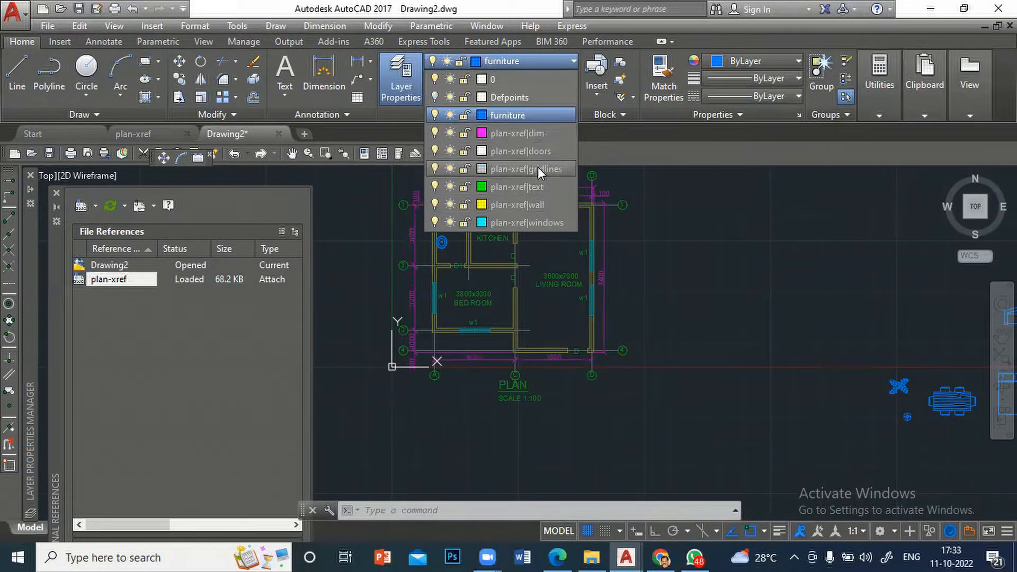
{"action": "left_click", "coordinate": [450, 187]}
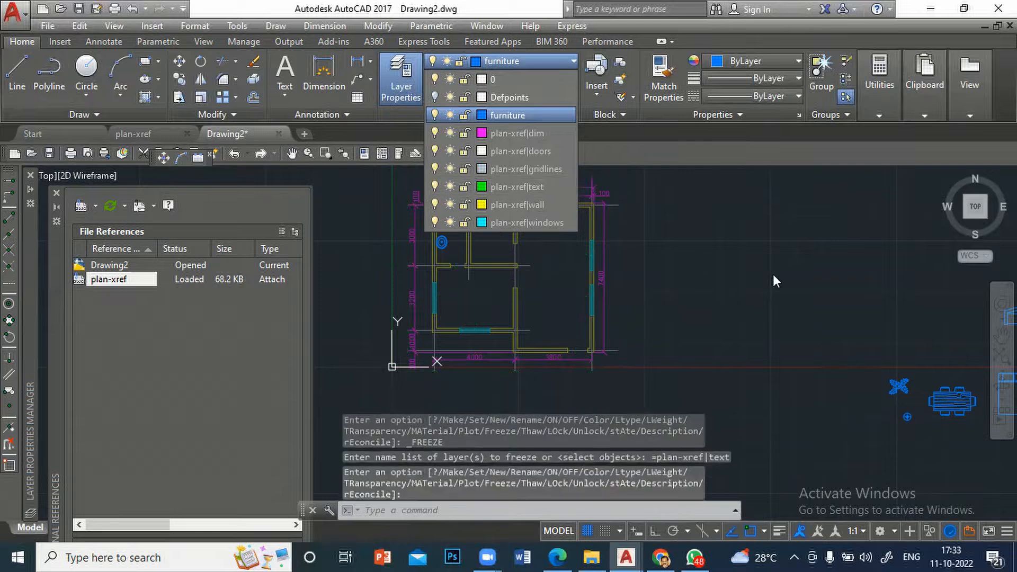
{"action": "left_click", "coordinate": [774, 278]}
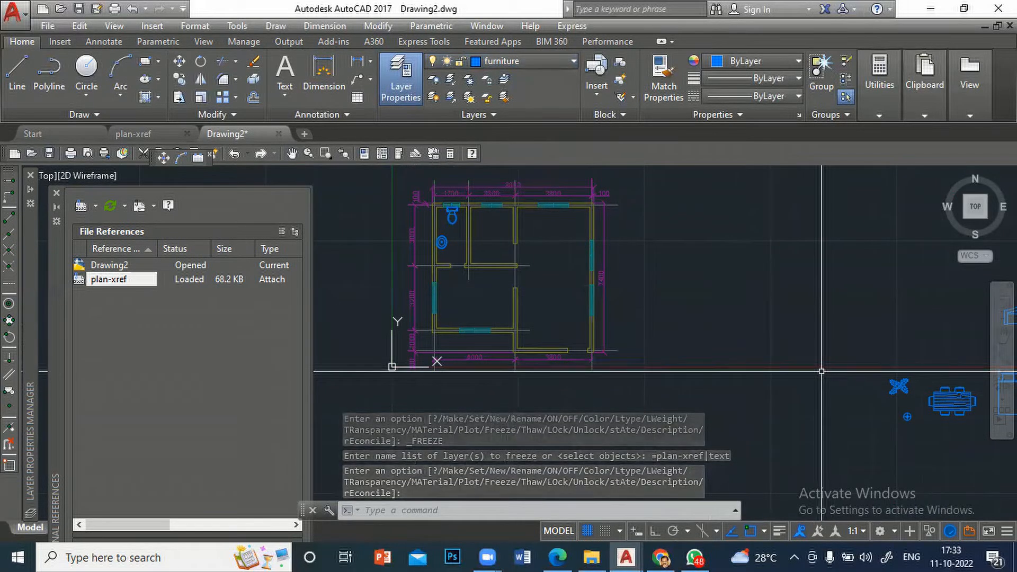
Step: Move the dining table block into the upper part of the living room
{"action": "type", "text": "M"}
{"action": "key", "text": "Escape"}
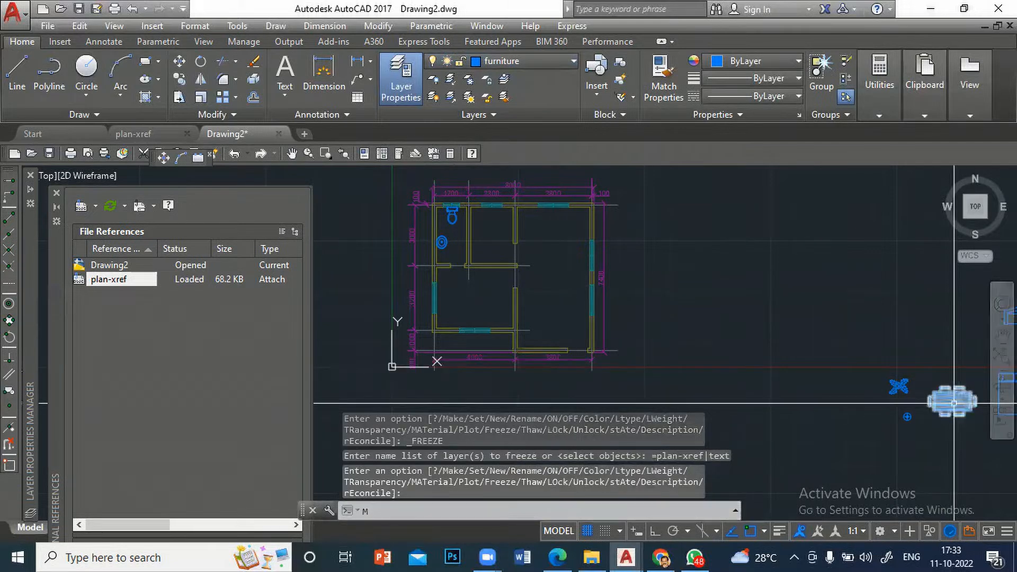
{"action": "type", "text": "m"}
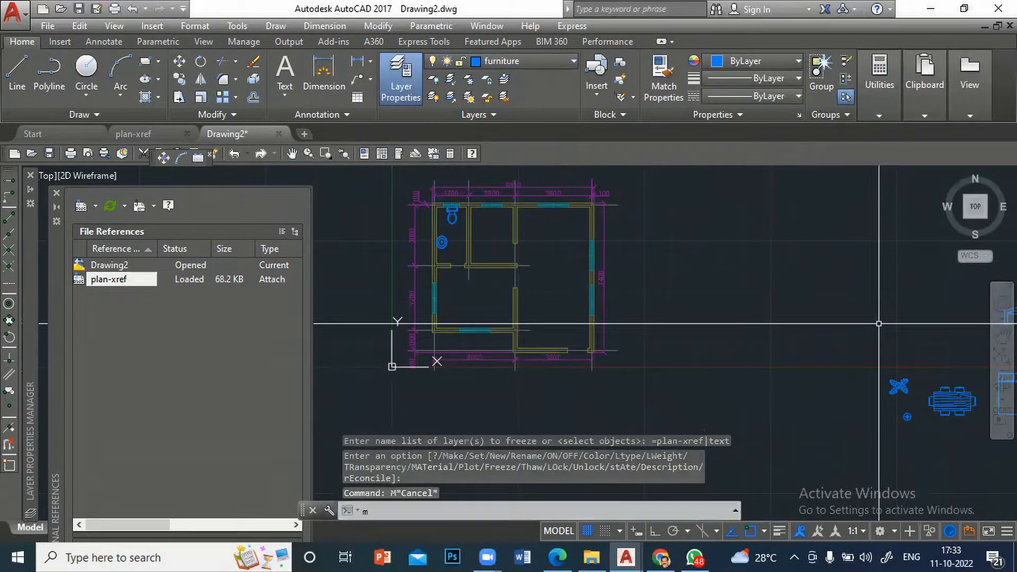
{"action": "key", "text": "Return"}
{"action": "left_click", "coordinate": [948, 404]}
{"action": "key", "text": "Return"}
{"action": "left_click", "coordinate": [952, 402]}
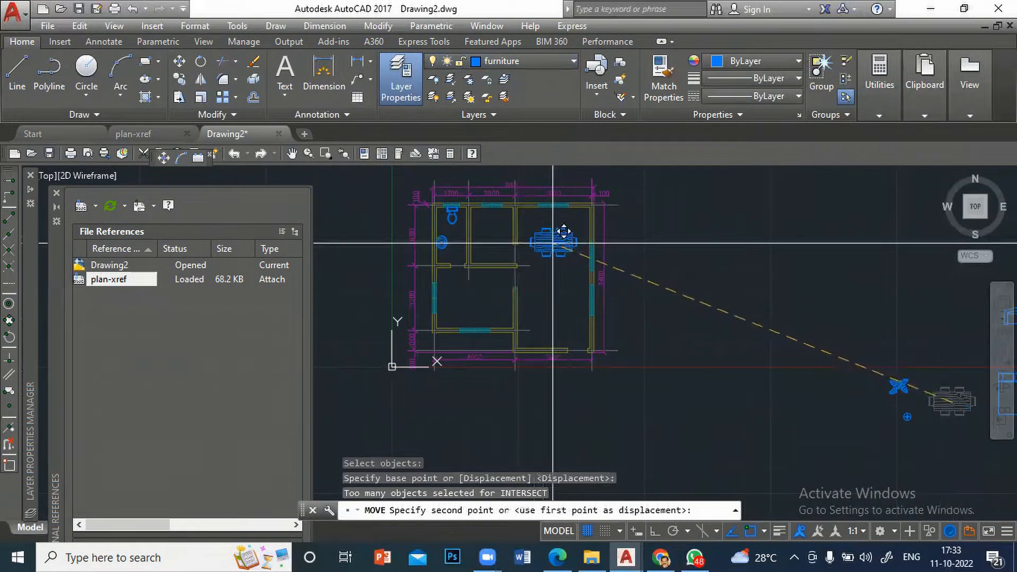
{"action": "left_click", "coordinate": [563, 232]}
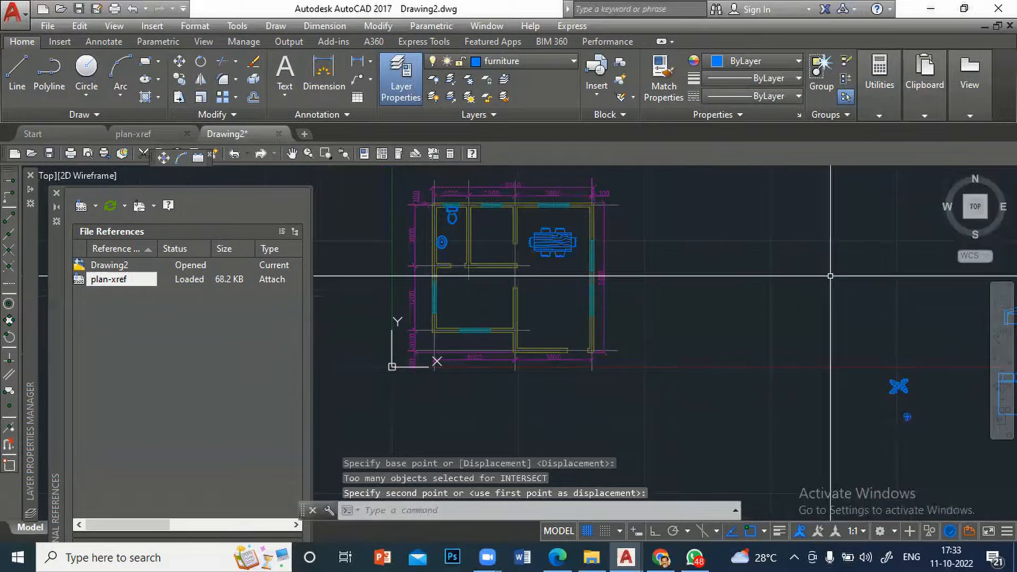
{"action": "scroll", "coordinate": [904, 347], "scroll_direction": "down", "scroll_amount": 3}
{"action": "type", "text": "M"}
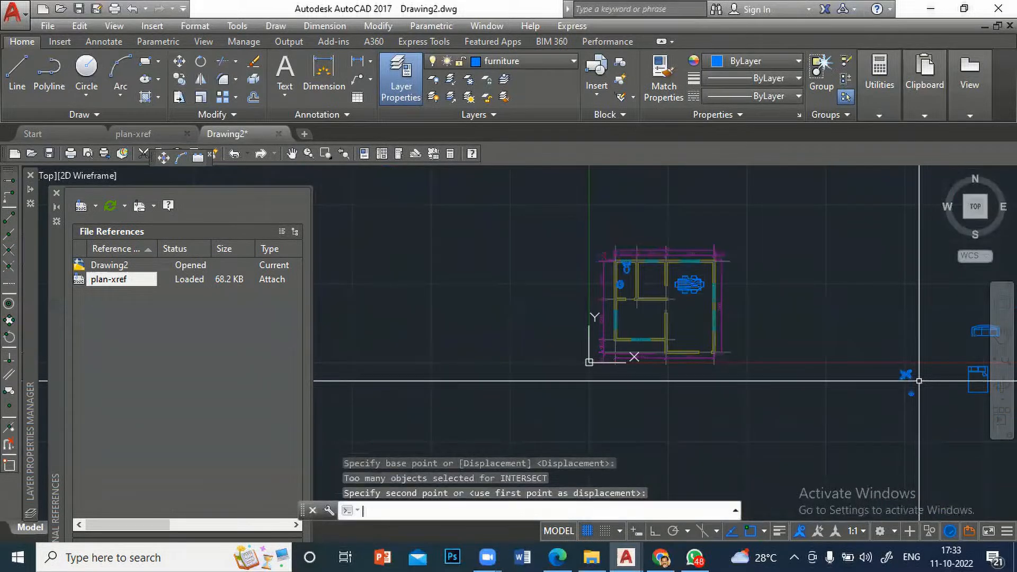
{"action": "key", "text": "Escape"}
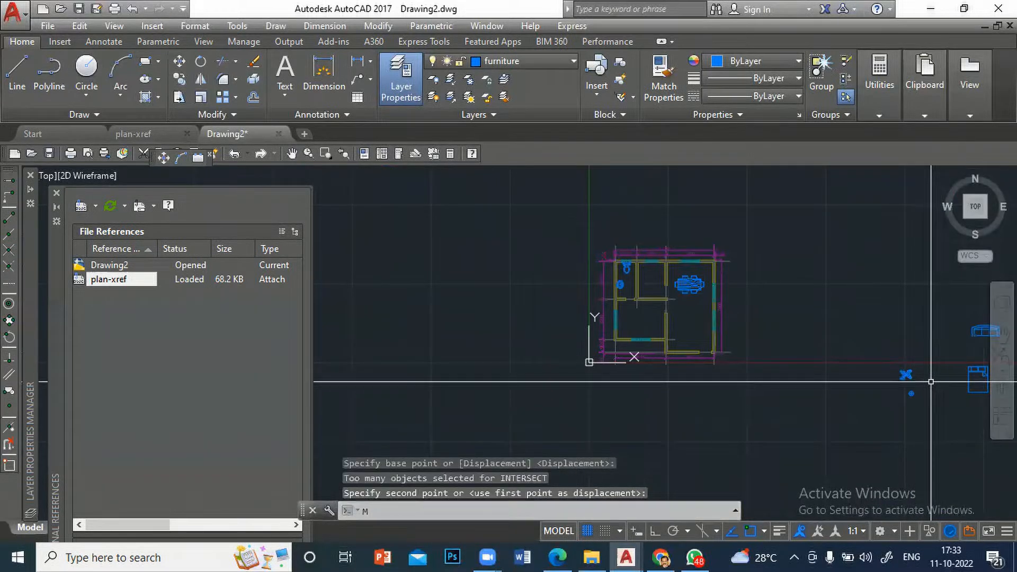
{"action": "type", "text": "M"}
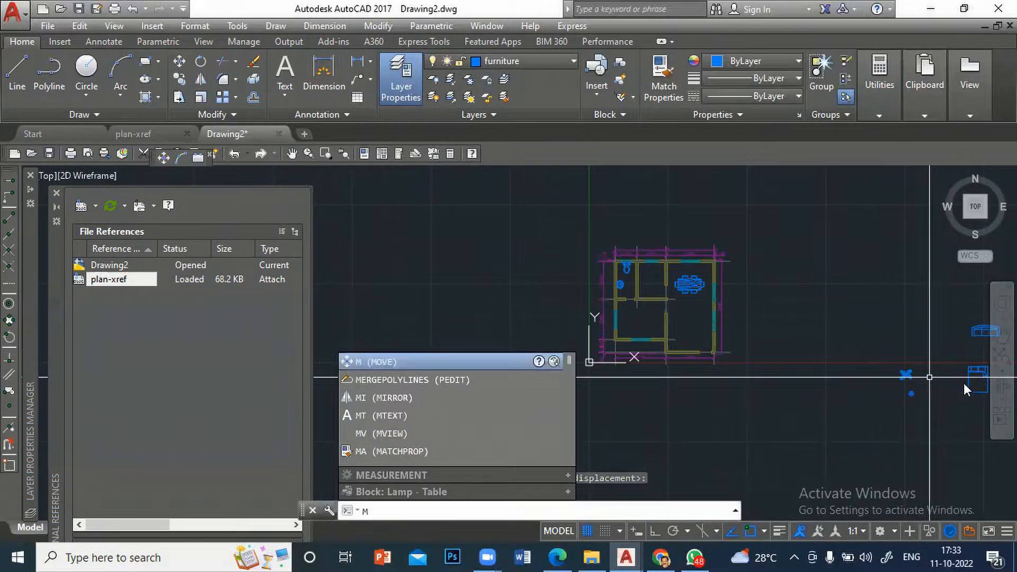
{"action": "type", "text": "m"}
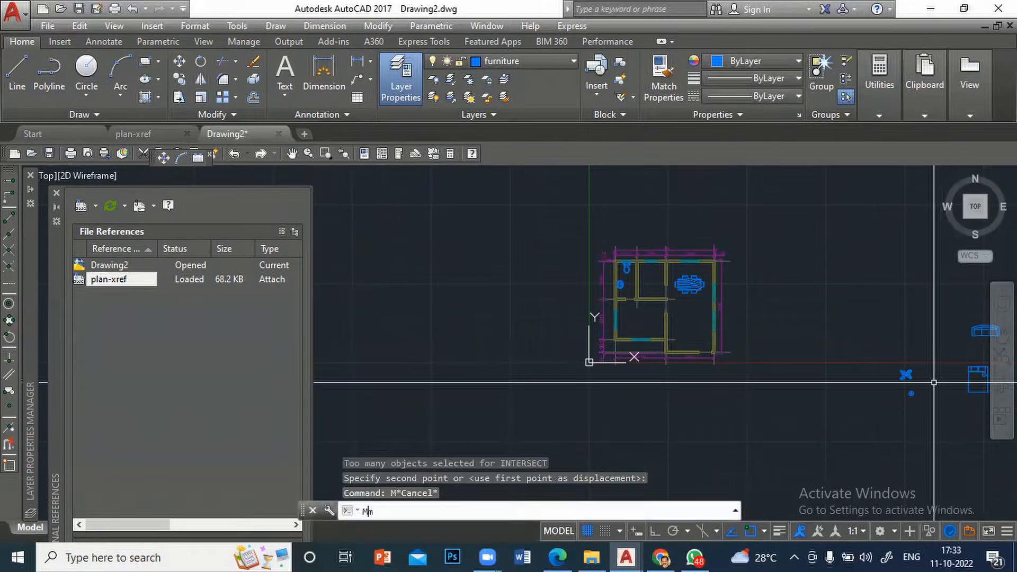
{"action": "key", "text": "Return"}
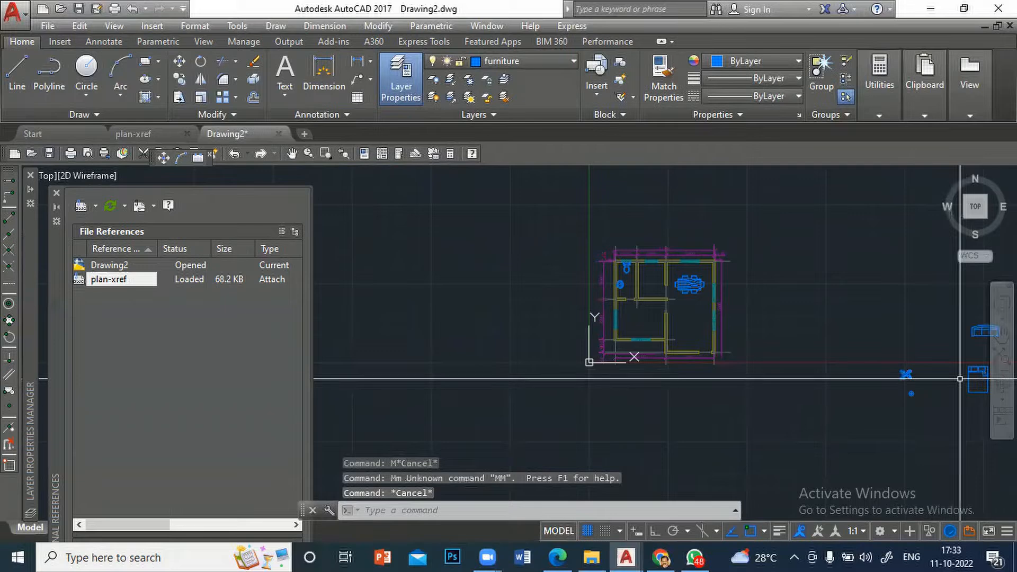
{"action": "type", "text": "m"}
{"action": "key", "text": "Return"}
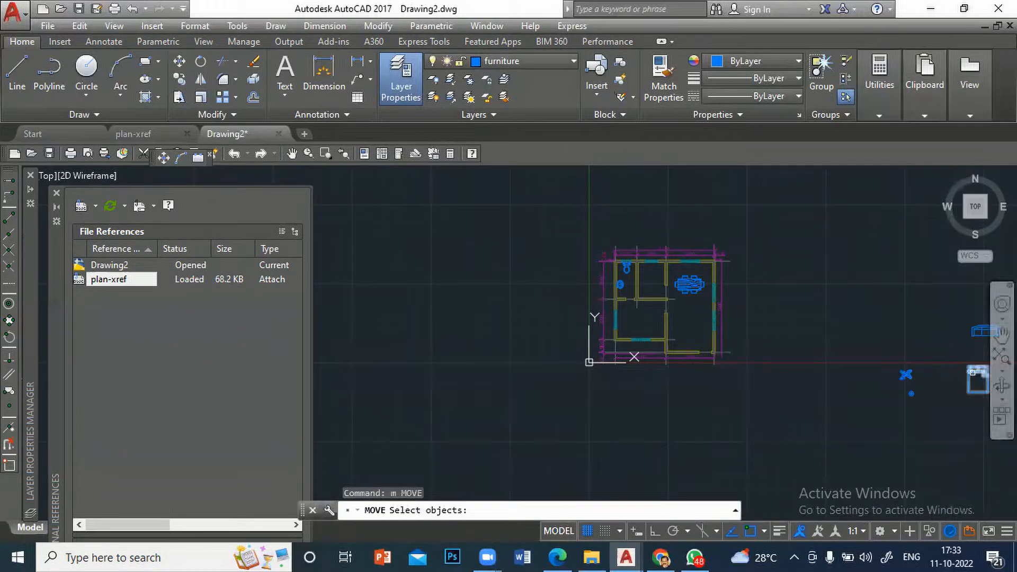
{"action": "key", "text": "Return"}
{"action": "scroll", "coordinate": [635, 319], "scroll_direction": "up", "scroll_amount": 3}
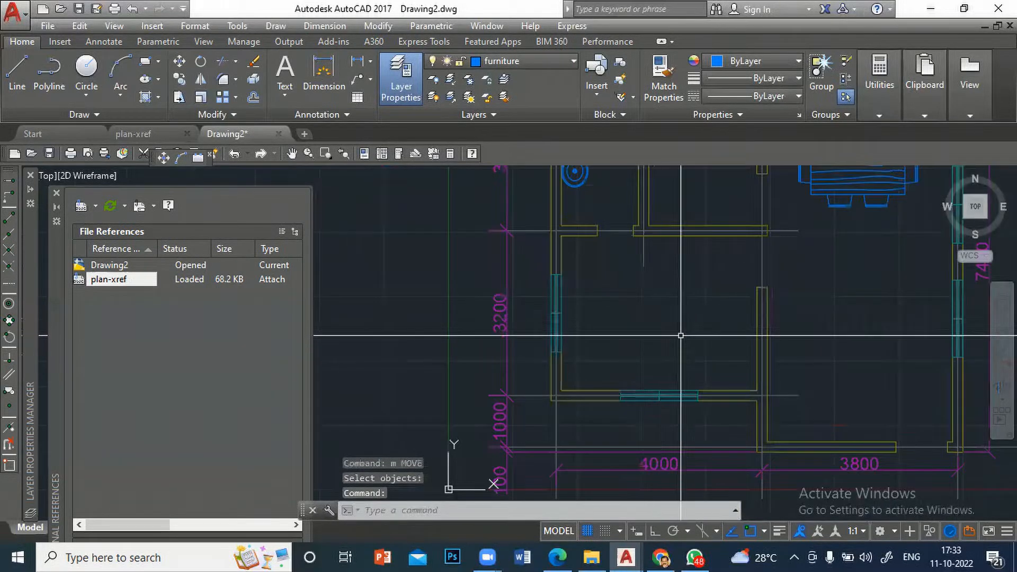
{"action": "scroll", "coordinate": [680, 335], "scroll_direction": "down", "scroll_amount": 4}
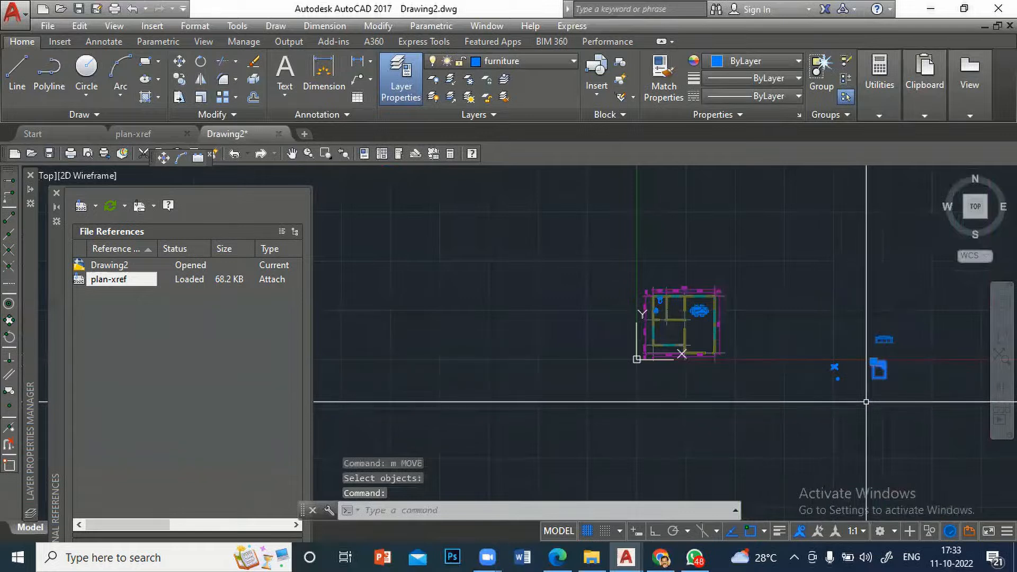
{"action": "key", "text": "Escape"}
Step: Move the bed block from beside the plan into the bedroom
{"action": "type", "text": "m"}
{"action": "key", "text": "Return"}
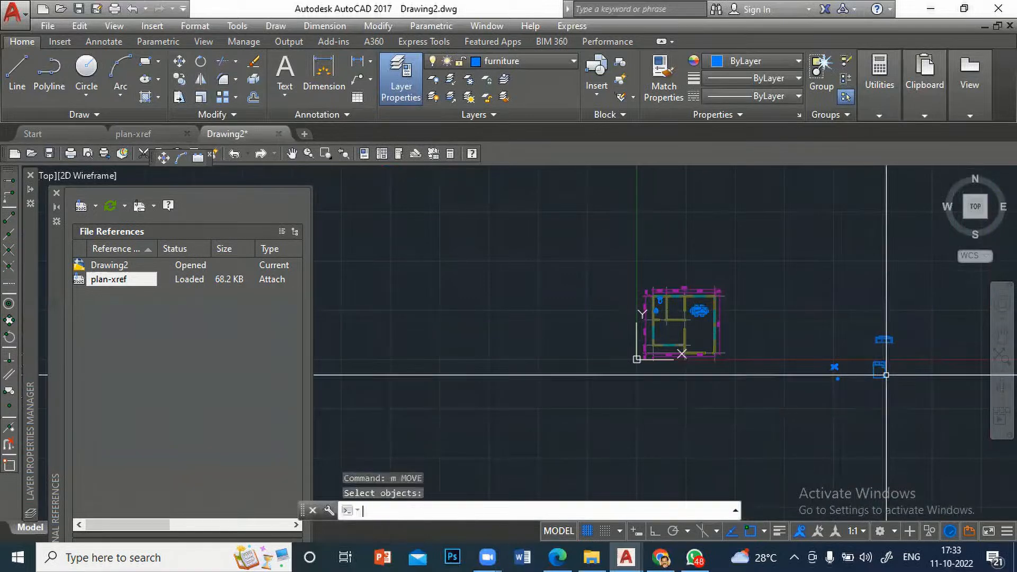
{"action": "left_click", "coordinate": [882, 369]}
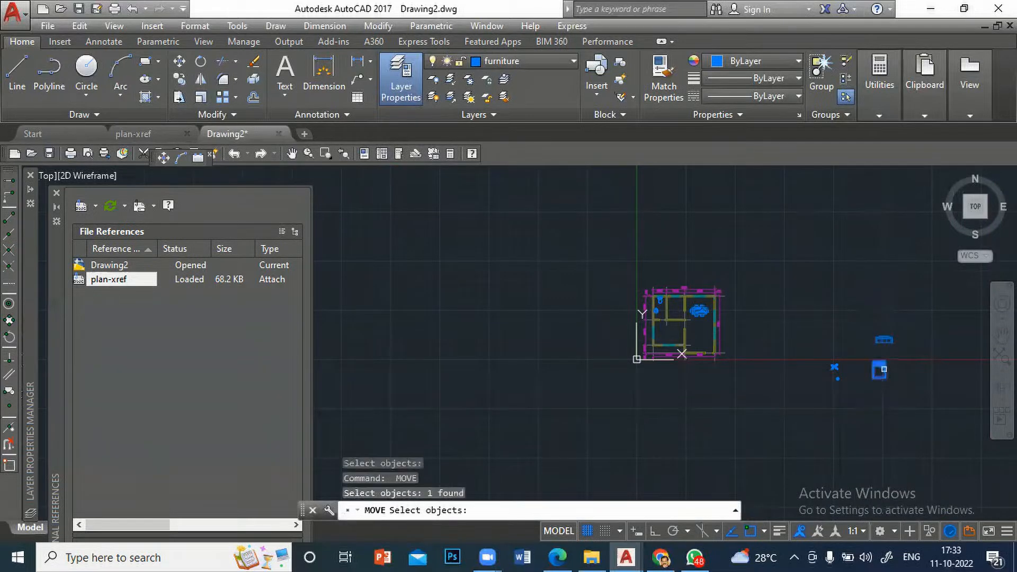
{"action": "key", "text": "Return"}
{"action": "left_click", "coordinate": [877, 364]}
{"action": "scroll", "coordinate": [623, 334], "scroll_direction": "up", "scroll_amount": 6}
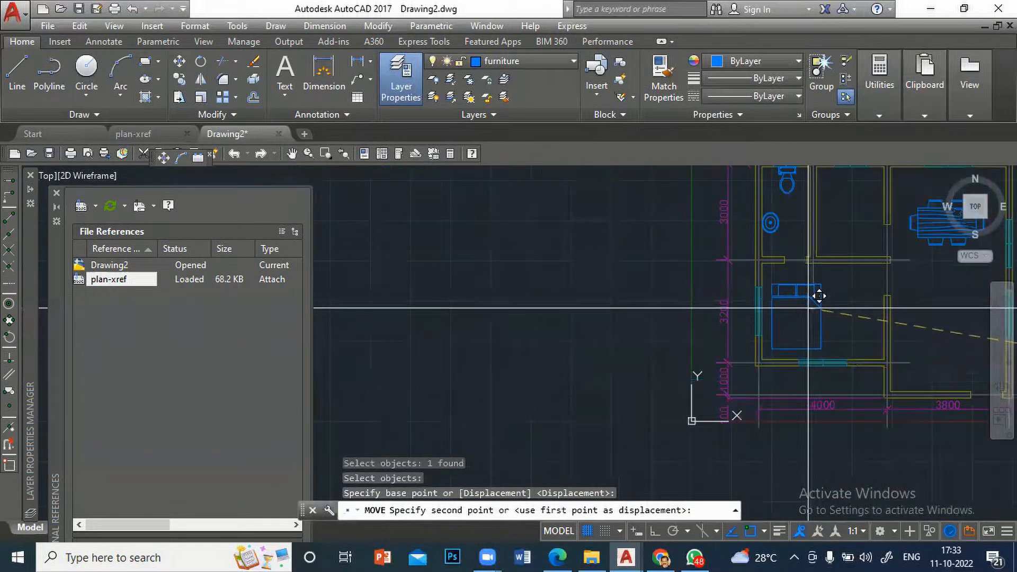
{"action": "left_click", "coordinate": [816, 289]}
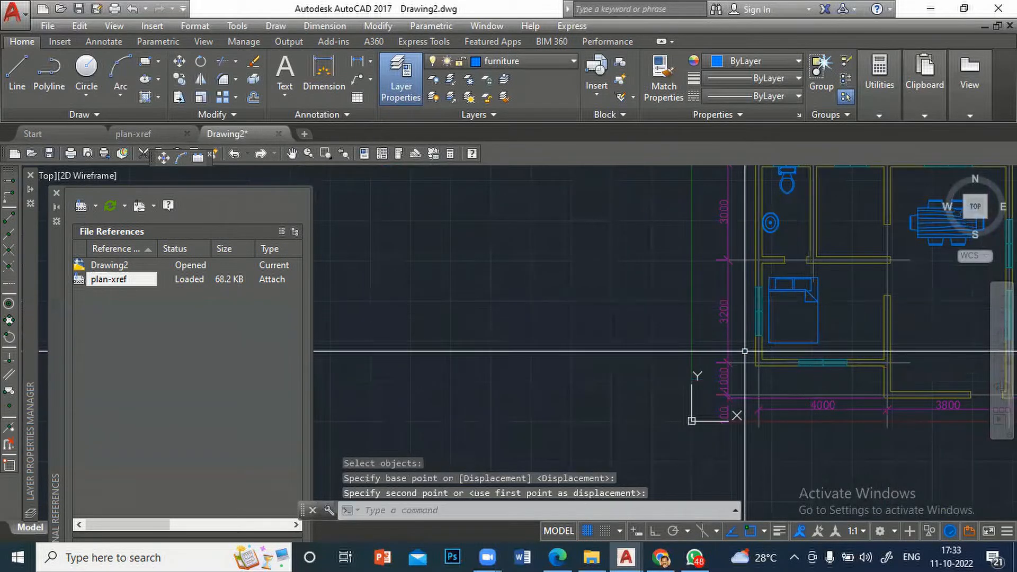
Step: Rotate the bed block 90 degrees about its centre
{"action": "type", "text": "RO"}
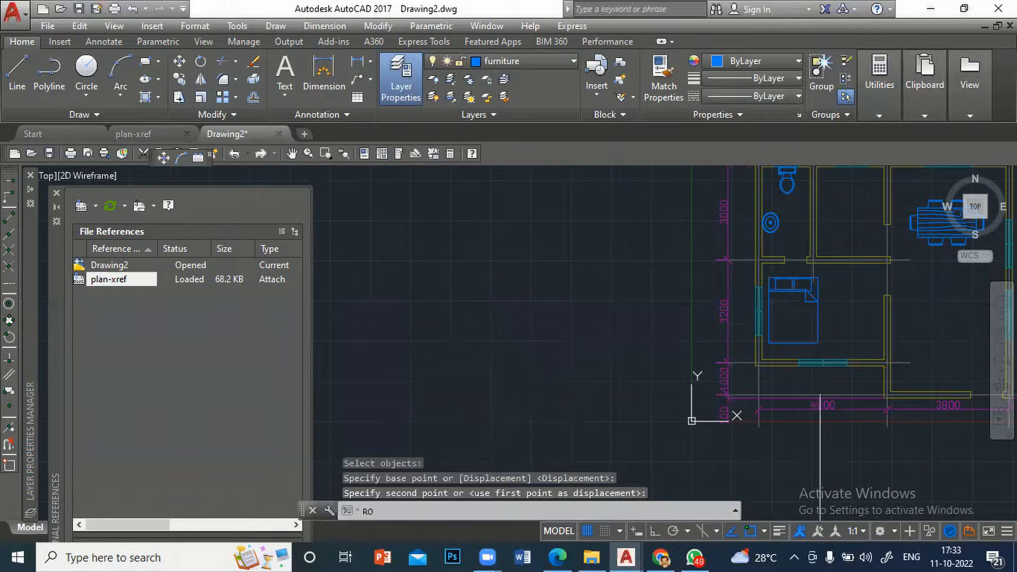
{"action": "type", "text": "RO"}
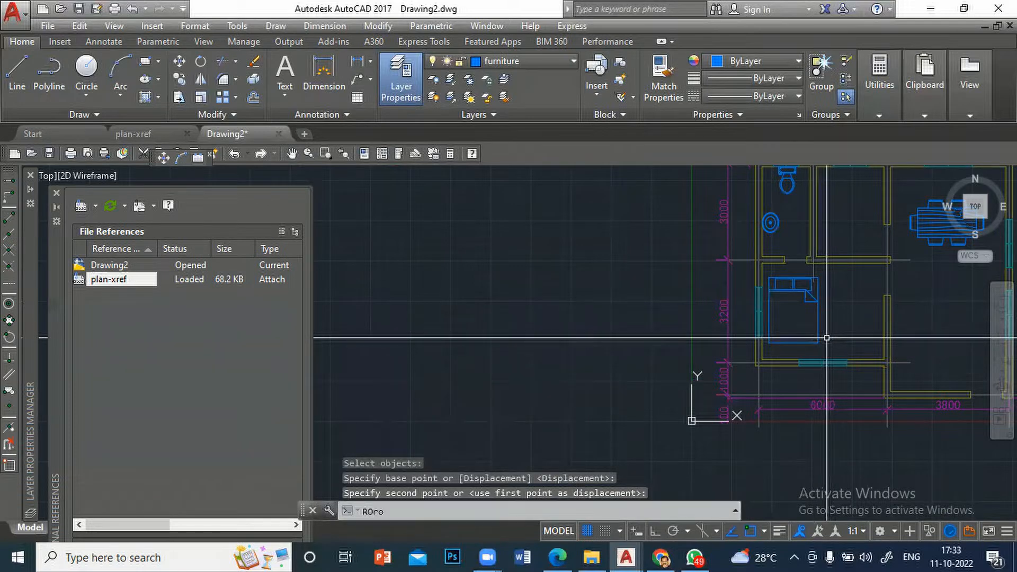
{"action": "key", "text": "Return"}
{"action": "type", "text": "RO"}
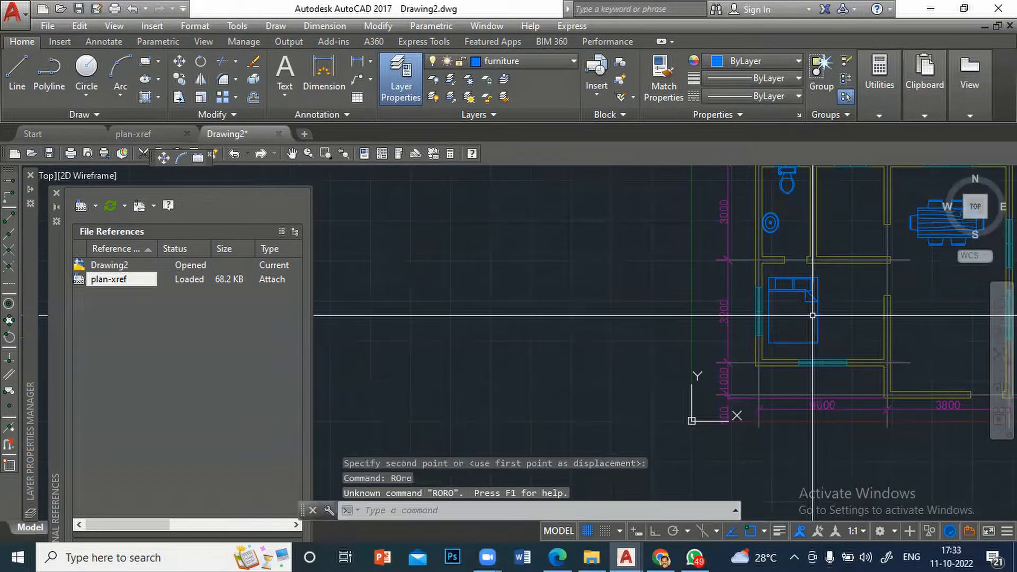
{"action": "key", "text": "Return"}
{"action": "left_click", "coordinate": [818, 320]}
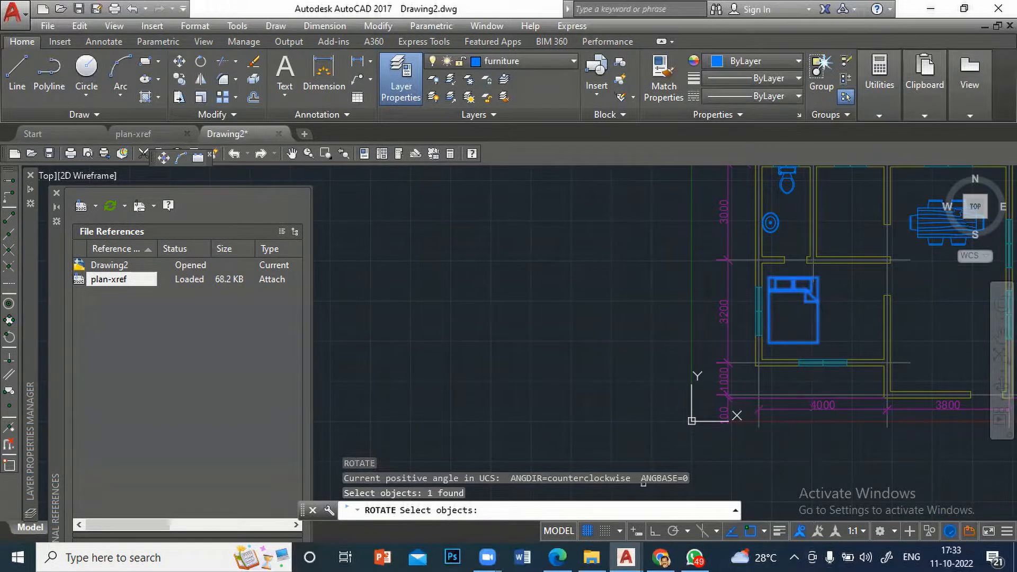
{"action": "key", "text": "Return"}
{"action": "left_click", "coordinate": [792, 314]}
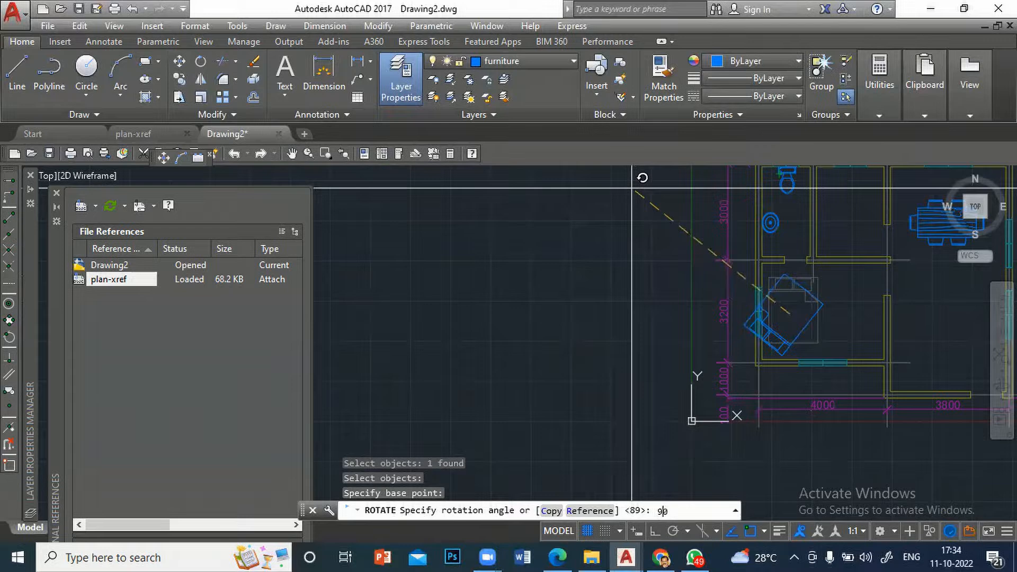
{"action": "type", "text": "90"}
{"action": "key", "text": "Return"}
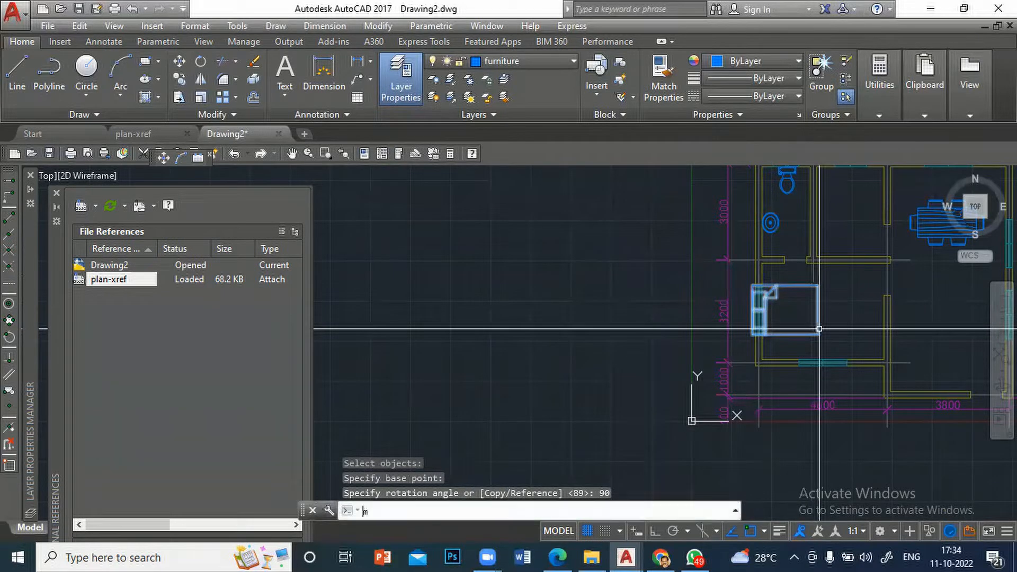
Step: Move the rotated bed off the bedroom's left wall and fully inside the room
{"action": "type", "text": "m"}
{"action": "key", "text": "Return"}
{"action": "left_click", "coordinate": [818, 329]}
{"action": "key", "text": "Return"}
{"action": "left_click", "coordinate": [799, 316]}
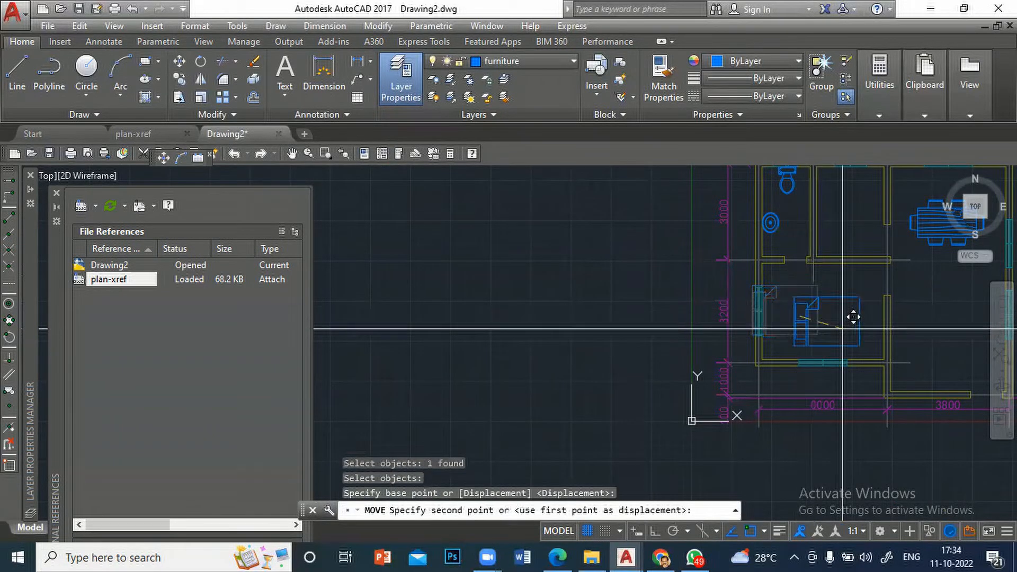
{"action": "left_click", "coordinate": [816, 319]}
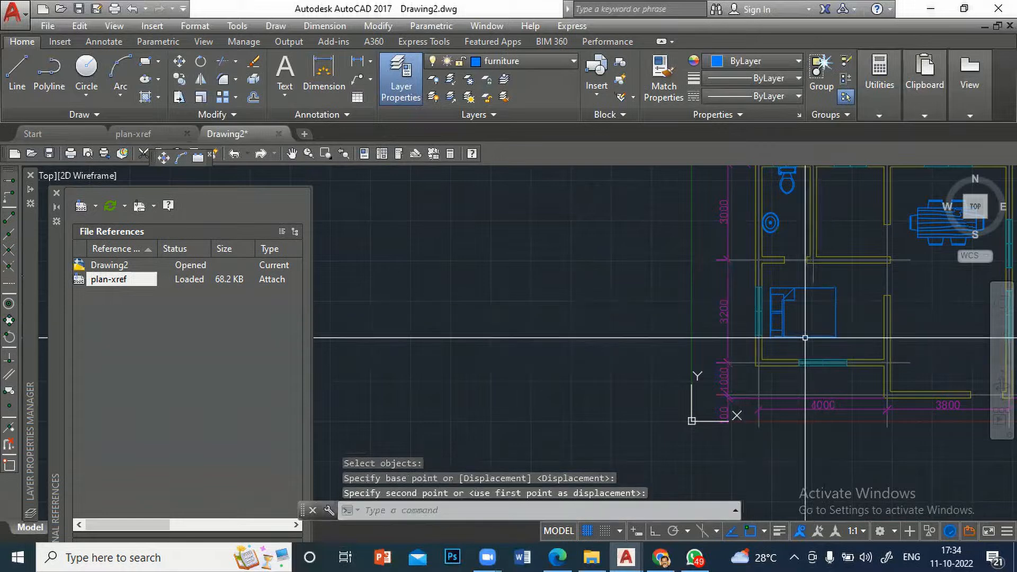
Step: Nudge the bed slightly left so its headboard sits close to the bedroom's window wall
{"action": "type", "text": "m"}
{"action": "key", "text": "Return"}
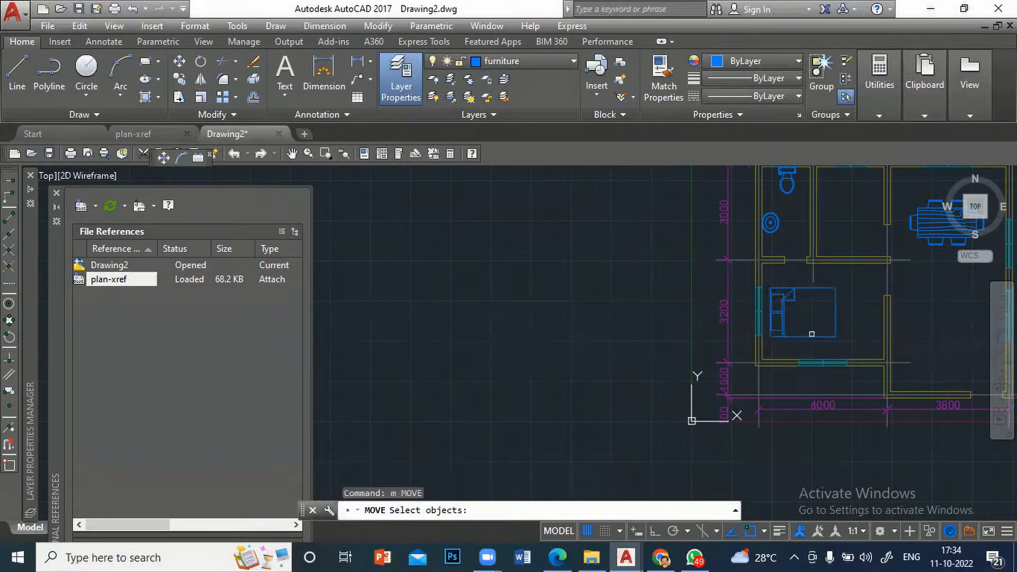
{"action": "left_click", "coordinate": [818, 312]}
{"action": "key", "text": "Return"}
{"action": "left_click", "coordinate": [819, 312]}
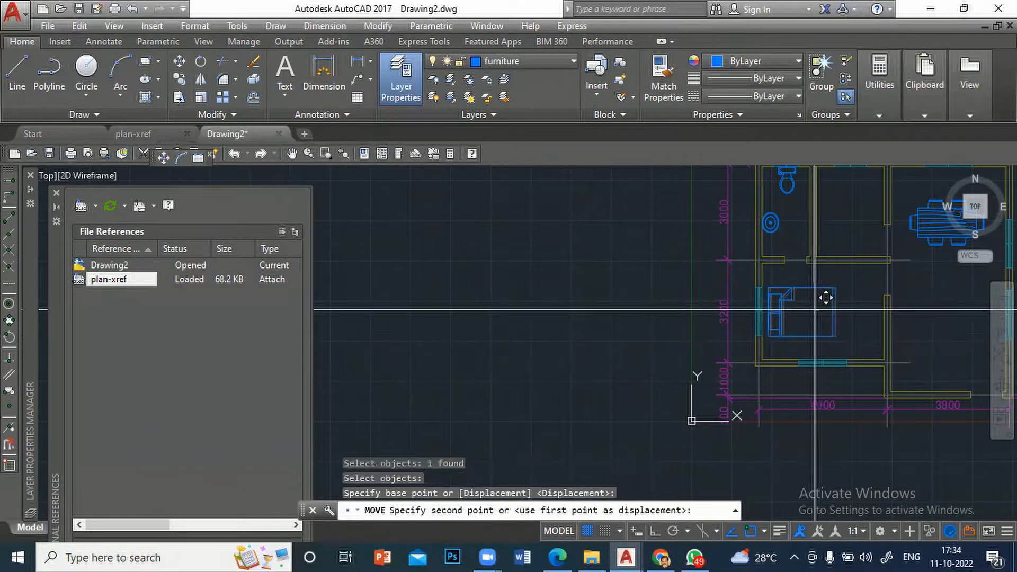
{"action": "left_click", "coordinate": [824, 295]}
Step: Save the drawing as furniture in the Xref assignment folder in AutoCAD 2013 Drawing format
{"action": "scroll", "coordinate": [624, 182], "scroll_direction": "down", "scroll_amount": 5}
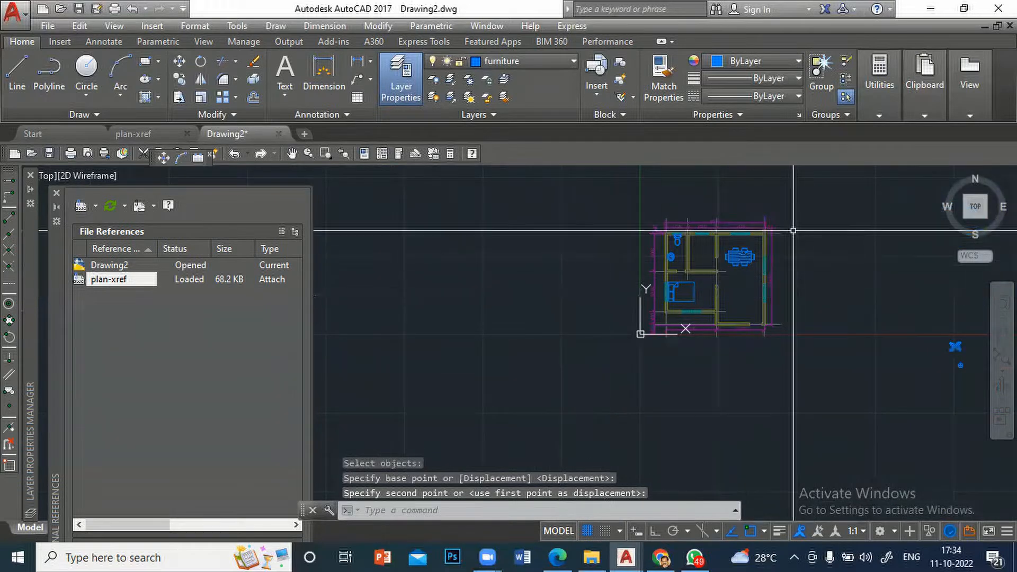
{"action": "scroll", "coordinate": [759, 235], "scroll_direction": "up", "scroll_amount": 4}
{"action": "scroll", "coordinate": [759, 236], "scroll_direction": "down", "scroll_amount": 2}
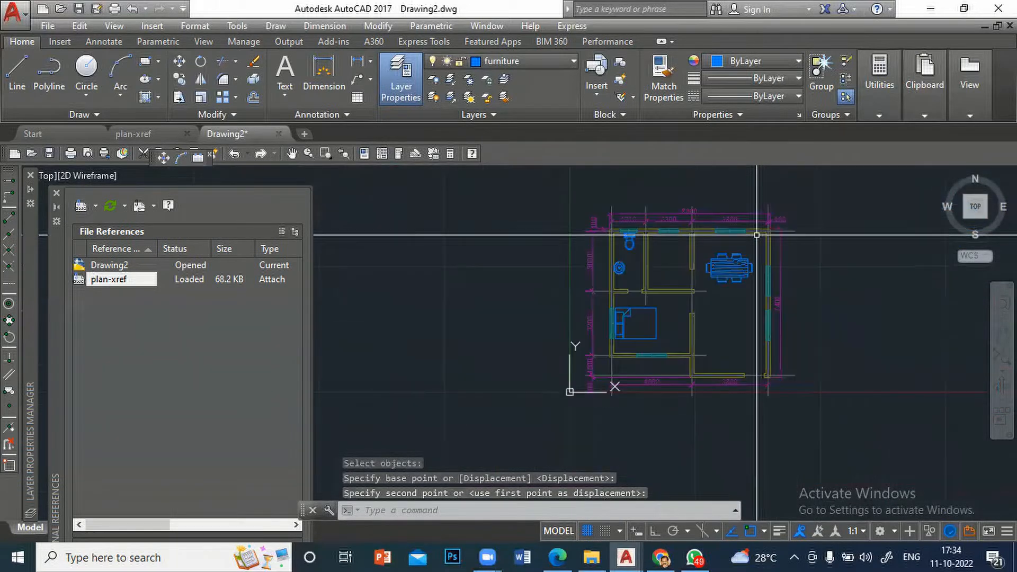
{"action": "left_click", "coordinate": [80, 10]}
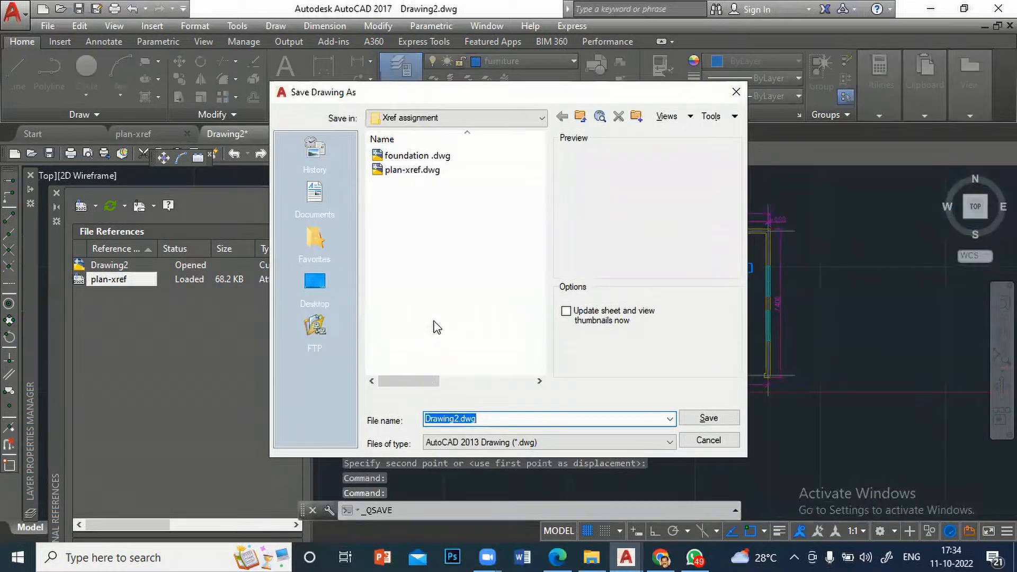
{"action": "type", "text": "furniture"}
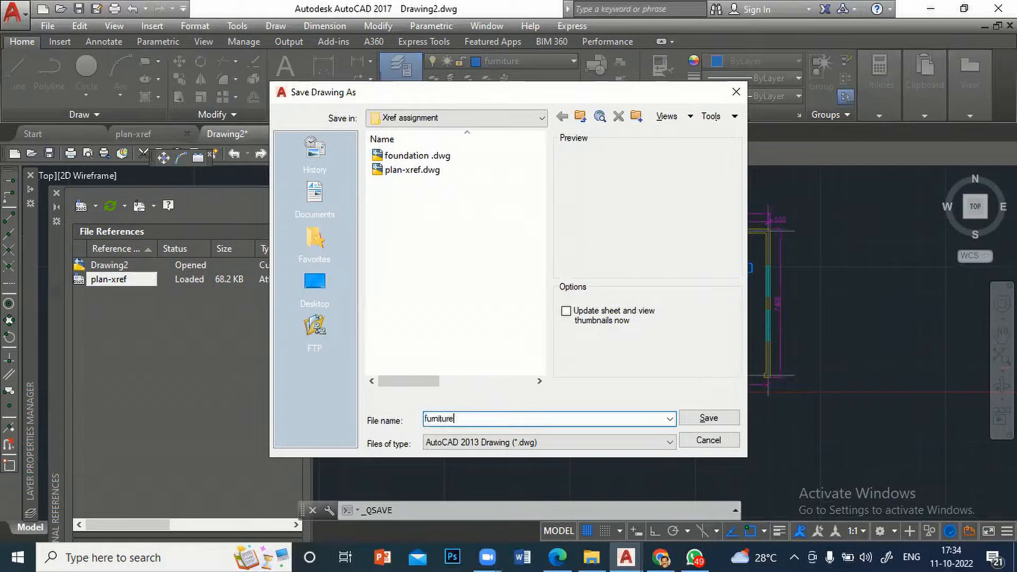
{"action": "left_click", "coordinate": [710, 420]}
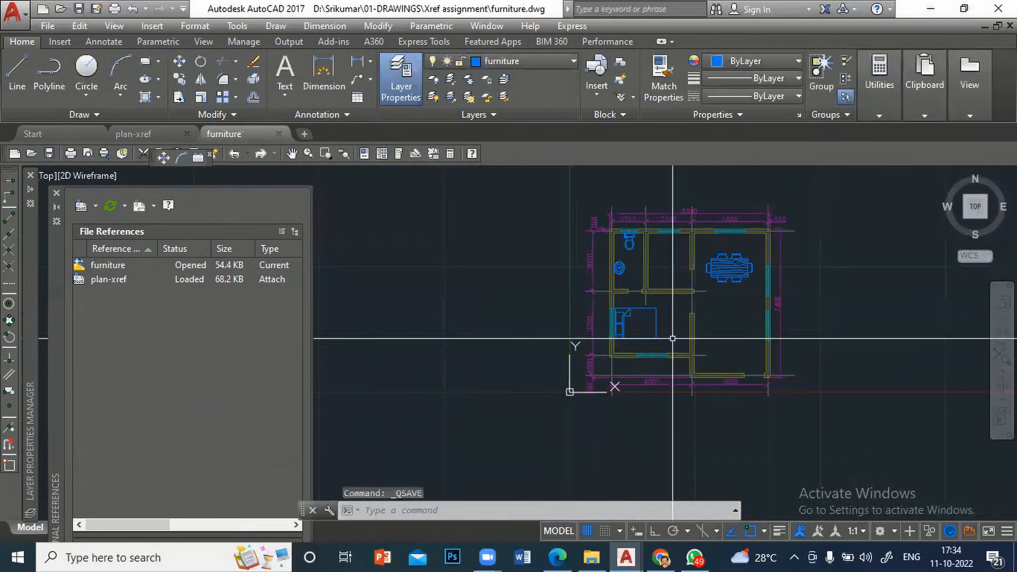
Step: Thaw the plan-xref|text layer to show the referenced plan's texts again
{"action": "middle_click_drag", "start_coordinate": [813, 274], "coordinate": [704, 279]}
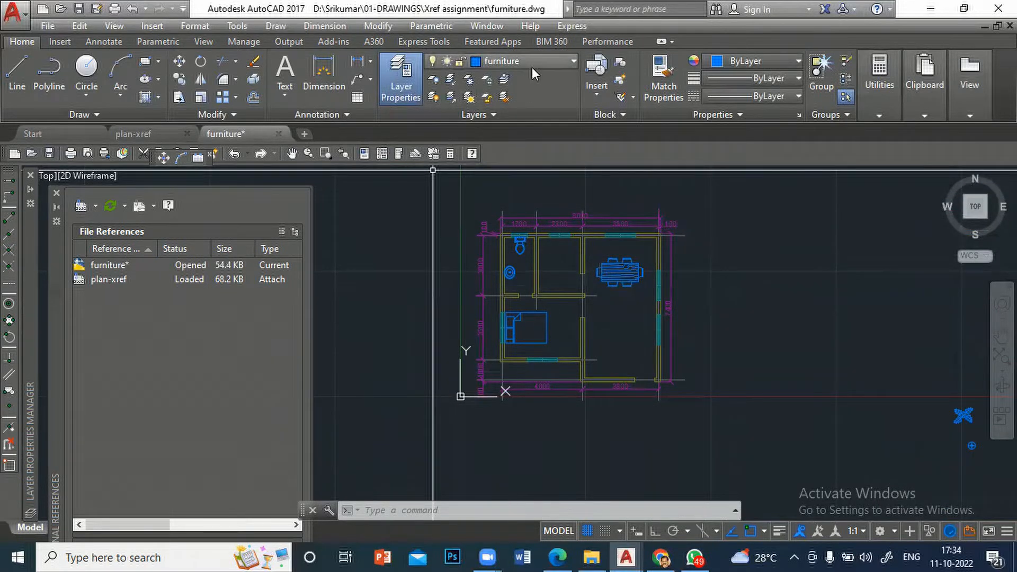
{"action": "left_click", "coordinate": [568, 62]}
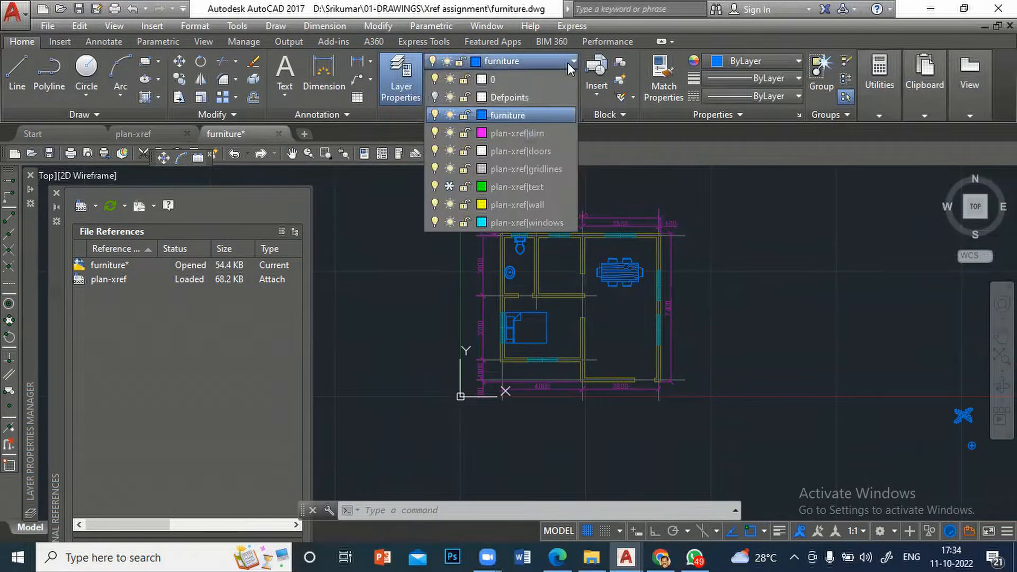
{"action": "left_click", "coordinate": [449, 186]}
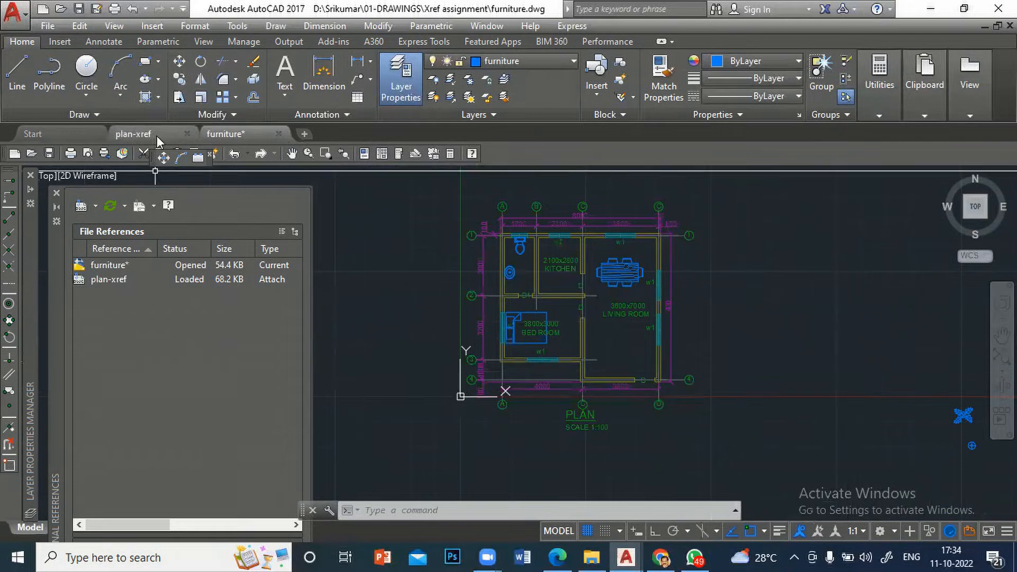
{"action": "mouse_move", "coordinate": [156, 137]}
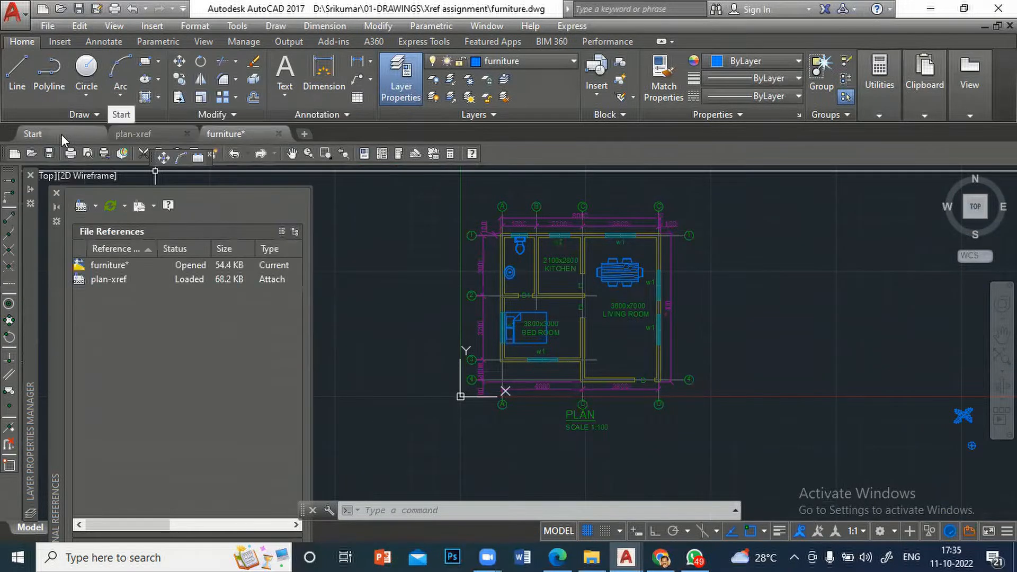
Step: Close the External References palette and examine the footing section beside the furnished plan
{"action": "scroll", "coordinate": [790, 366], "scroll_direction": "up", "scroll_amount": 3}
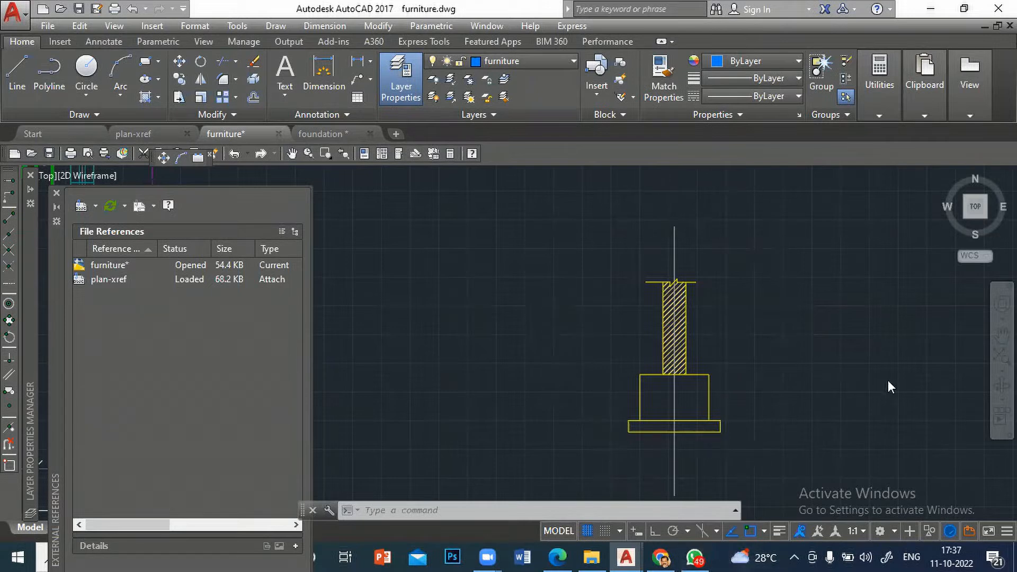
{"action": "left_click", "coordinate": [57, 193]}
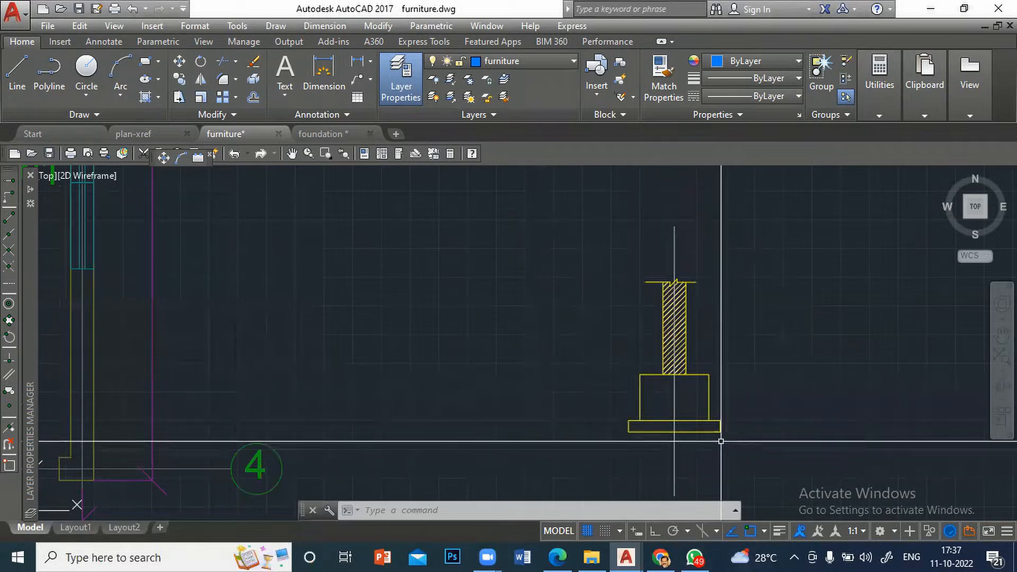
{"action": "scroll", "coordinate": [359, 387], "scroll_direction": "down", "scroll_amount": 2}
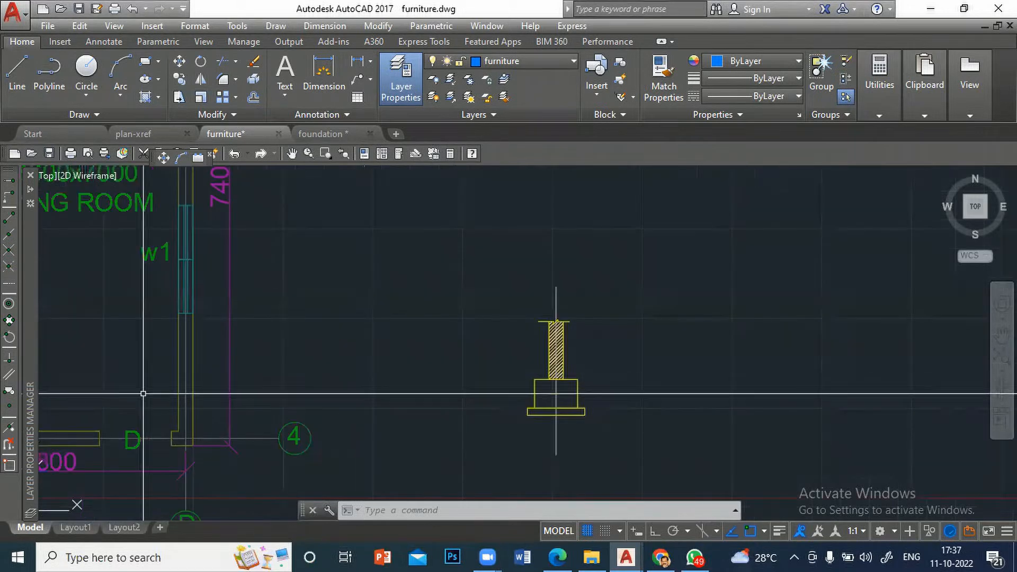
{"action": "scroll", "coordinate": [99, 355], "scroll_direction": "down", "scroll_amount": 2}
{"action": "scroll", "coordinate": [381, 386], "scroll_direction": "down", "scroll_amount": 2}
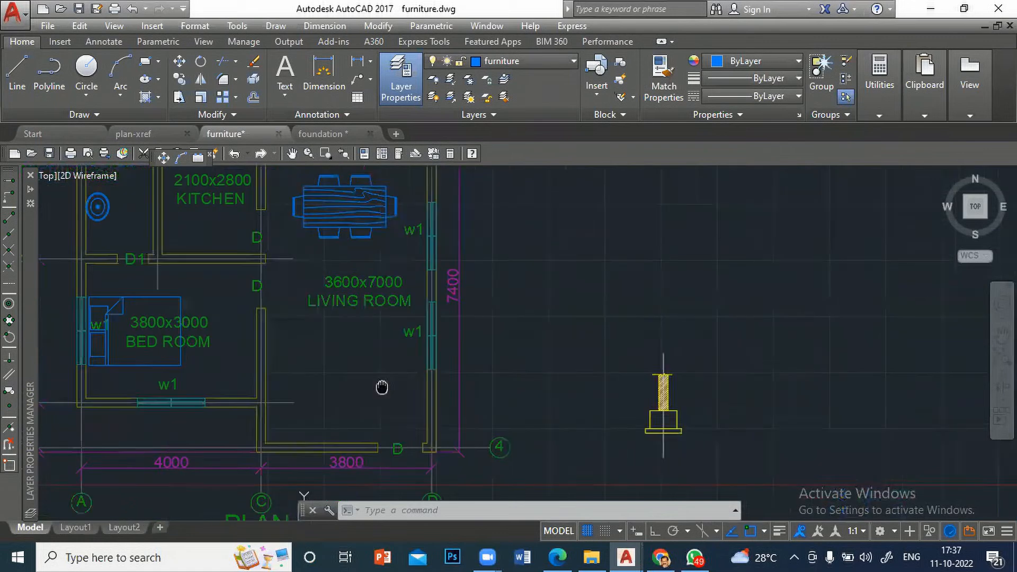
{"action": "scroll", "coordinate": [364, 398], "scroll_direction": "down", "scroll_amount": 2}
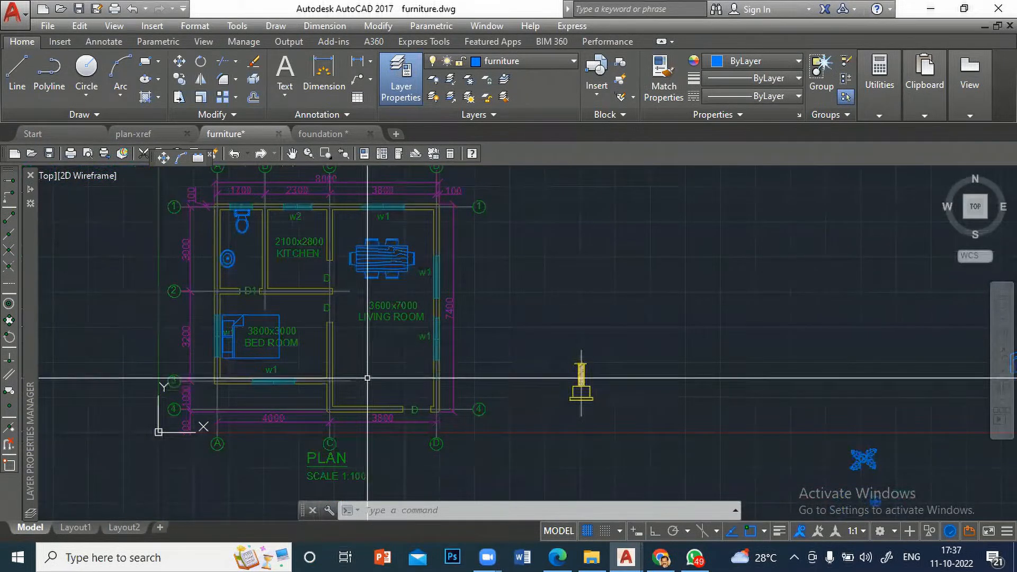
{"action": "scroll", "coordinate": [607, 398], "scroll_direction": "up", "scroll_amount": 4}
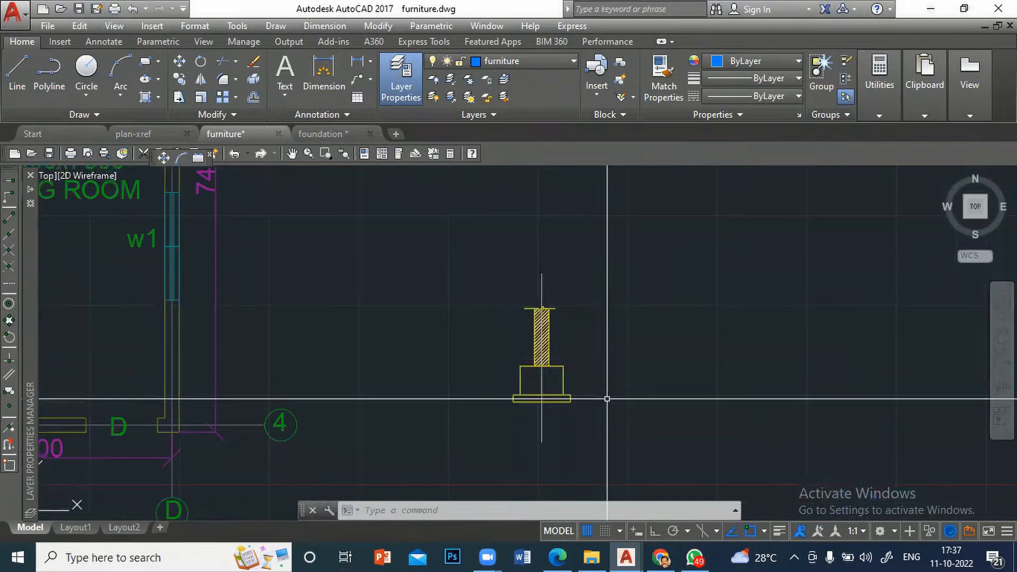
Step: Try to place a horizontal linear dimension under the base of the footing section
{"action": "scroll", "coordinate": [607, 399], "scroll_direction": "up", "scroll_amount": 2}
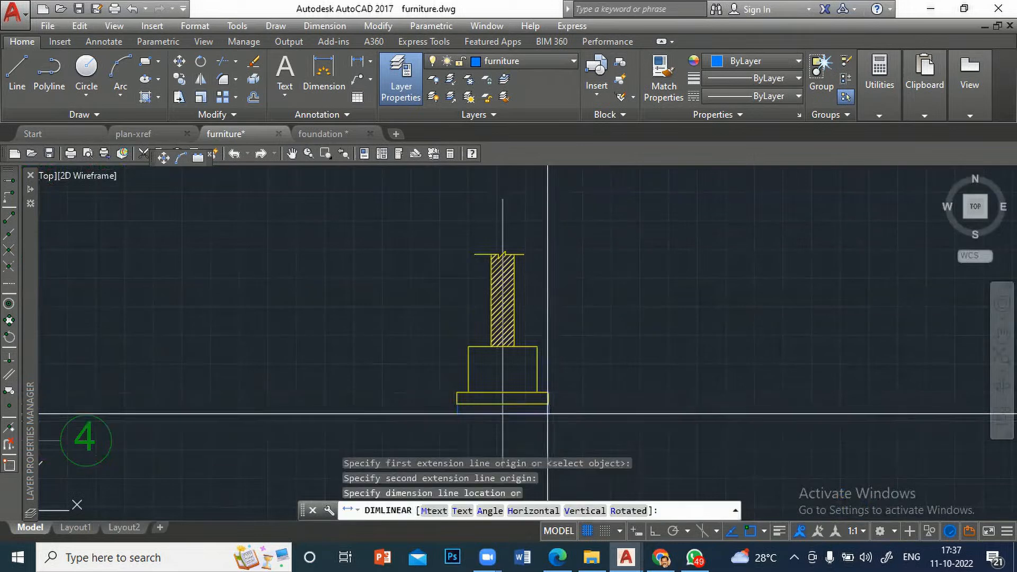
{"action": "left_click", "coordinate": [519, 412]}
{"action": "scroll", "coordinate": [519, 409], "scroll_direction": "up", "scroll_amount": 2}
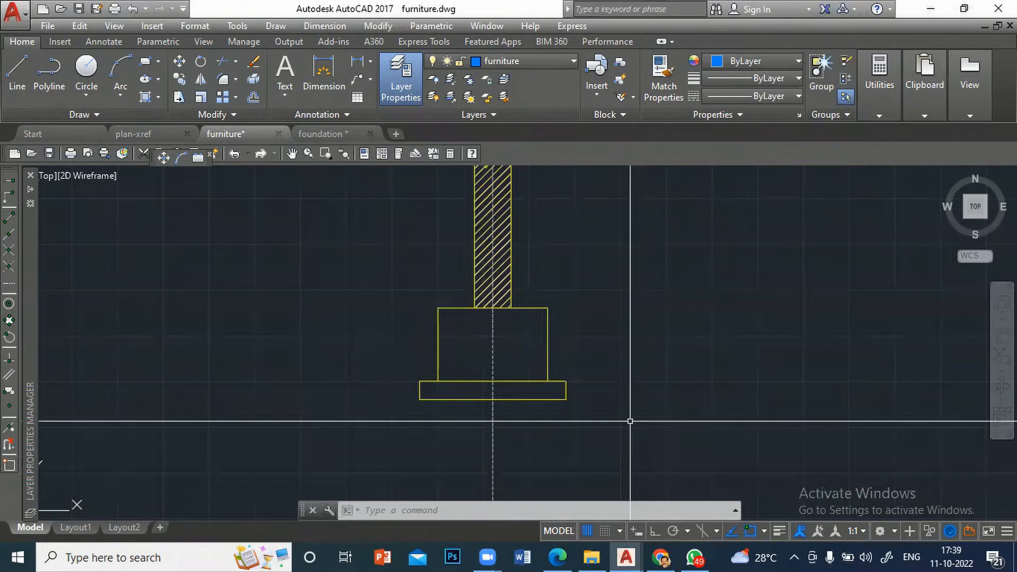
Step: Set the Standard text style's height to 250, save the change and make the style current
{"action": "type", "text": "st"}
{"action": "key", "text": "Return"}
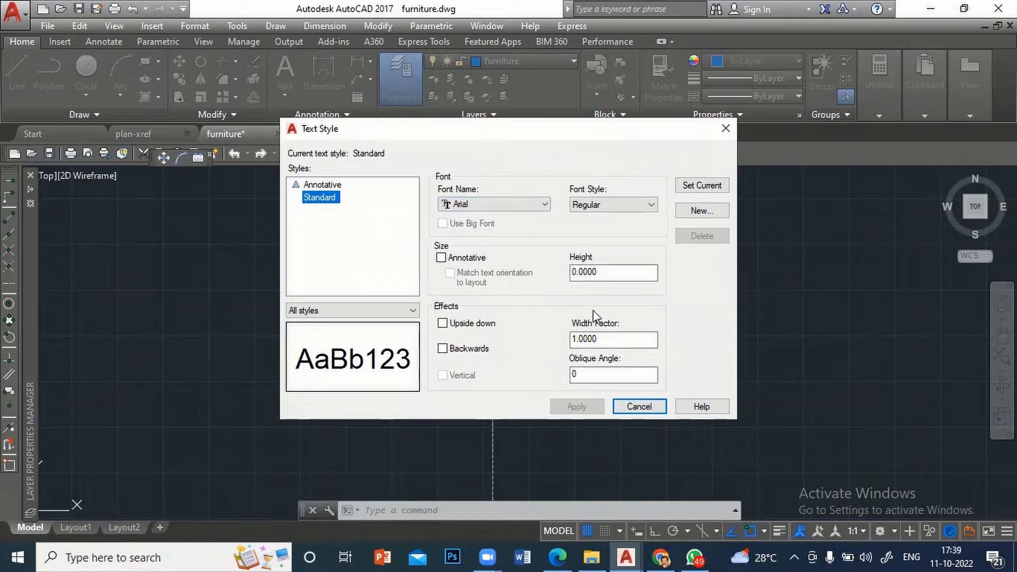
{"action": "left_click_drag", "start_coordinate": [630, 273], "coordinate": [500, 277]}
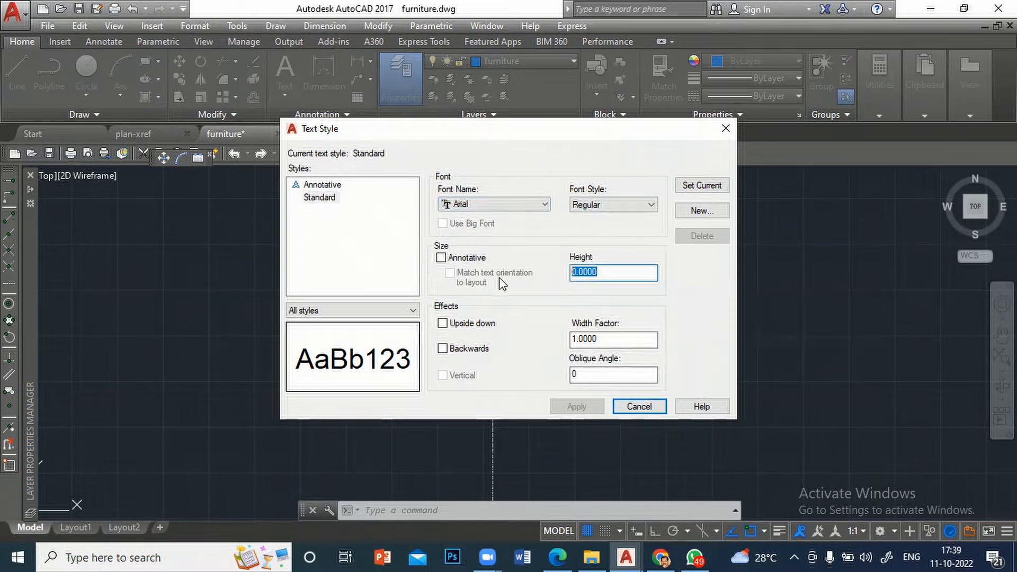
{"action": "type", "text": "2"}
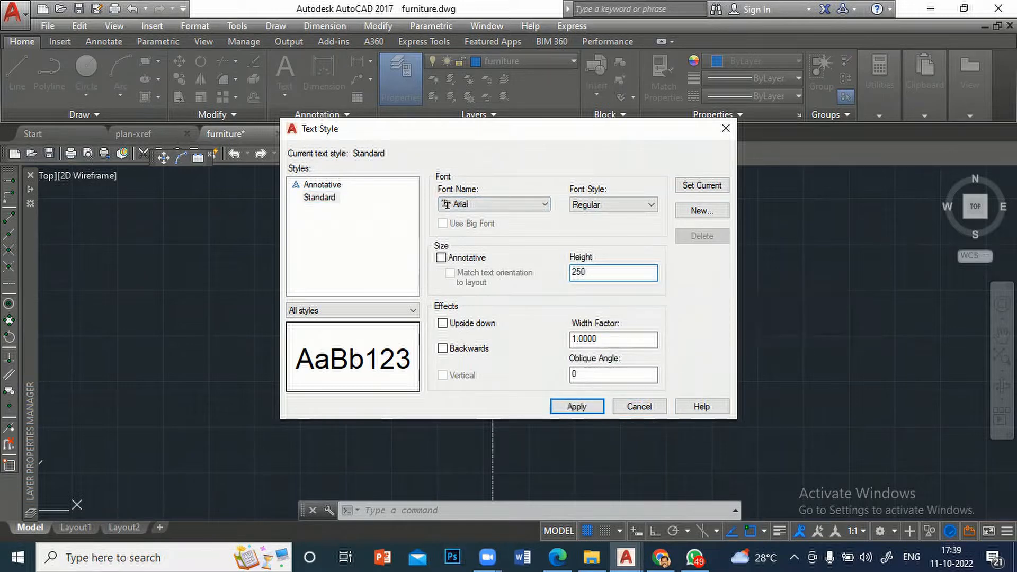
{"action": "type", "text": "50"}
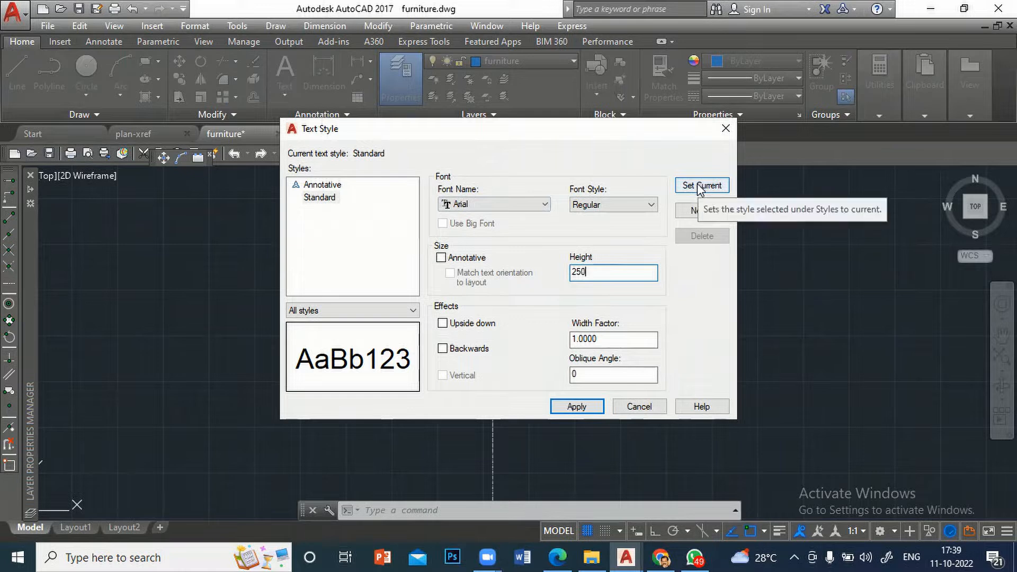
{"action": "left_click", "coordinate": [322, 199]}
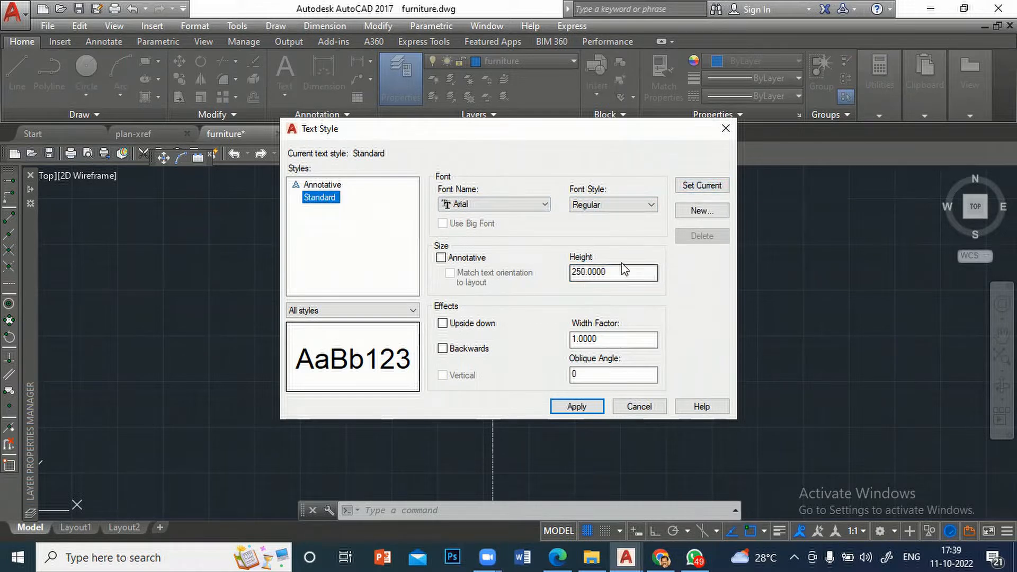
{"action": "left_click", "coordinate": [702, 186]}
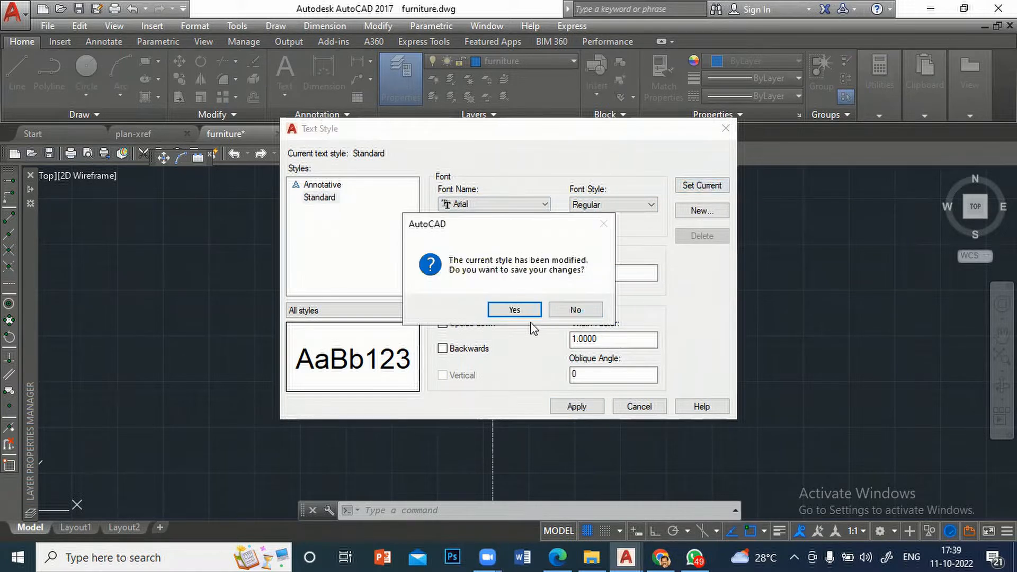
{"action": "left_click", "coordinate": [524, 310]}
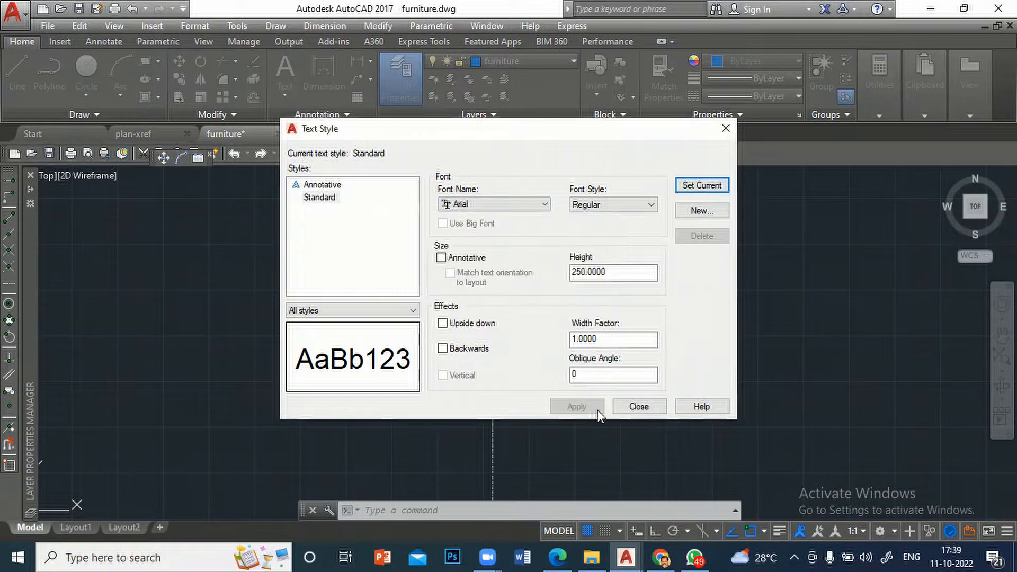
{"action": "left_click", "coordinate": [639, 406]}
{"action": "left_click", "coordinate": [663, 369]}
{"action": "left_click", "coordinate": [686, 354]}
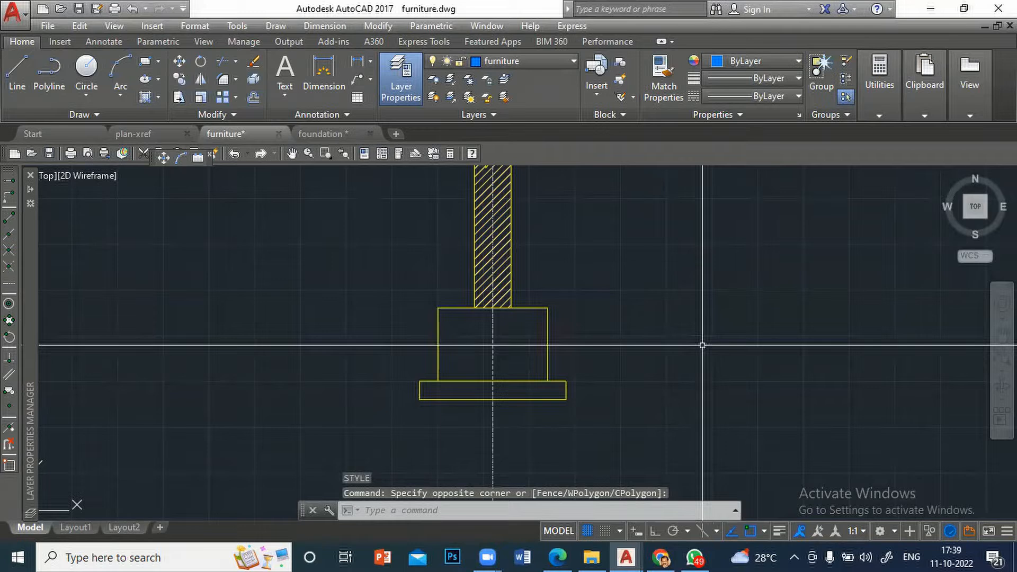
{"action": "type", "text": "ddim"}
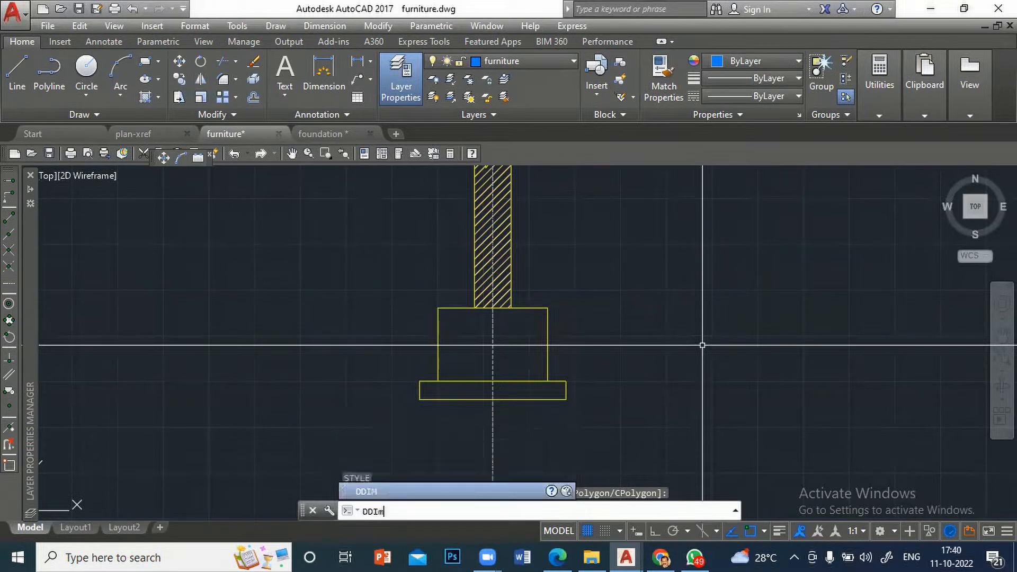
{"action": "key", "text": "Escape"}
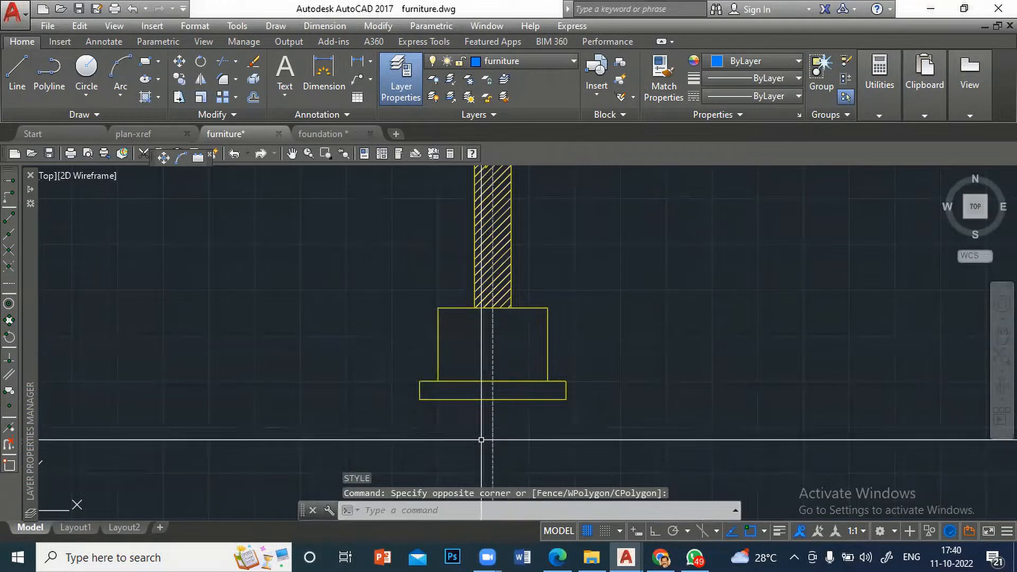
{"action": "type", "text": "dtext"}
{"action": "key", "text": "Return"}
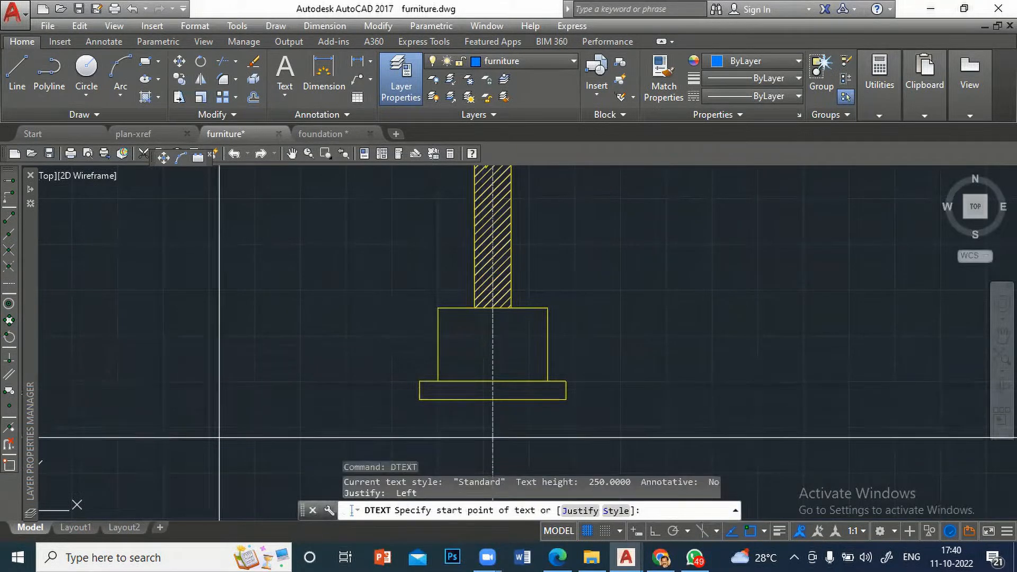
{"action": "left_click", "coordinate": [183, 424]}
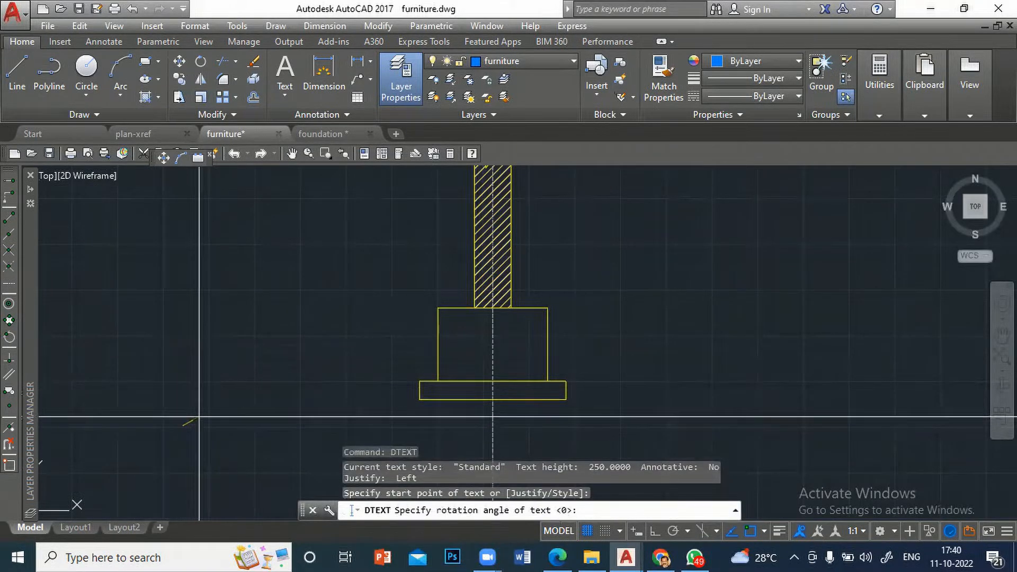
{"action": "key", "text": "Escape"}
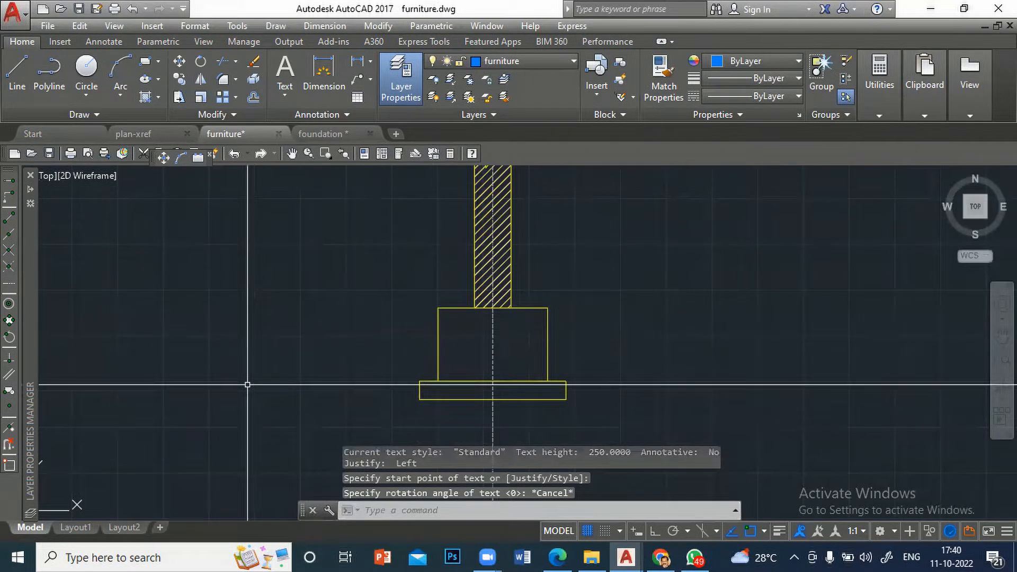
Step: Modify the Standard dimension style to use an arrow size of 250
{"action": "type", "text": "ddim"}
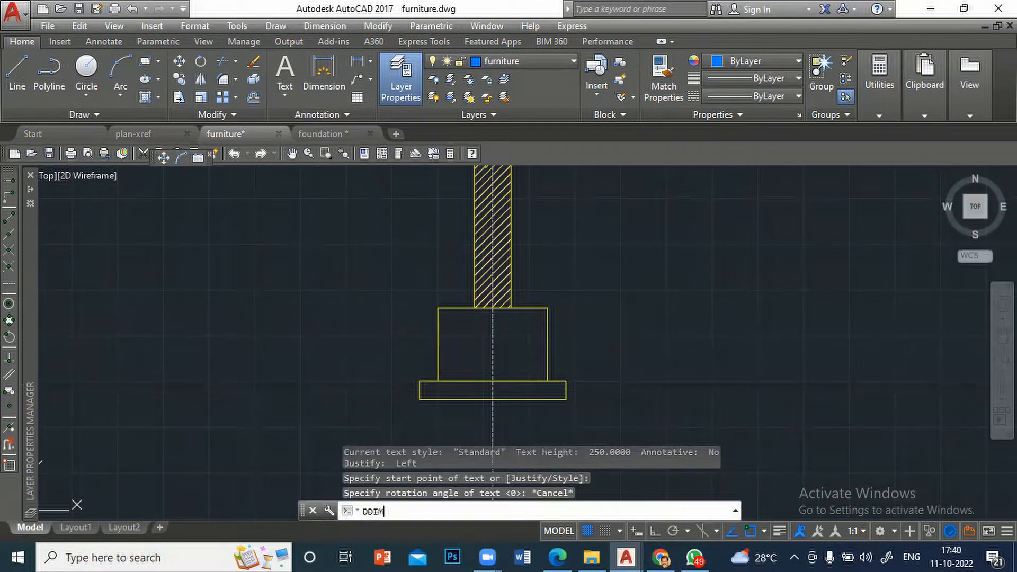
{"action": "key", "text": "Return"}
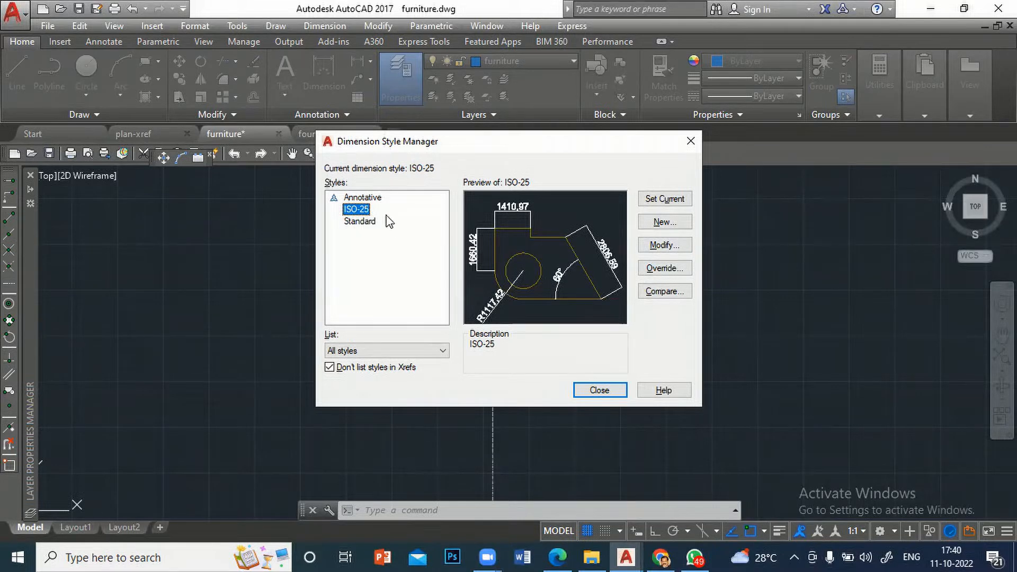
{"action": "left_click", "coordinate": [360, 221]}
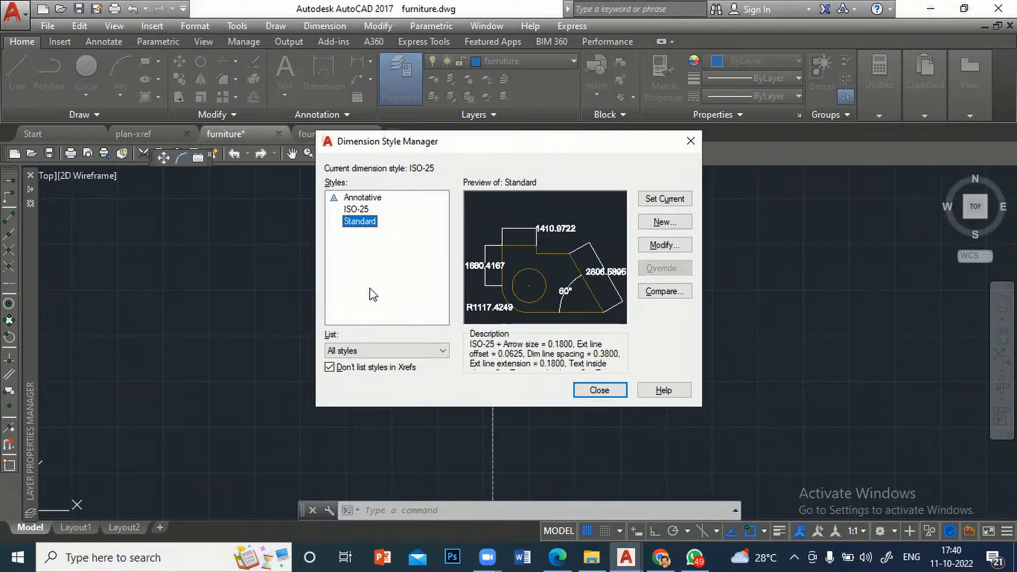
{"action": "left_click", "coordinate": [664, 247]}
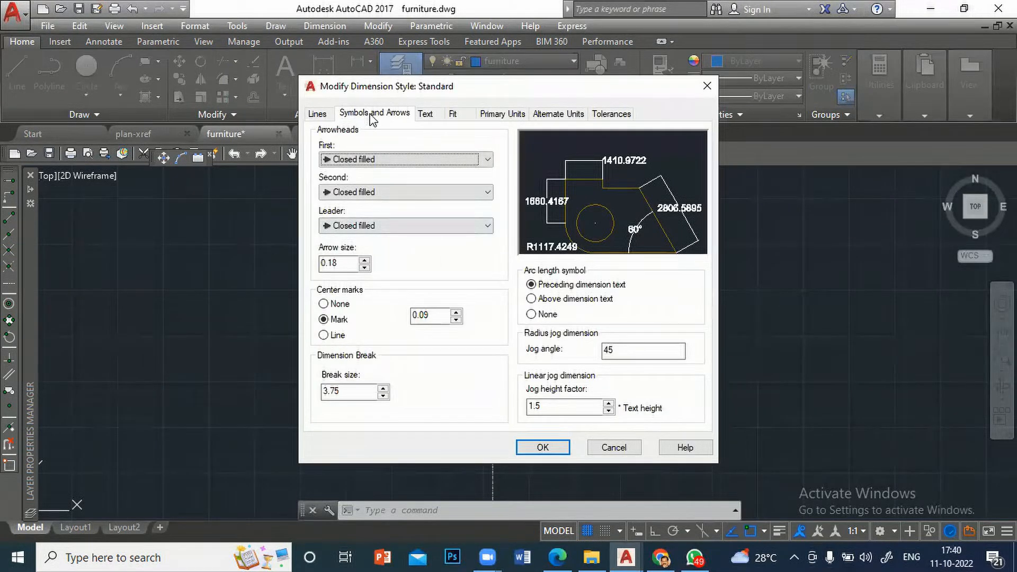
{"action": "left_click_drag", "start_coordinate": [342, 263], "coordinate": [300, 265]}
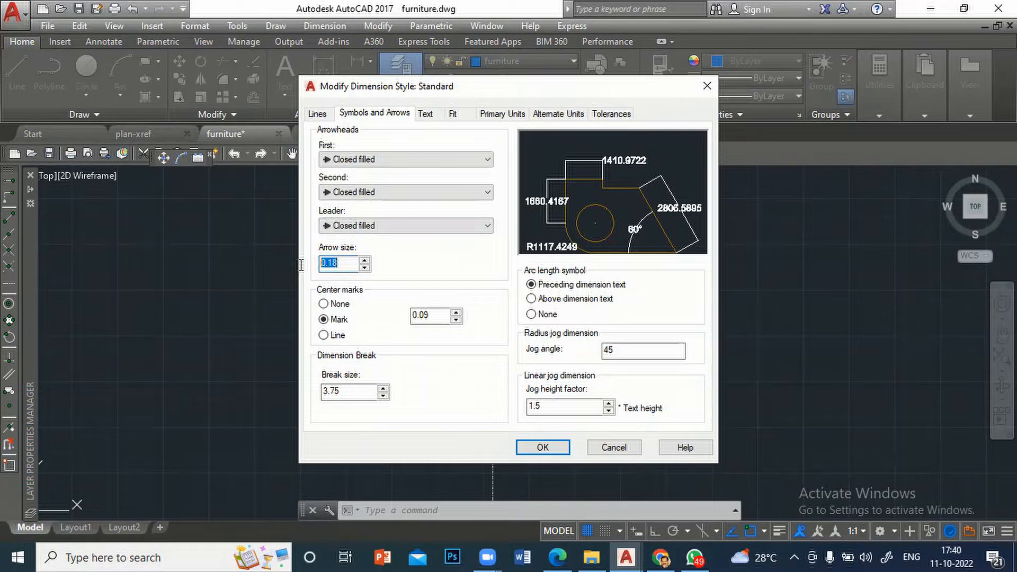
{"action": "type", "text": "250"}
Step: Check the Standard text style used by the dimension style and align the dimension text with the dimension line
{"action": "left_click", "coordinate": [426, 114]}
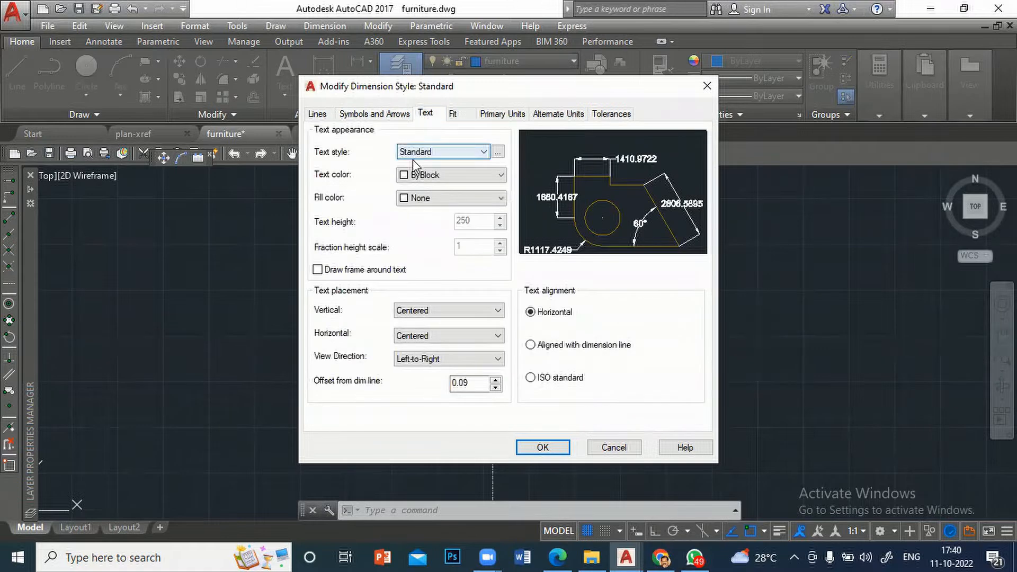
{"action": "left_click", "coordinate": [484, 153]}
{"action": "left_click", "coordinate": [485, 153]}
{"action": "left_click", "coordinate": [498, 152]}
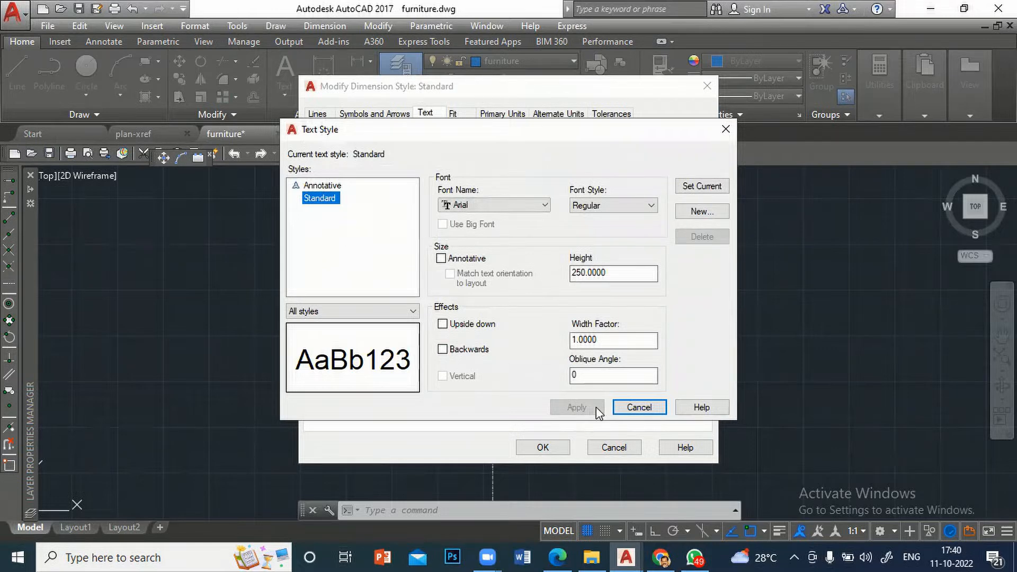
{"action": "left_click", "coordinate": [652, 407]}
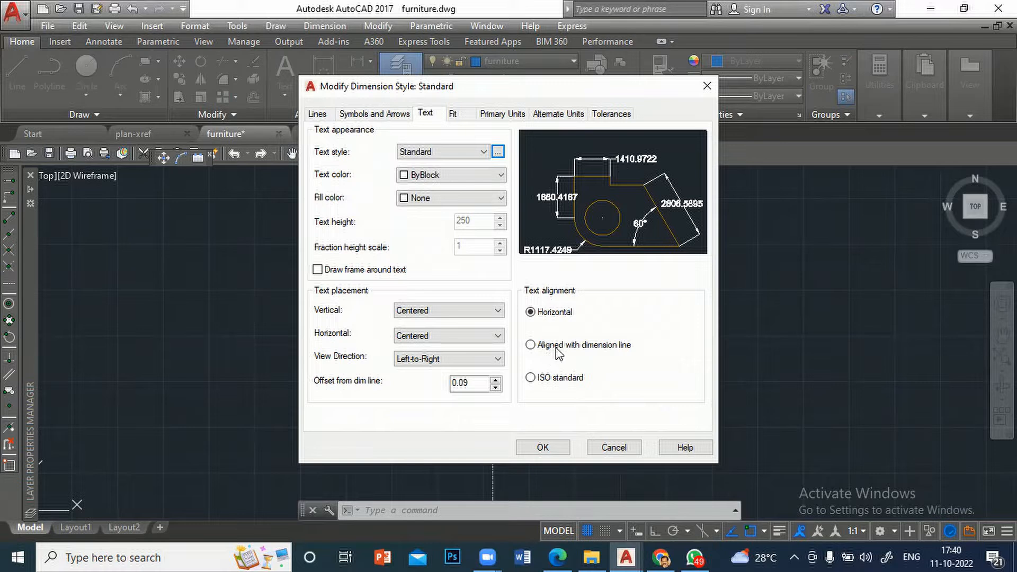
{"action": "left_click", "coordinate": [531, 345]}
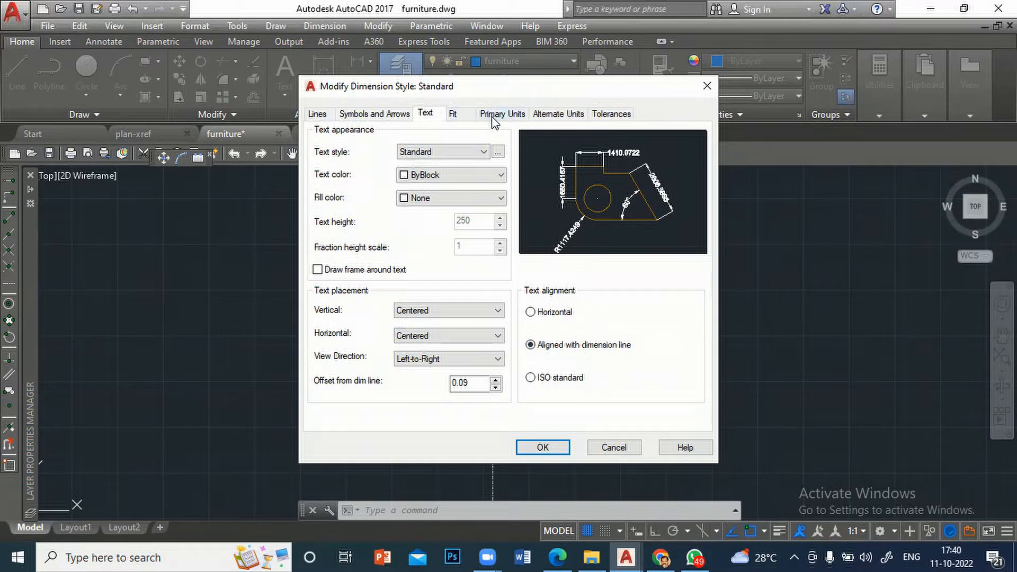
Step: Set the linear dimension precision to 0, accept the style changes and make the Standard dimension style current
{"action": "left_click", "coordinate": [460, 115]}
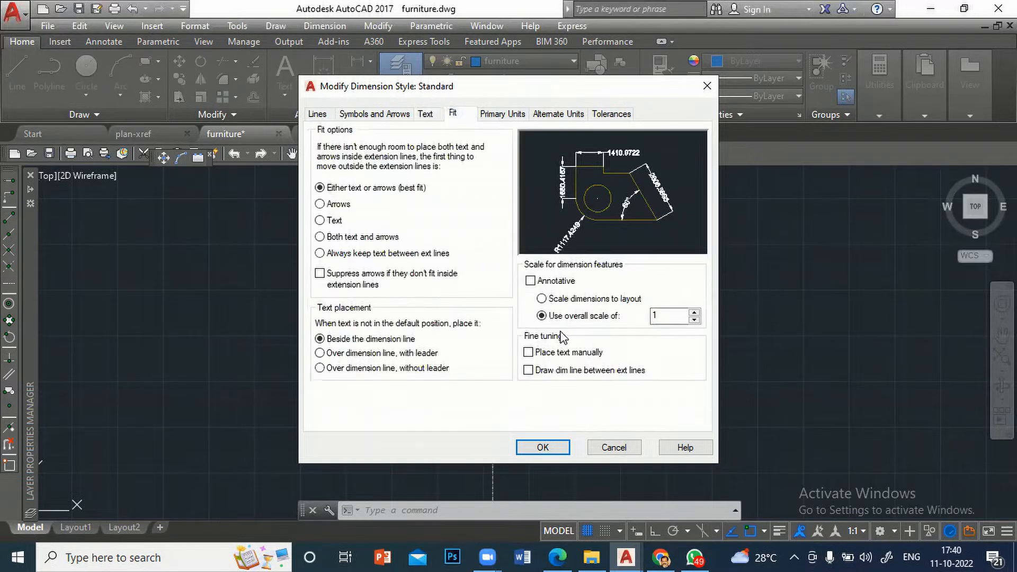
{"action": "left_click", "coordinate": [503, 114]}
{"action": "left_click", "coordinate": [444, 167]}
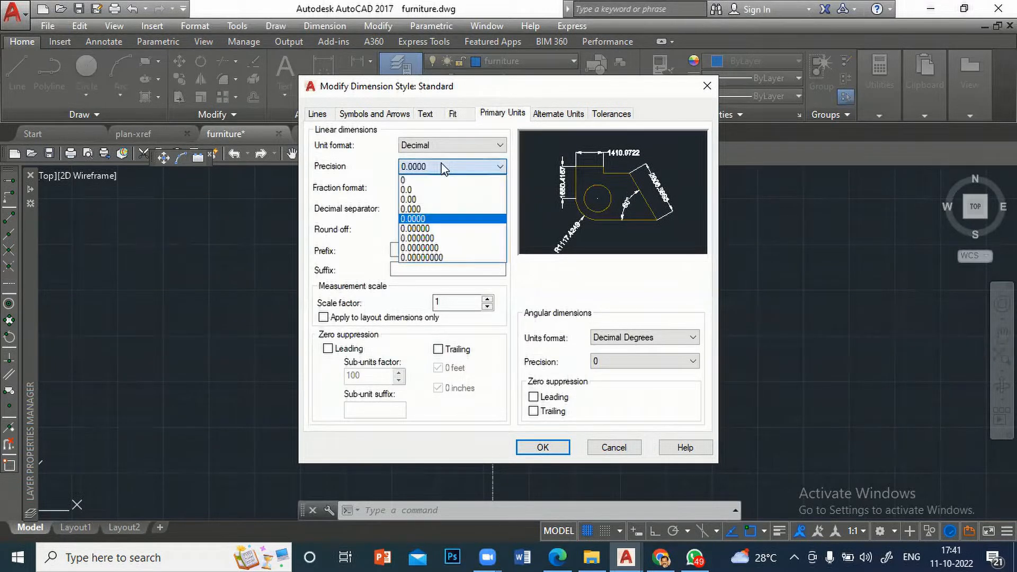
{"action": "left_click", "coordinate": [419, 181]}
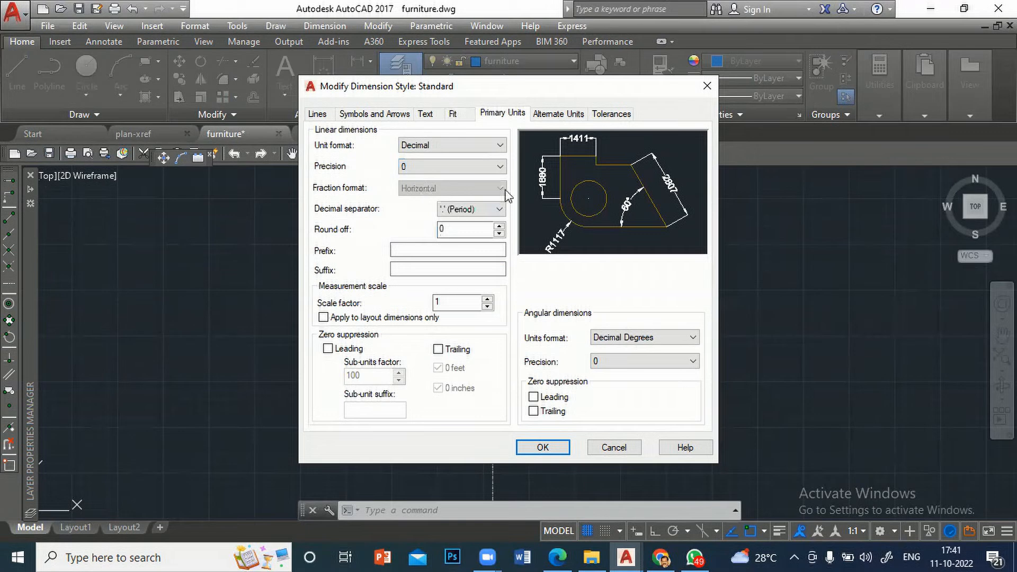
{"action": "left_click", "coordinate": [560, 450]}
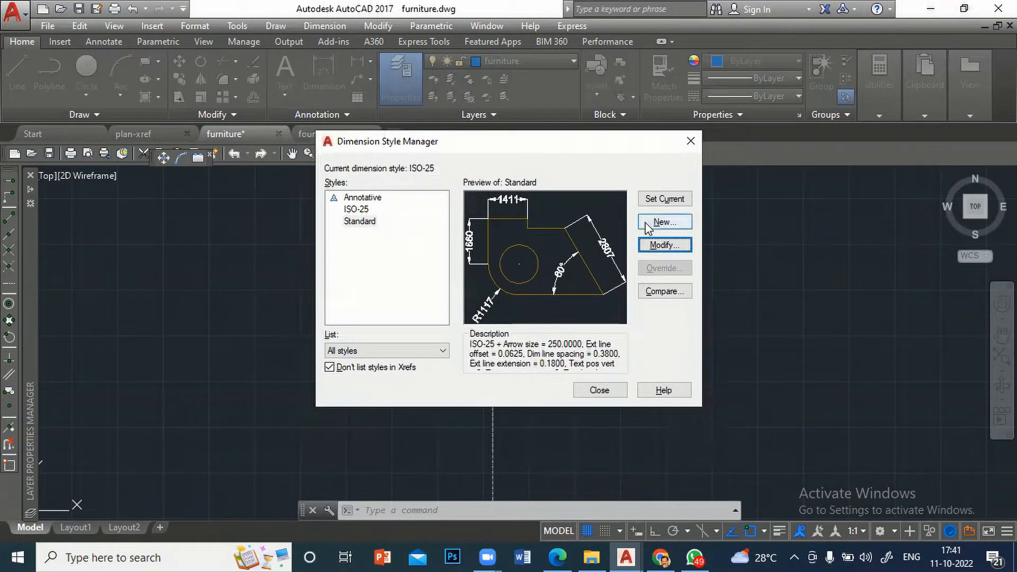
{"action": "left_click", "coordinate": [657, 201]}
{"action": "left_click", "coordinate": [596, 391]}
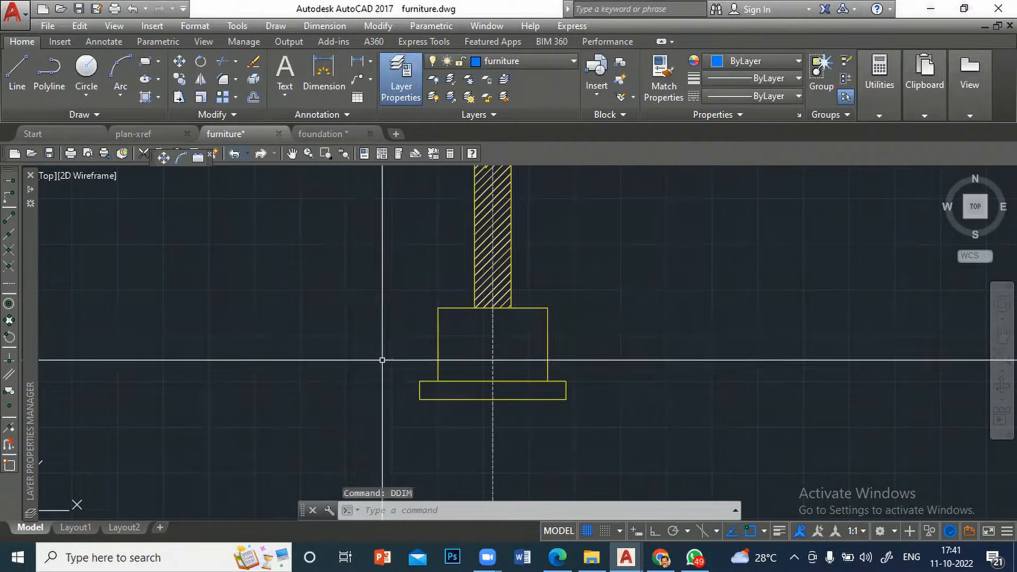
{"action": "scroll", "coordinate": [384, 355], "scroll_direction": "down", "scroll_amount": 5}
{"action": "scroll", "coordinate": [222, 326], "scroll_direction": "up", "scroll_amount": 2}
{"action": "middle_click_drag", "start_coordinate": [223, 326], "coordinate": [468, 348]}
{"action": "scroll", "coordinate": [466, 347], "scroll_direction": "down", "scroll_amount": 2}
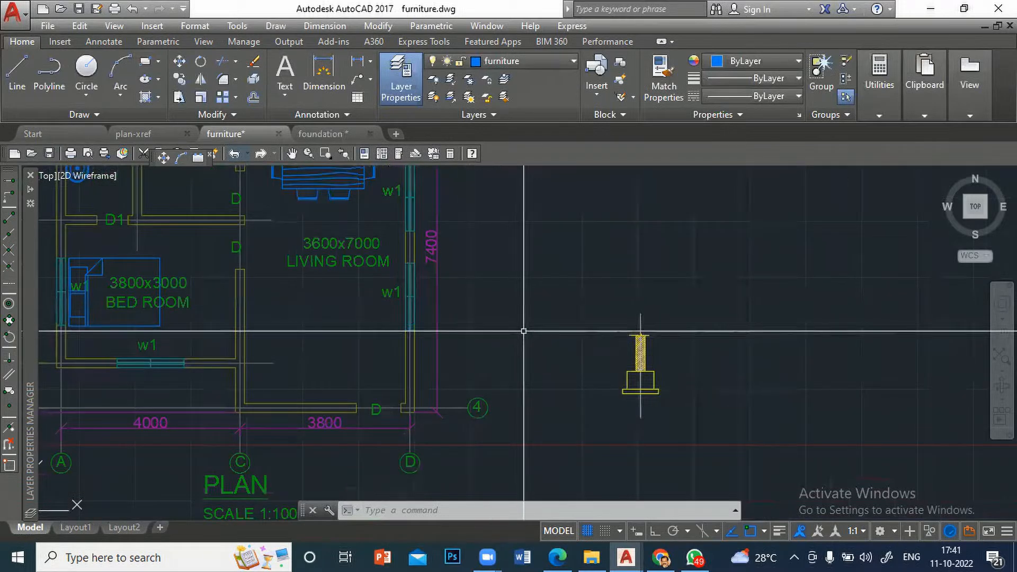
{"action": "type", "text": "DTEc"}
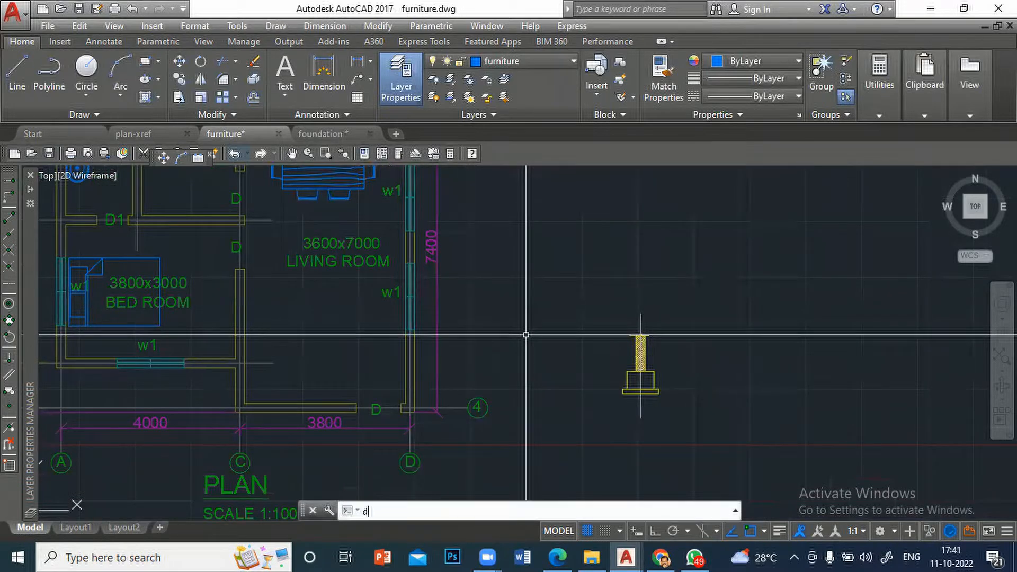
{"action": "type", "text": "DIM"}
{"action": "key", "text": "Return"}
{"action": "key", "text": "Escape"}
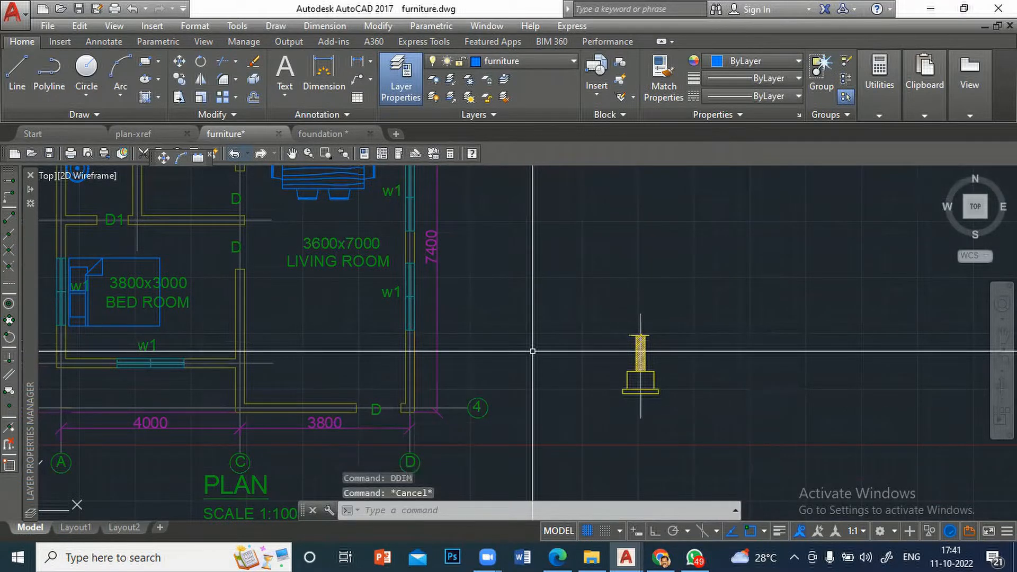
Step: Add multiline text reading "section-xx" and "scale 1:20" on two lines, between the plan and the footing section
{"action": "type", "text": "mtext"}
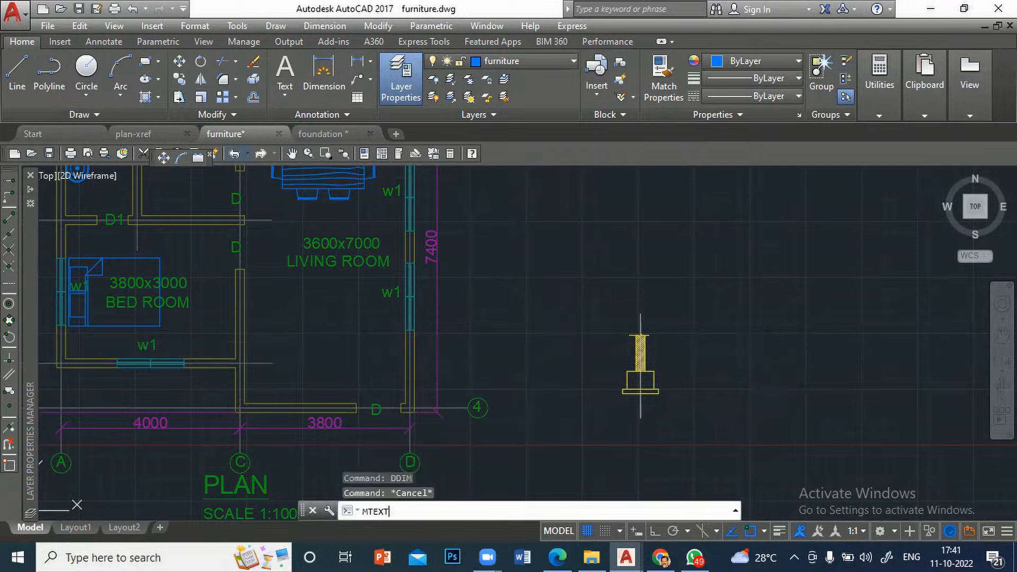
{"action": "key", "text": "Return"}
{"action": "left_click", "coordinate": [506, 341]}
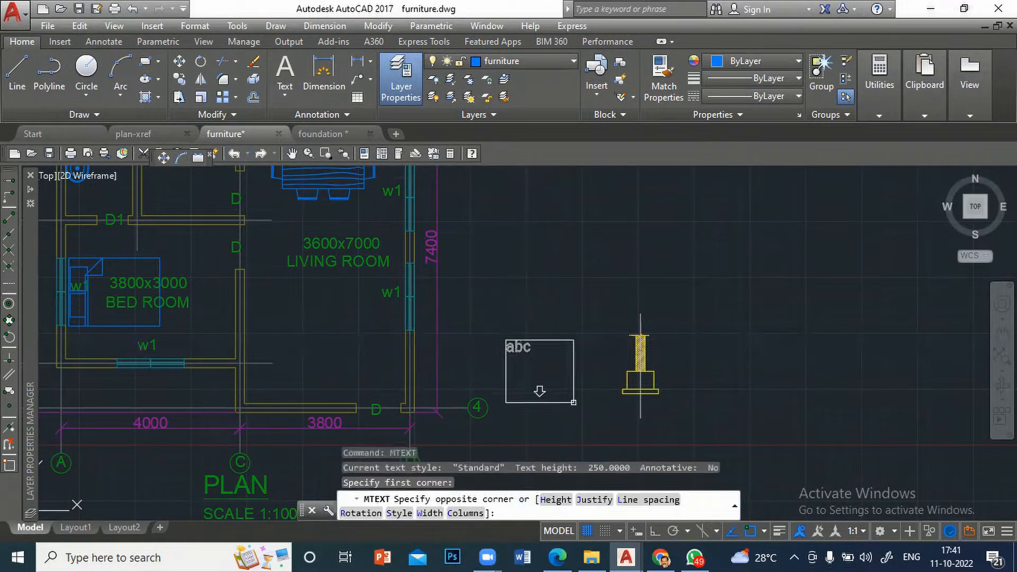
{"action": "left_click", "coordinate": [590, 398]}
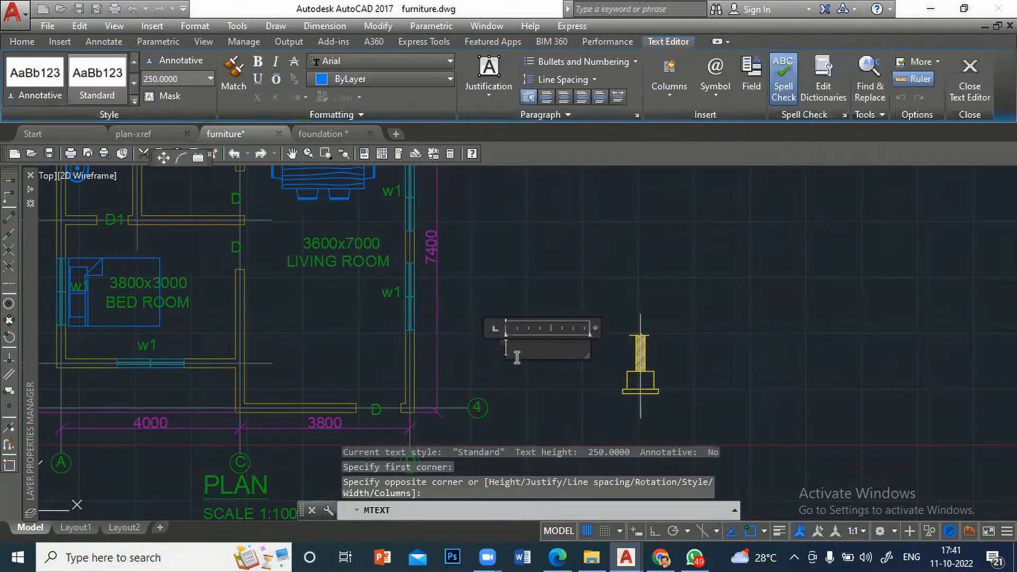
{"action": "type", "text": "se"}
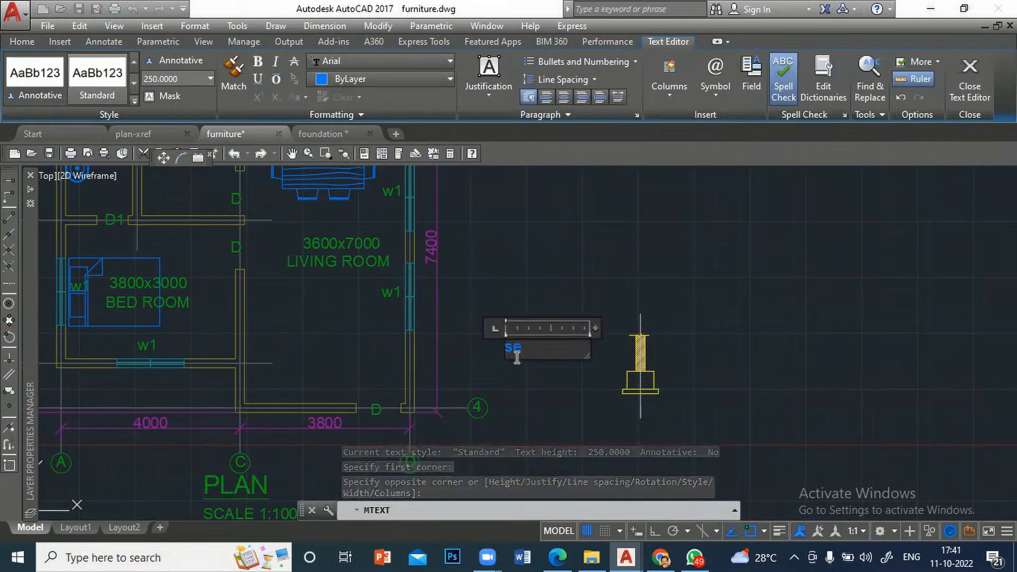
{"action": "type", "text": "ction-ss"}
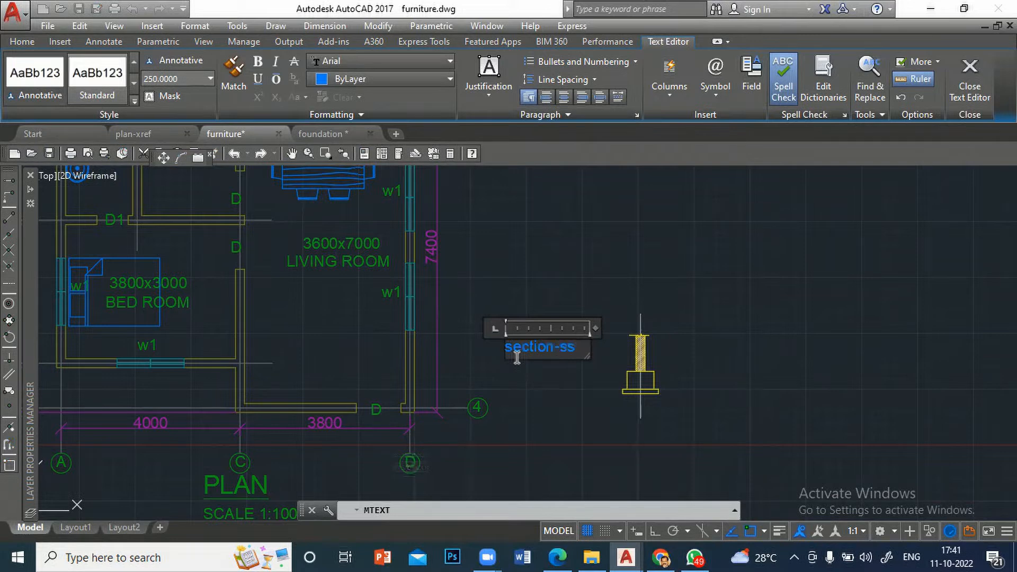
{"action": "key", "text": "BackSpace"}
{"action": "key", "text": "BackSpace"}
{"action": "type", "text": "xx"}
{"action": "key", "text": "Return"}
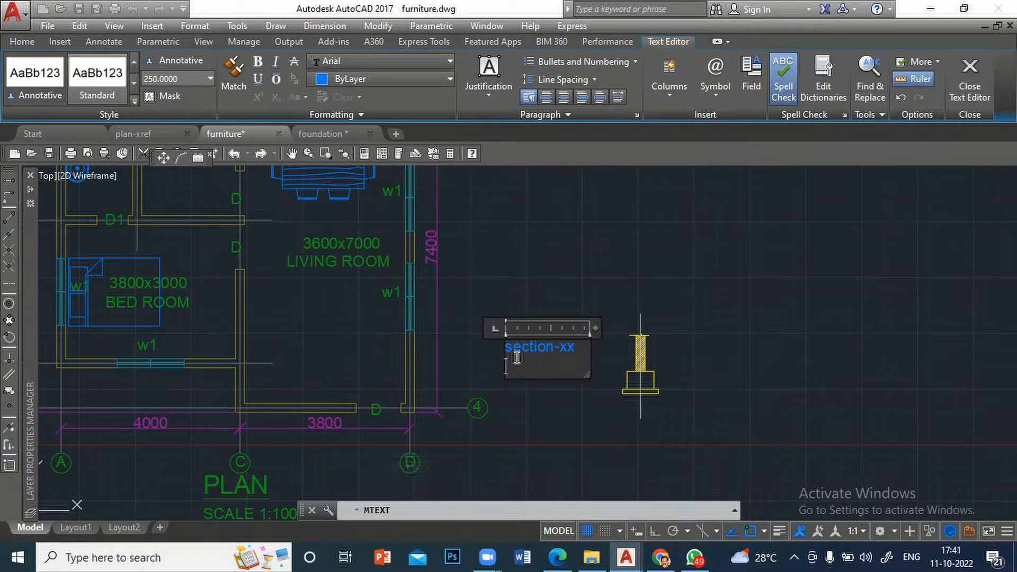
{"action": "type", "text": "scale 1:20"}
{"action": "left_click", "coordinate": [624, 289]}
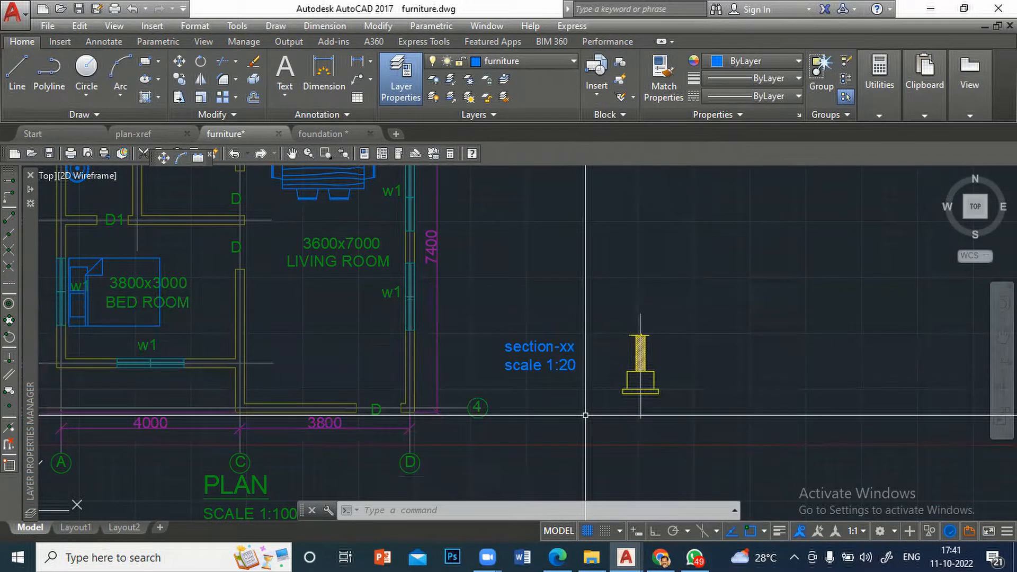
{"action": "type", "text": "b"}
{"action": "key", "text": "Return"}
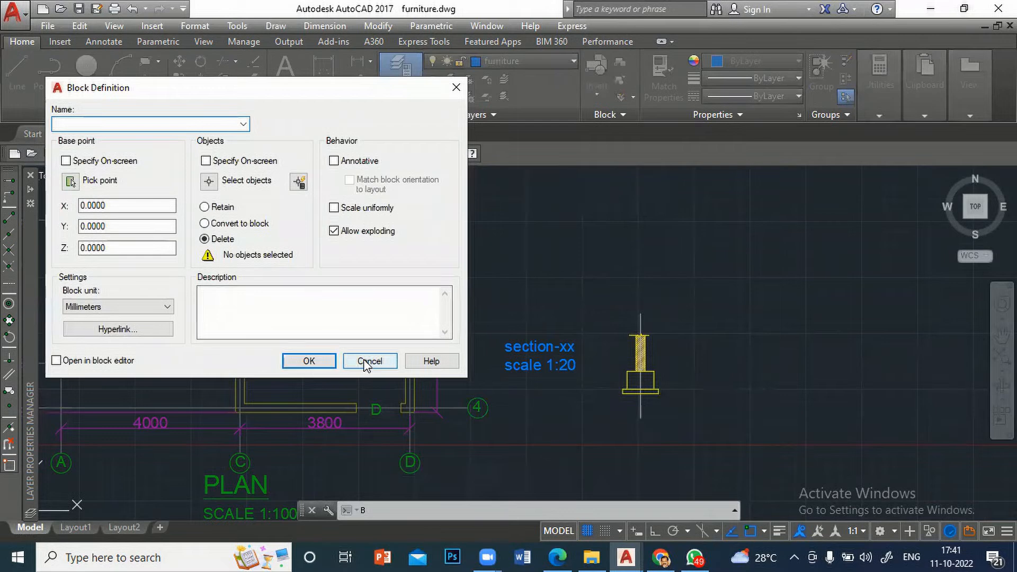
{"action": "left_click", "coordinate": [368, 361]}
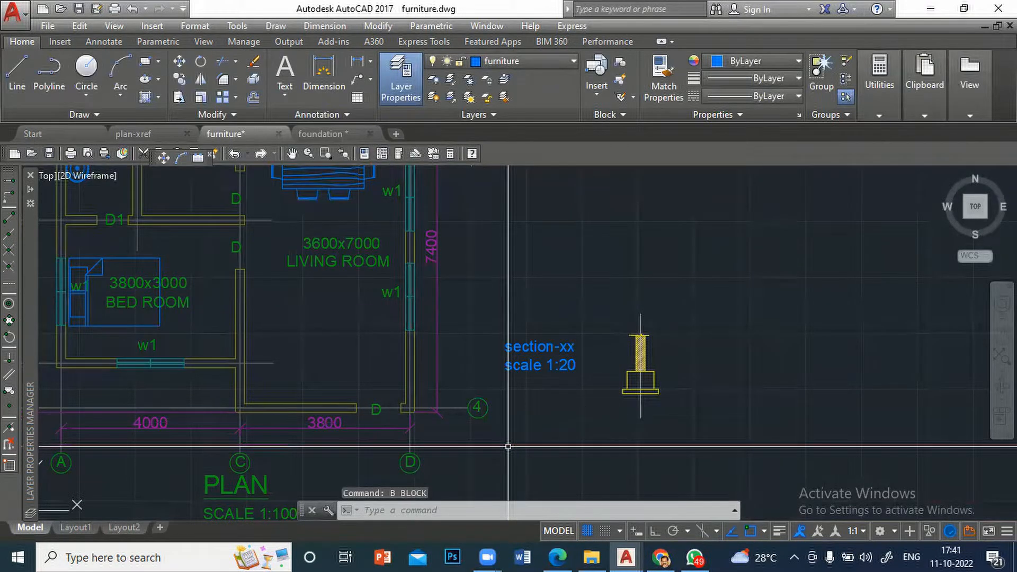
{"action": "type", "text": "n"}
{"action": "key", "text": "Return"}
{"action": "key", "text": "Escape"}
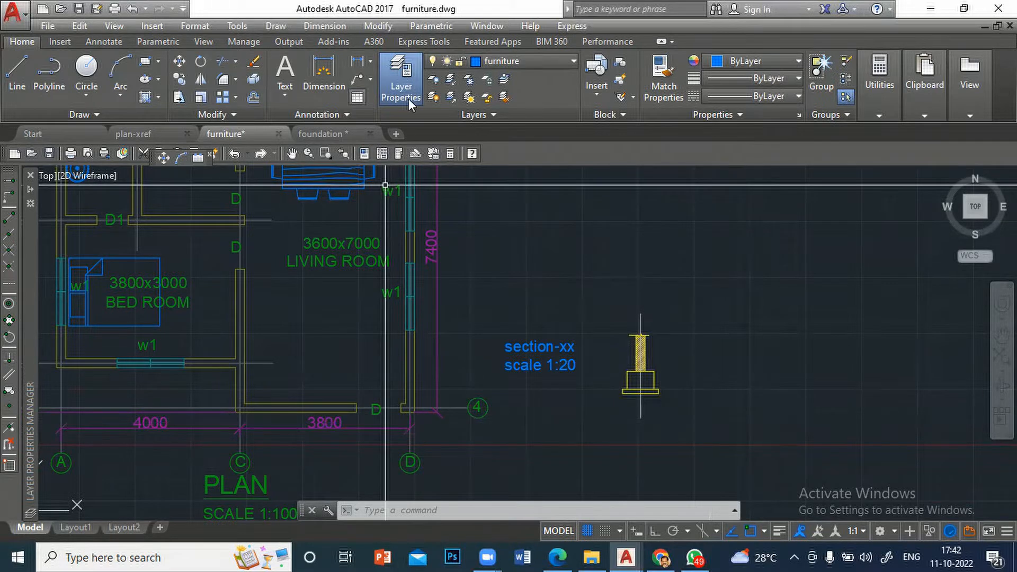
Step: Add a linear dimension across the full width of the footing's bottom slab, placed just below it
{"action": "left_click", "coordinate": [361, 66]}
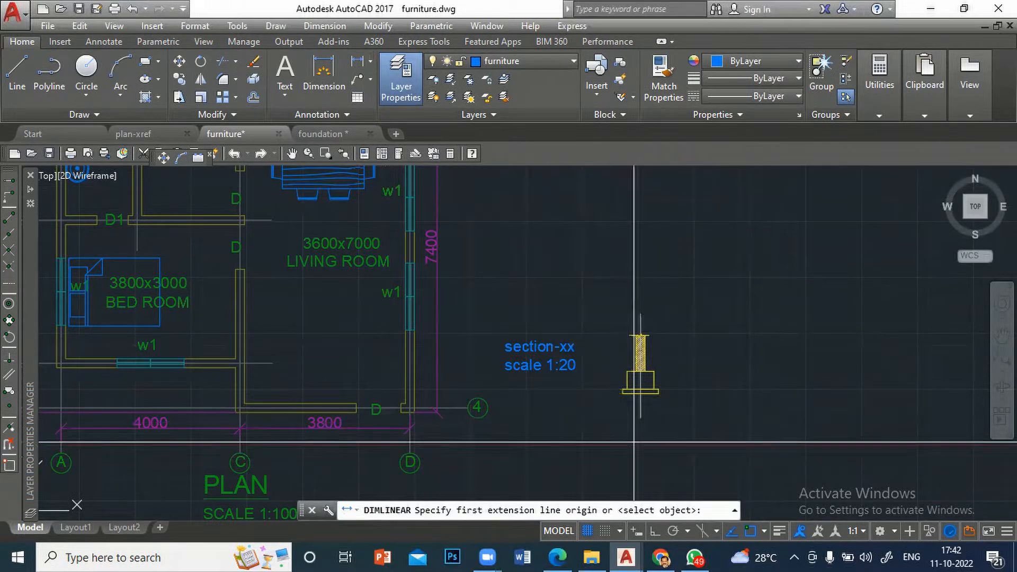
{"action": "scroll", "coordinate": [625, 411], "scroll_direction": "up", "scroll_amount": 3}
{"action": "left_click", "coordinate": [618, 366]}
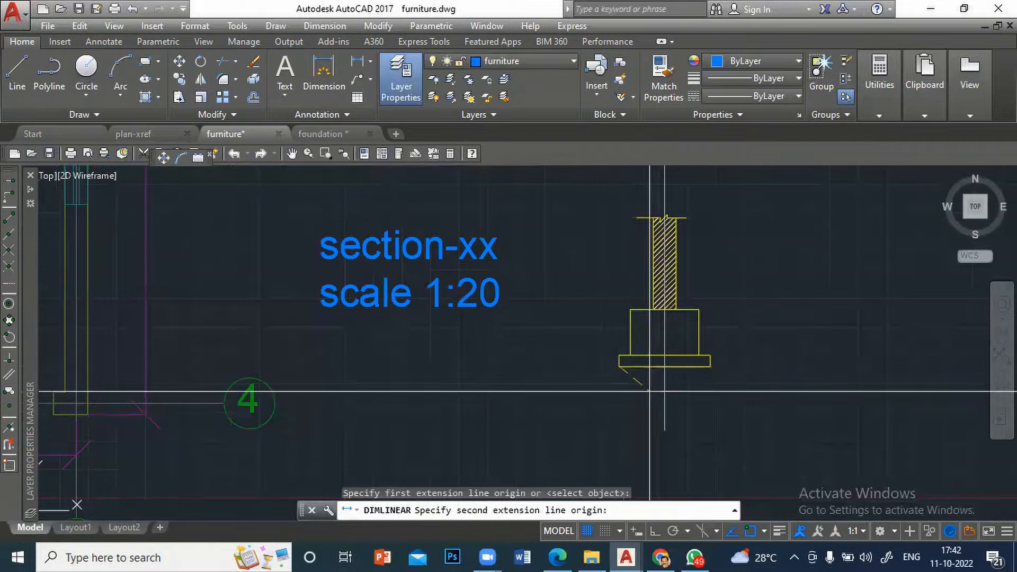
{"action": "left_click", "coordinate": [711, 366]}
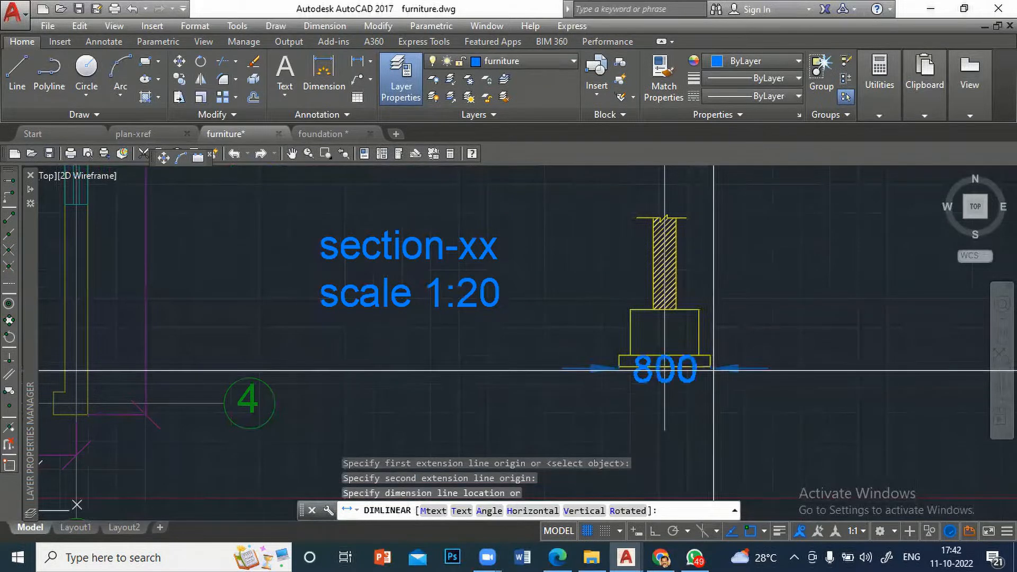
{"action": "left_click", "coordinate": [662, 398]}
{"action": "scroll", "coordinate": [661, 326], "scroll_direction": "down", "scroll_amount": 4}
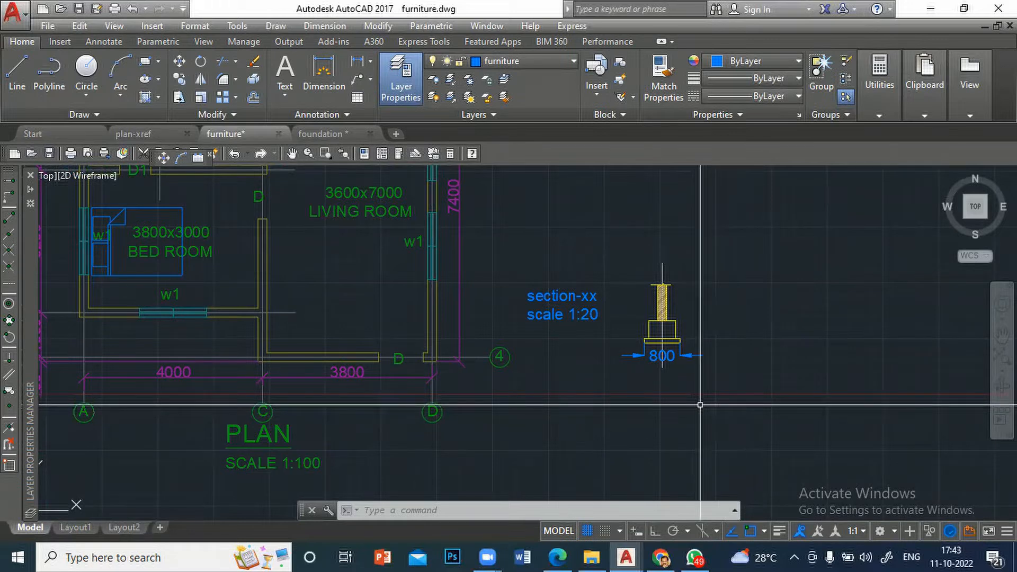
Step: Set the Annotative text style's paper text height to 2.5, save the change and make the style current
{"action": "type", "text": "st"}
{"action": "key", "text": "Return"}
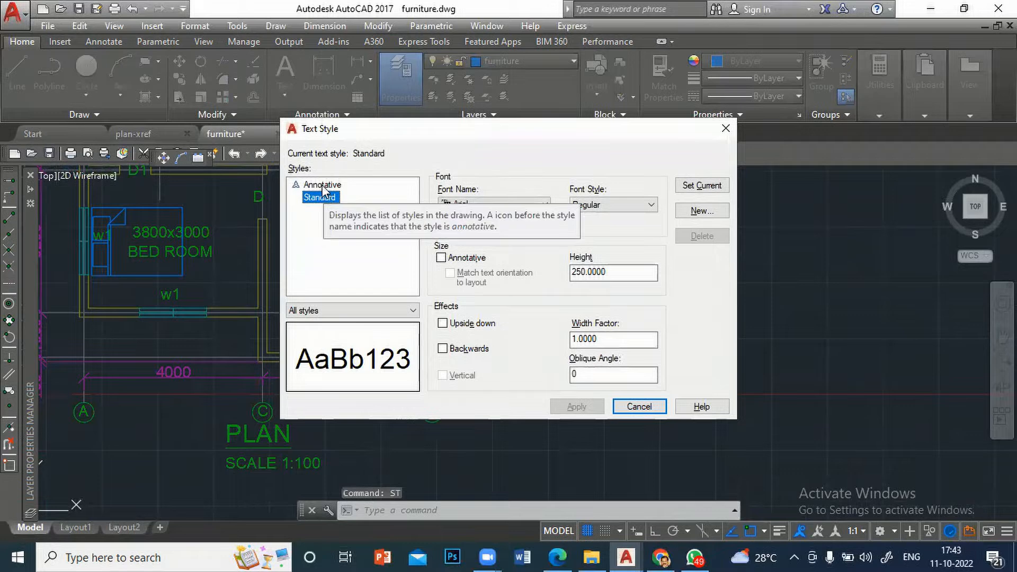
{"action": "left_click", "coordinate": [323, 184]}
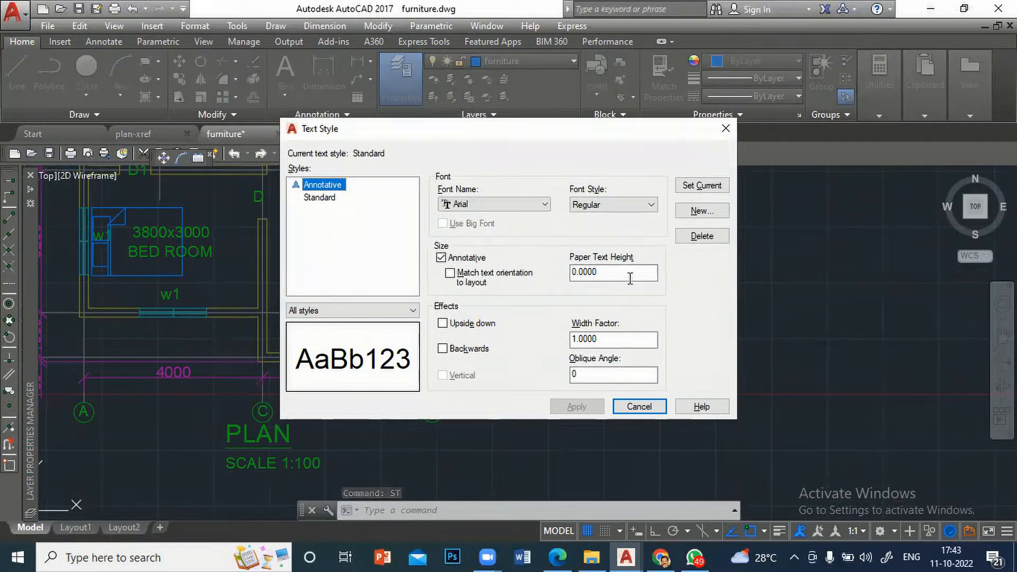
{"action": "left_click", "coordinate": [609, 273]}
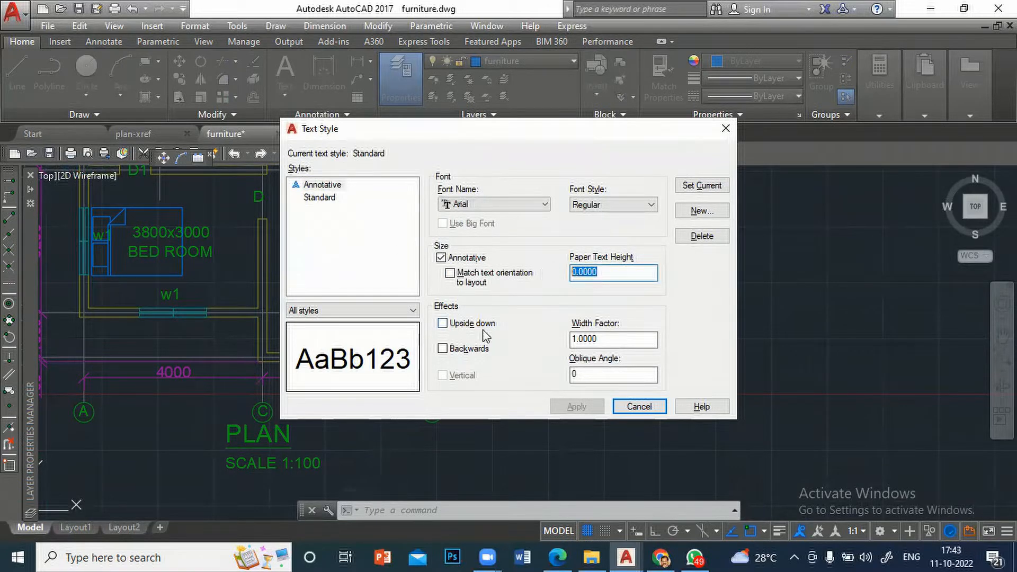
{"action": "type", "text": "2"}
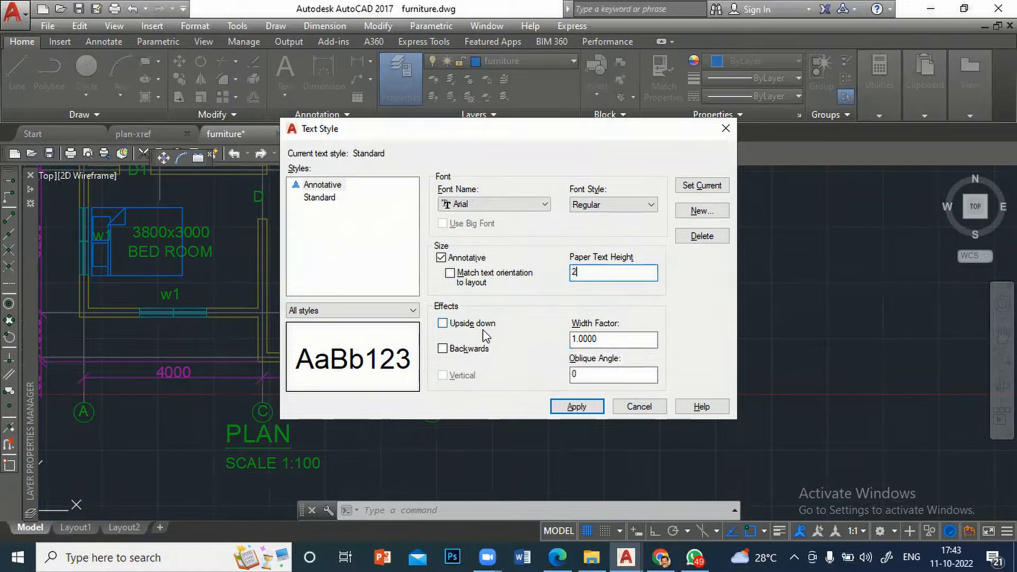
{"action": "type", "text": ".5"}
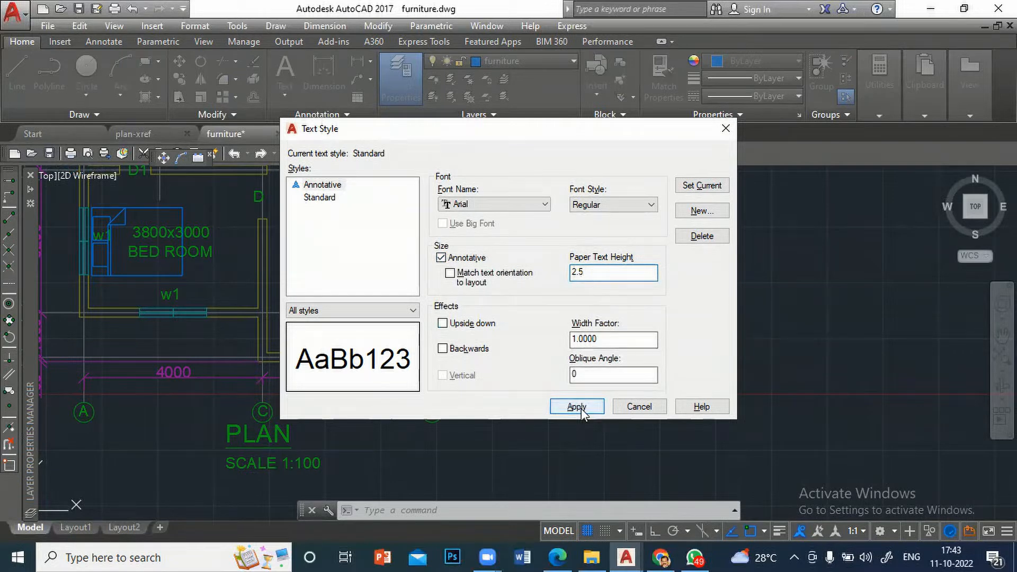
{"action": "left_click", "coordinate": [702, 186]}
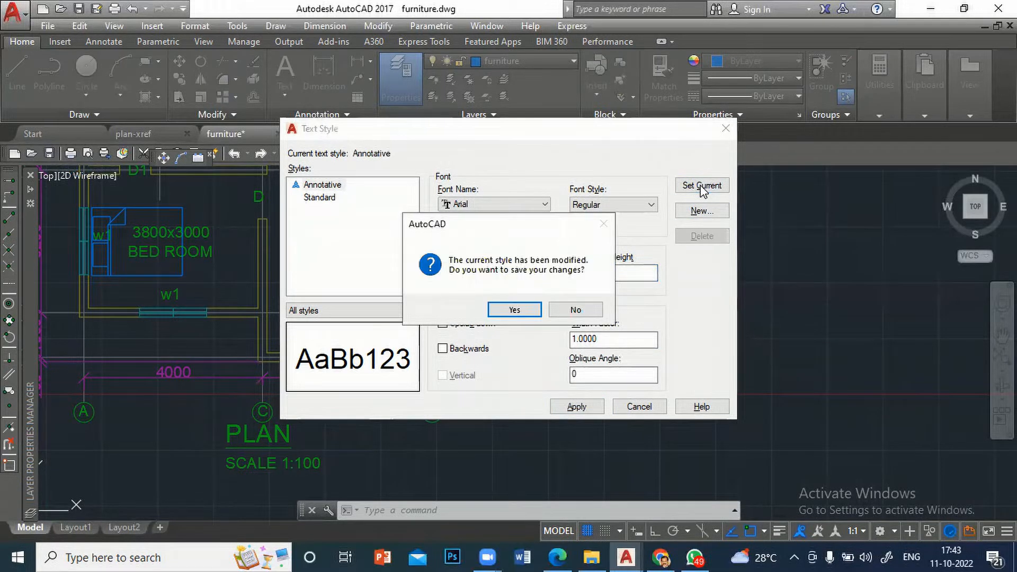
{"action": "left_click", "coordinate": [542, 305]}
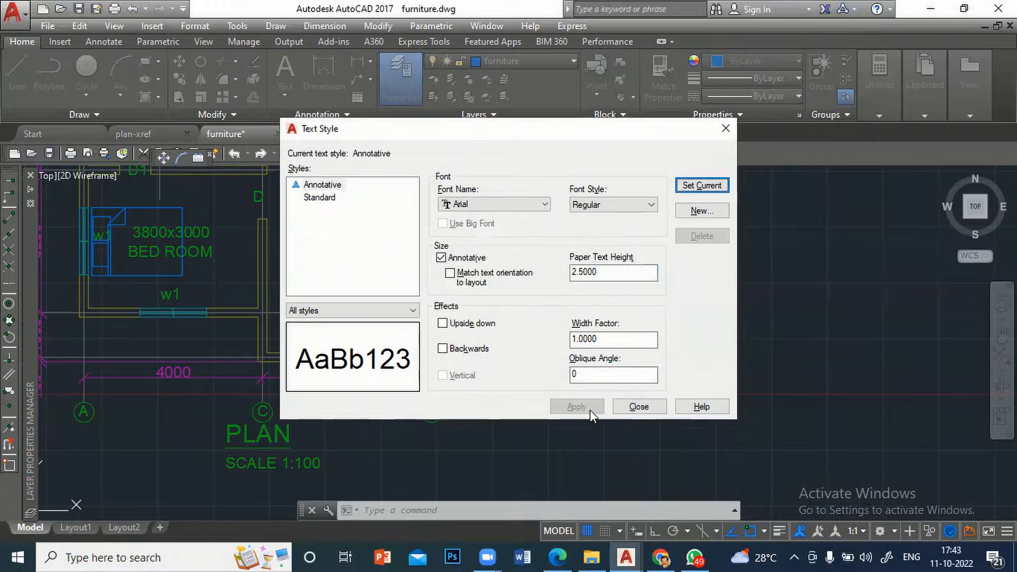
{"action": "left_click", "coordinate": [634, 408]}
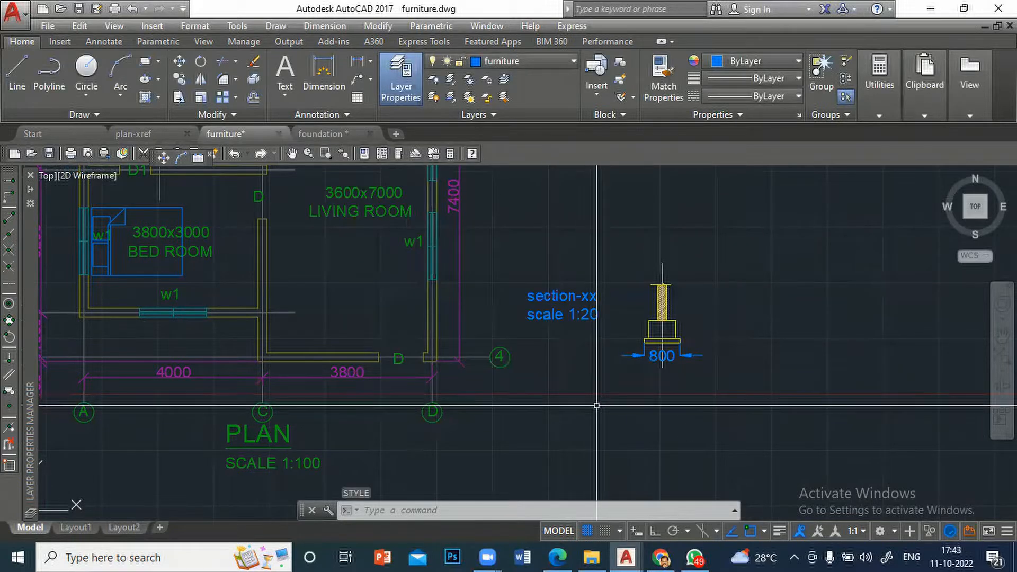
Step: Modify the Annotative dimension style, checking its arrow size and assigning the Annotative text style to its dimension text
{"action": "type", "text": "ddi"}
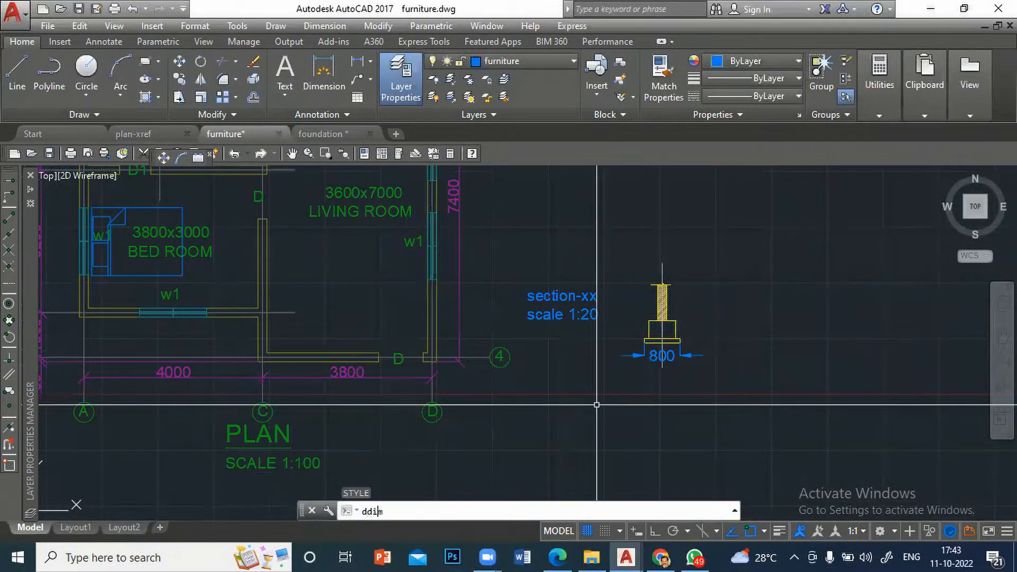
{"action": "type", "text": "m"}
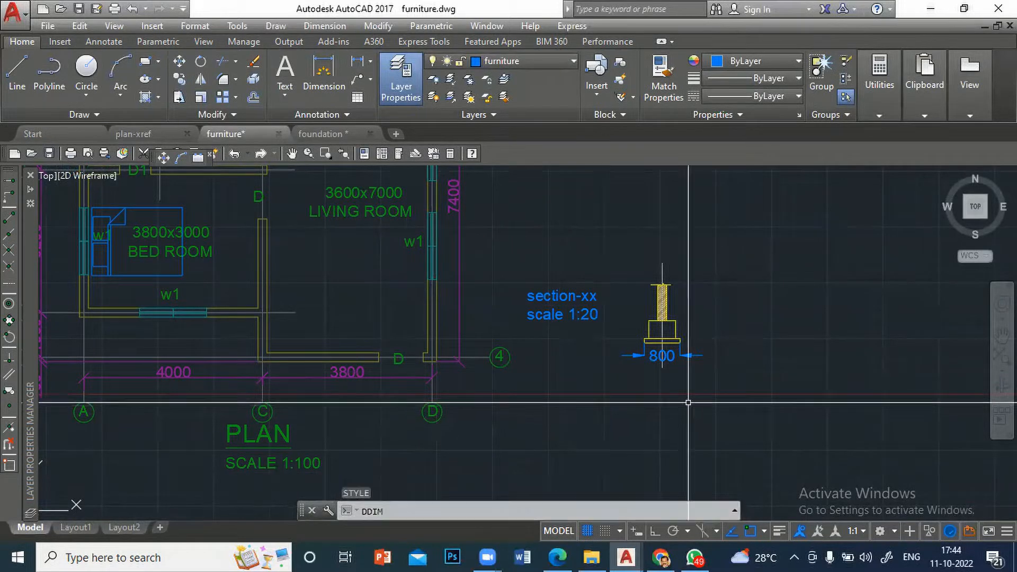
{"action": "key", "text": "Escape"}
{"action": "type", "text": "ddim"}
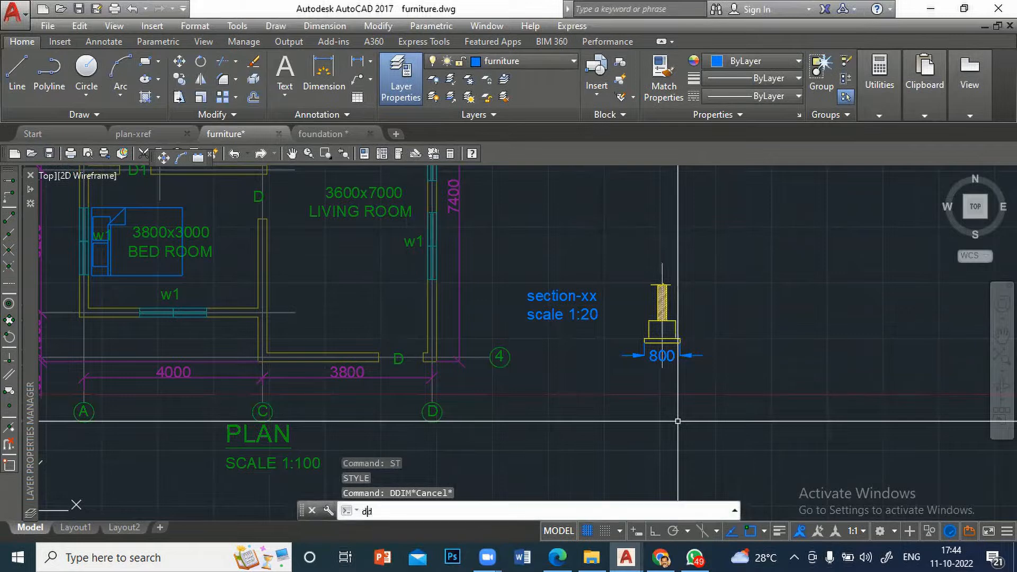
{"action": "key", "text": "Return"}
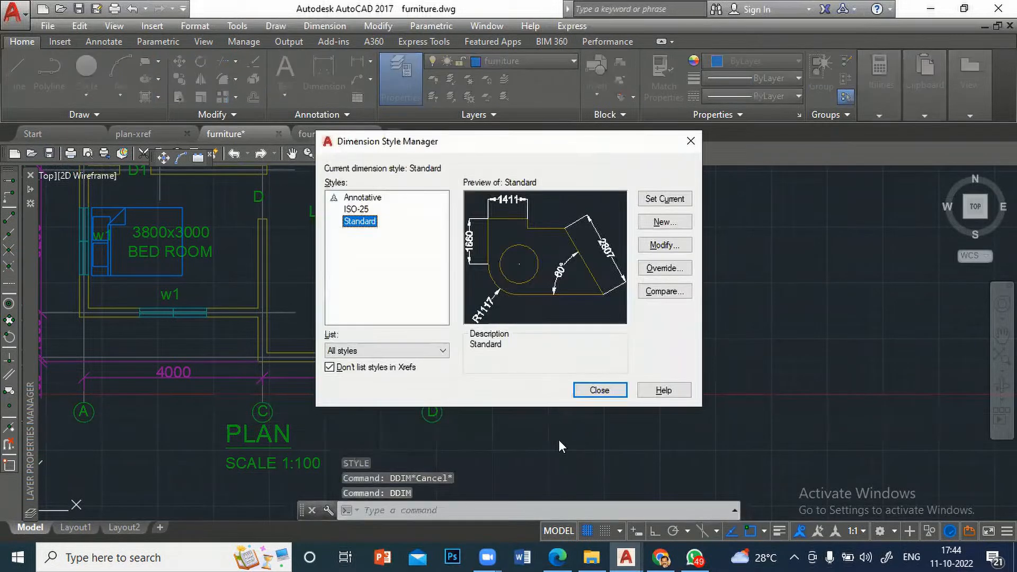
{"action": "left_click", "coordinate": [373, 199]}
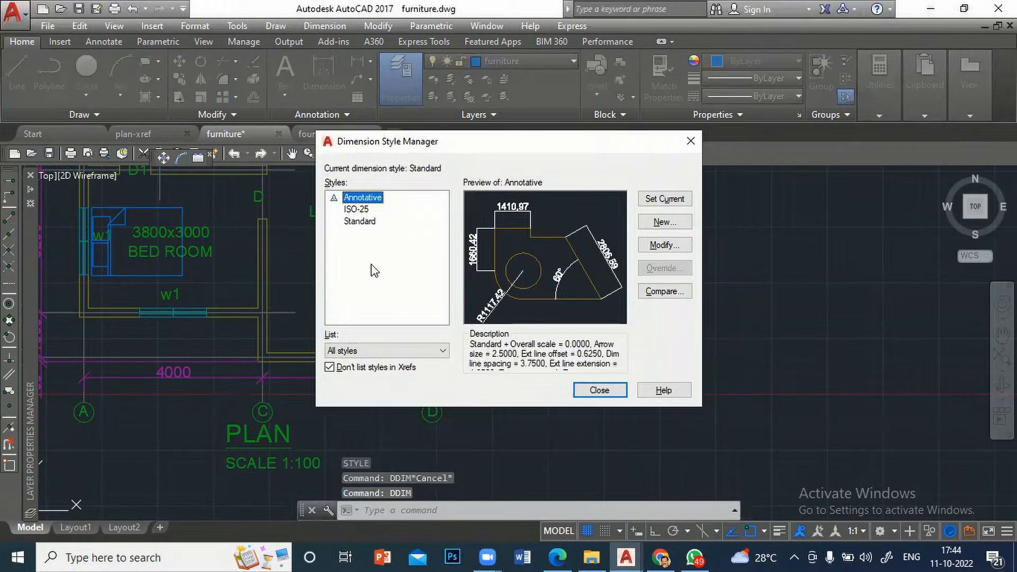
{"action": "left_click", "coordinate": [666, 246]}
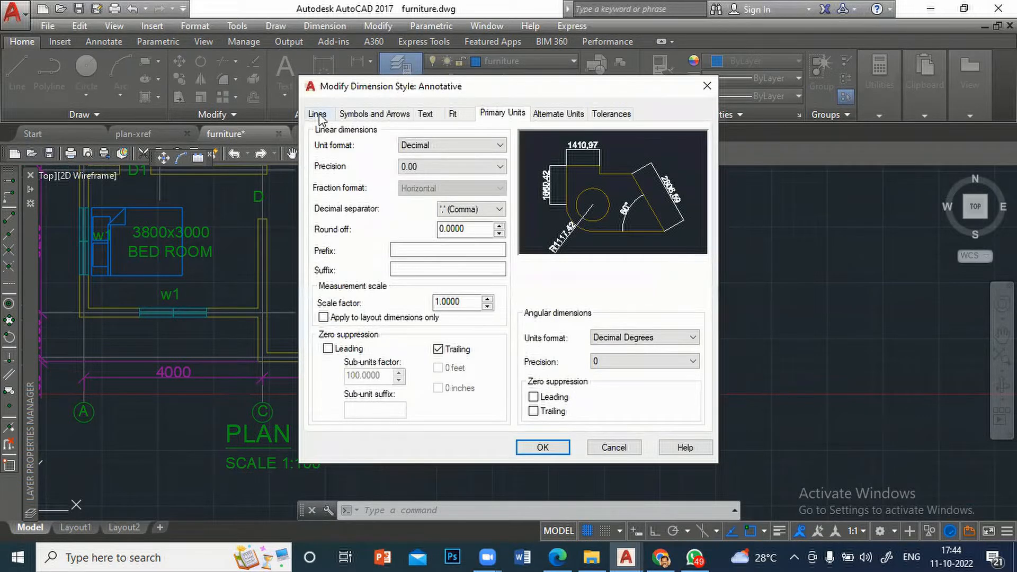
{"action": "left_click", "coordinate": [360, 114]}
{"action": "left_click", "coordinate": [343, 263]}
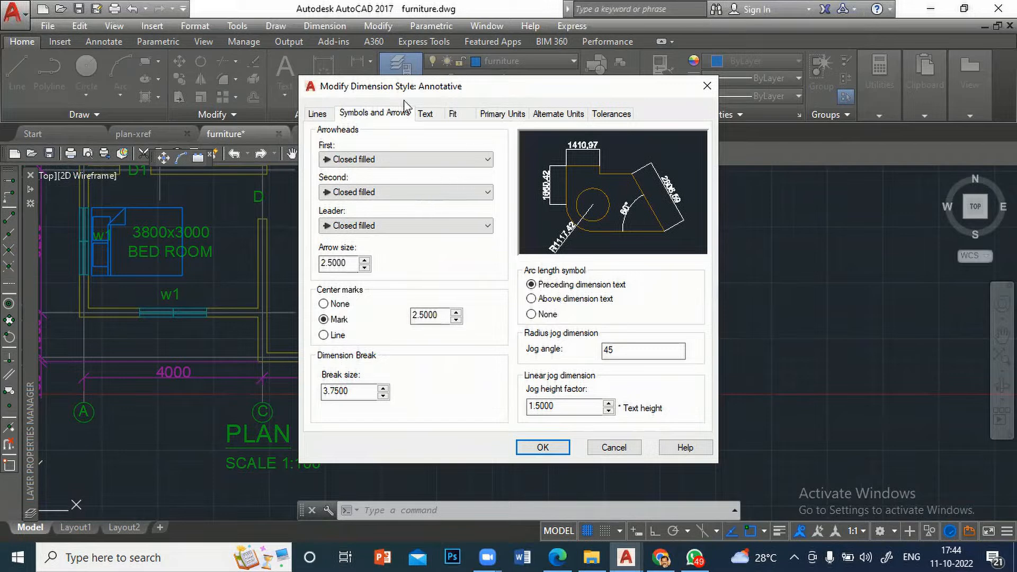
{"action": "left_click", "coordinate": [421, 116]}
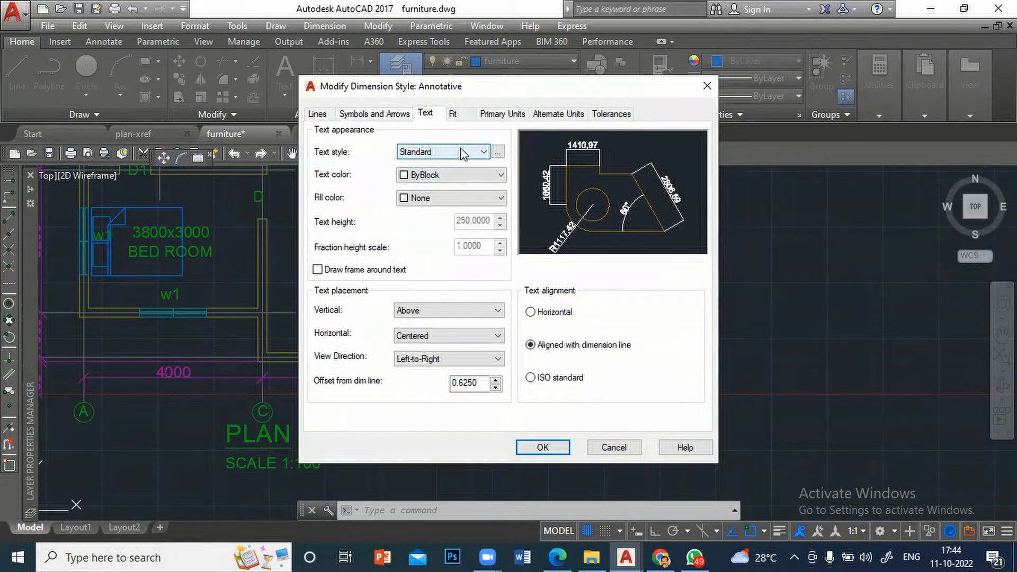
{"action": "left_click", "coordinate": [485, 152]}
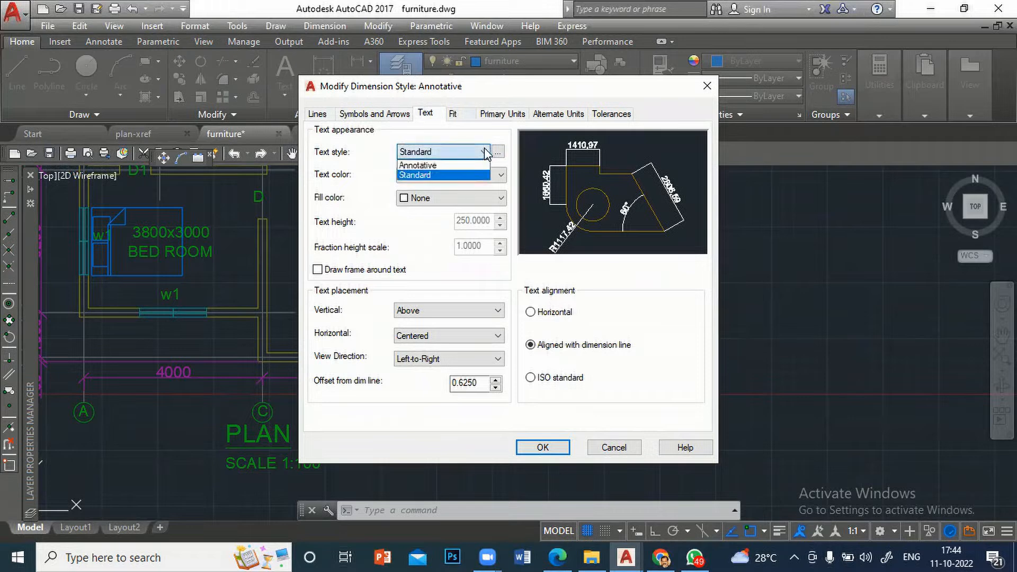
{"action": "left_click", "coordinate": [430, 165]}
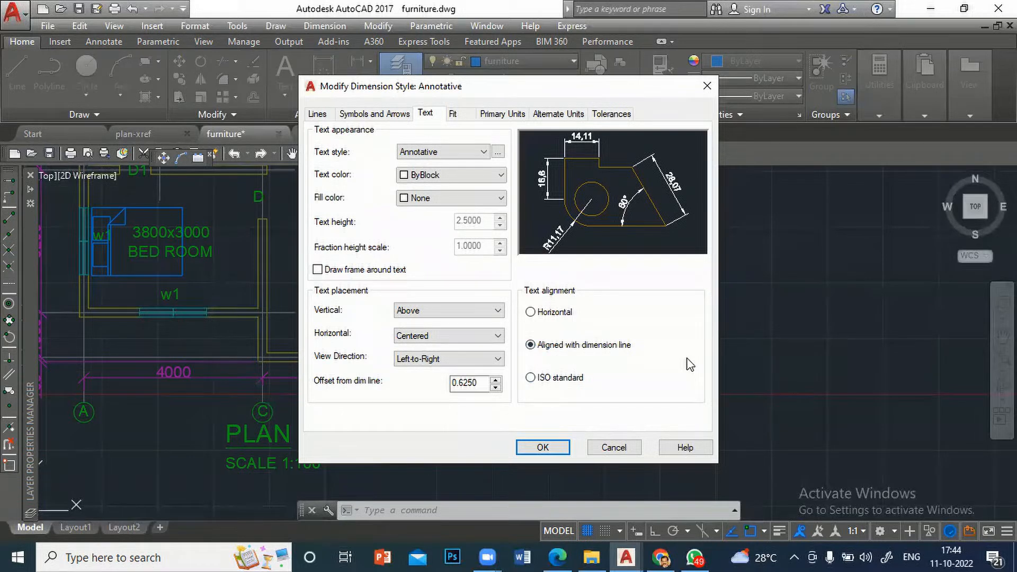
Step: Set the Annotative dimension style's linear precision to 0, save the change and make the style current
{"action": "left_click", "coordinate": [457, 112]}
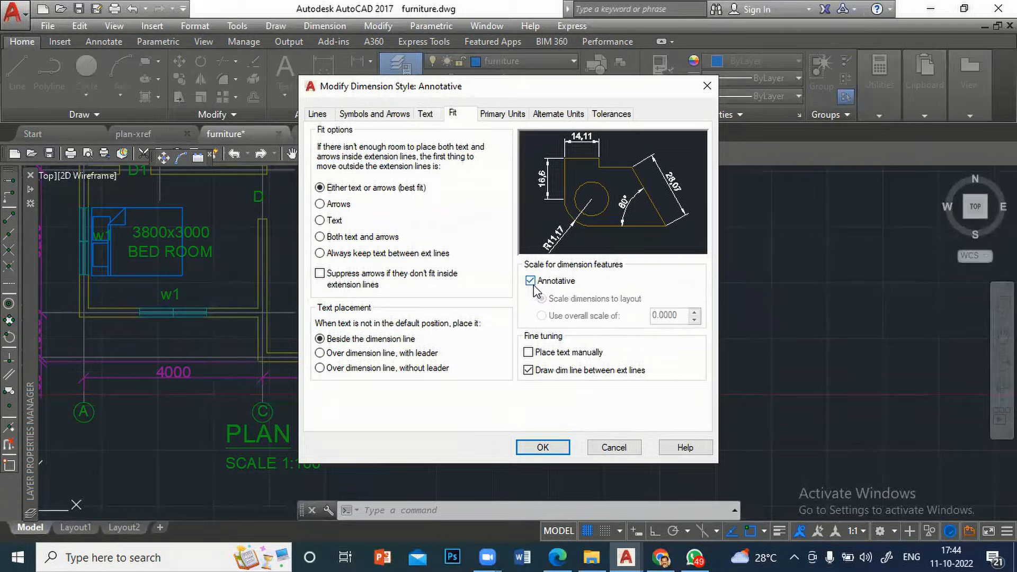
{"action": "left_click", "coordinate": [502, 113]}
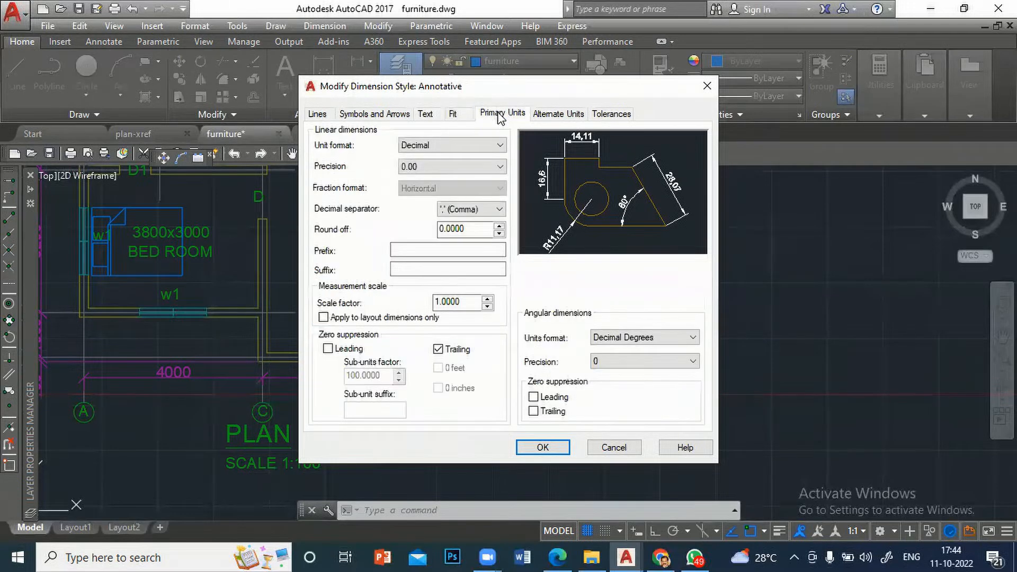
{"action": "left_click", "coordinate": [427, 167]}
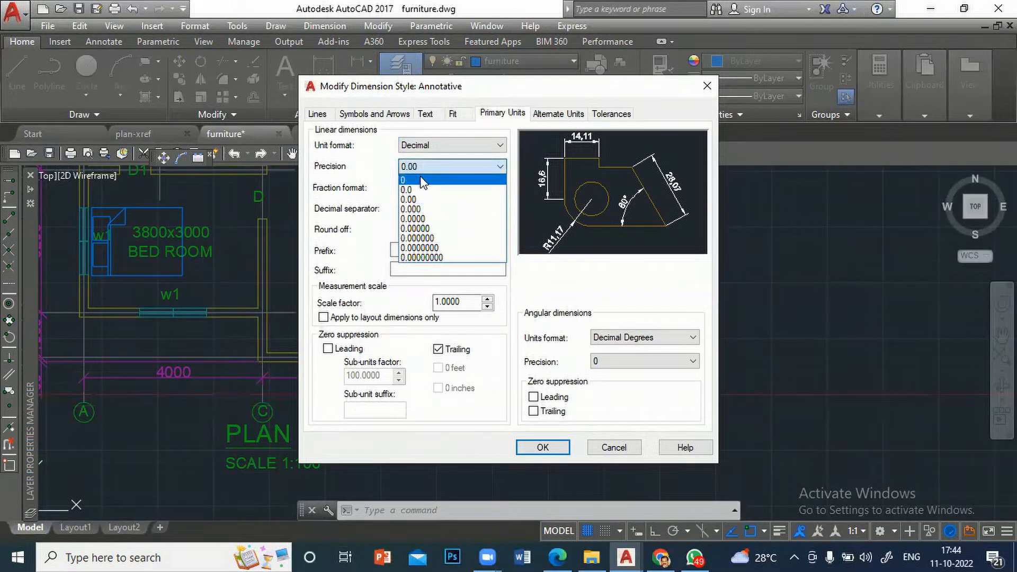
{"action": "left_click", "coordinate": [420, 176]}
{"action": "left_click", "coordinate": [543, 448]}
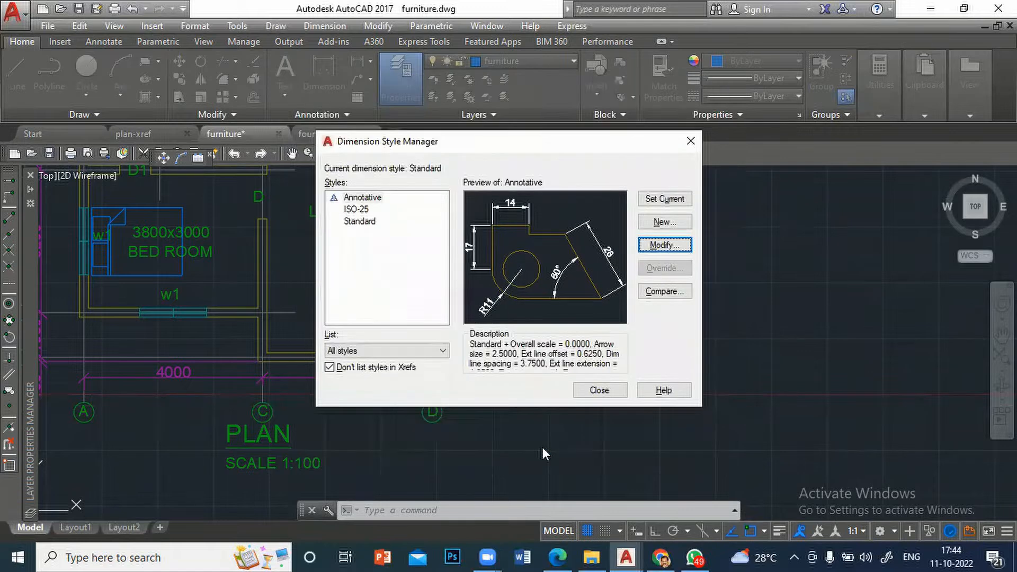
{"action": "left_click", "coordinate": [664, 199]}
{"action": "left_click", "coordinate": [601, 392]}
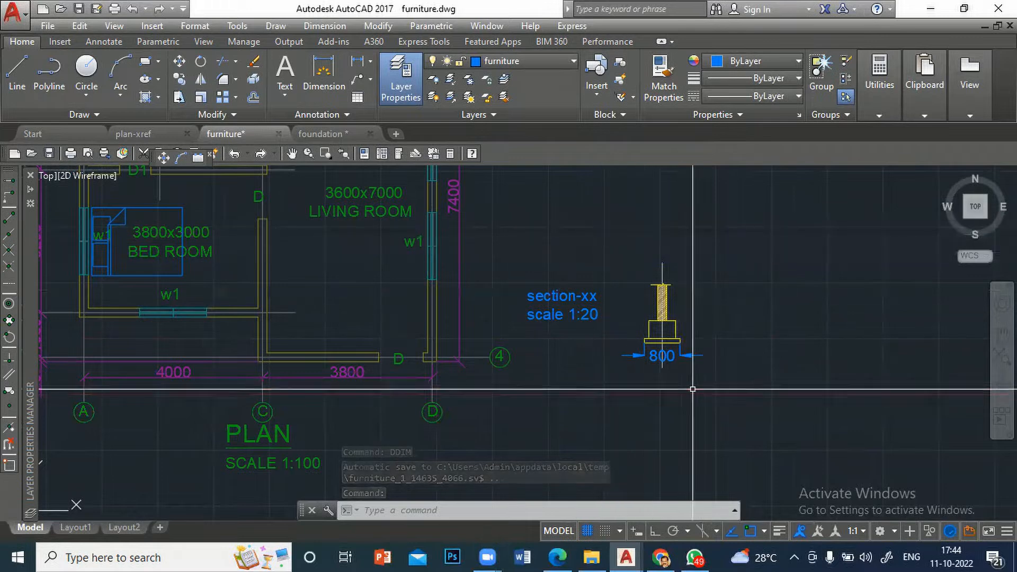
Step: Erase the 800 dimension below the footing slab and undo the erasure
{"action": "type", "text": "e"}
{"action": "key", "text": "Return"}
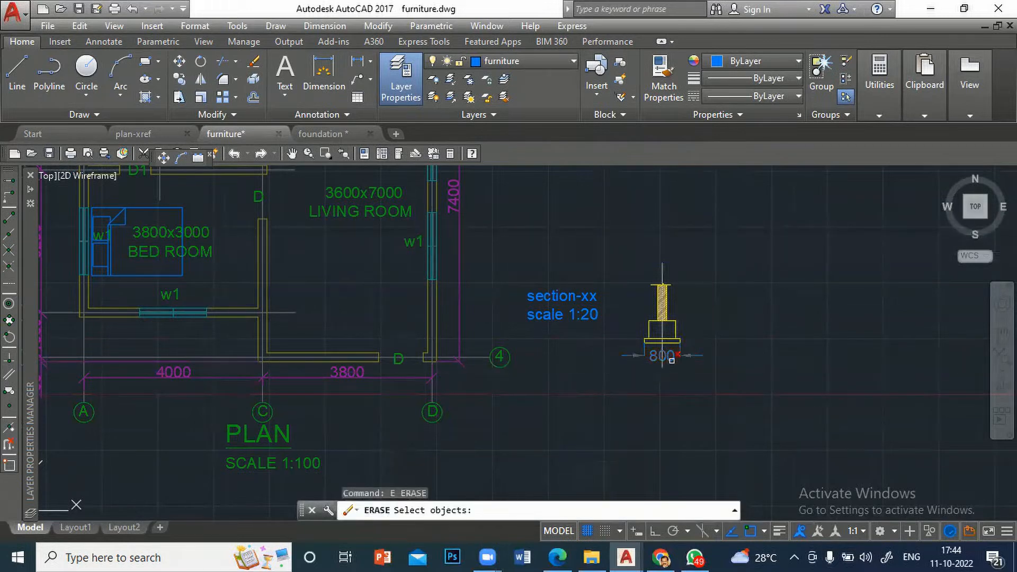
{"action": "left_click", "coordinate": [699, 355]}
{"action": "key", "text": "Return"}
{"action": "left_click", "coordinate": [697, 355]}
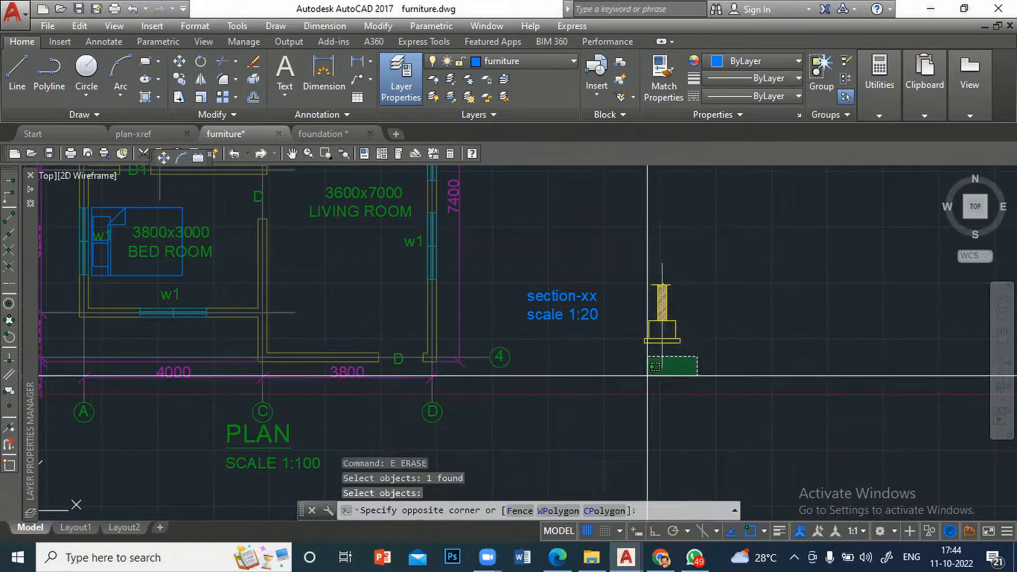
{"action": "left_click", "coordinate": [620, 401]}
{"action": "key", "text": "Escape"}
{"action": "type", "text": "u"}
{"action": "key", "text": "Return"}
Step: Move the footing slab's 800 dimension to just below the blue "scale 1:20" text
{"action": "type", "text": "m"}
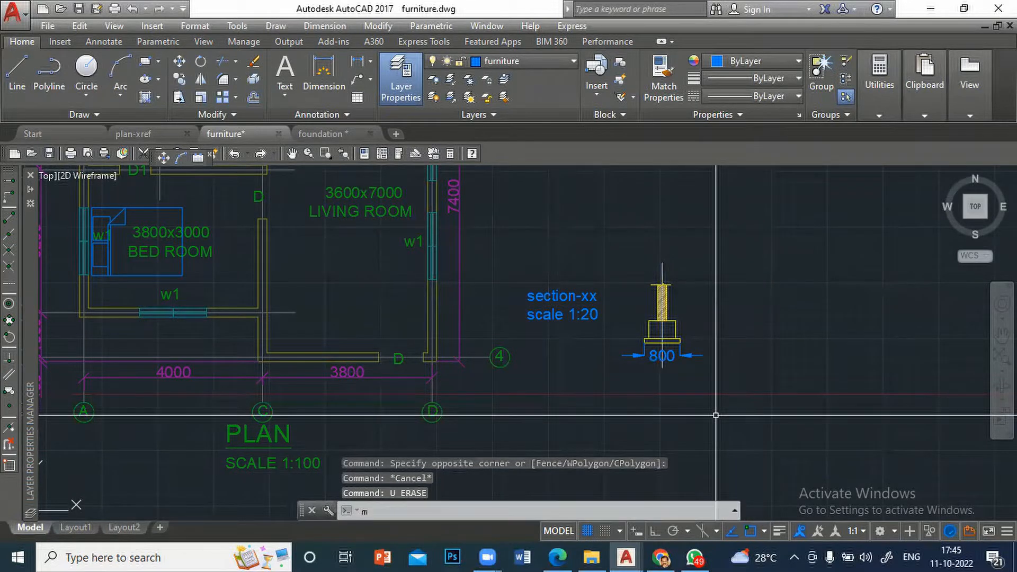
{"action": "key", "text": "Return"}
{"action": "left_click", "coordinate": [694, 356]}
{"action": "key", "text": "Return"}
{"action": "left_click", "coordinate": [691, 356]}
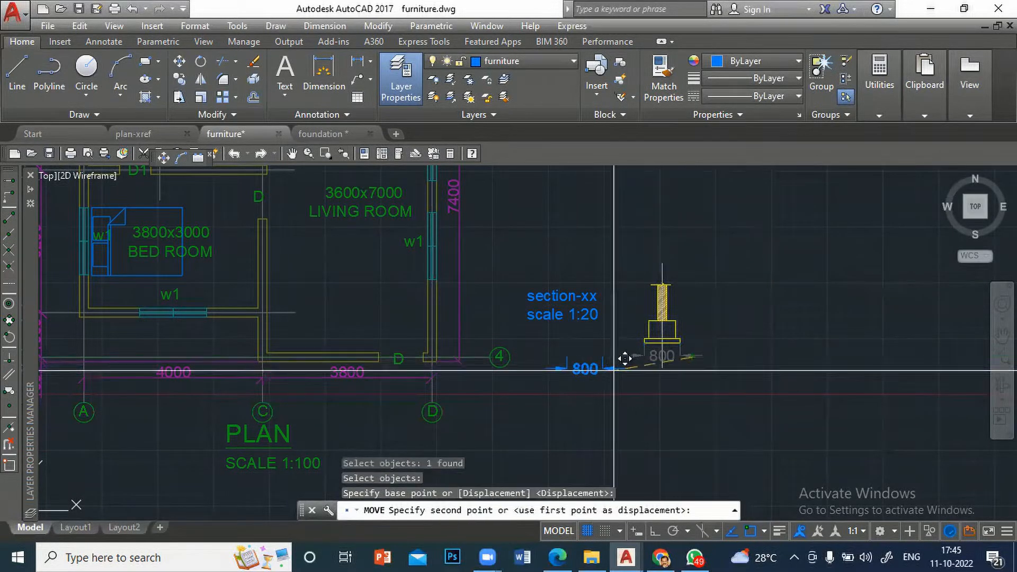
{"action": "left_click", "coordinate": [587, 344]}
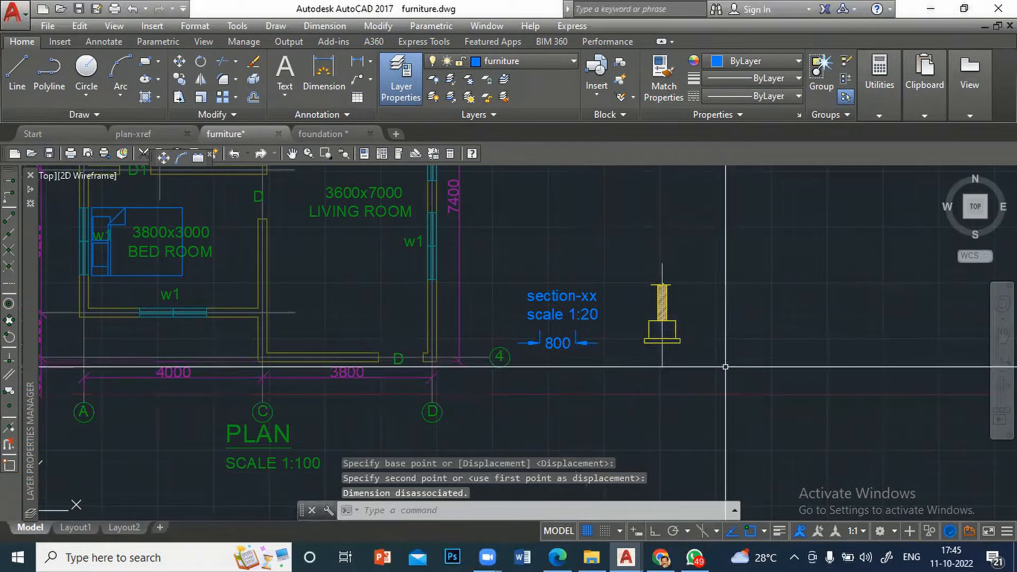
Step: Set the drawing's current annotation scale to 1:20
{"action": "scroll", "coordinate": [725, 367], "scroll_direction": "up", "scroll_amount": 2}
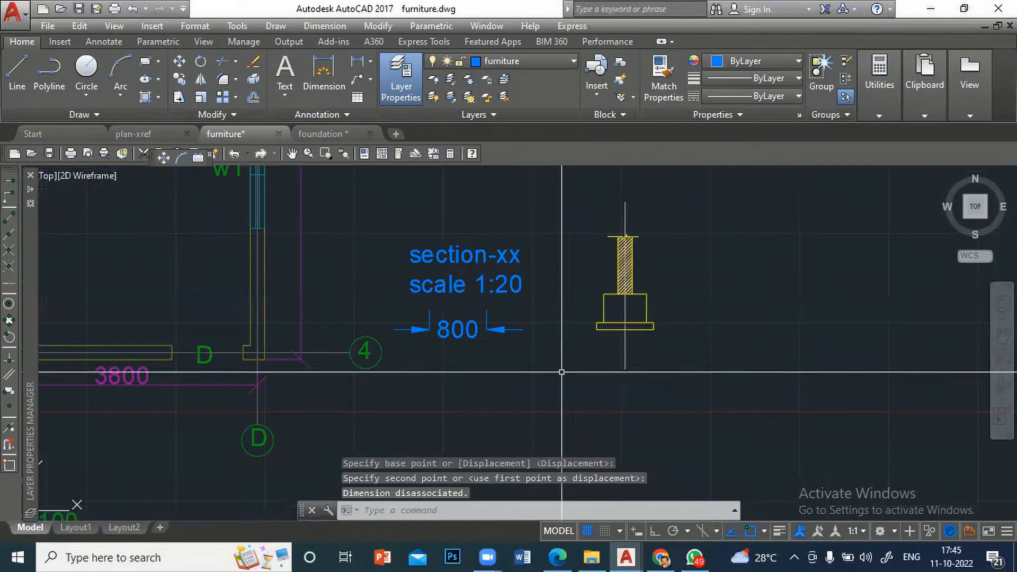
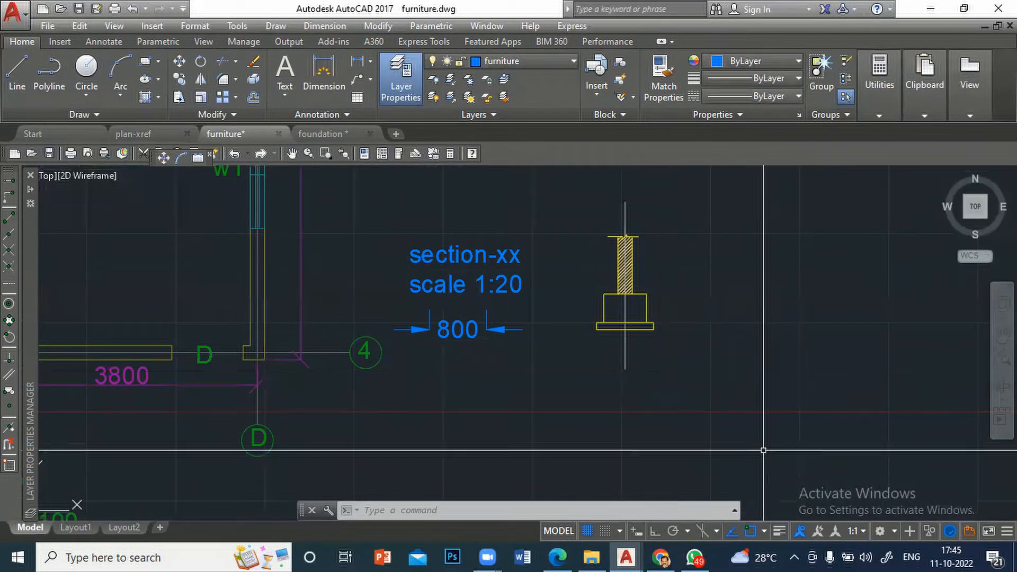
{"action": "left_click", "coordinate": [863, 529]}
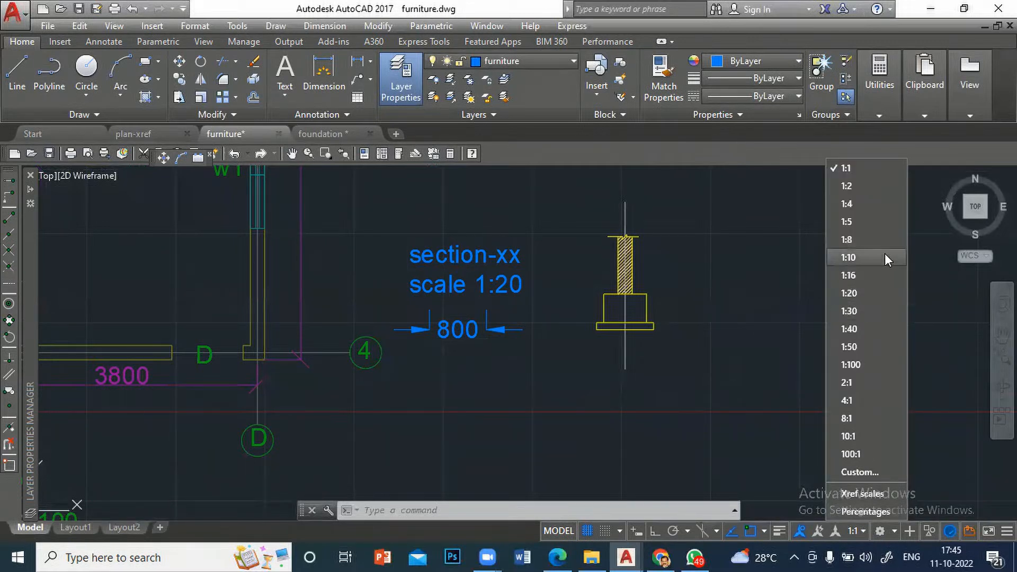
{"action": "left_click", "coordinate": [850, 293]}
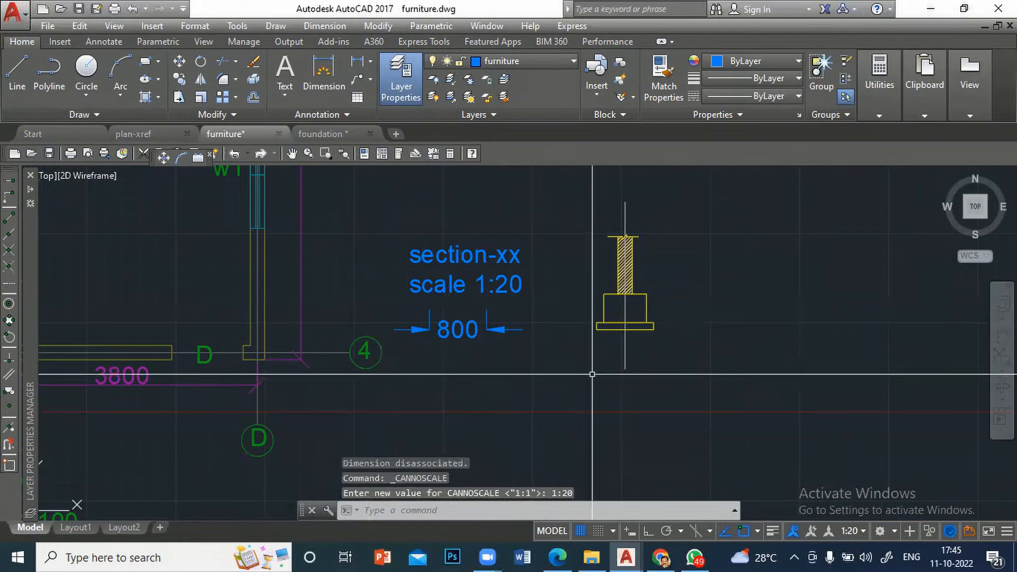
Step: Create a new layer named text-annotative
{"action": "left_click", "coordinate": [405, 58]}
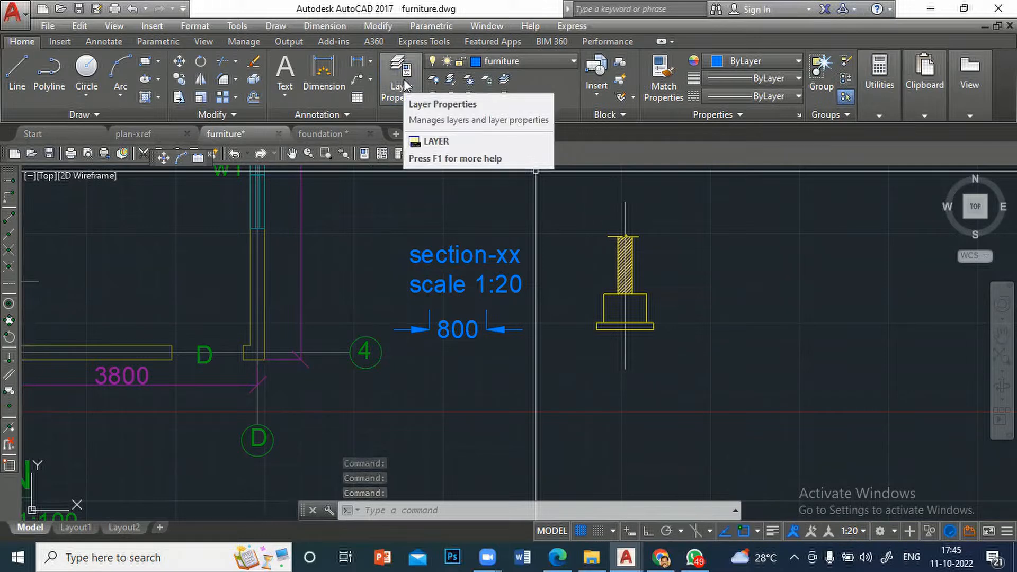
{"action": "left_click", "coordinate": [404, 85]}
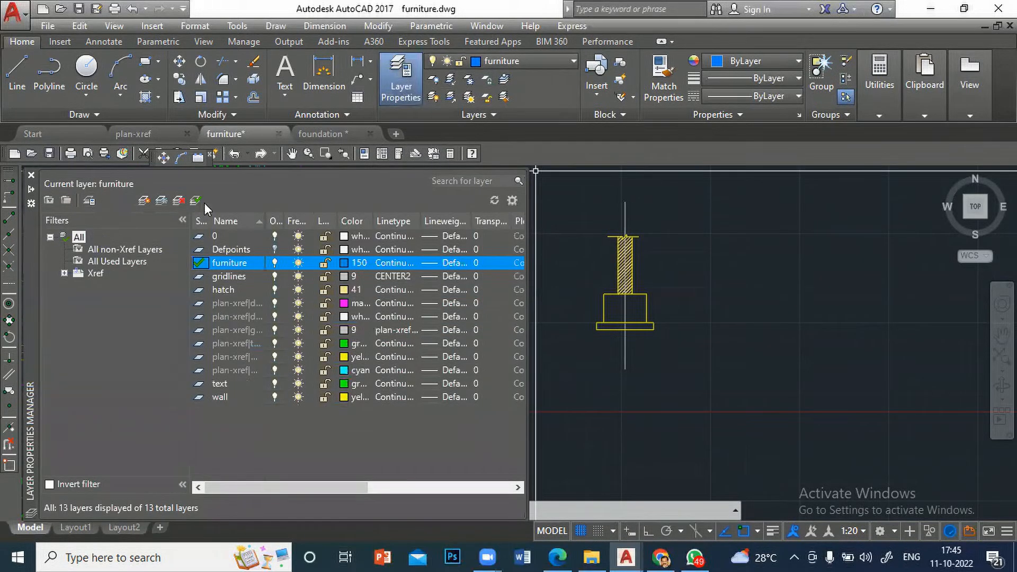
{"action": "left_click", "coordinate": [144, 201]}
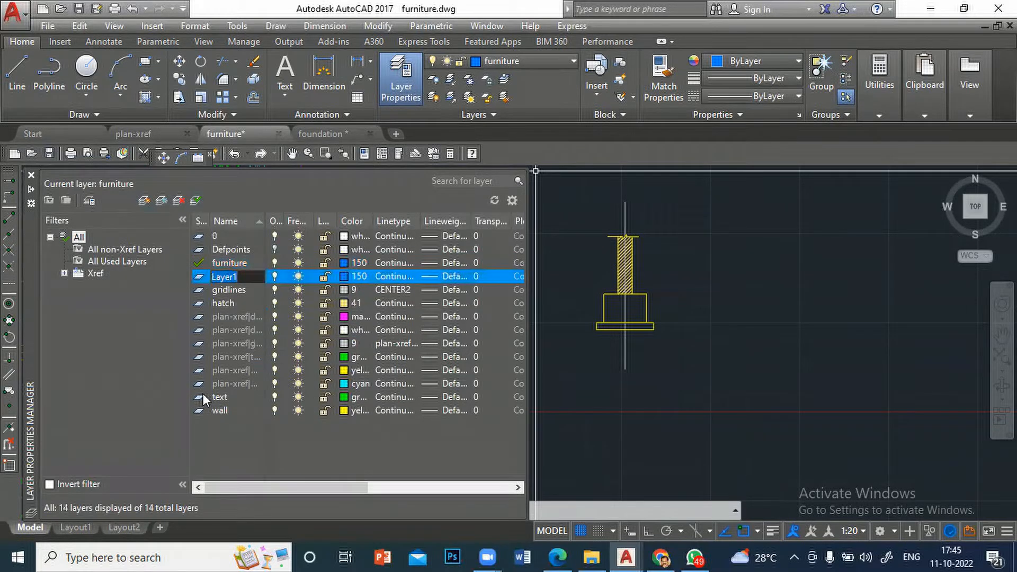
{"action": "type", "text": "te"}
{"action": "type", "text": "xt-annotative"}
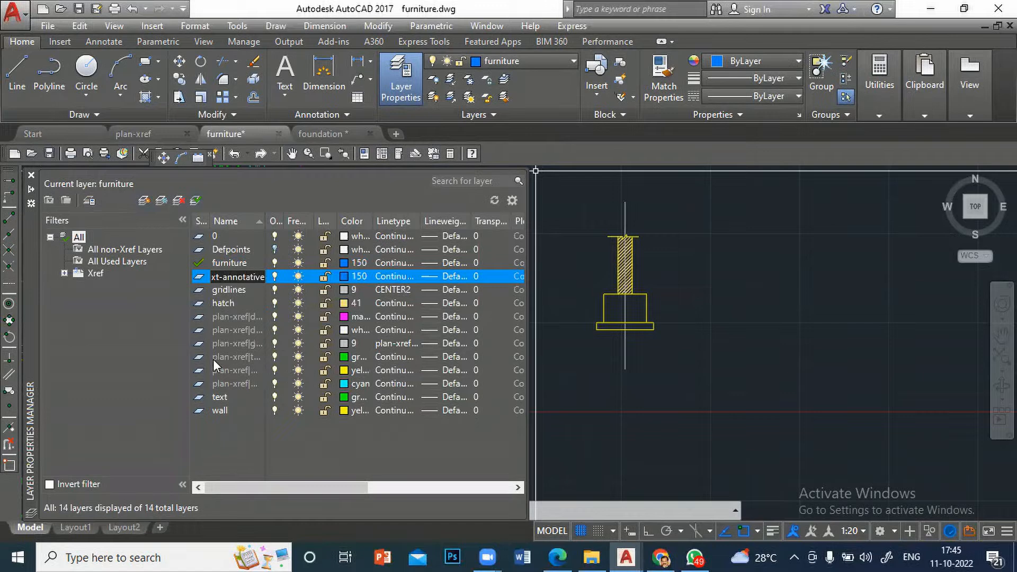
Step: Assign index color 30 to the text-annotative layer and make it the current layer
{"action": "left_click", "coordinate": [342, 273]}
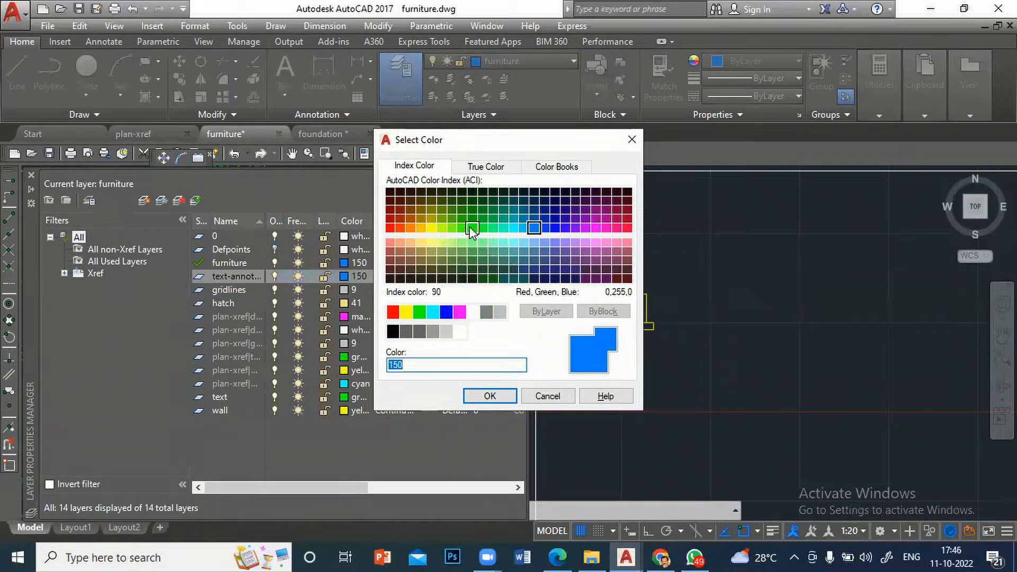
{"action": "left_click", "coordinate": [405, 228]}
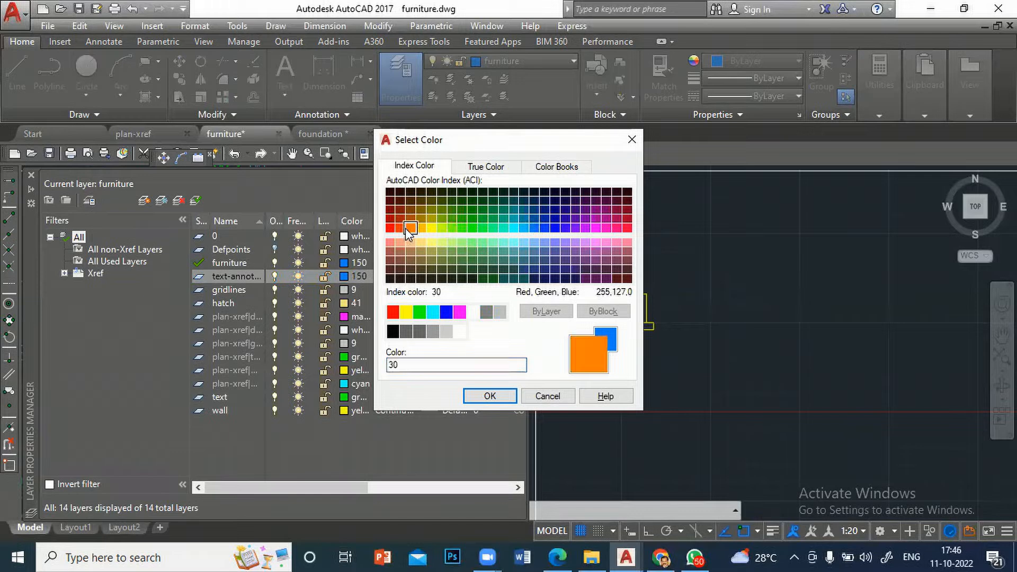
{"action": "left_click", "coordinate": [490, 397]}
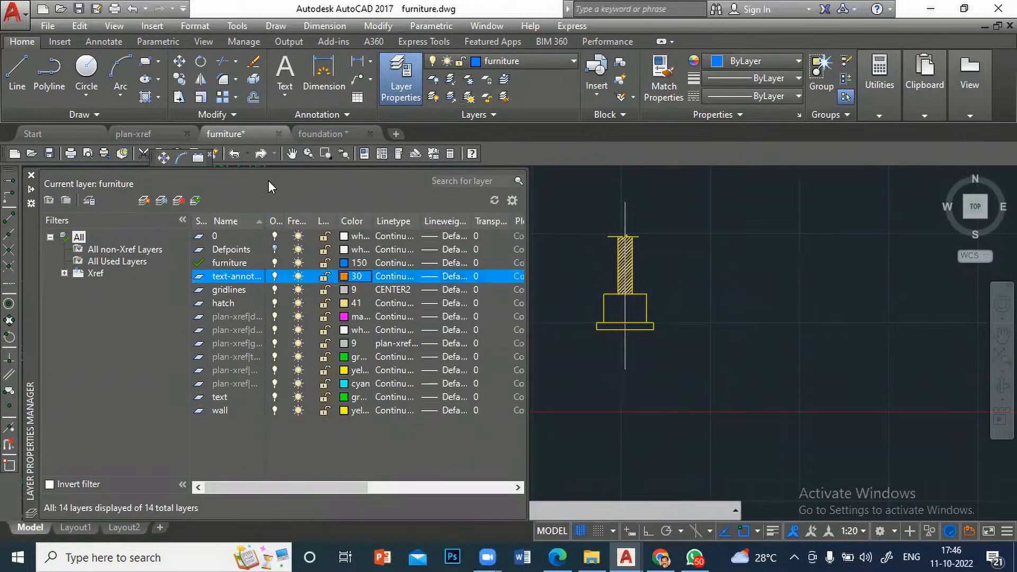
{"action": "left_click", "coordinate": [196, 201]}
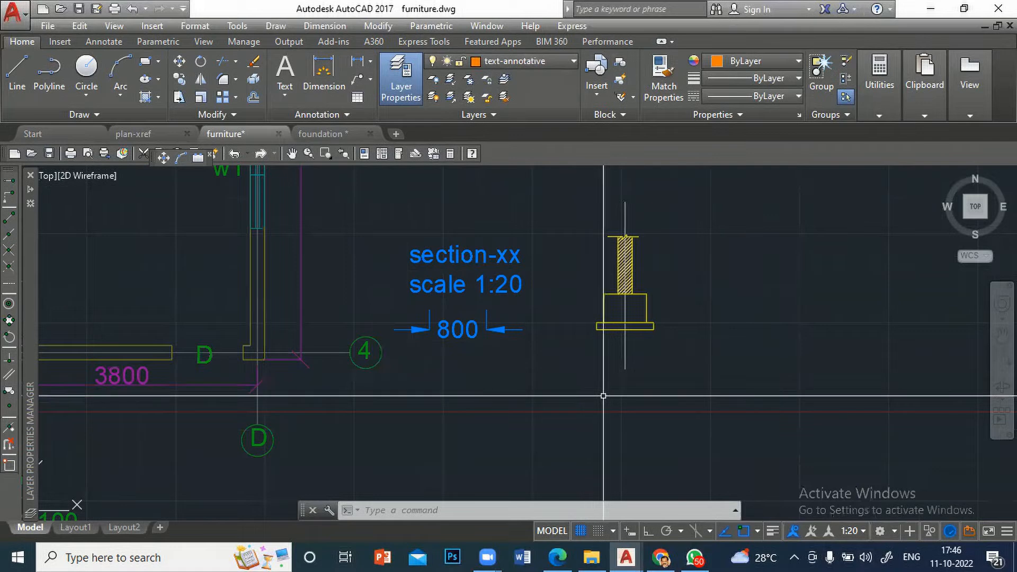
Step: Add single-line text reading "SECTION -XX" and "SCALE 1:20" on two lines just below the footing slab, with the default rotation of 0
{"action": "type", "text": "dtext"}
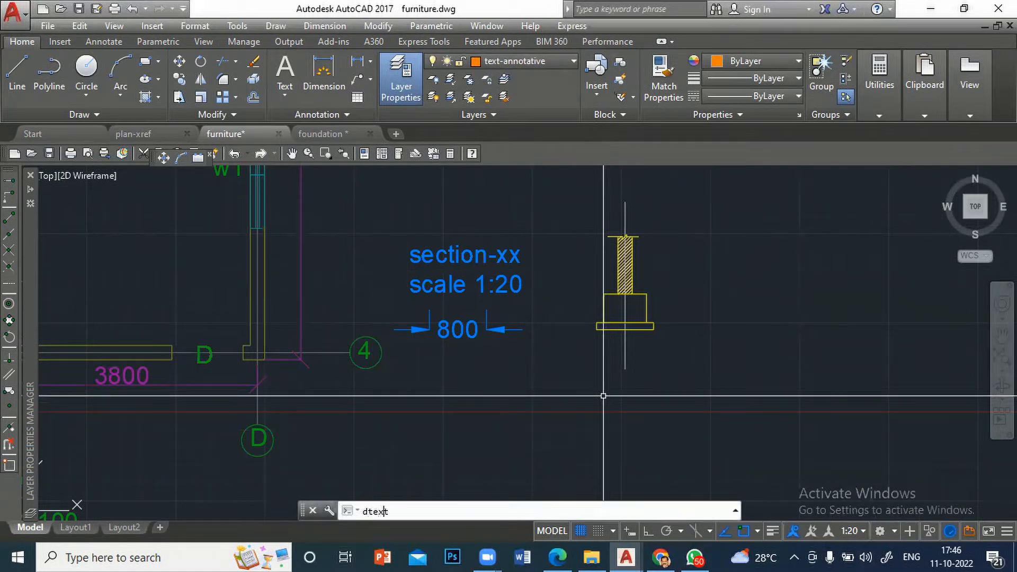
{"action": "key", "text": "Return"}
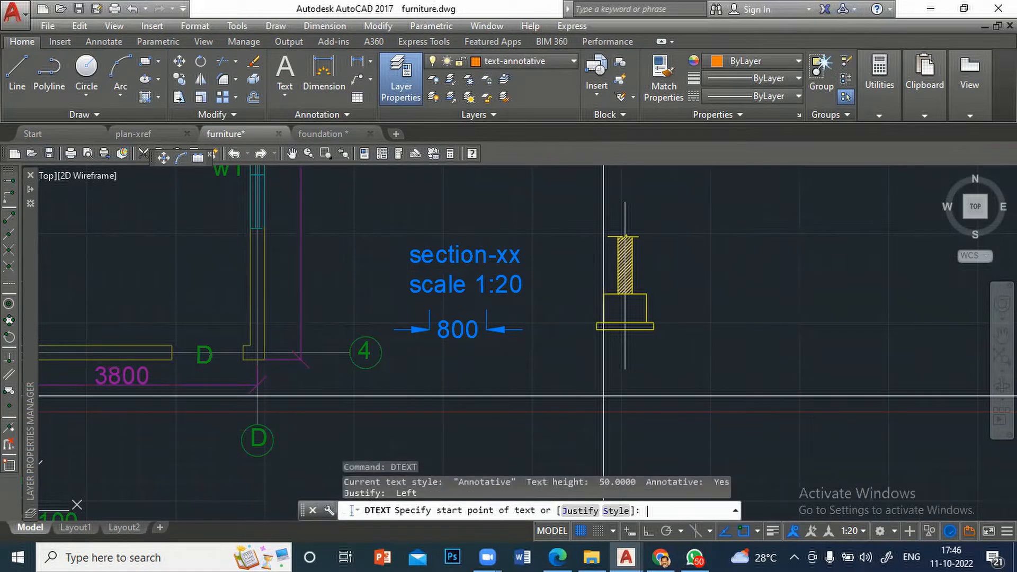
{"action": "left_click", "coordinate": [608, 351]}
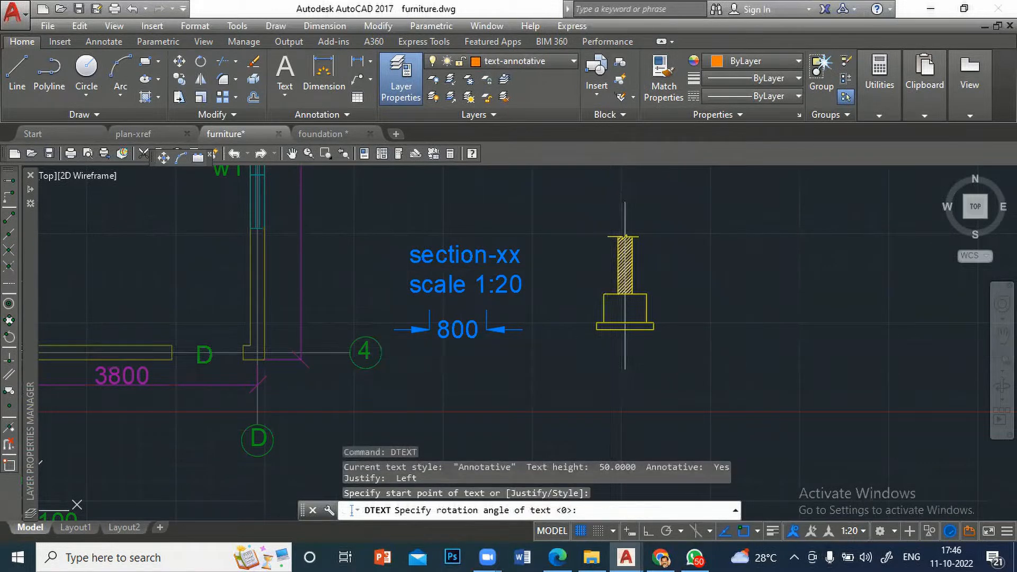
{"action": "key", "text": "Return"}
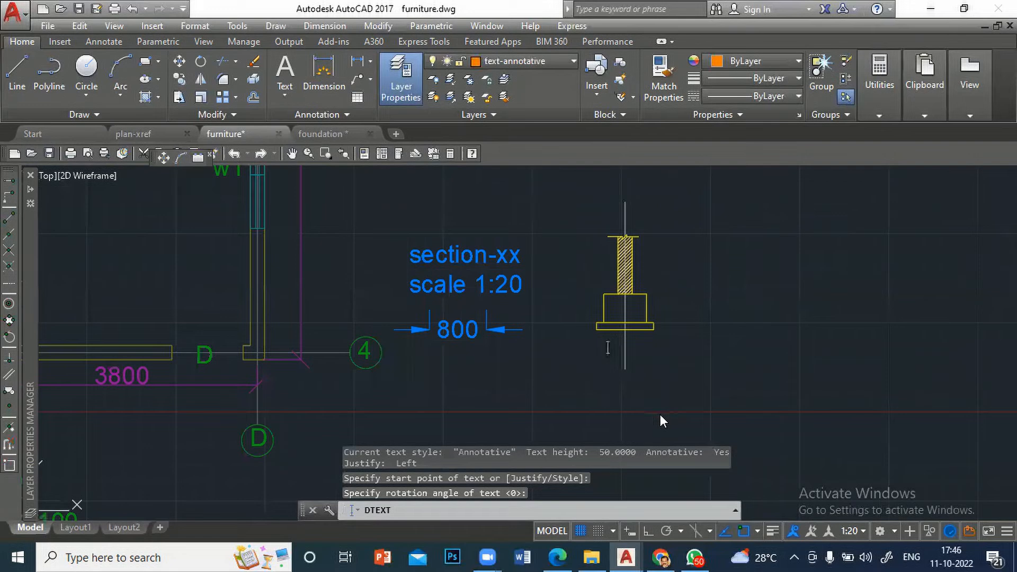
{"action": "type", "text": "SE"}
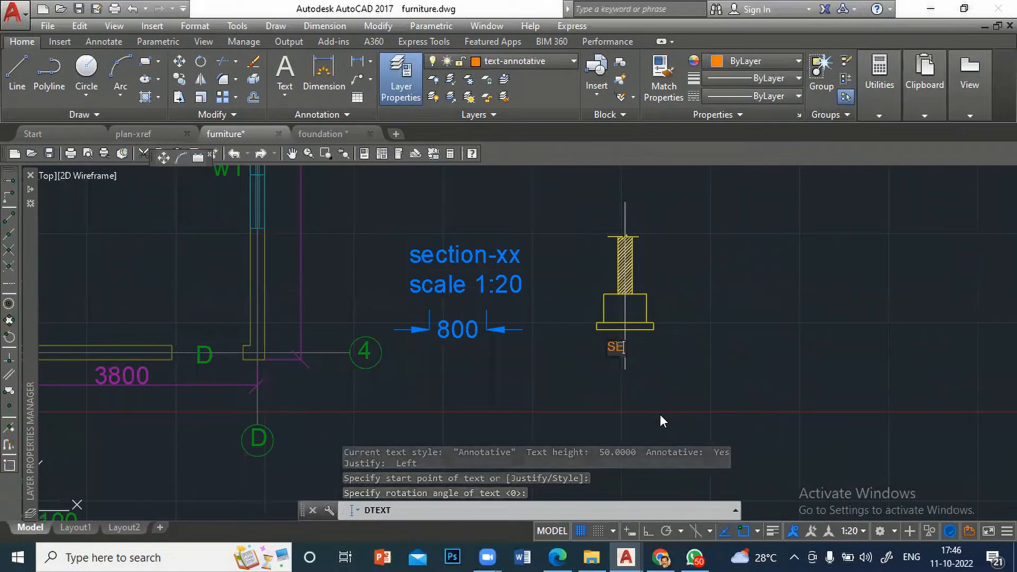
{"action": "type", "text": "CT"}
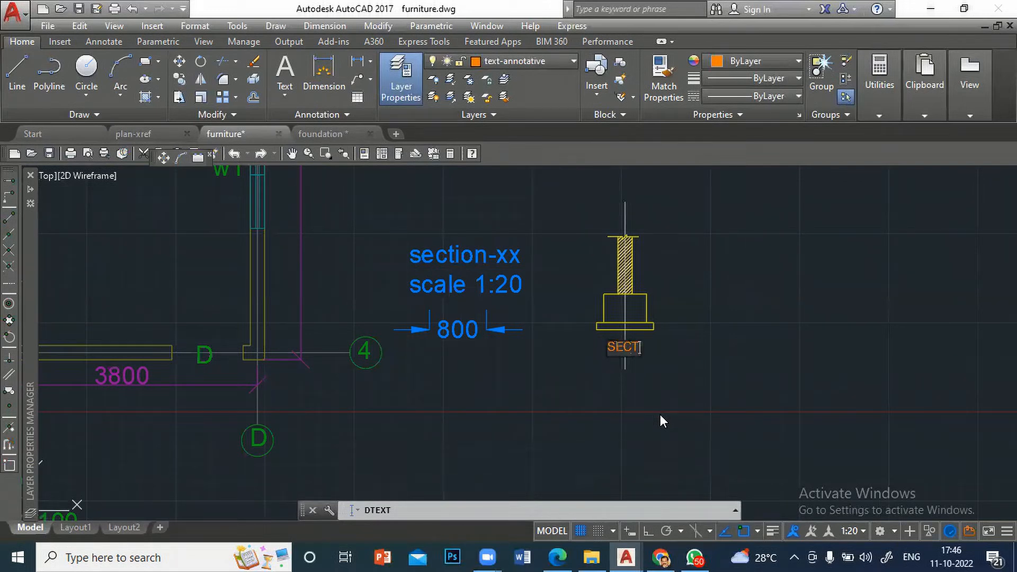
{"action": "type", "text": "ION -XX"}
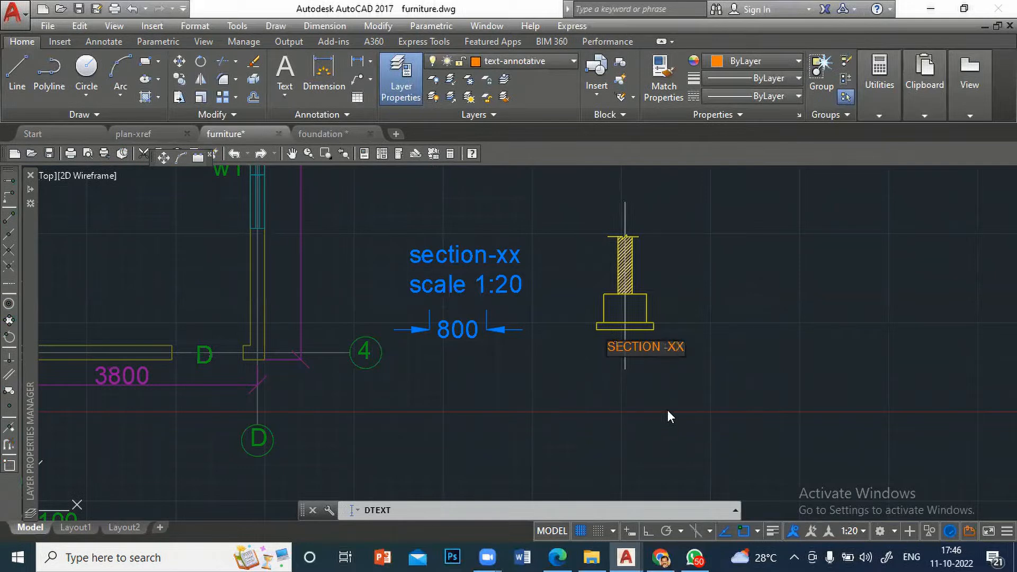
{"action": "key", "text": "Return"}
{"action": "type", "text": "S"}
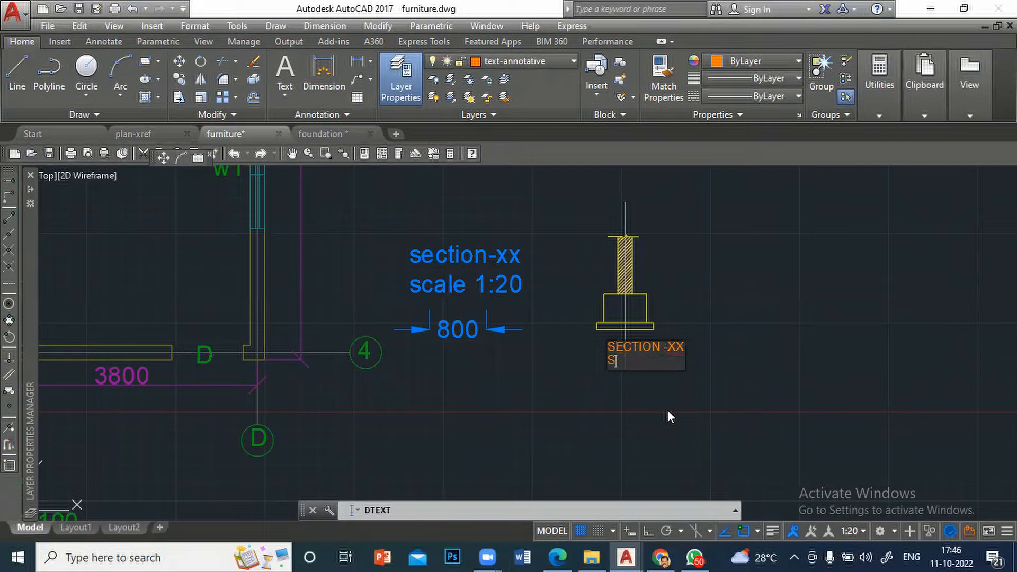
{"action": "type", "text": "CALE 1:20"}
{"action": "left_click", "coordinate": [731, 407]}
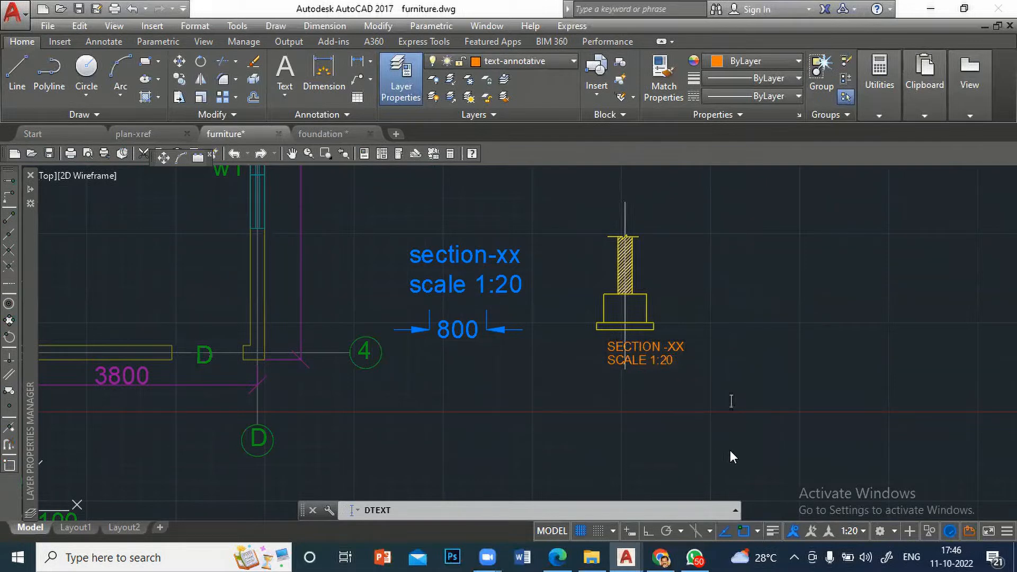
{"action": "key", "text": "Return"}
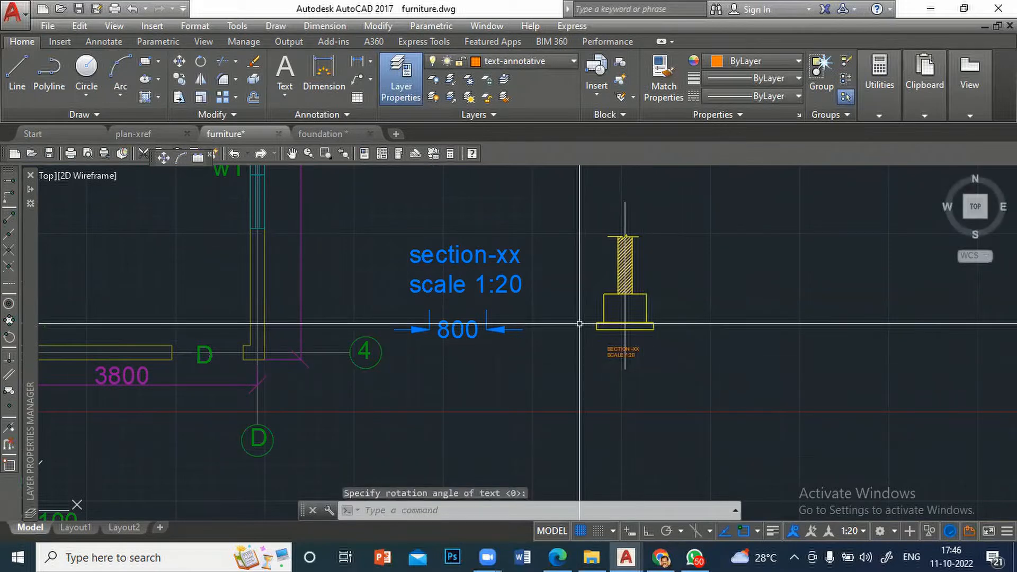
Step: Move the two-line SECTION -XX / SCALE 1:20 text up, closer to the underside of the footing slab
{"action": "scroll", "coordinate": [581, 323], "scroll_direction": "up", "scroll_amount": 5}
{"action": "scroll", "coordinate": [567, 371], "scroll_direction": "up", "scroll_amount": 2}
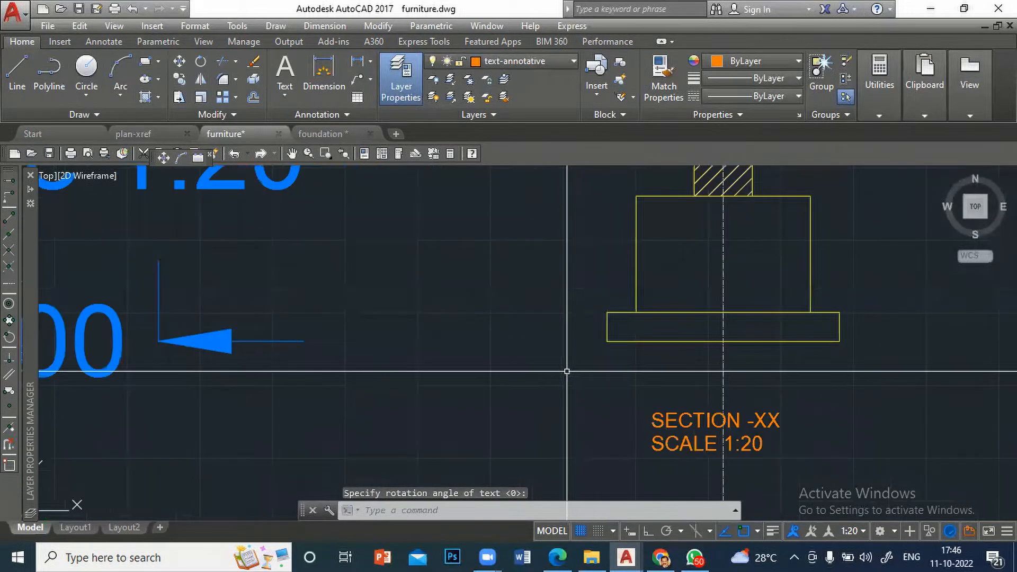
{"action": "type", "text": "m"}
{"action": "key", "text": "Return"}
{"action": "left_click", "coordinate": [703, 477]}
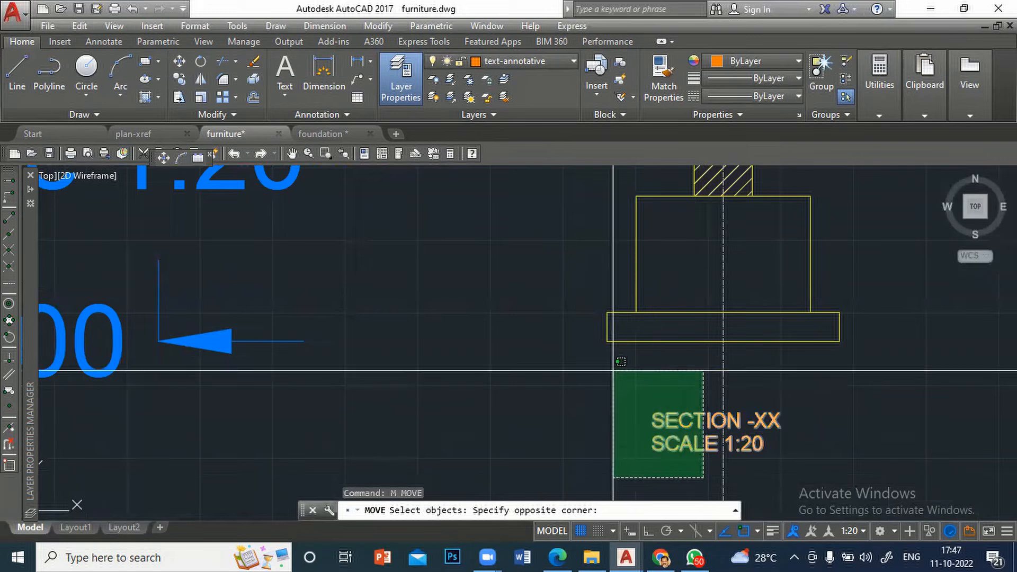
{"action": "left_click", "coordinate": [615, 364]}
{"action": "key", "text": "Return"}
{"action": "left_click", "coordinate": [615, 428]}
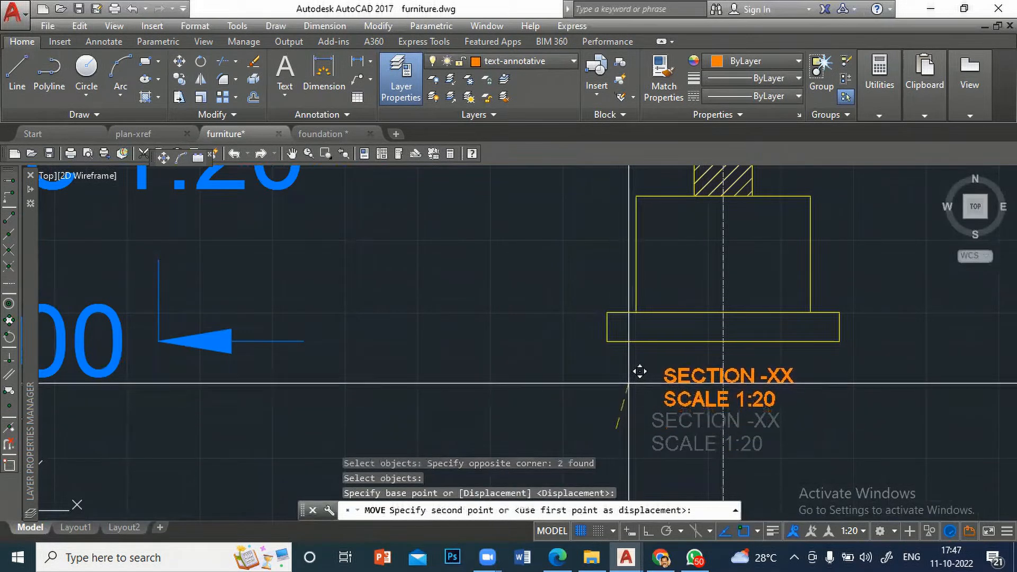
{"action": "left_click", "coordinate": [642, 369]}
{"action": "scroll", "coordinate": [580, 399], "scroll_direction": "down", "scroll_amount": 1}
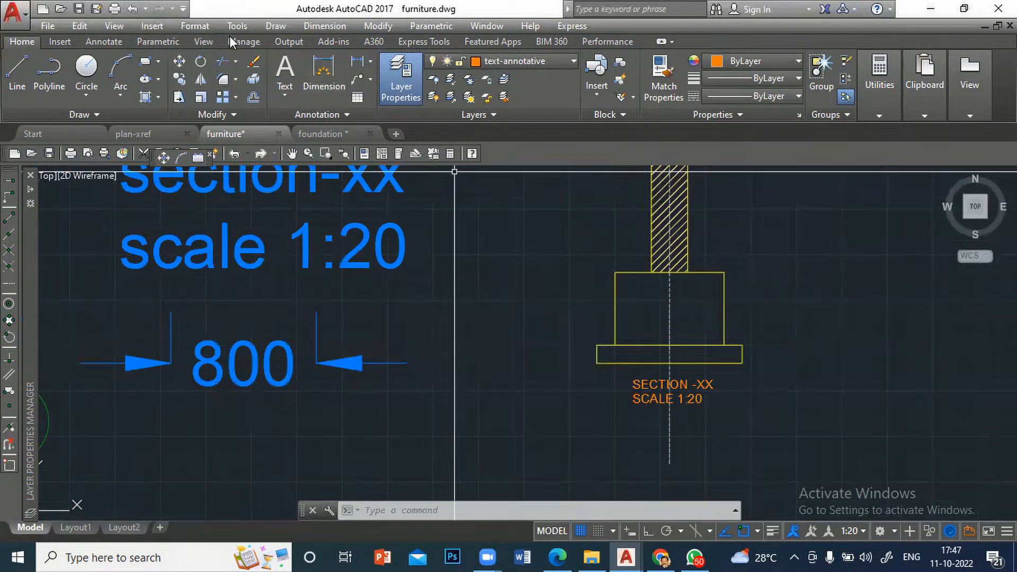
Step: Add a linear dimension across the full width of the bottom footing slab, placed just beneath it
{"action": "left_click", "coordinate": [326, 26]}
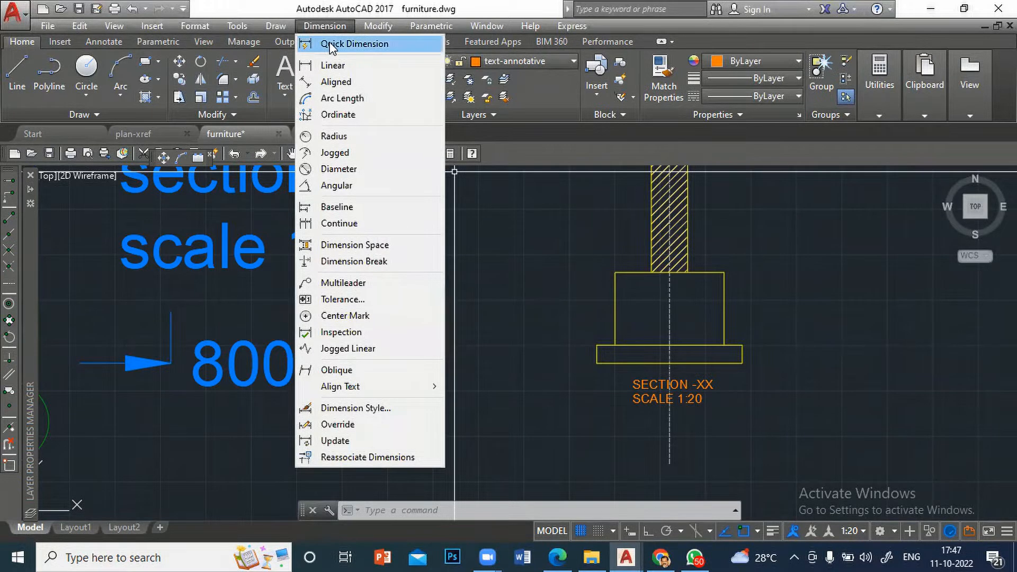
{"action": "mouse_move", "coordinate": [276, 26]}
{"action": "left_click", "coordinate": [79, 252]}
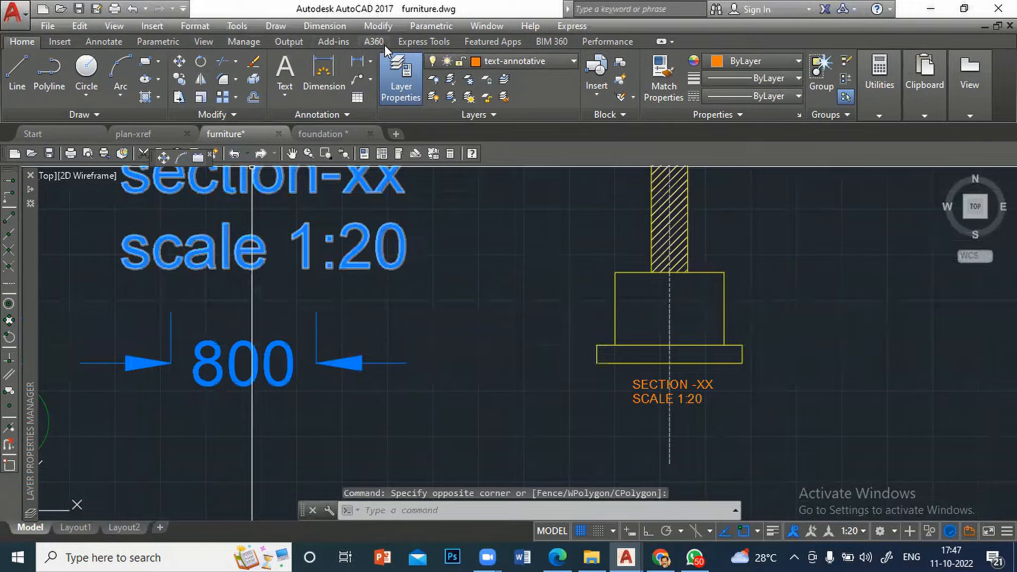
{"action": "left_click", "coordinate": [113, 42]}
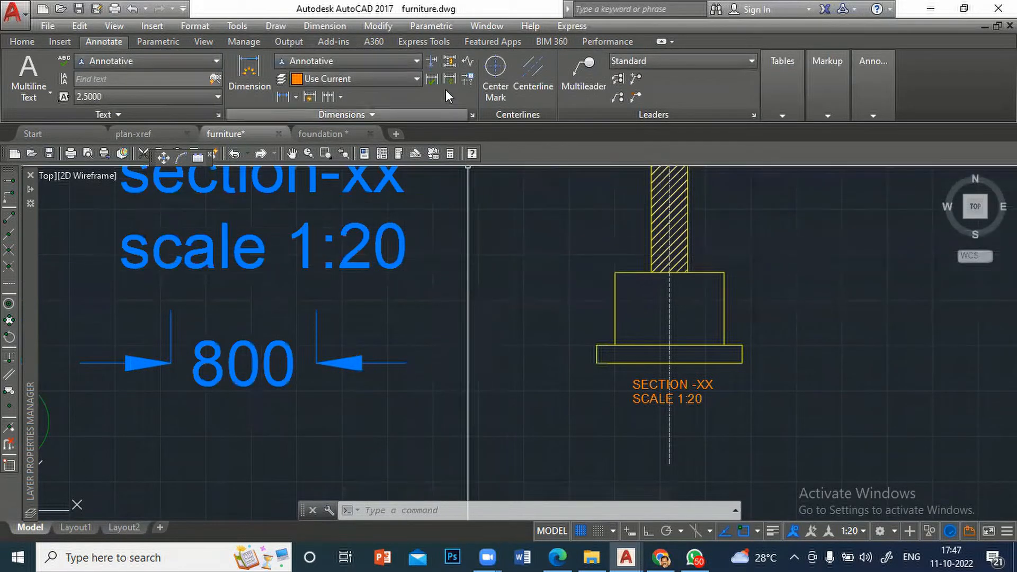
{"action": "left_click", "coordinate": [281, 96]}
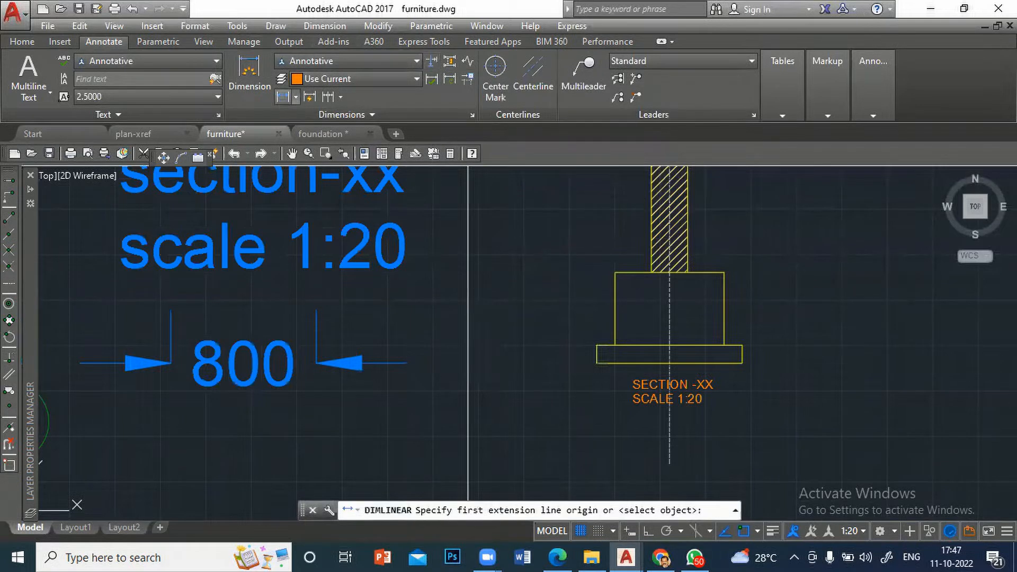
{"action": "left_click", "coordinate": [597, 363]}
{"action": "left_click", "coordinate": [742, 362]}
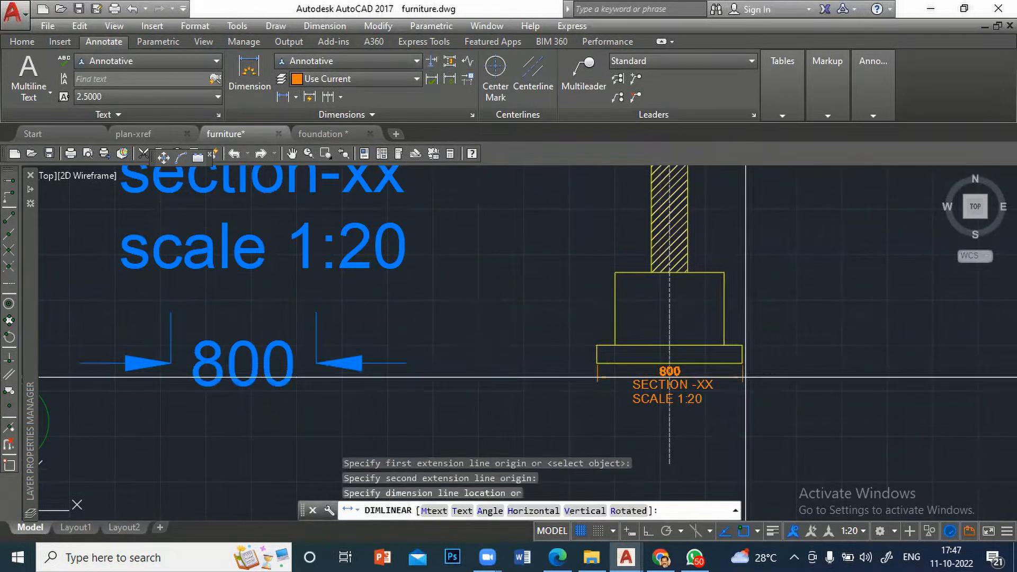
{"action": "left_click", "coordinate": [747, 381]}
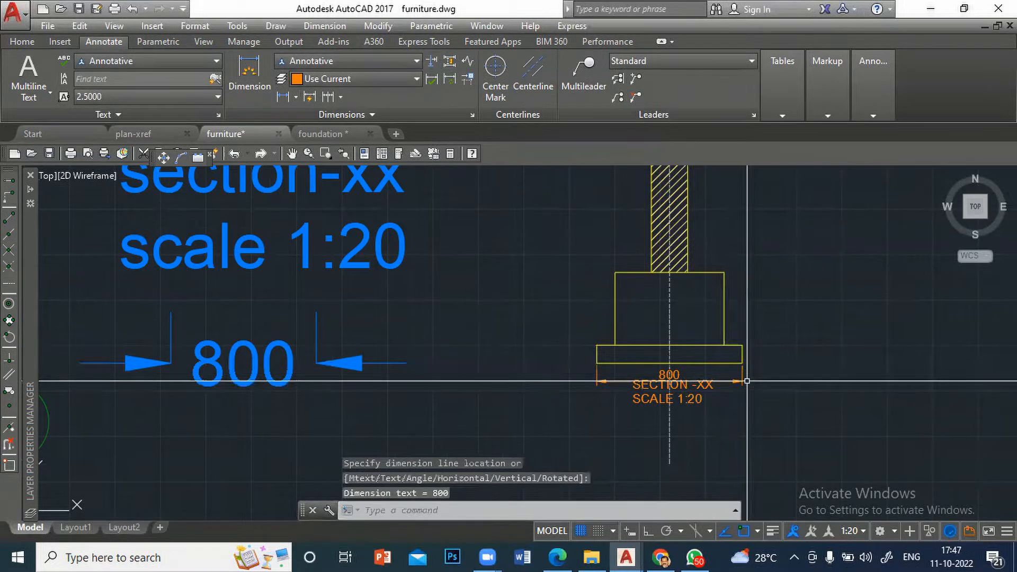
Step: Move the orange SECTION -XX and SCALE 1:20 text lines down, clear of the slab width dimension
{"action": "type", "text": "m"}
{"action": "key", "text": "Return"}
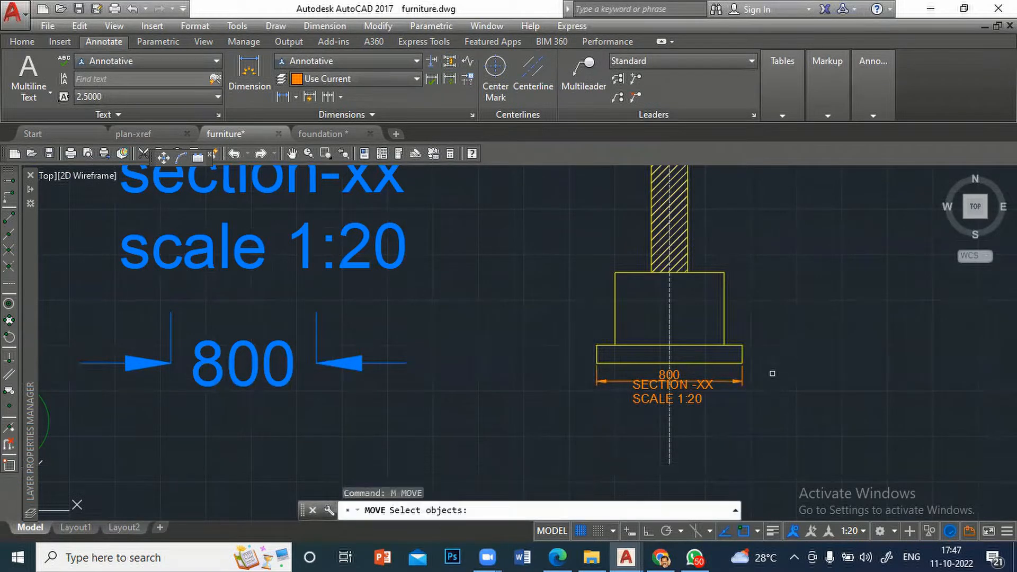
{"action": "left_click", "coordinate": [700, 399]}
{"action": "left_click", "coordinate": [709, 380]}
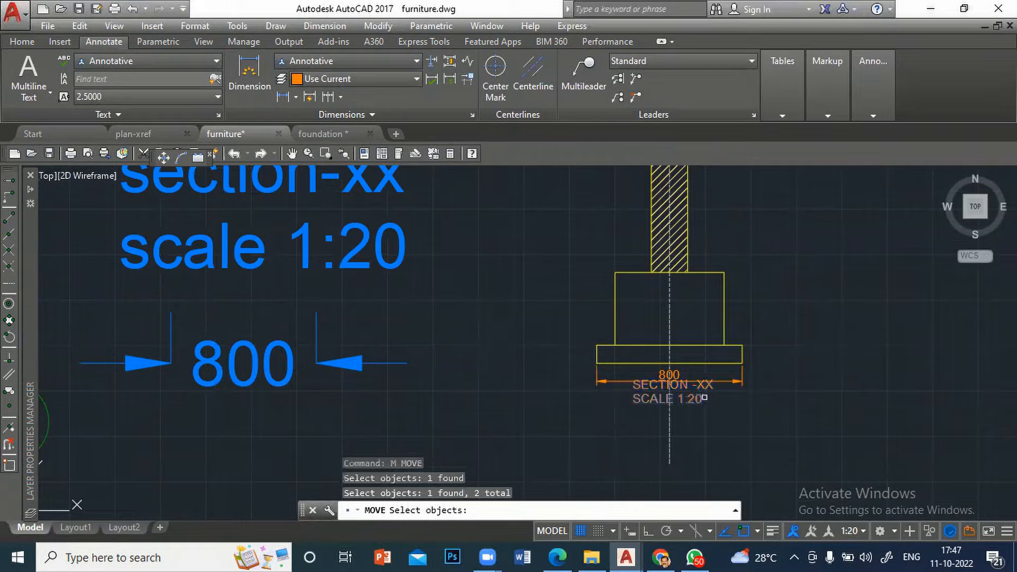
{"action": "key", "text": "Return"}
{"action": "left_click", "coordinate": [712, 402]}
{"action": "left_click", "coordinate": [711, 421]}
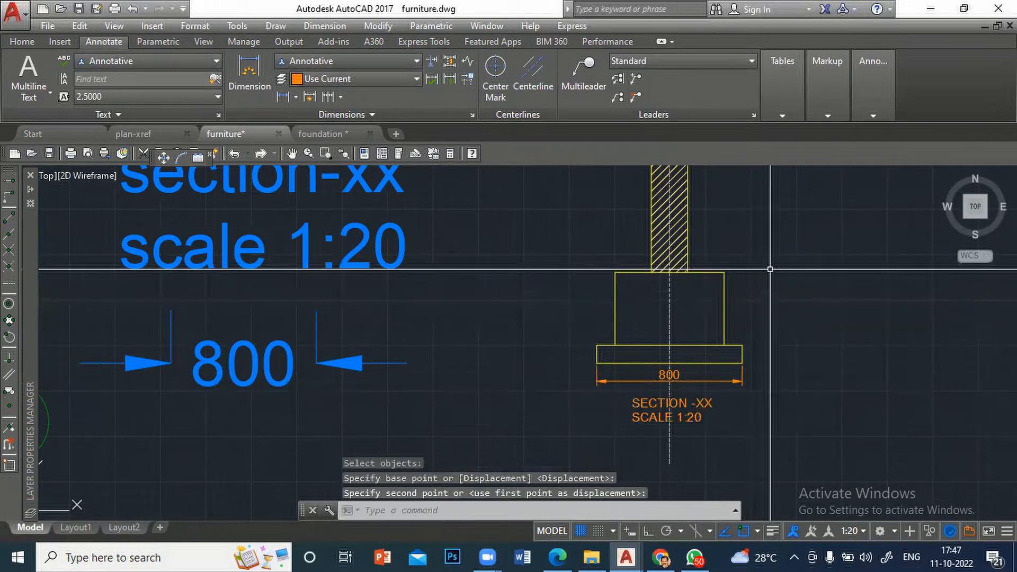
Step: Add a linear dimension for the width of the footing block, placed inside it just above the slab
{"action": "scroll", "coordinate": [768, 269], "scroll_direction": "down", "scroll_amount": 2}
{"action": "scroll", "coordinate": [766, 269], "scroll_direction": "up", "scroll_amount": 2}
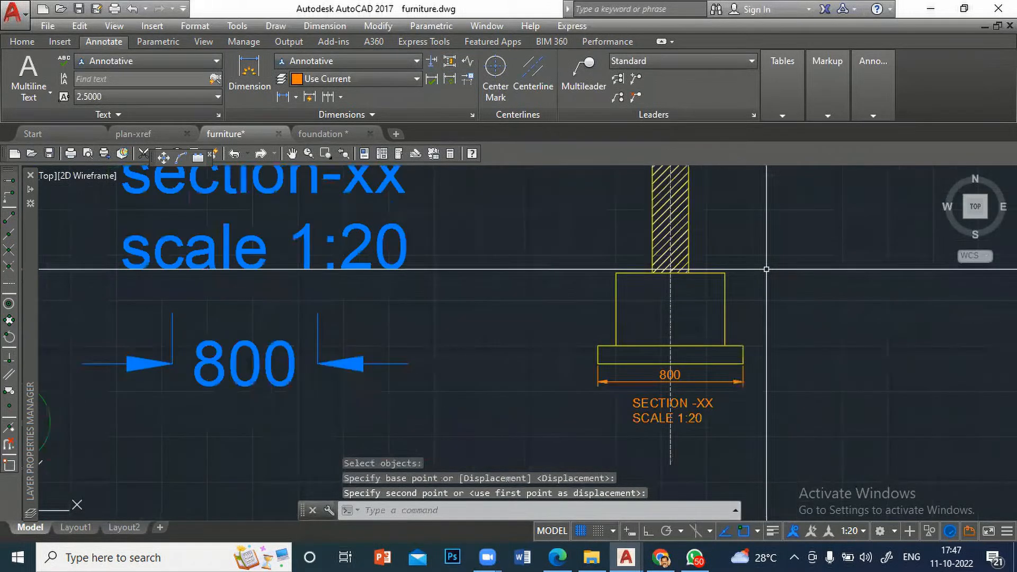
{"action": "left_click", "coordinate": [281, 95]}
{"action": "left_click", "coordinate": [617, 345]}
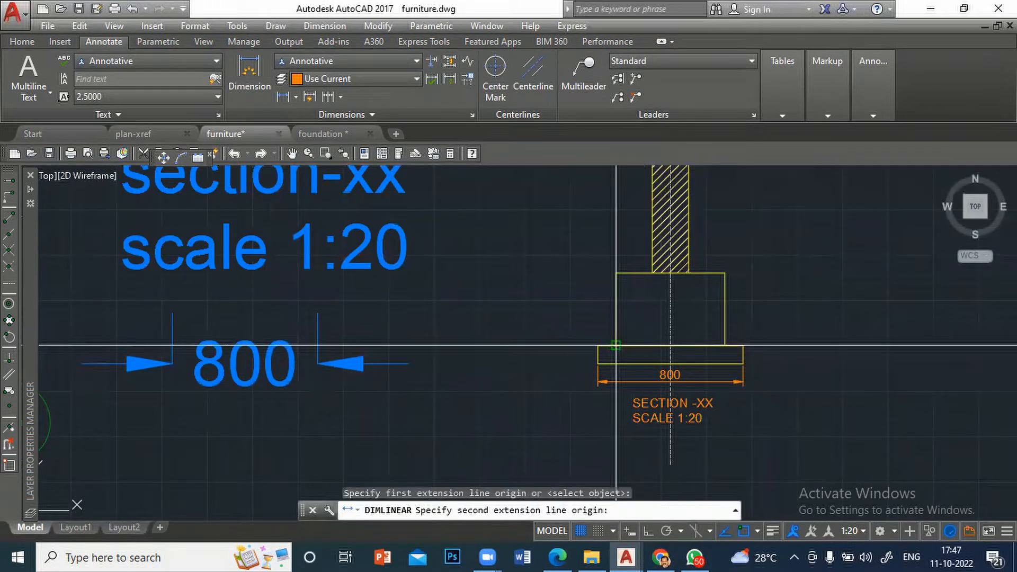
{"action": "left_click", "coordinate": [725, 345]}
{"action": "left_click", "coordinate": [662, 331]}
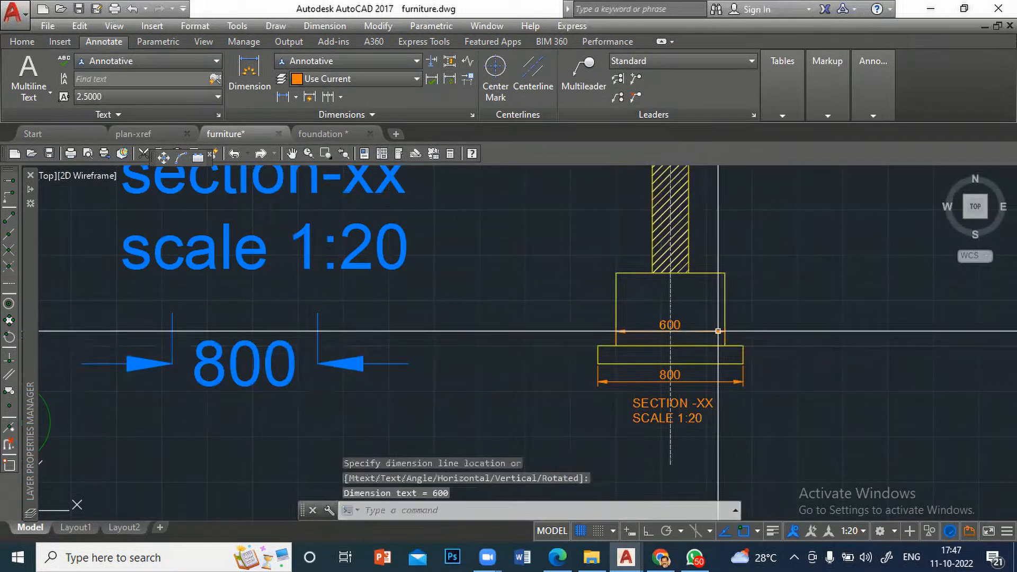
Step: Add a linear dimension for the hatched wall's width, placed just below the wall's base inside the footing block
{"action": "right_click", "coordinate": [648, 300]}
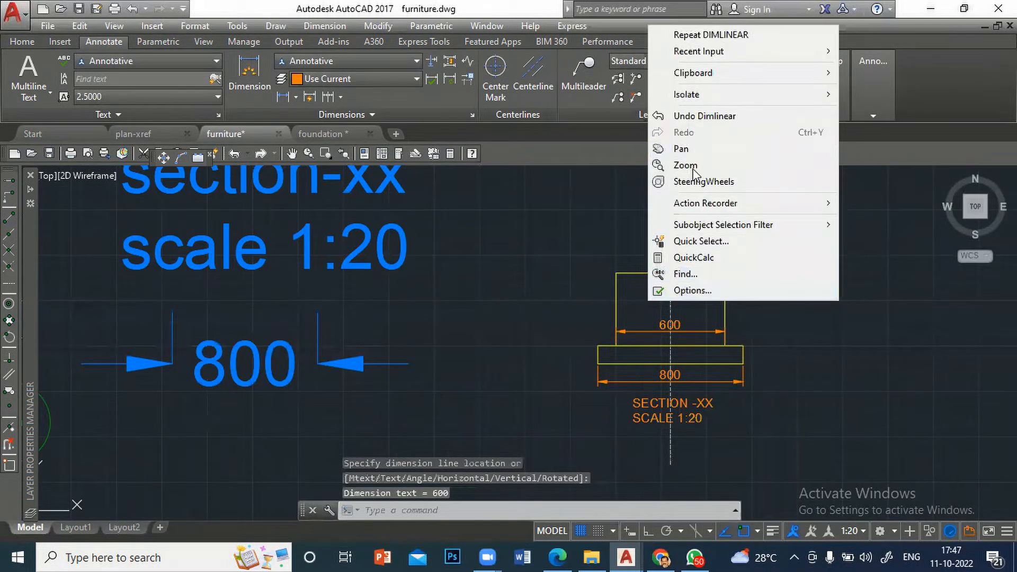
{"action": "left_click", "coordinate": [696, 33]}
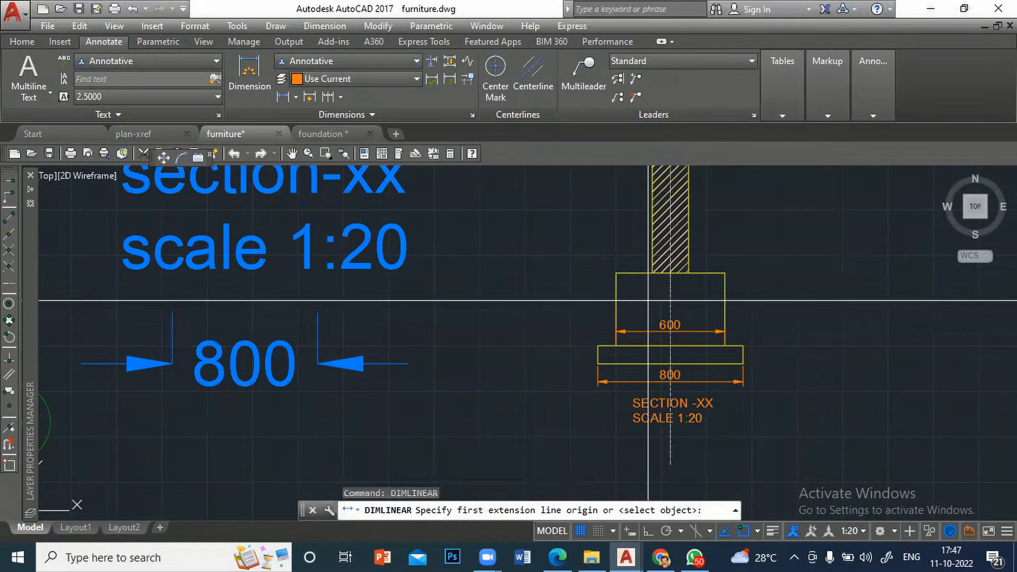
{"action": "left_click", "coordinate": [652, 273]}
{"action": "left_click", "coordinate": [688, 272]}
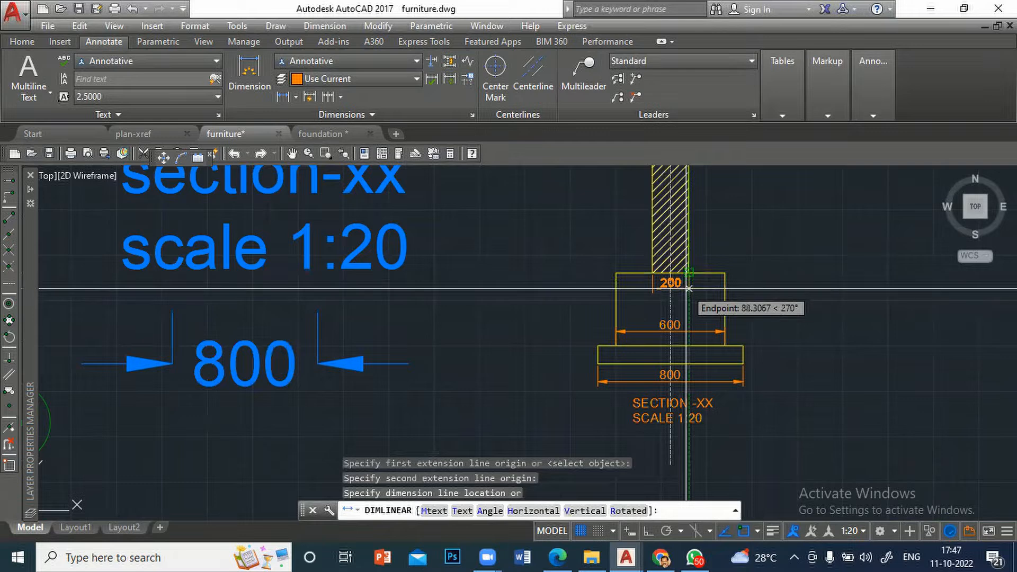
{"action": "left_click", "coordinate": [689, 286]}
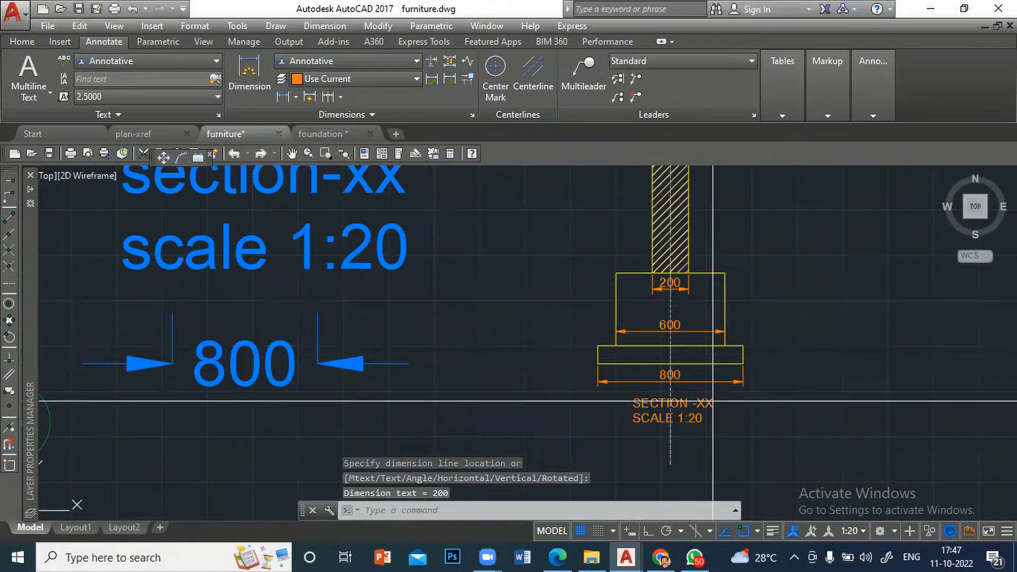
Step: Add a vertical linear dimension for the bottom slab's thickness, placed beyond its right end
{"action": "key", "text": "Return"}
{"action": "left_click", "coordinate": [744, 347]}
{"action": "left_click", "coordinate": [743, 364]}
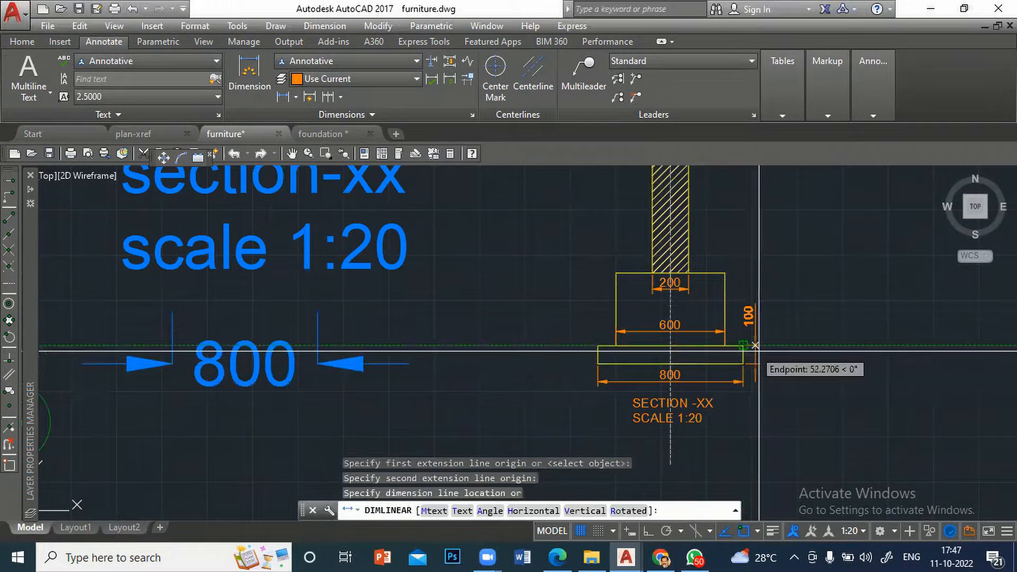
{"action": "left_click", "coordinate": [760, 318]}
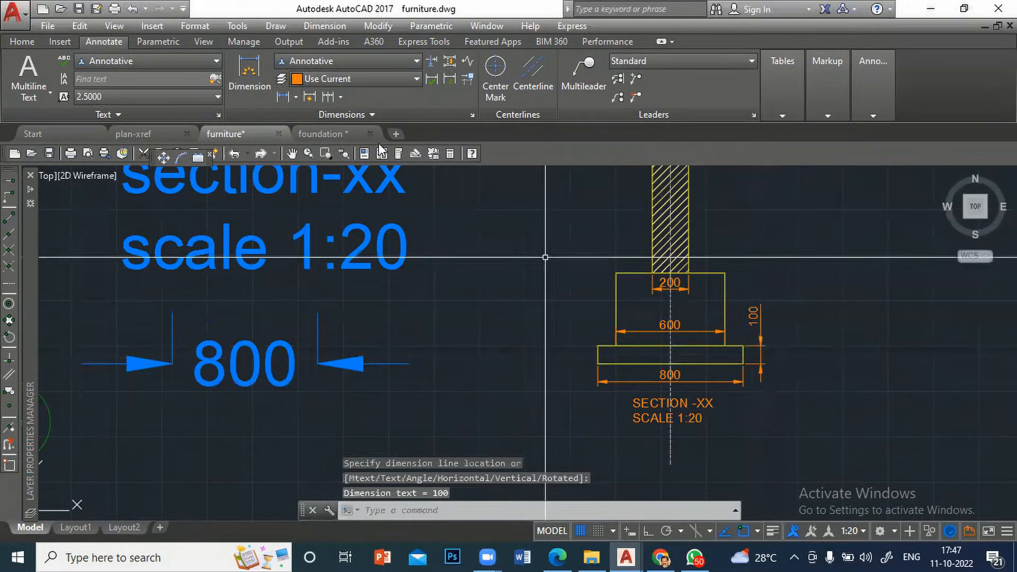
Step: Continue the vertical dimension from the slab up to the top of the footing block
{"action": "left_click", "coordinate": [326, 97]}
{"action": "left_click", "coordinate": [724, 274]}
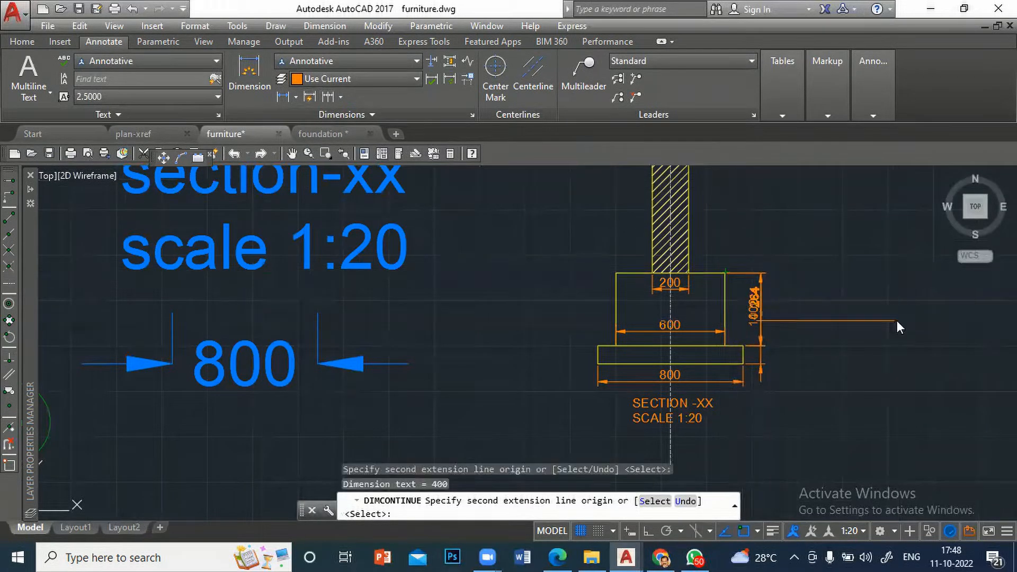
{"action": "right_click", "coordinate": [896, 320]}
{"action": "left_click", "coordinate": [930, 331]}
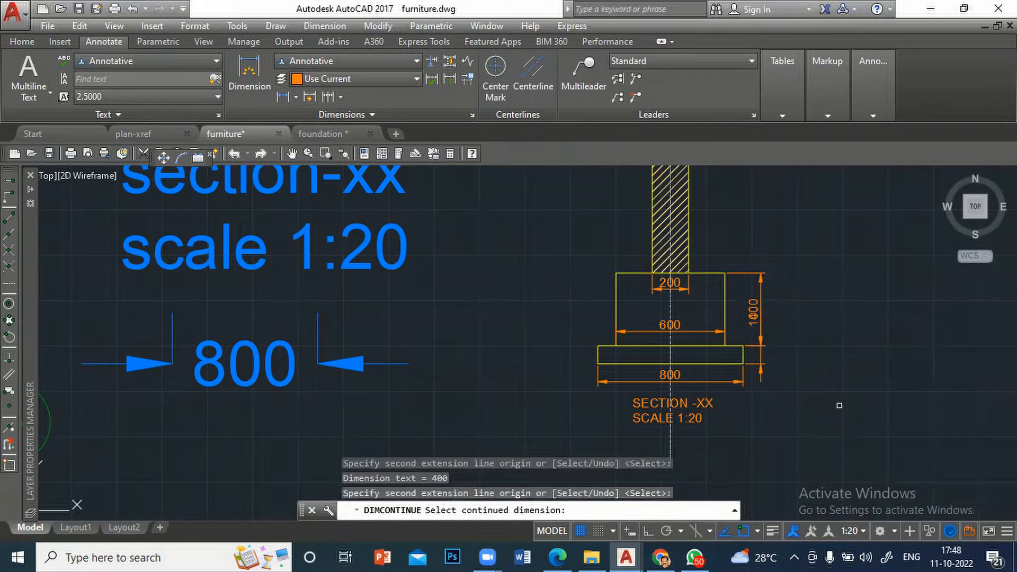
{"action": "key", "text": "Return"}
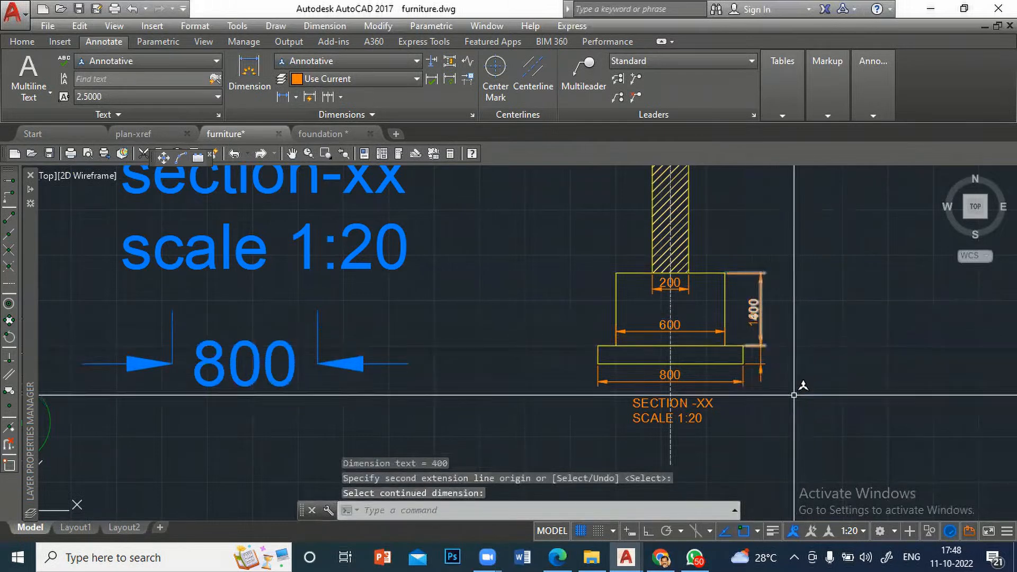
Step: Reposition the slab thickness dimension's text below the slab so it no longer overlaps the block height dimension's text
{"action": "left_click", "coordinate": [759, 327]}
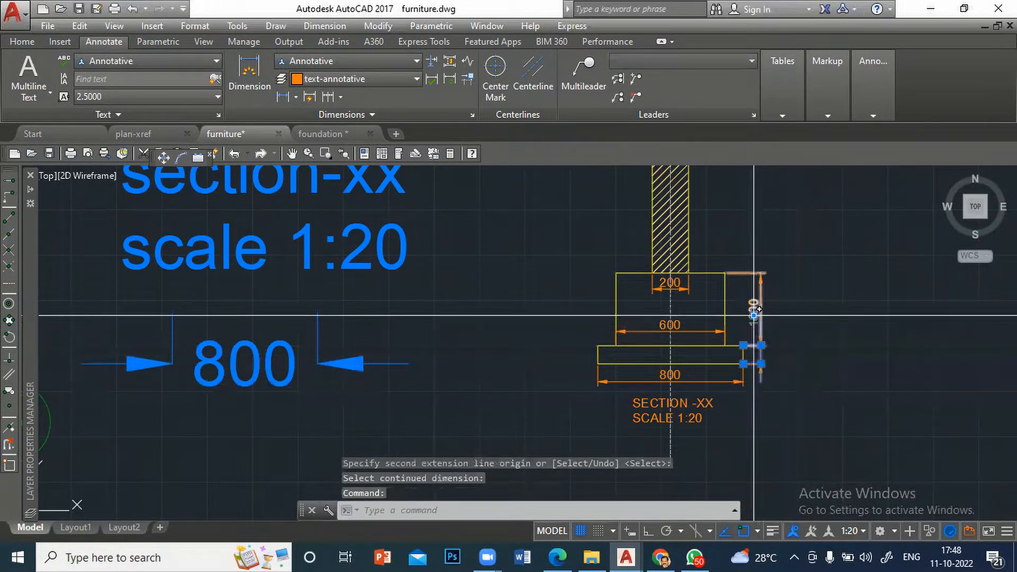
{"action": "key", "text": "Escape"}
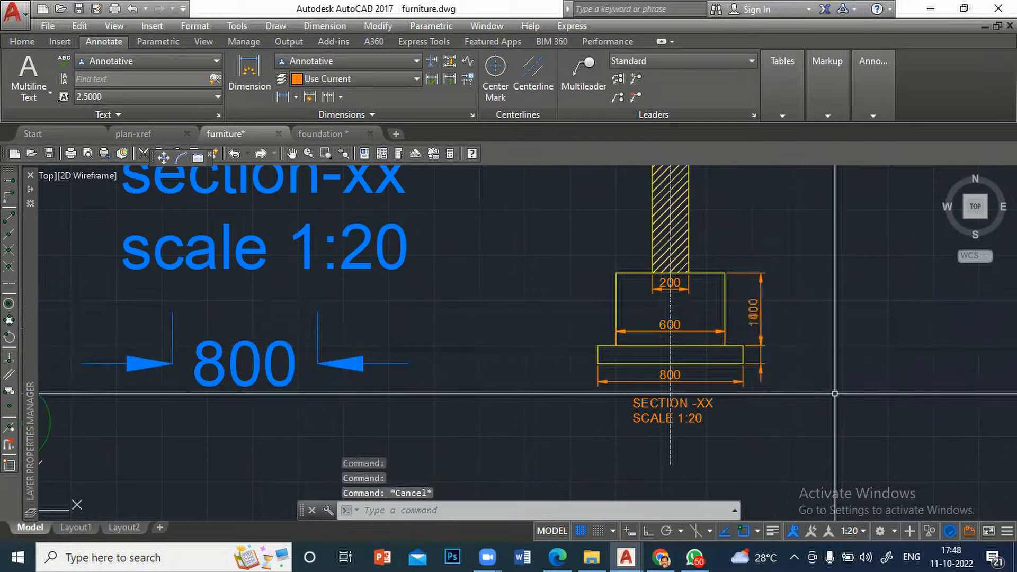
{"action": "left_click", "coordinate": [761, 372]}
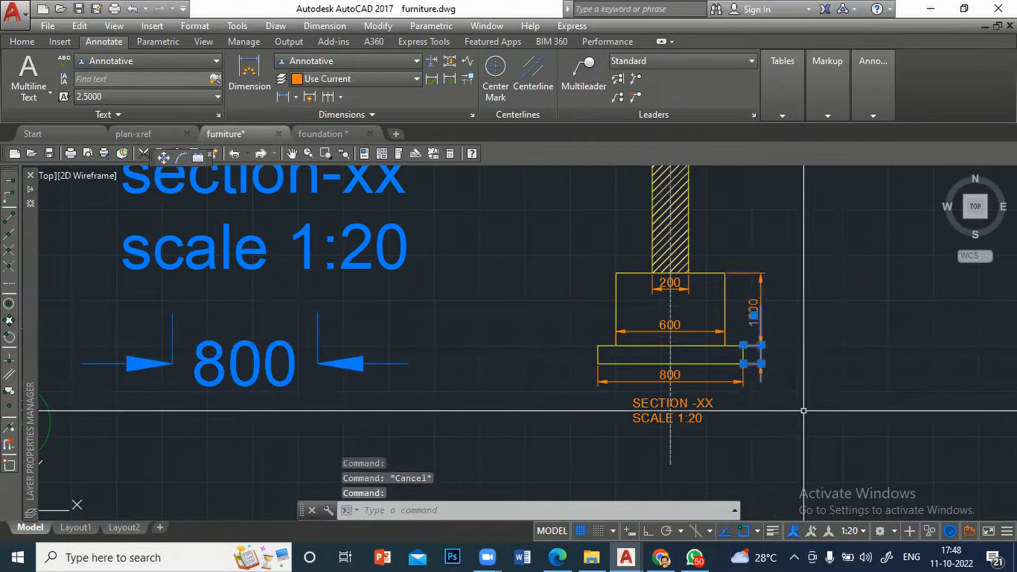
{"action": "left_click", "coordinate": [754, 314]}
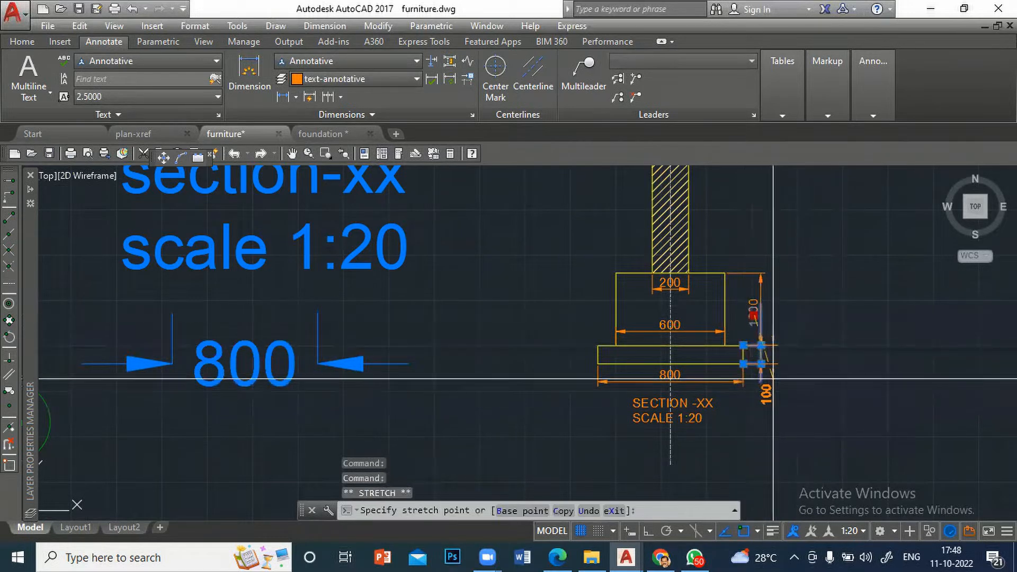
{"action": "left_click", "coordinate": [761, 401]}
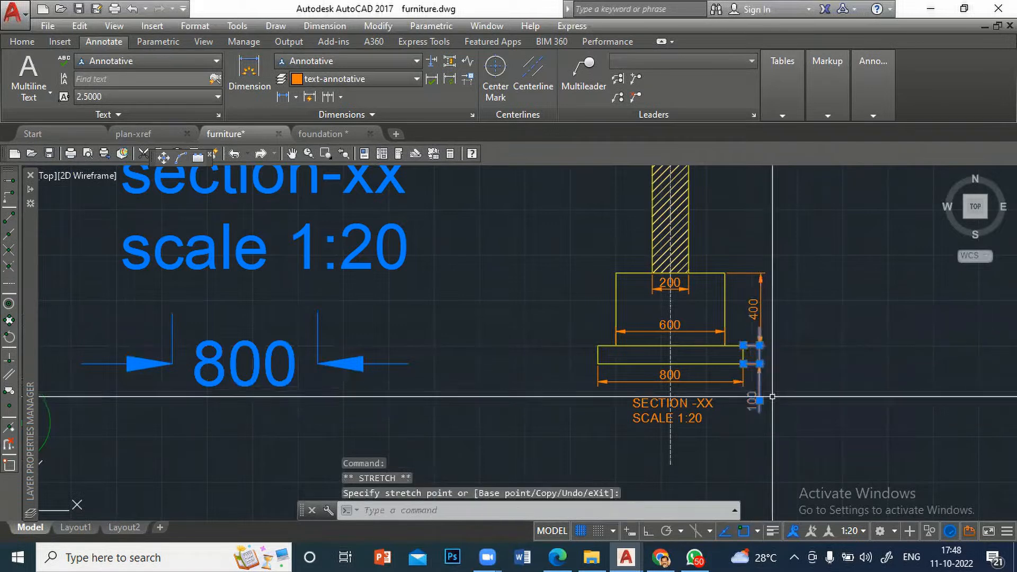
{"action": "key", "text": "Escape"}
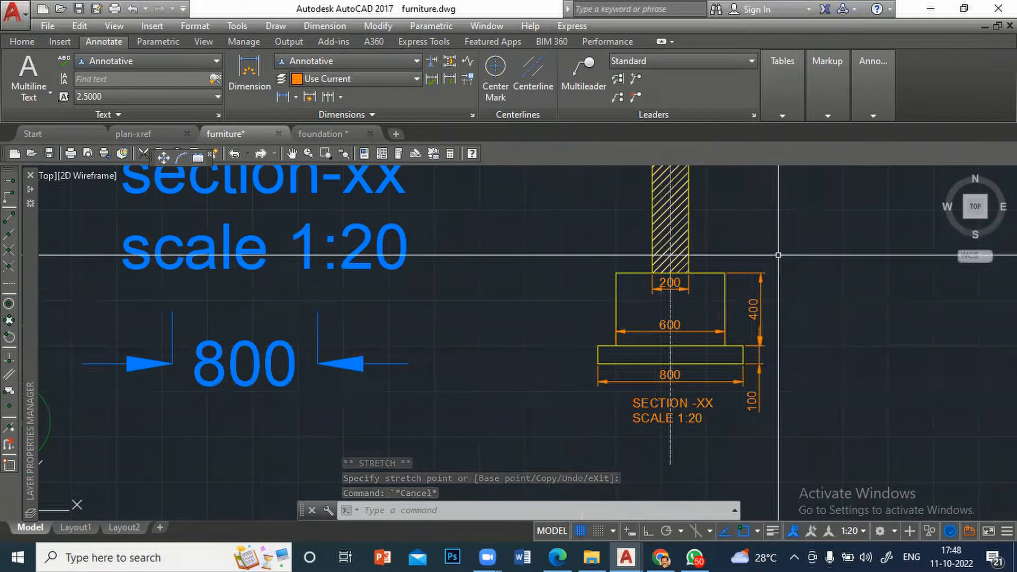
Step: Save the furniture drawing with the whole footing section in view
{"action": "scroll", "coordinate": [775, 256], "scroll_direction": "down", "scroll_amount": 2}
{"action": "middle_click_drag", "start_coordinate": [778, 233], "coordinate": [723, 300]}
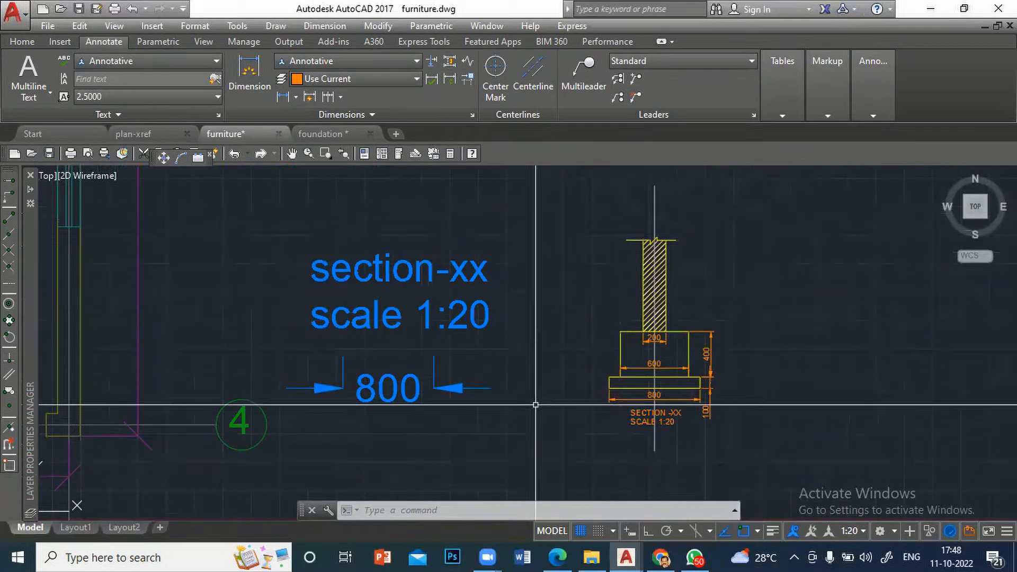
{"action": "left_click", "coordinate": [81, 9]}
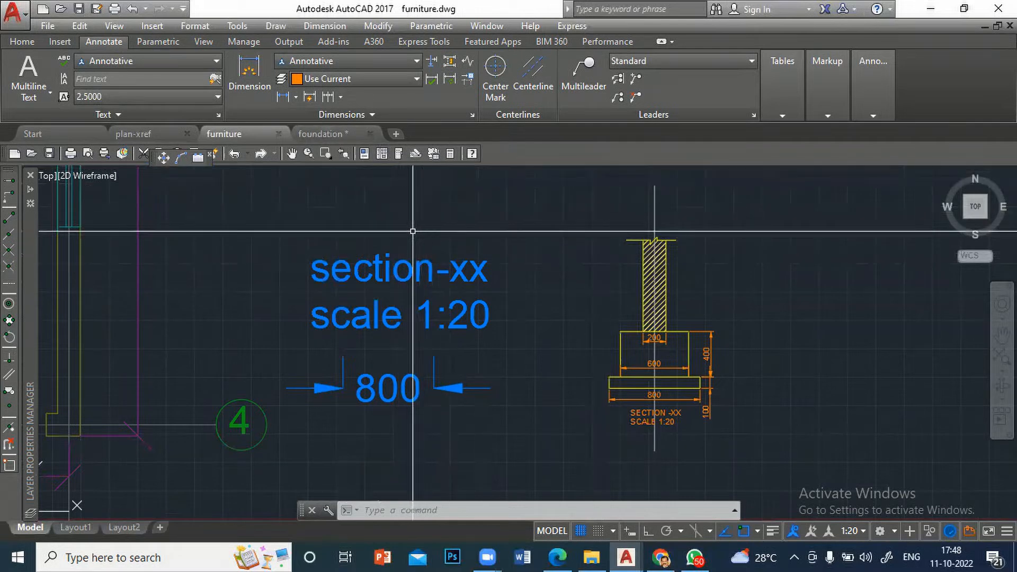
Step: Freeze the plan-xref|text layer to hide the floor plan's labels
{"action": "scroll", "coordinate": [415, 223], "scroll_direction": "down", "scroll_amount": 5}
{"action": "scroll", "coordinate": [345, 274], "scroll_direction": "down", "scroll_amount": 2}
{"action": "middle_click_drag", "start_coordinate": [345, 274], "coordinate": [543, 390]}
{"action": "scroll", "coordinate": [544, 389], "scroll_direction": "up", "scroll_amount": 2}
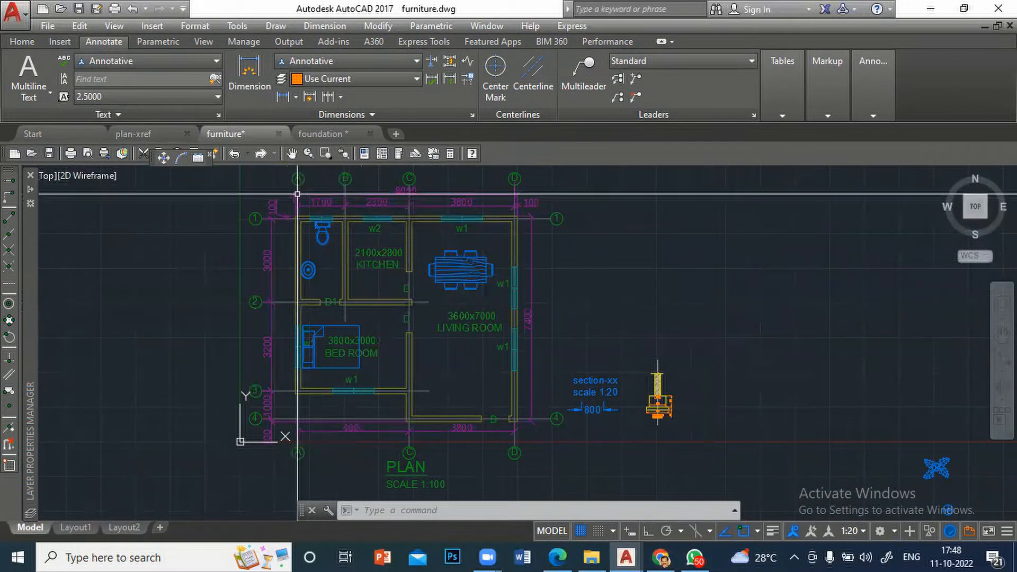
{"action": "scroll", "coordinate": [324, 242], "scroll_direction": "up", "scroll_amount": 2}
{"action": "middle_click_drag", "start_coordinate": [324, 242], "coordinate": [397, 318]}
{"action": "scroll", "coordinate": [490, 360], "scroll_direction": "up", "scroll_amount": 3}
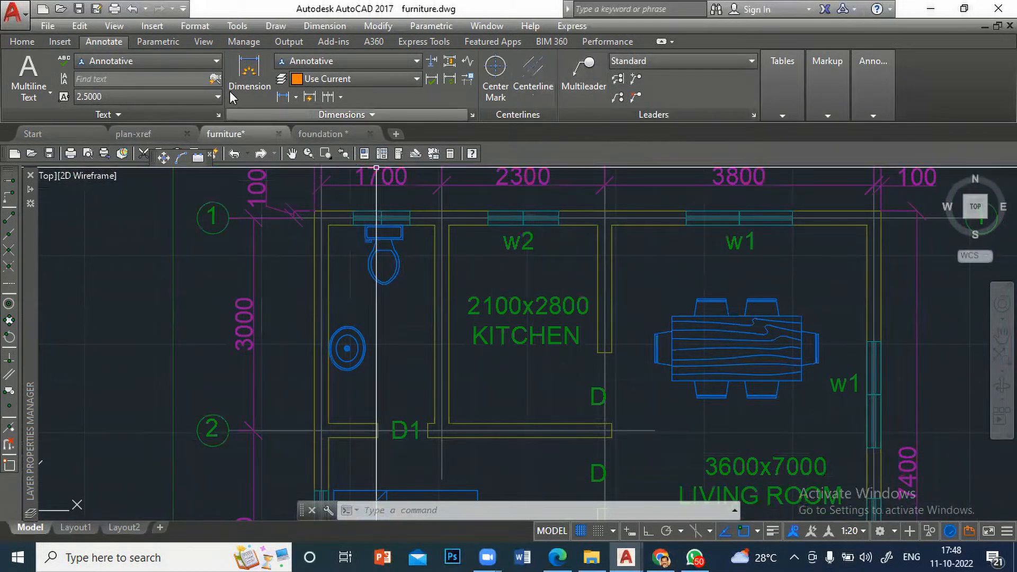
{"action": "left_click", "coordinate": [18, 43]}
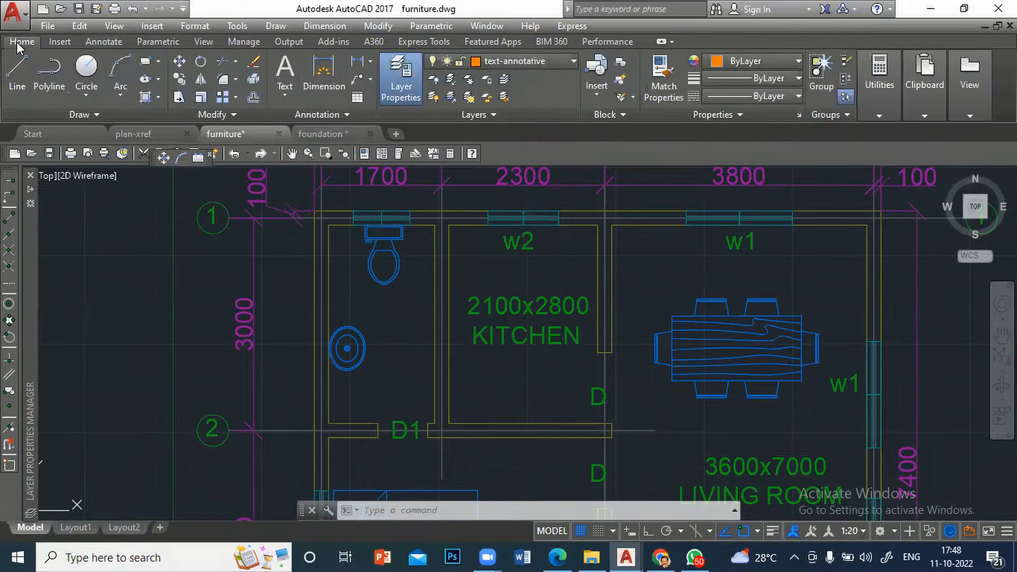
{"action": "left_click", "coordinate": [569, 62]}
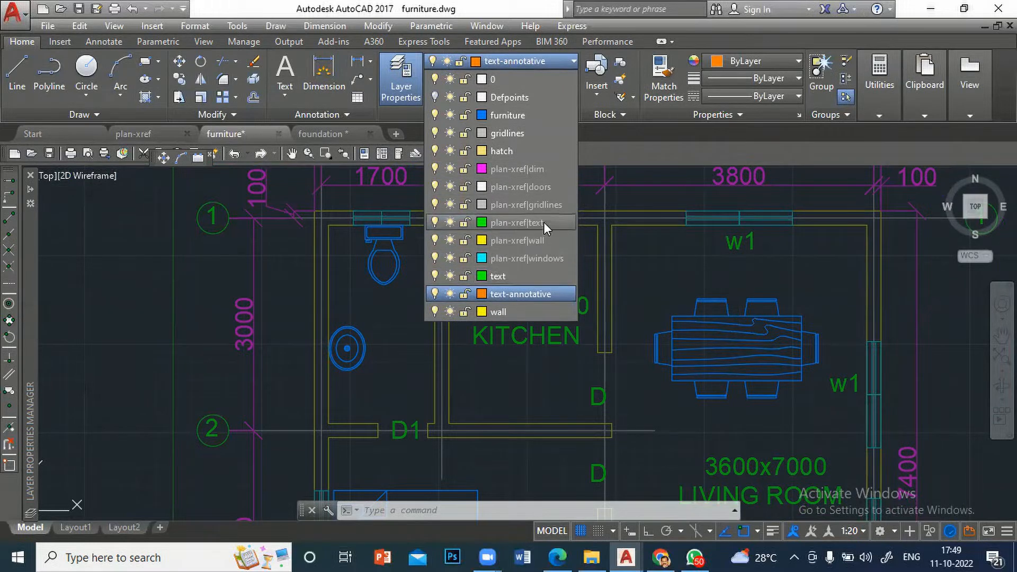
{"action": "left_click", "coordinate": [450, 222]}
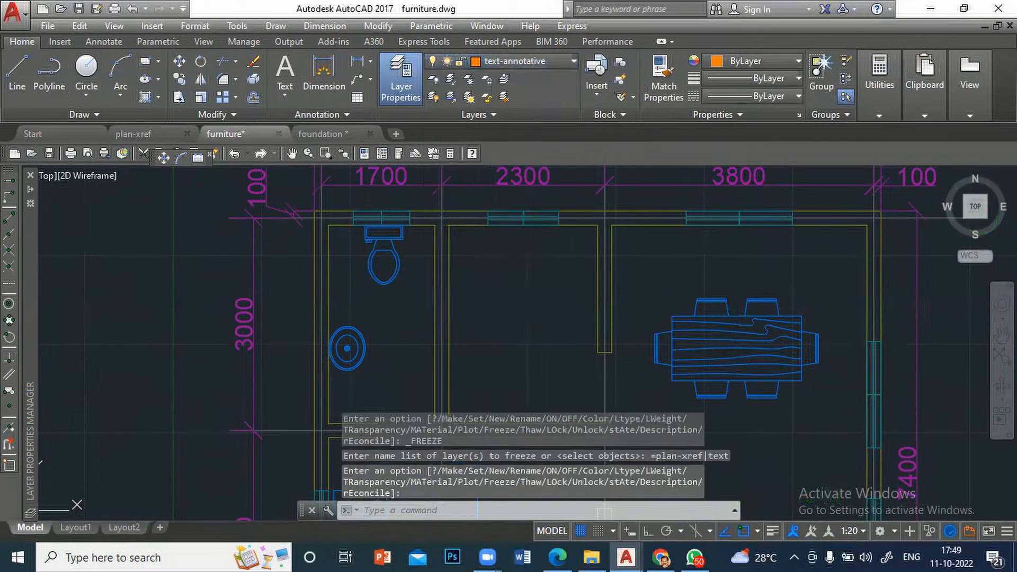
Step: Draw a line across the toilet doorway, joining the two wall ends on the bedroom side
{"action": "scroll", "coordinate": [495, 341], "scroll_direction": "down", "scroll_amount": 2}
{"action": "scroll", "coordinate": [495, 342], "scroll_direction": "up", "scroll_amount": 2}
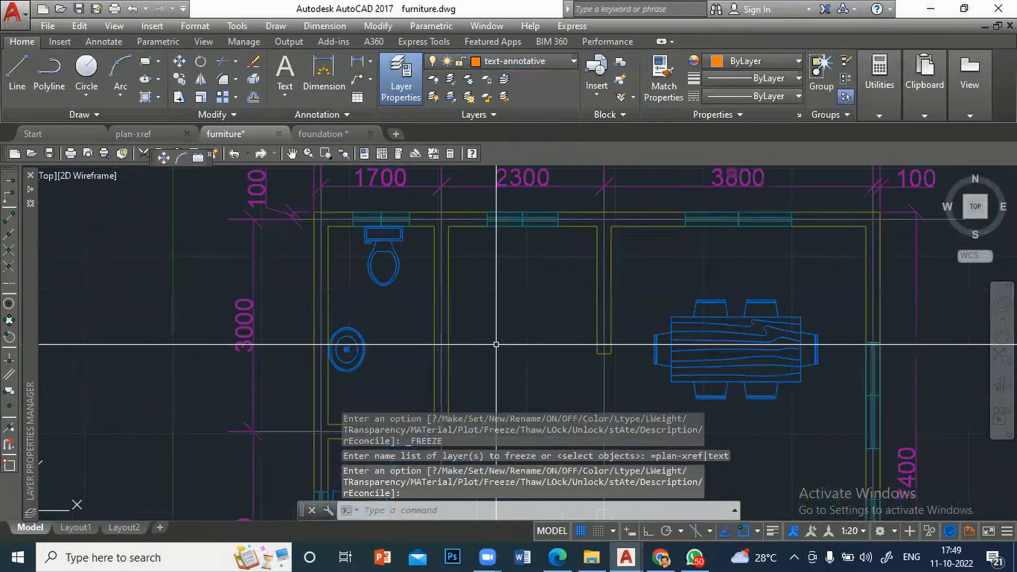
{"action": "middle_click_drag", "start_coordinate": [495, 343], "coordinate": [506, 262]}
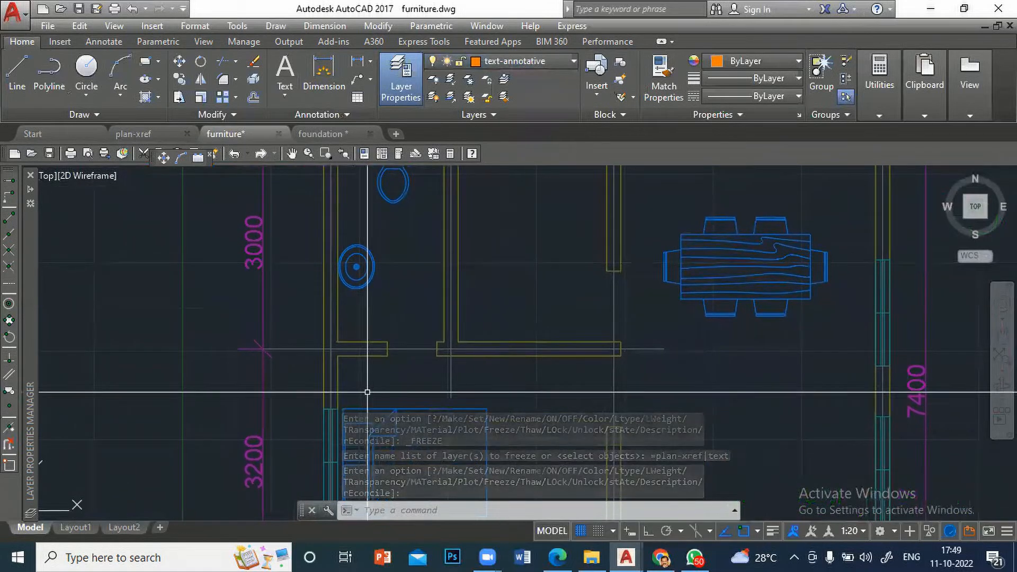
{"action": "type", "text": "L"}
{"action": "key", "text": "Return"}
{"action": "left_click", "coordinate": [388, 356]}
{"action": "left_click", "coordinate": [437, 356]}
{"action": "key", "text": "Return"}
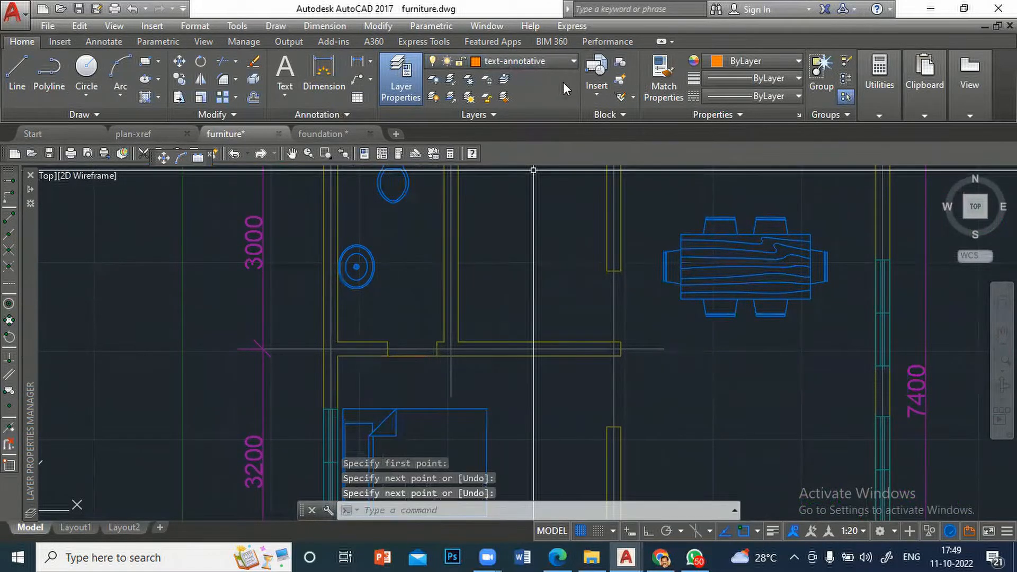
Step: Freeze the plan-xref|gridlines layer to hide the plan's gridlines
{"action": "left_click", "coordinate": [572, 62]}
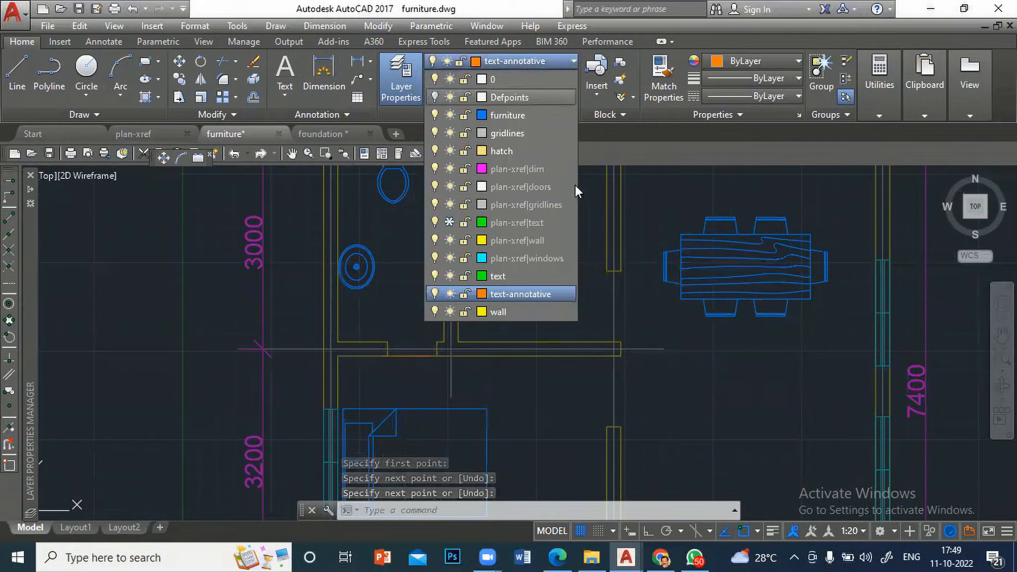
{"action": "left_click", "coordinate": [448, 204]}
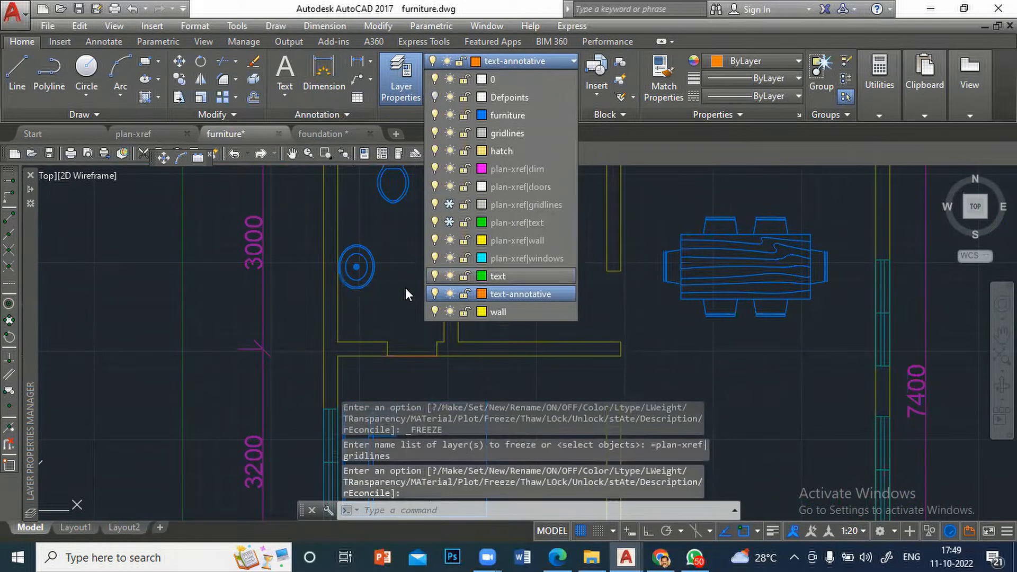
{"action": "scroll", "coordinate": [471, 246], "scroll_direction": "up", "scroll_amount": 2}
{"action": "scroll", "coordinate": [470, 246], "scroll_direction": "down", "scroll_amount": 4}
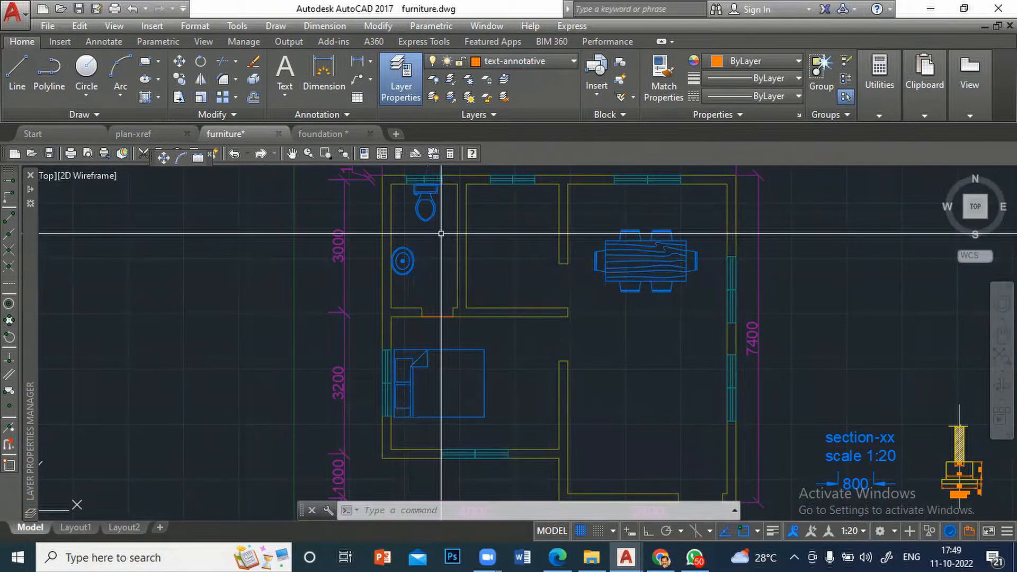
Step: Create a layer named TILES with index colour 110 and make it the current layer
{"action": "left_click", "coordinate": [401, 71]}
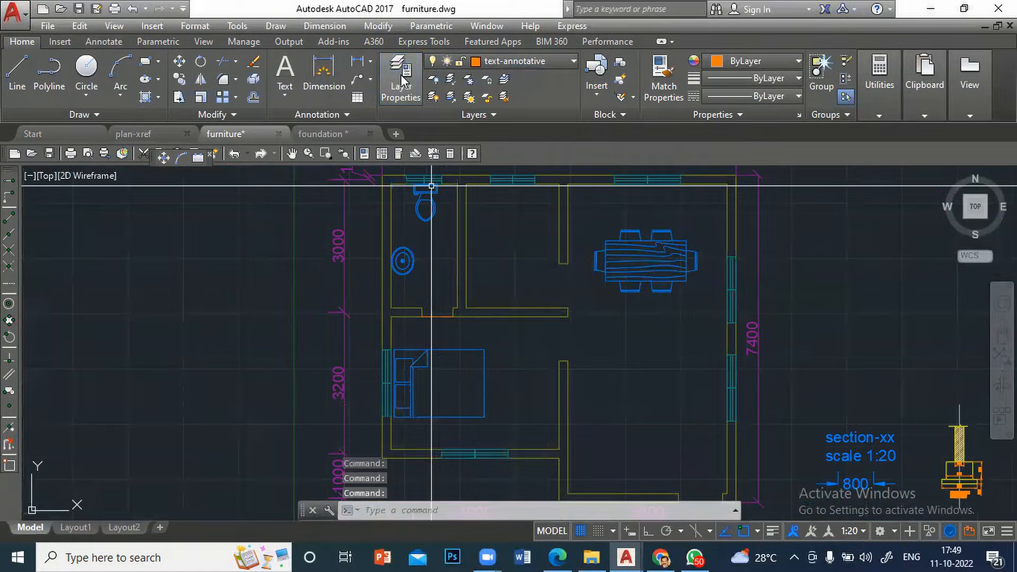
{"action": "left_click", "coordinate": [402, 76]}
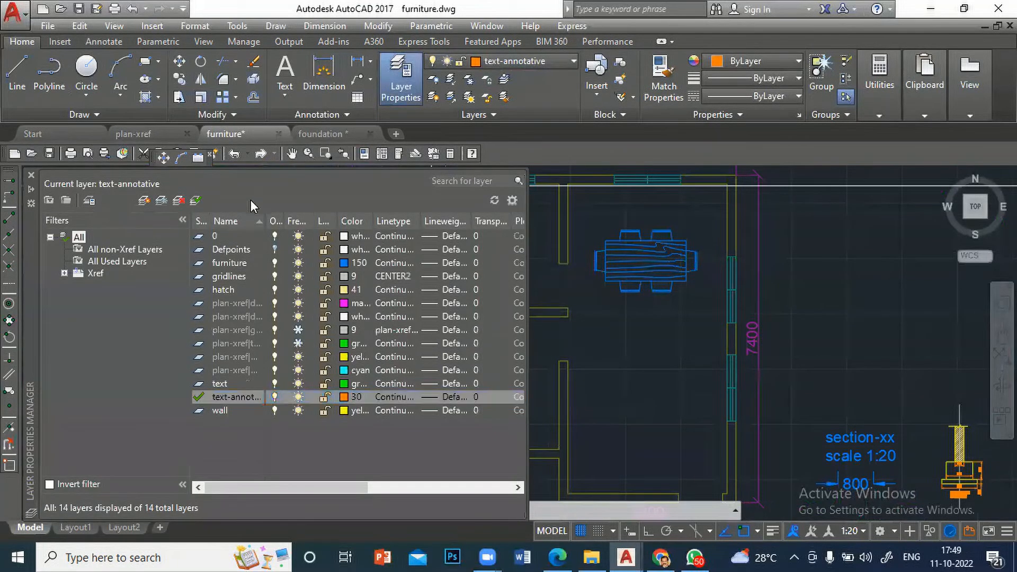
{"action": "left_click", "coordinate": [146, 199]}
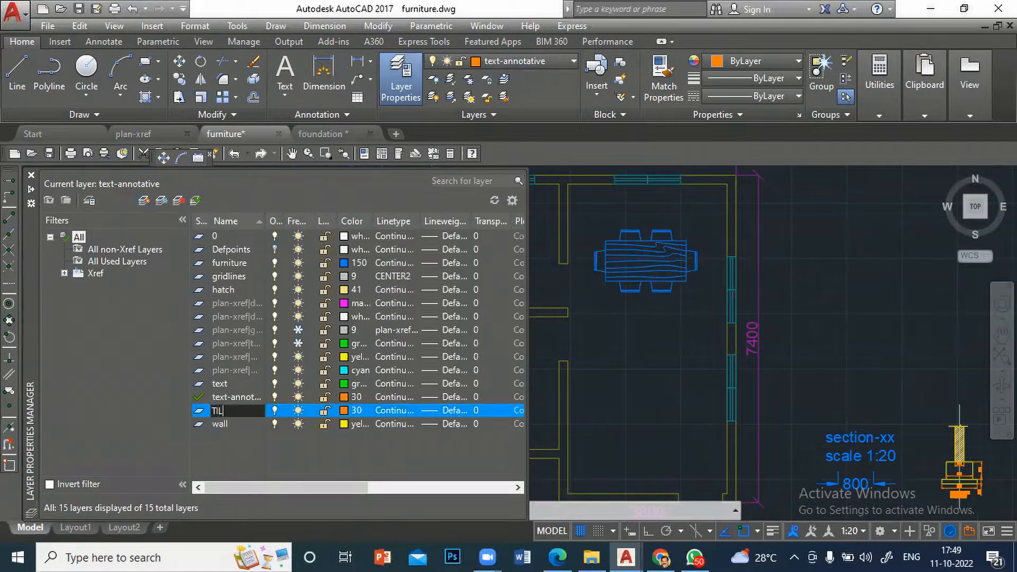
{"action": "key", "text": "Return"}
{"action": "left_click", "coordinate": [343, 410]}
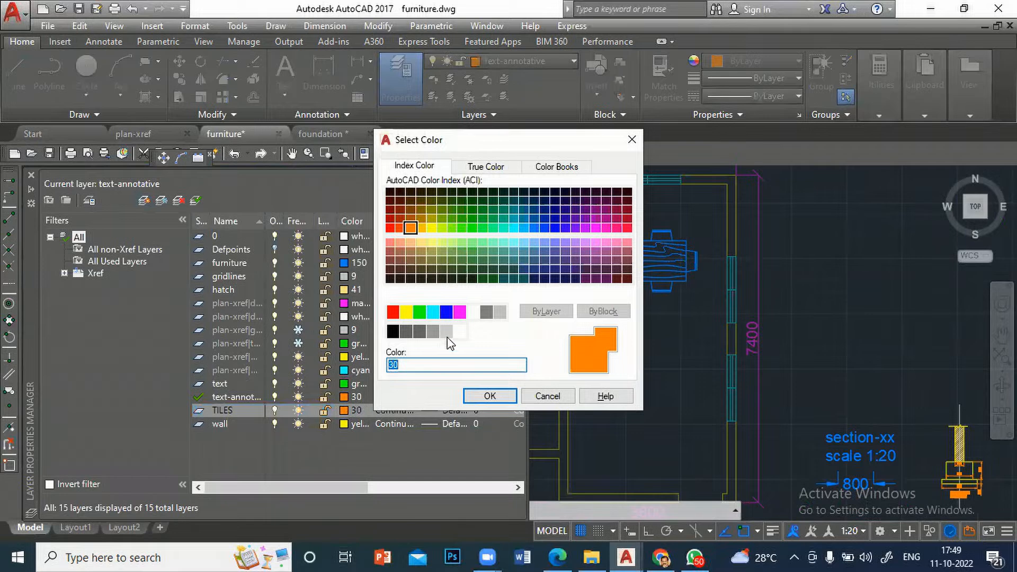
{"action": "left_click", "coordinate": [494, 227]}
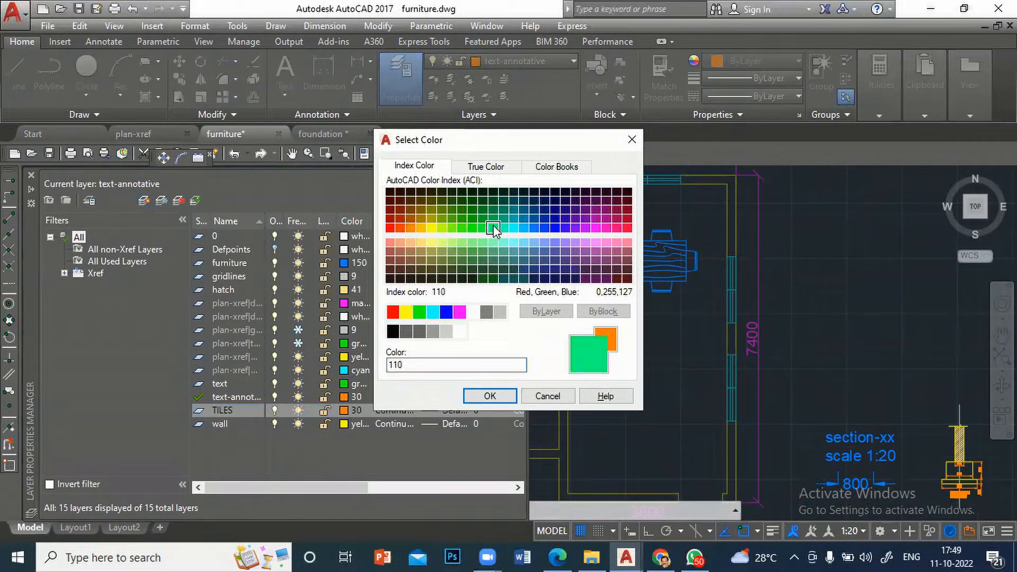
{"action": "left_click", "coordinate": [490, 397]}
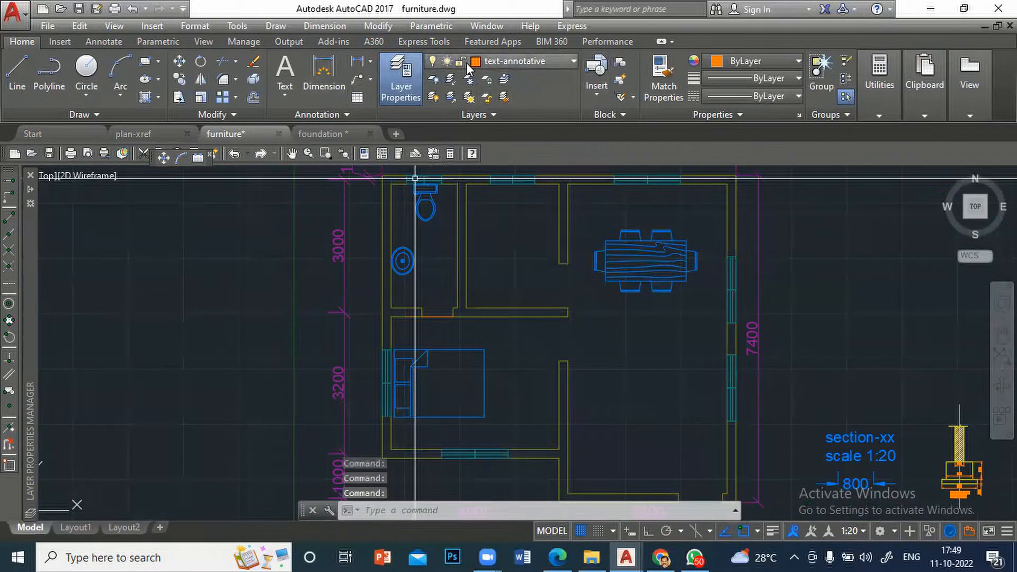
{"action": "left_click", "coordinate": [571, 63]}
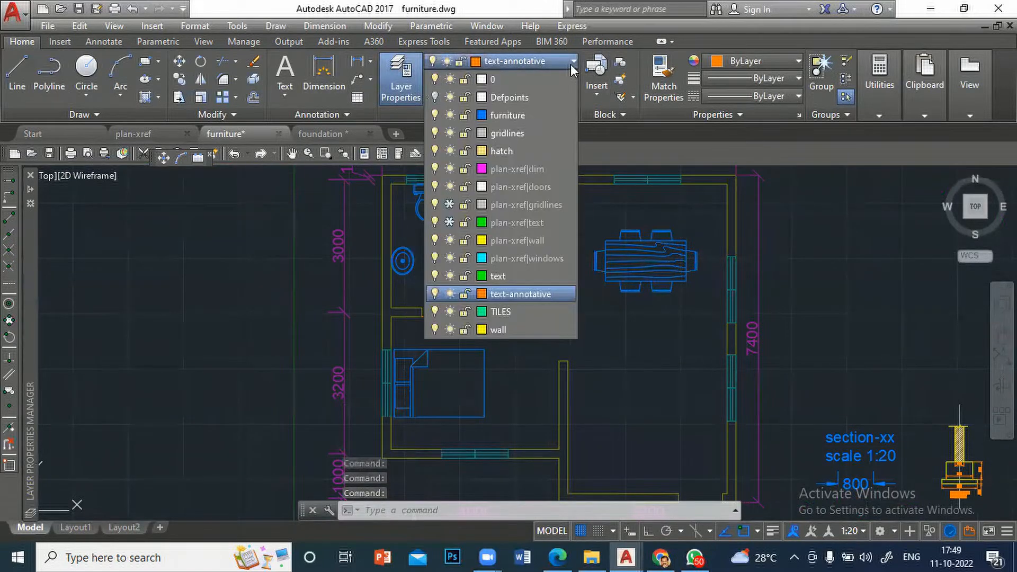
{"action": "left_click", "coordinate": [511, 311]}
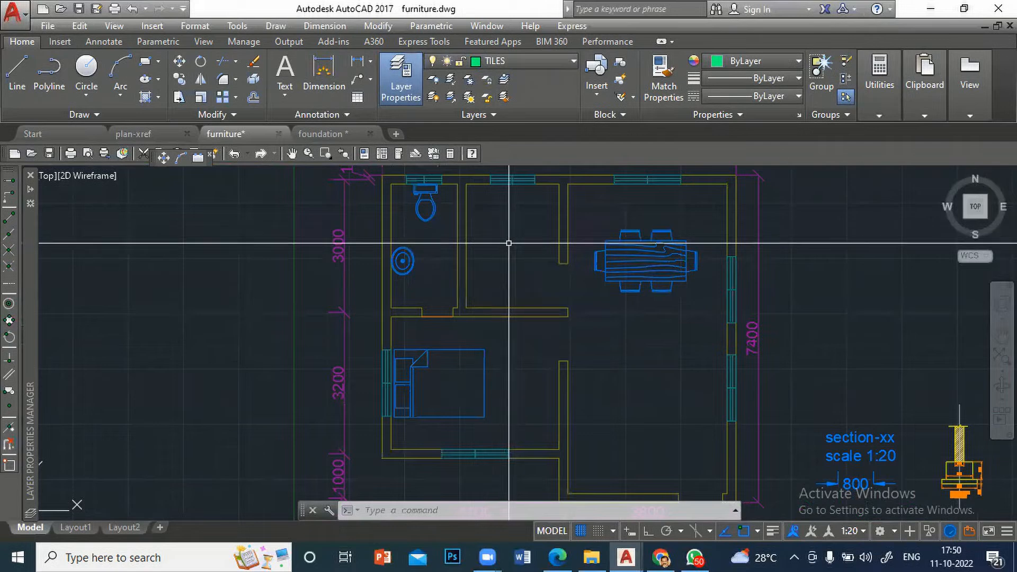
Step: Start the Hatch command for tiling the toilet floor
{"action": "scroll", "coordinate": [446, 222], "scroll_direction": "down", "scroll_amount": 2}
{"action": "middle_click_drag", "start_coordinate": [445, 223], "coordinate": [472, 286]}
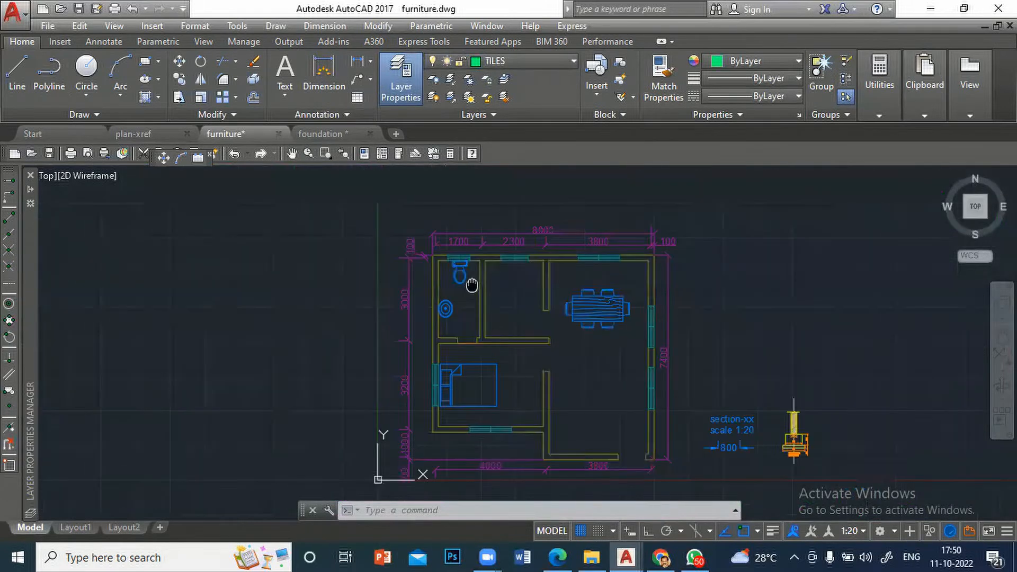
{"action": "scroll", "coordinate": [466, 282], "scroll_direction": "up", "scroll_amount": 4}
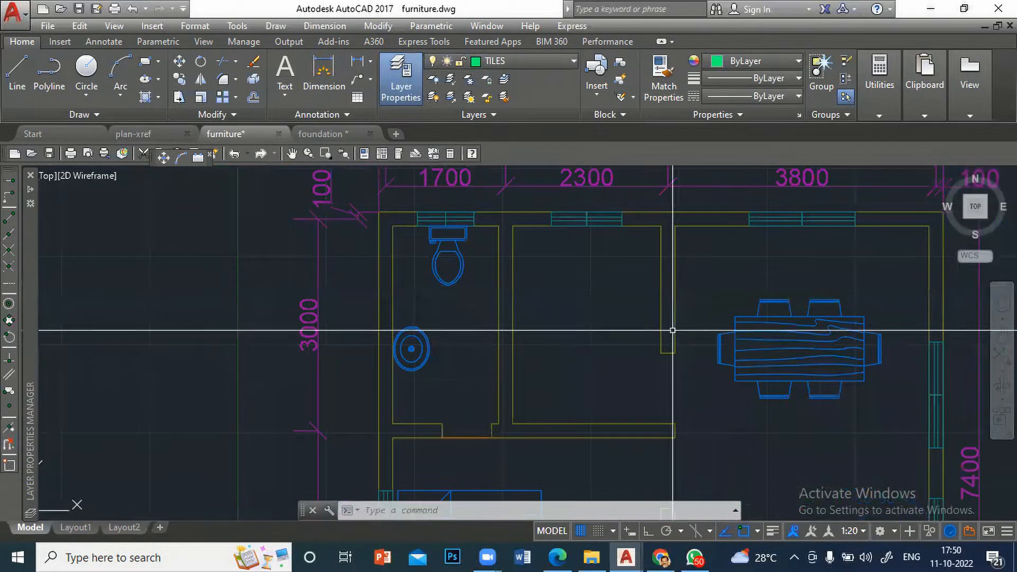
{"action": "type", "text": "HATCH"}
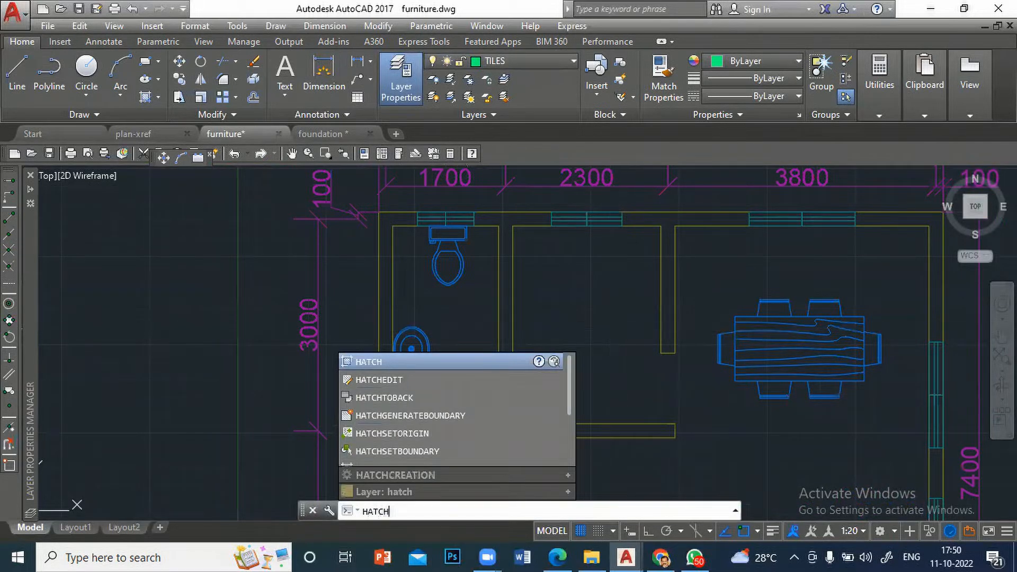
{"action": "key", "text": "Return"}
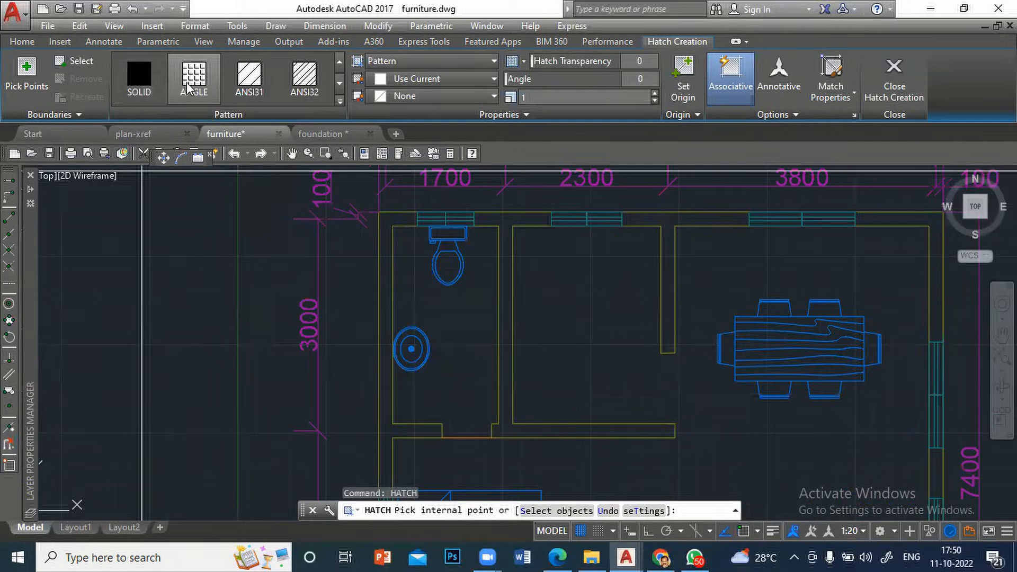
Step: Browse the predefined hatch patterns and try to fill the toilet floor with the ANGLE pattern
{"action": "left_click", "coordinate": [340, 84]}
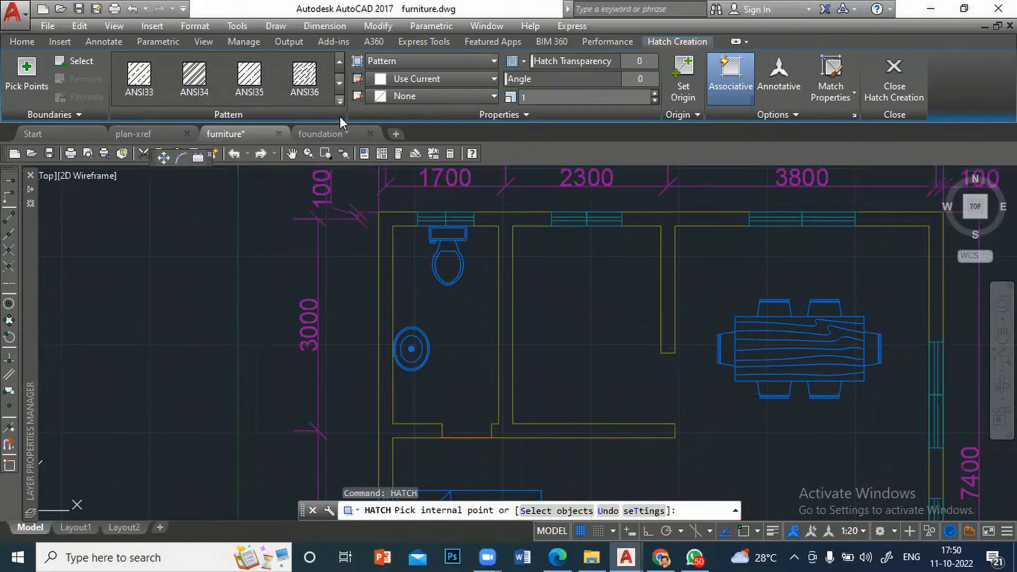
{"action": "left_click", "coordinate": [341, 98]}
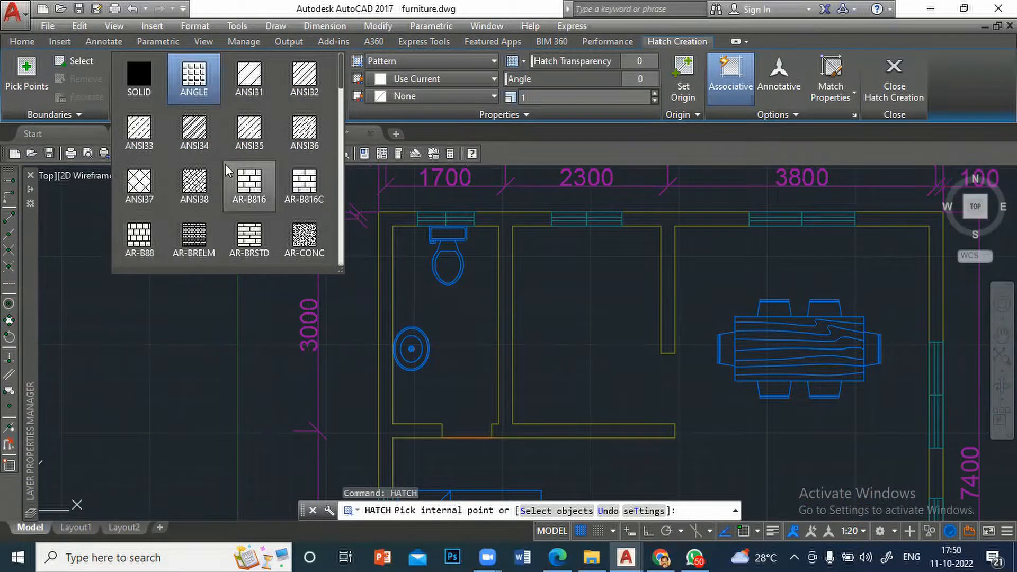
{"action": "left_click", "coordinate": [341, 157]}
{"action": "left_click", "coordinate": [342, 189]}
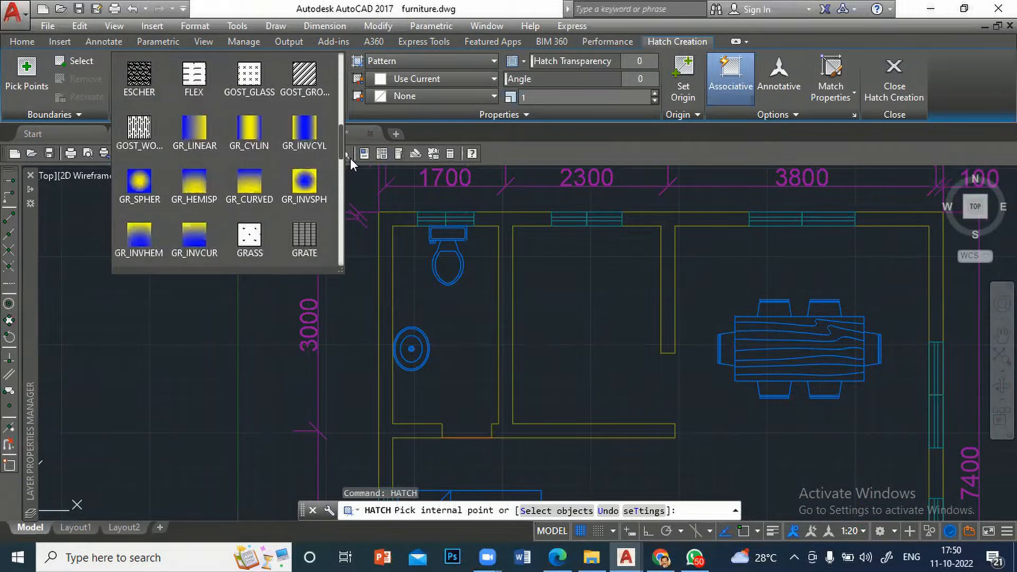
{"action": "left_click_drag", "start_coordinate": [341, 142], "coordinate": [342, 51]}
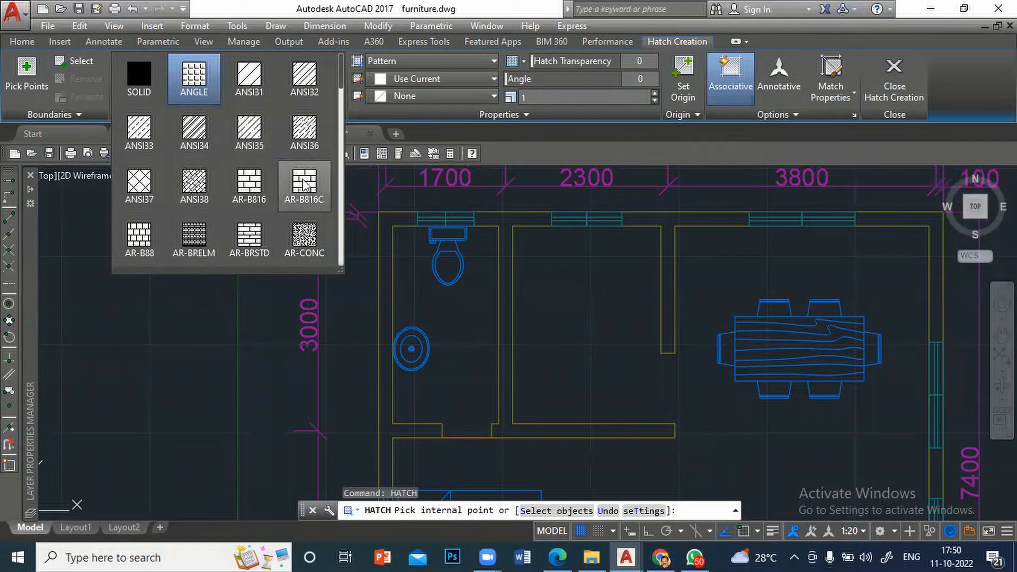
{"action": "left_click", "coordinate": [209, 292]}
{"action": "left_click", "coordinate": [469, 320]}
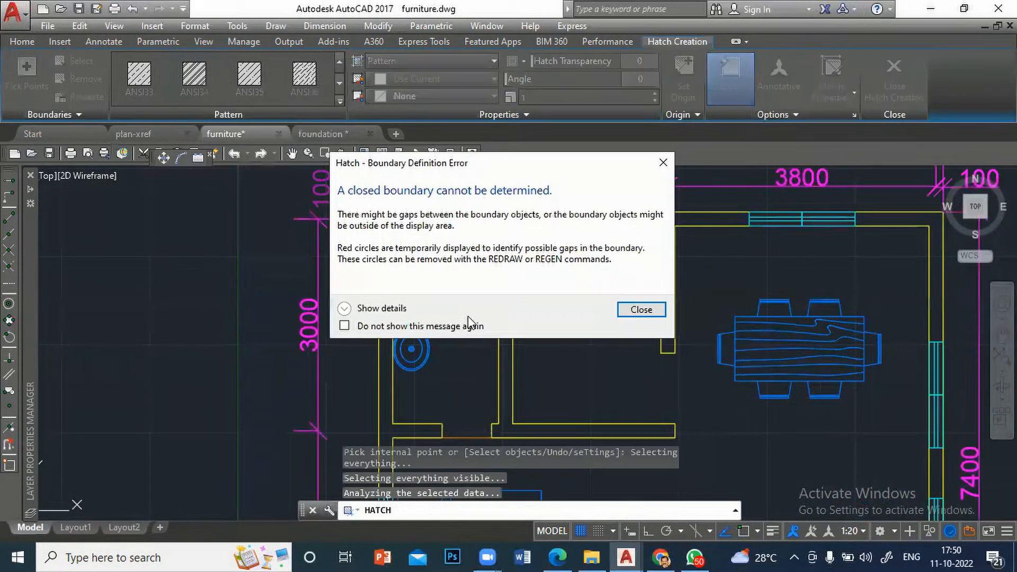
{"action": "key", "text": "Return"}
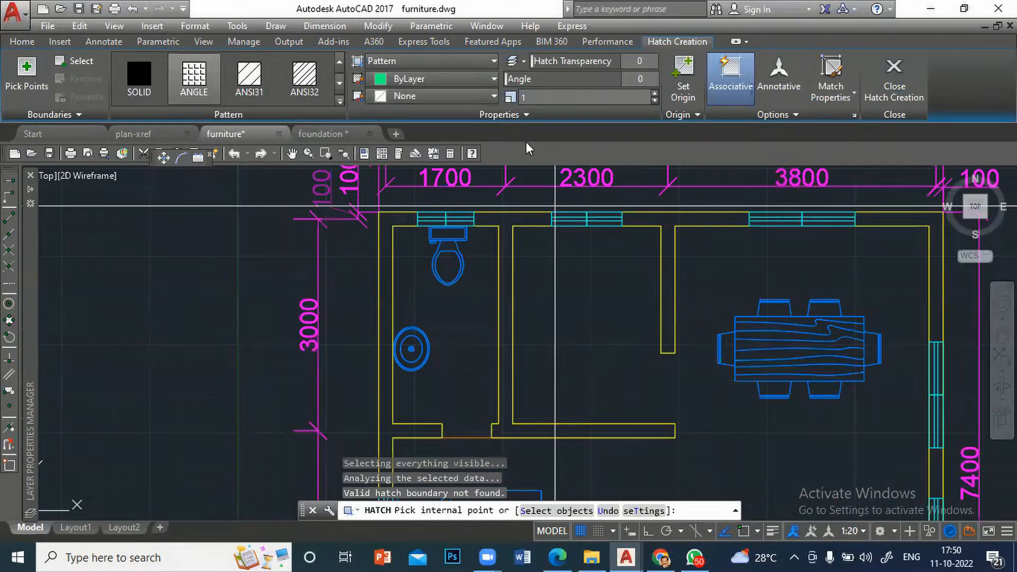
{"action": "left_click", "coordinate": [194, 77]}
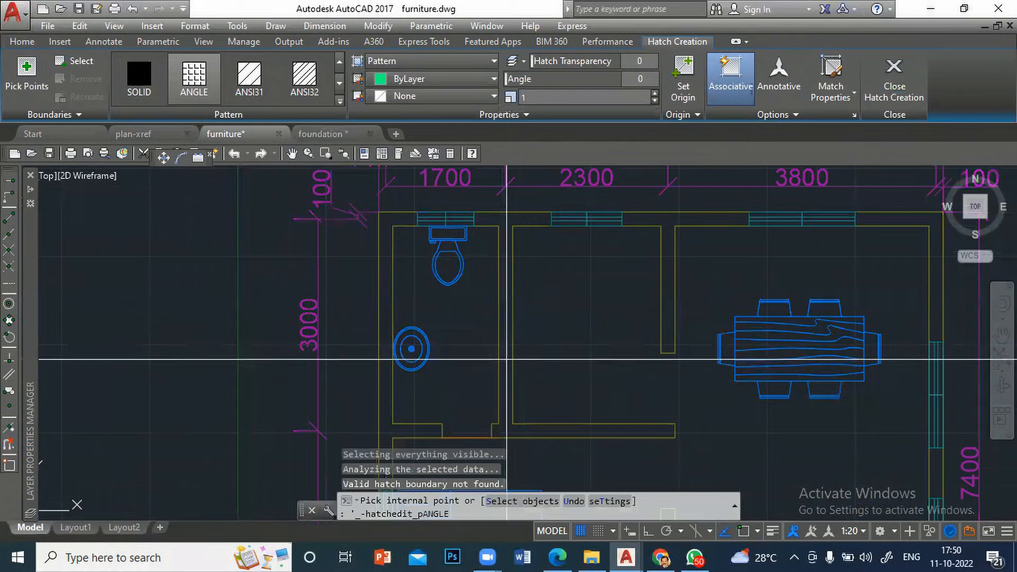
Step: Hatch the toilet floor with a user-defined pattern at 300 spacing and turn on Double for square tiles
{"action": "left_click", "coordinate": [495, 61]}
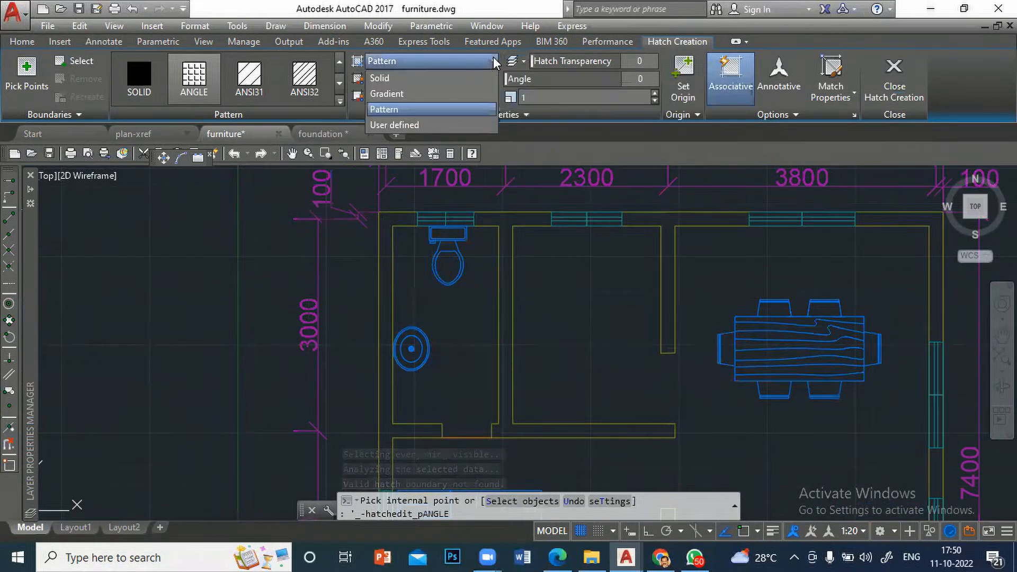
{"action": "left_click", "coordinate": [418, 123]}
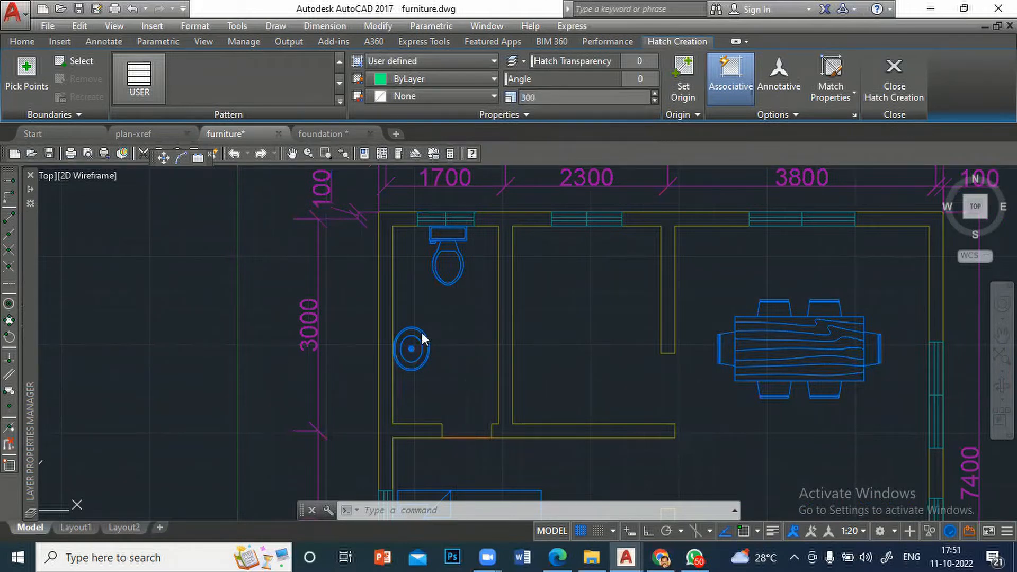
{"action": "left_click", "coordinate": [463, 332]}
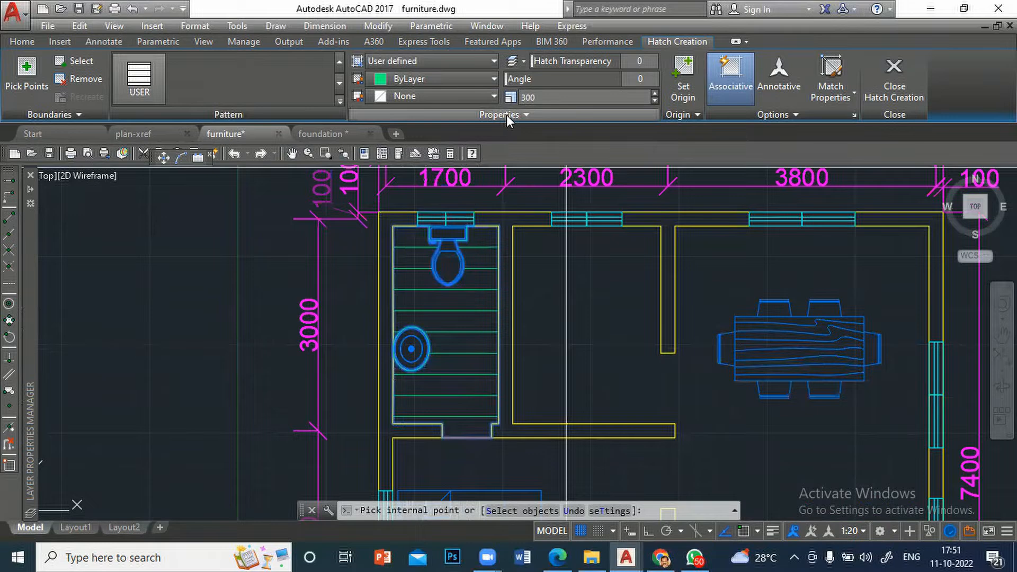
{"action": "left_click", "coordinate": [526, 115]}
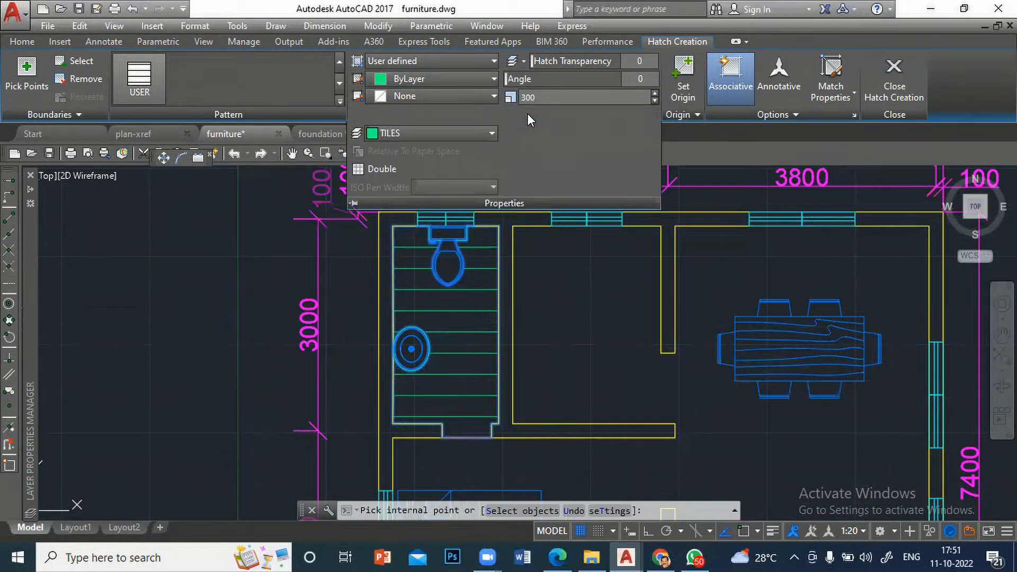
{"action": "left_click", "coordinate": [384, 168]}
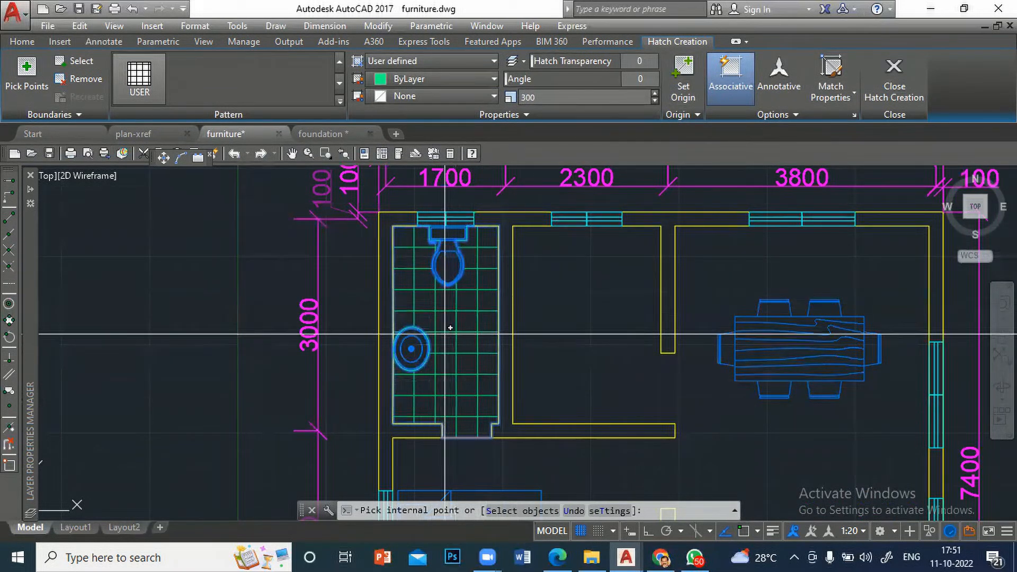
Step: Finish the toilet floor hatch and save the drawing
{"action": "left_click", "coordinate": [697, 114]}
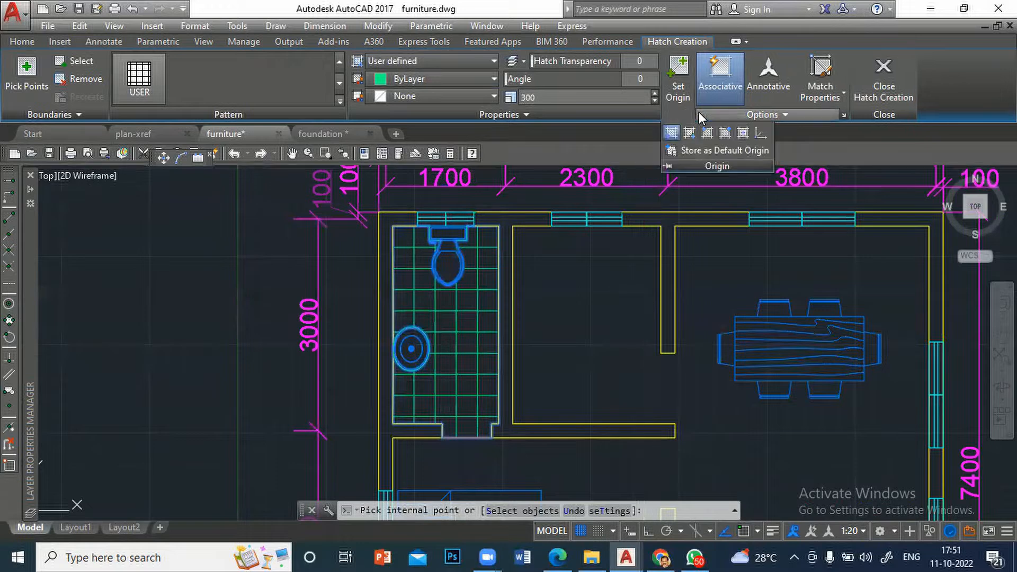
{"action": "left_click", "coordinate": [695, 116]}
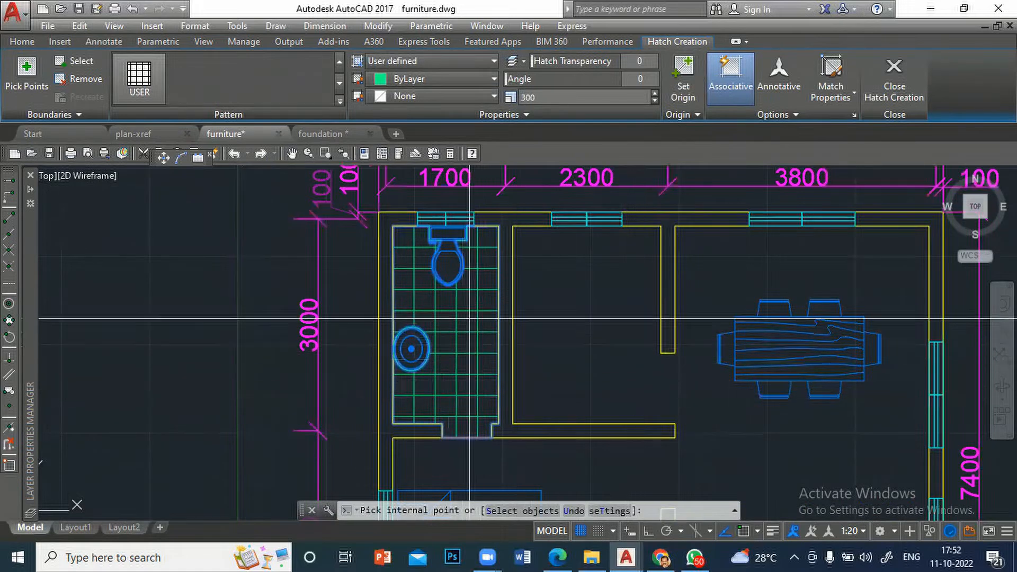
{"action": "left_click", "coordinate": [78, 9]}
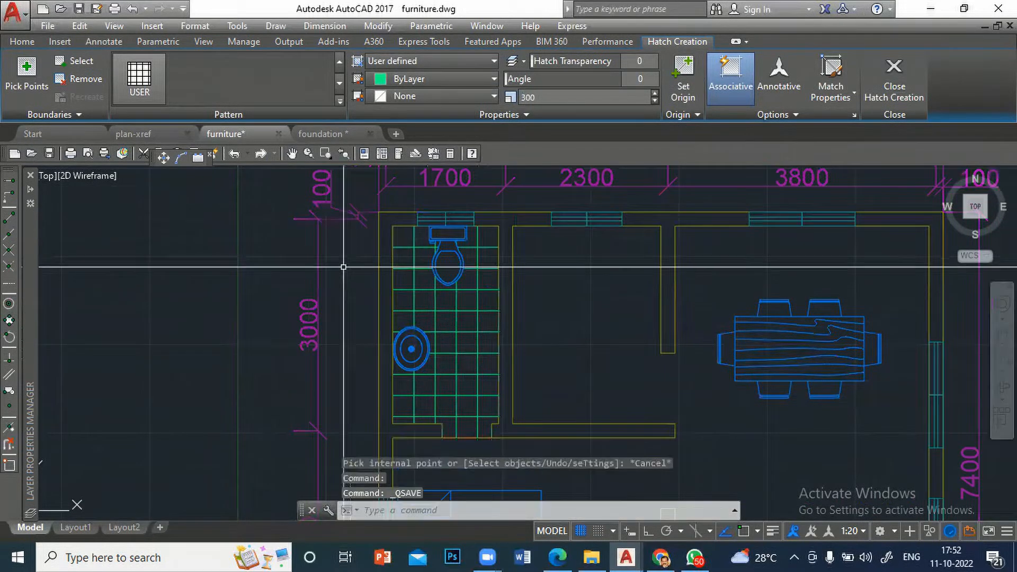
Step: Switch to Layout1 and erase its existing viewport to leave an empty sheet
{"action": "scroll", "coordinate": [531, 324], "scroll_direction": "down", "scroll_amount": 2}
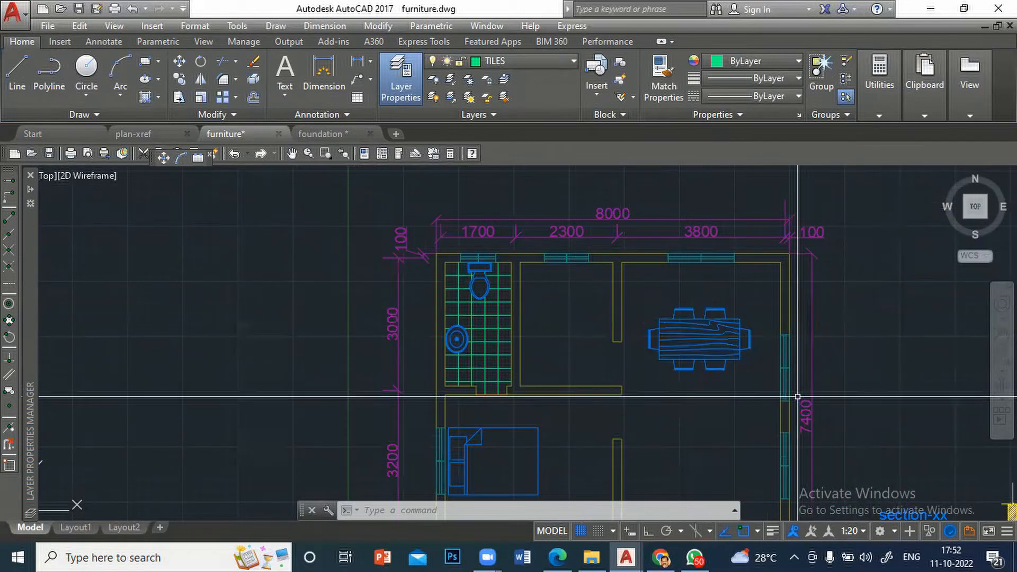
{"action": "scroll", "coordinate": [615, 349], "scroll_direction": "down", "scroll_amount": 5}
{"action": "scroll", "coordinate": [734, 374], "scroll_direction": "up", "scroll_amount": 4}
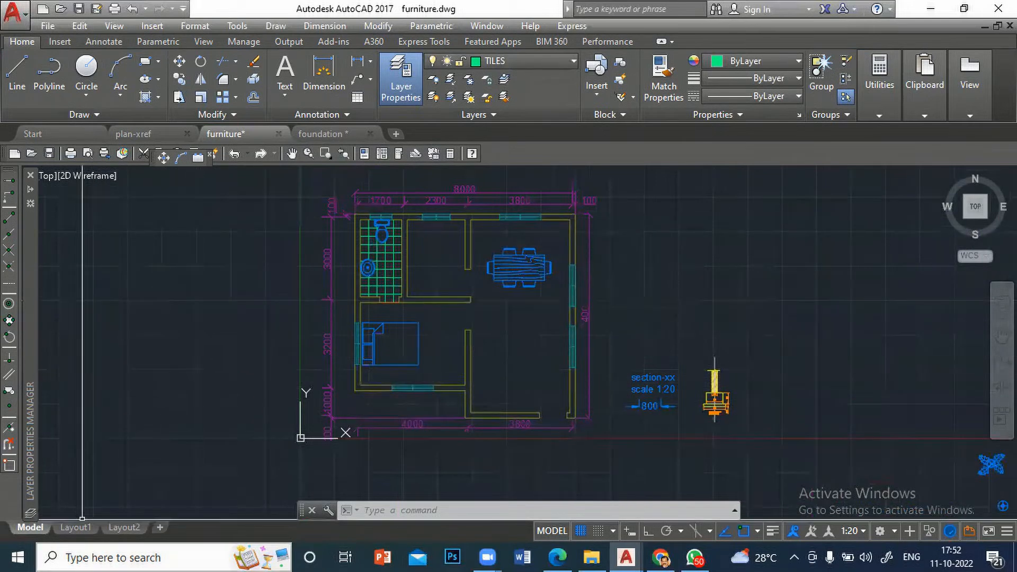
{"action": "left_click", "coordinate": [74, 528]}
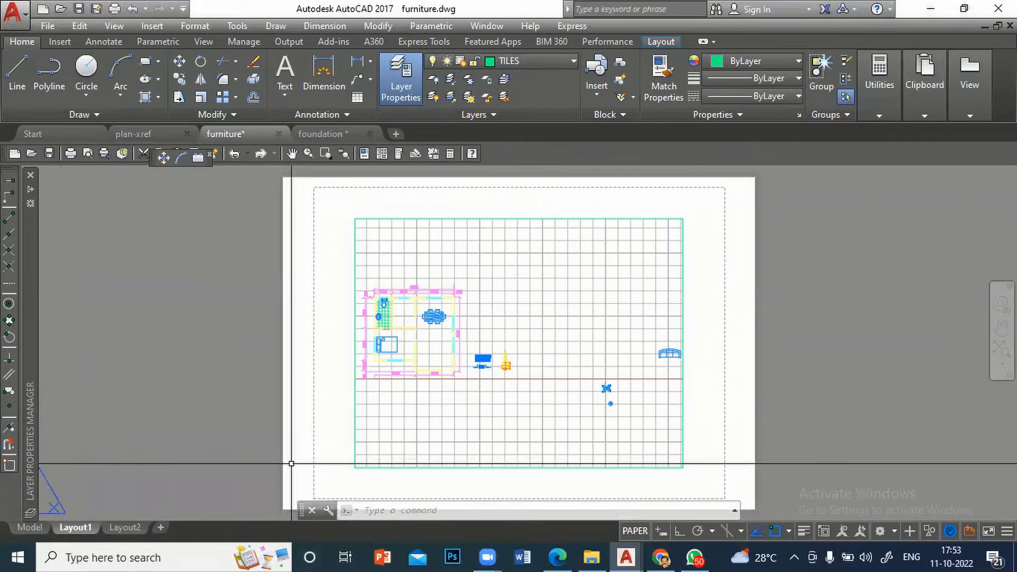
{"action": "left_click", "coordinate": [22, 529]}
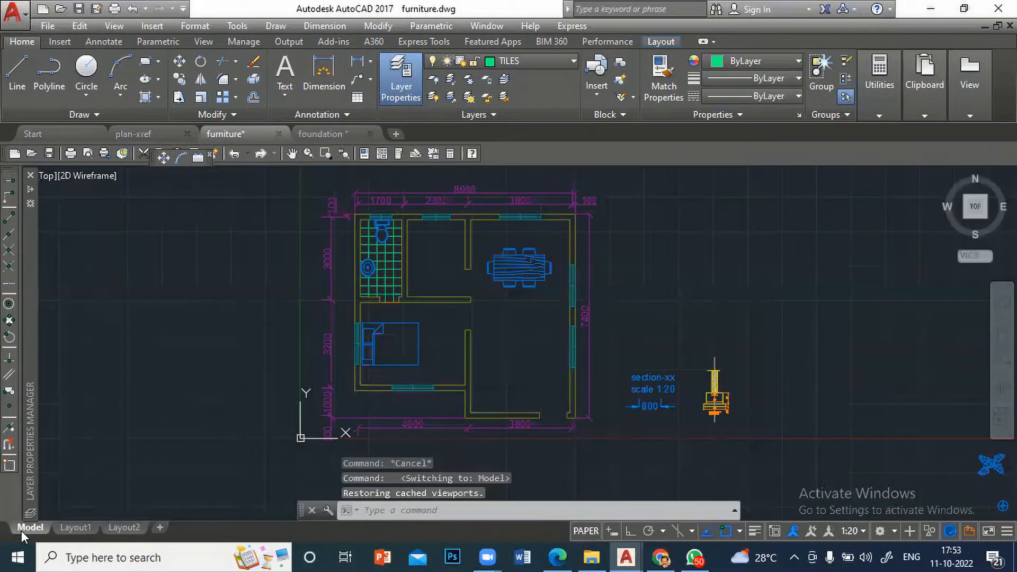
{"action": "left_click", "coordinate": [75, 528]}
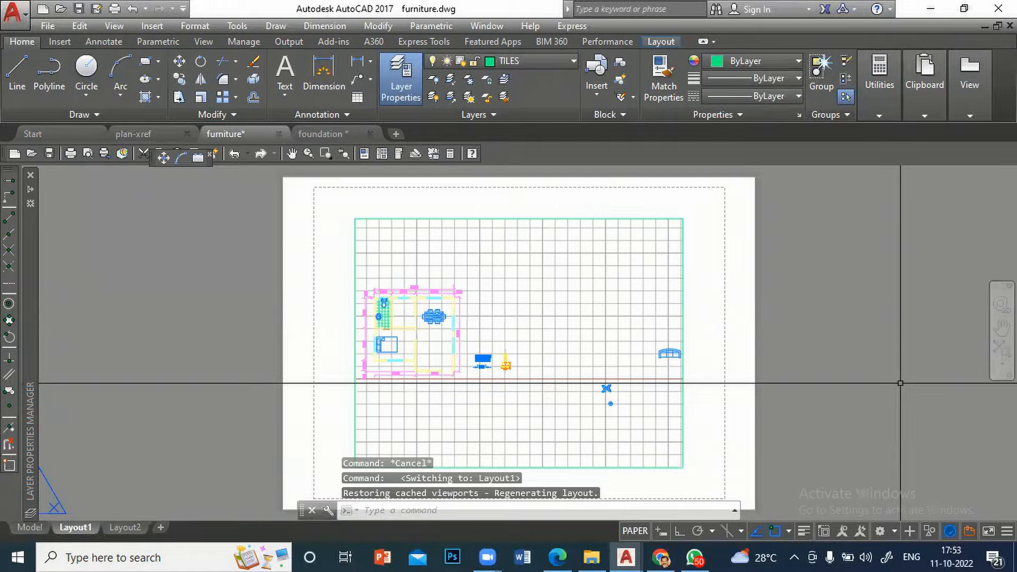
{"action": "left_click", "coordinate": [683, 263]}
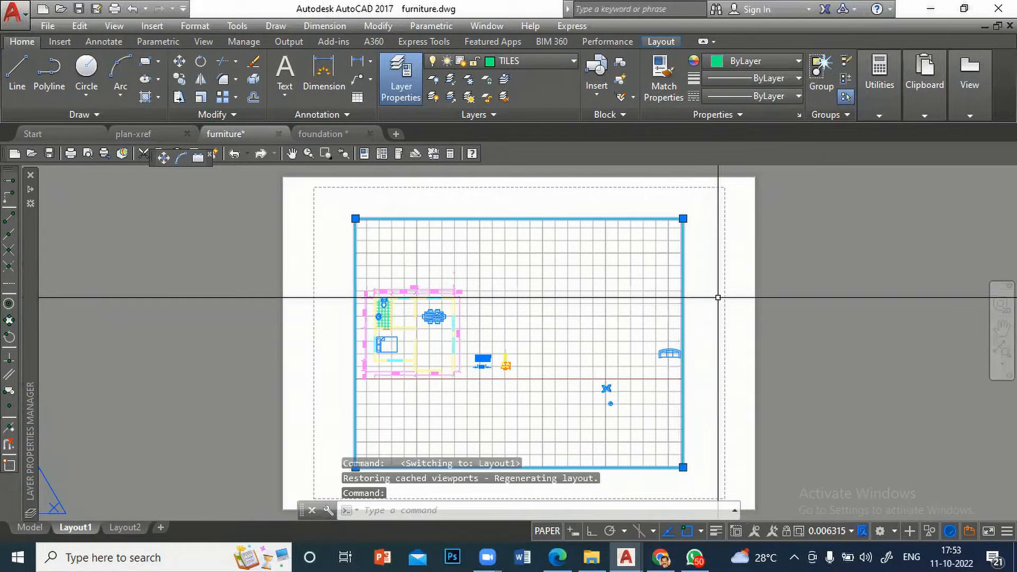
{"action": "type", "text": "e"}
{"action": "key", "text": "Return"}
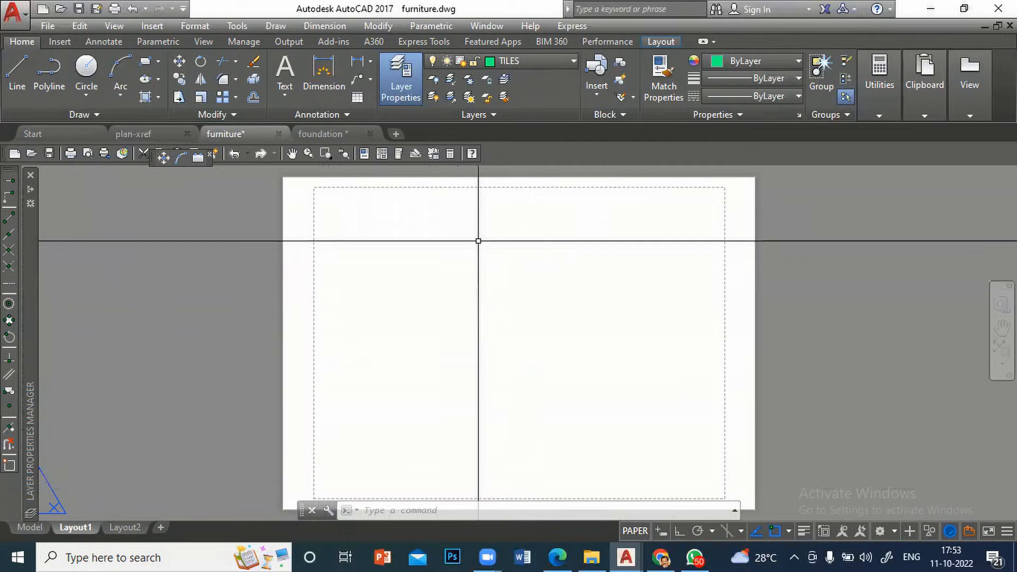
{"action": "mouse_move", "coordinate": [123, 528]}
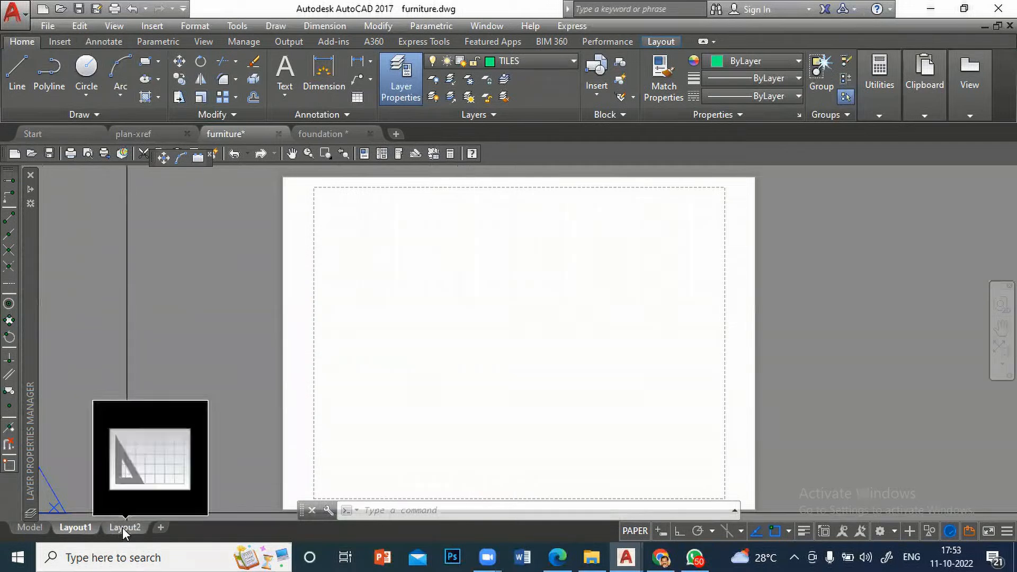
{"action": "right_click", "coordinate": [122, 528]}
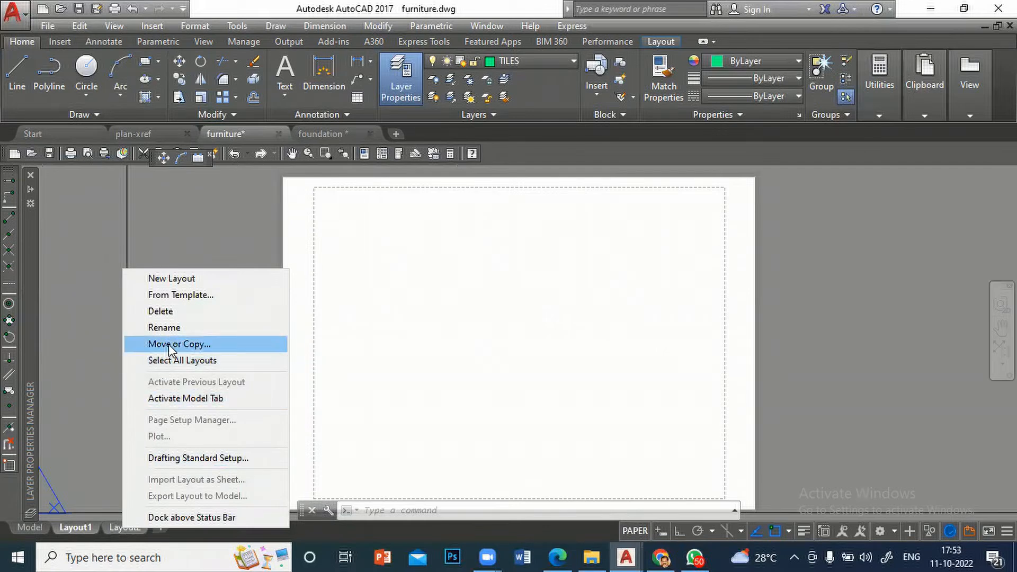
{"action": "left_click", "coordinate": [116, 530]}
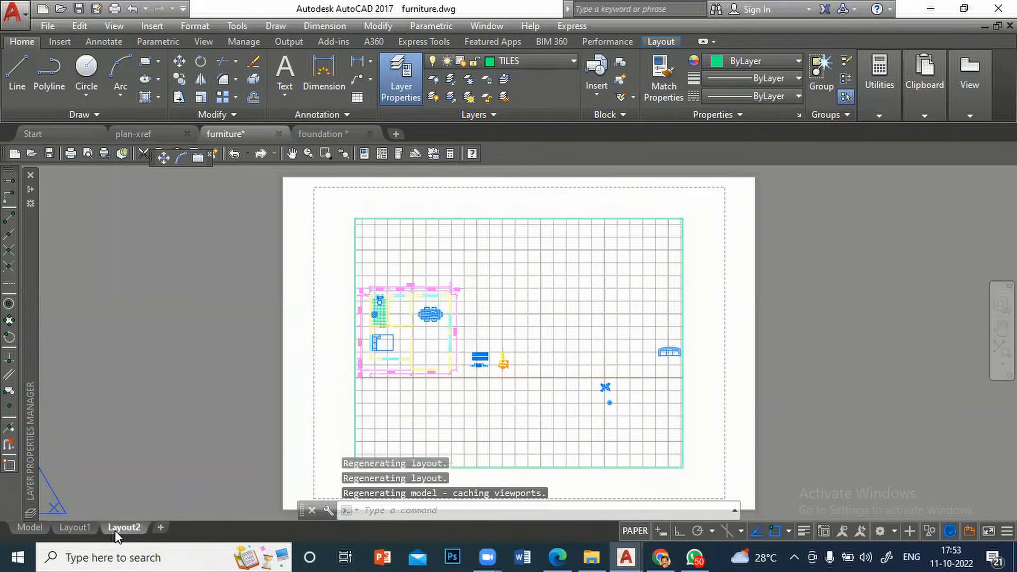
{"action": "right_click", "coordinate": [115, 530]}
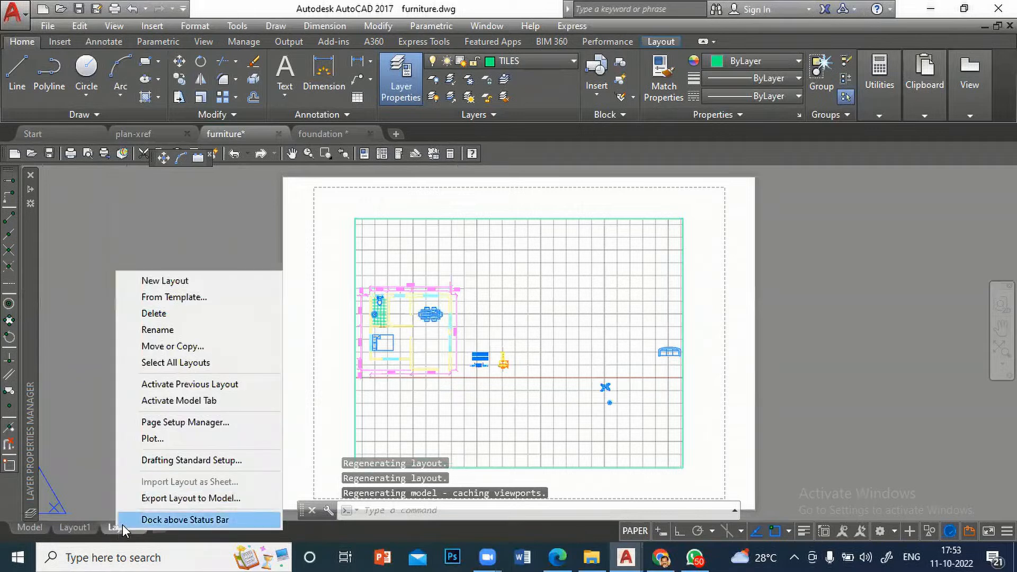
{"action": "left_click", "coordinate": [69, 318]}
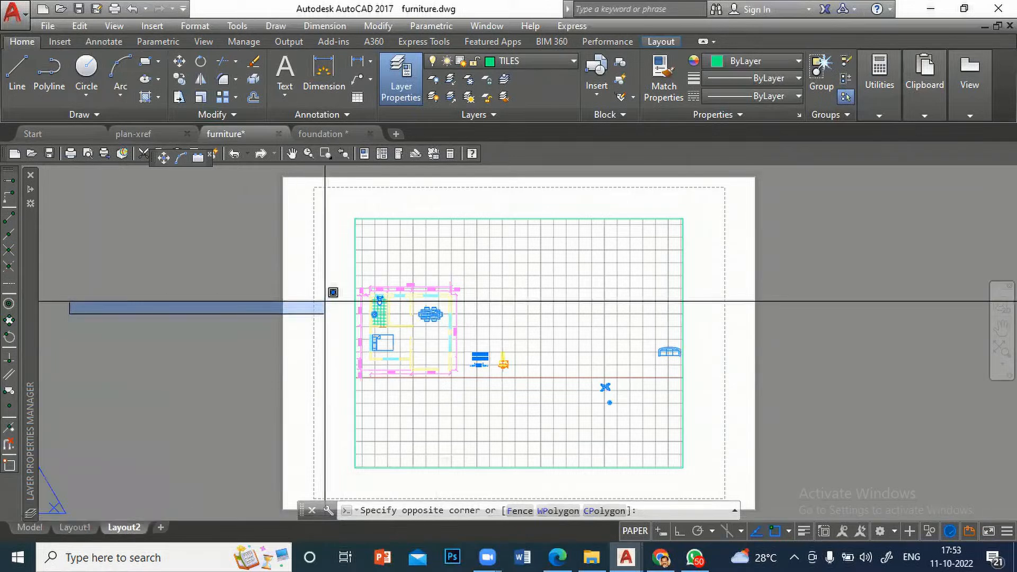
{"action": "left_click", "coordinate": [159, 324]}
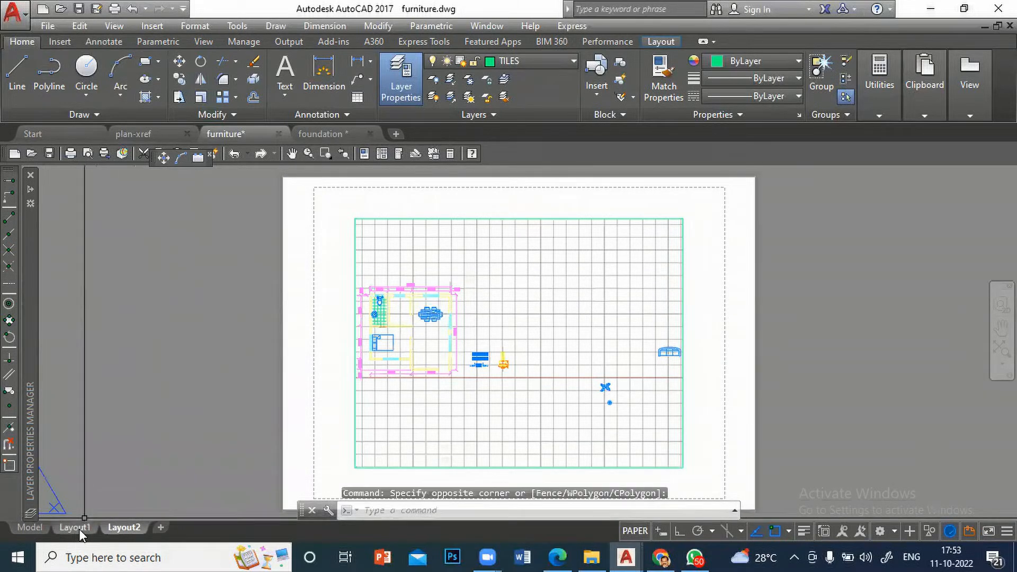
Step: Create a new page setup named A3 SHEET for Layout1, based on the Layout1 settings
{"action": "left_click", "coordinate": [78, 529]}
{"action": "right_click", "coordinate": [78, 528]}
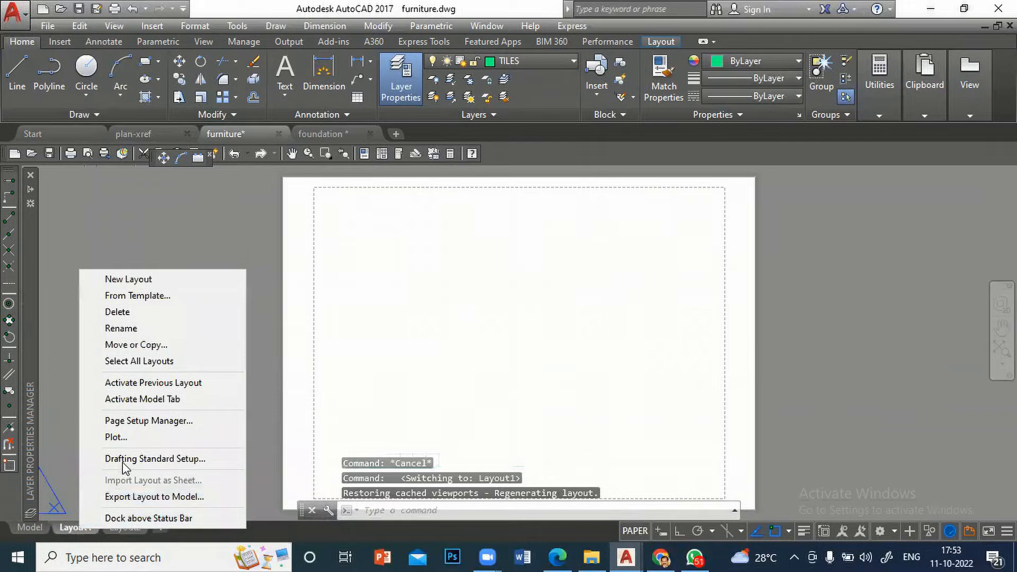
{"action": "left_click", "coordinate": [142, 421]}
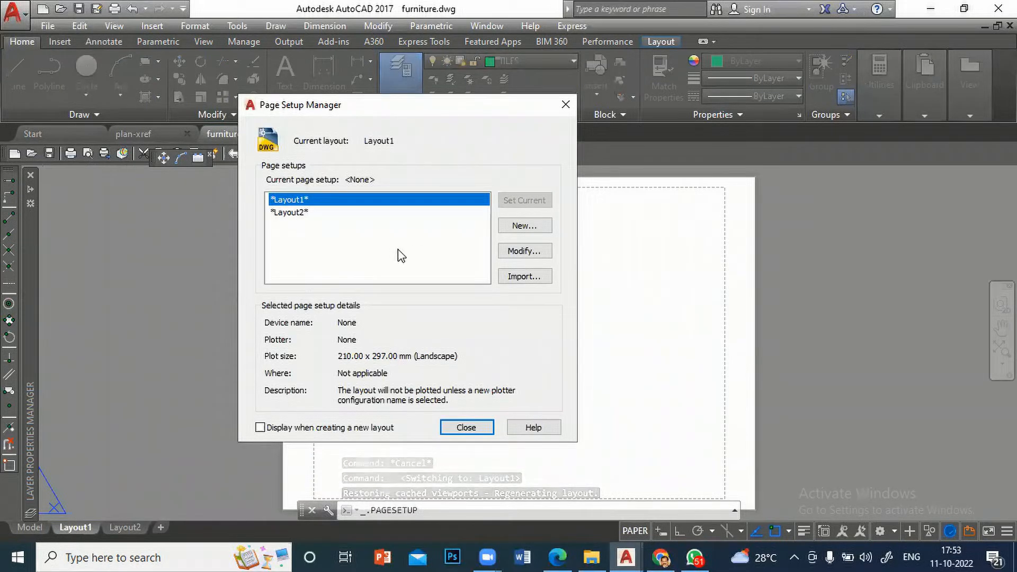
{"action": "left_click", "coordinate": [524, 226]}
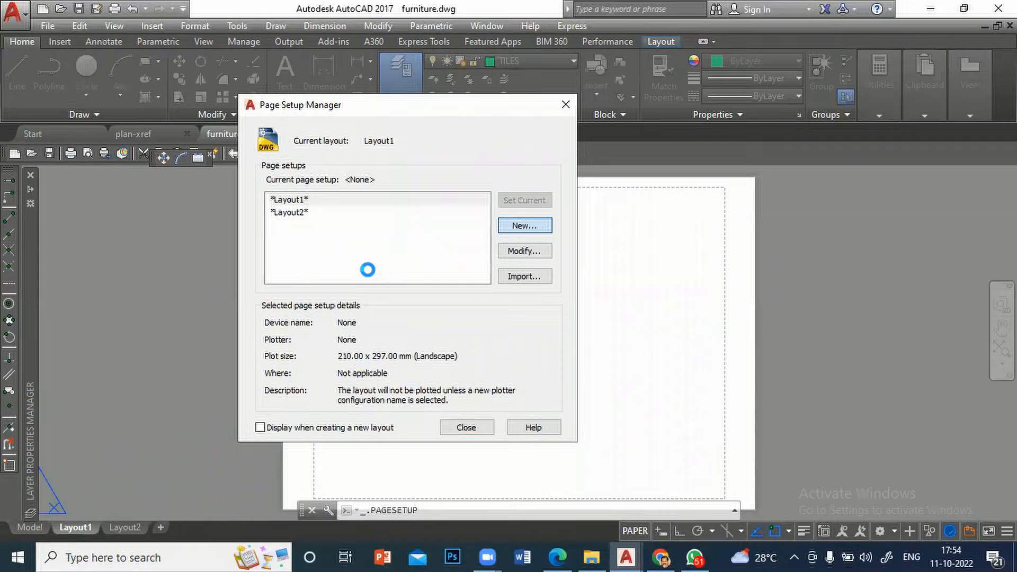
{"action": "type", "text": "A3 SHEET"}
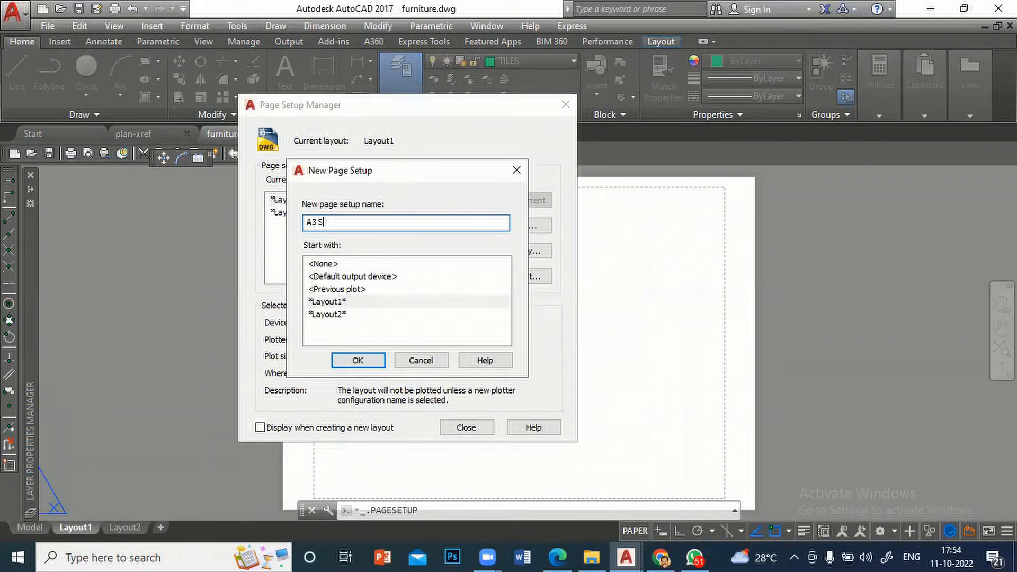
{"action": "left_click", "coordinate": [358, 361]}
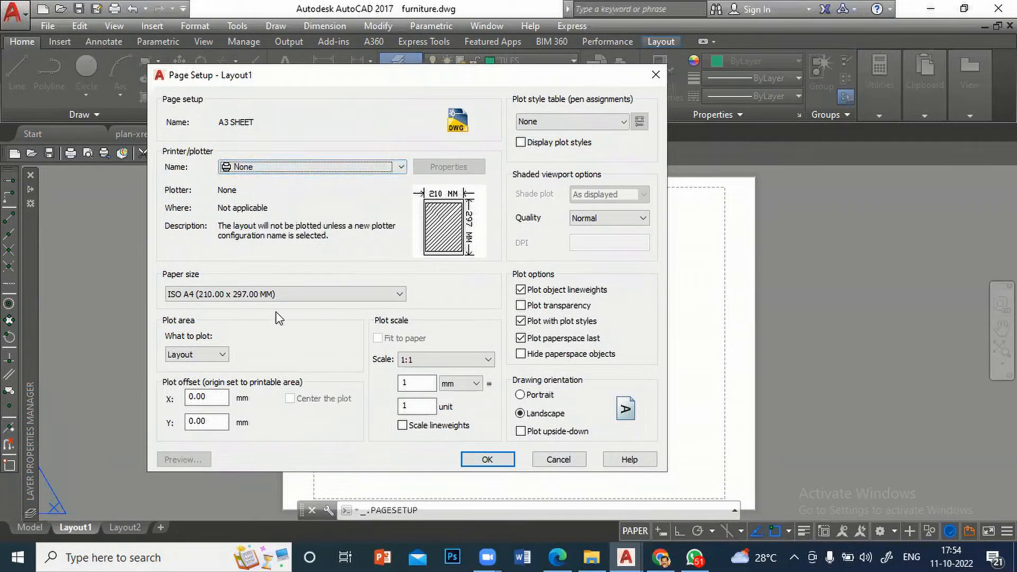
Step: Set the page setup's plotter to AutoCAD PDF (High Quality Print).pc3 and its paper size to ISO A3 (420.00 x 297.00 MM)
{"action": "left_click", "coordinate": [400, 168]}
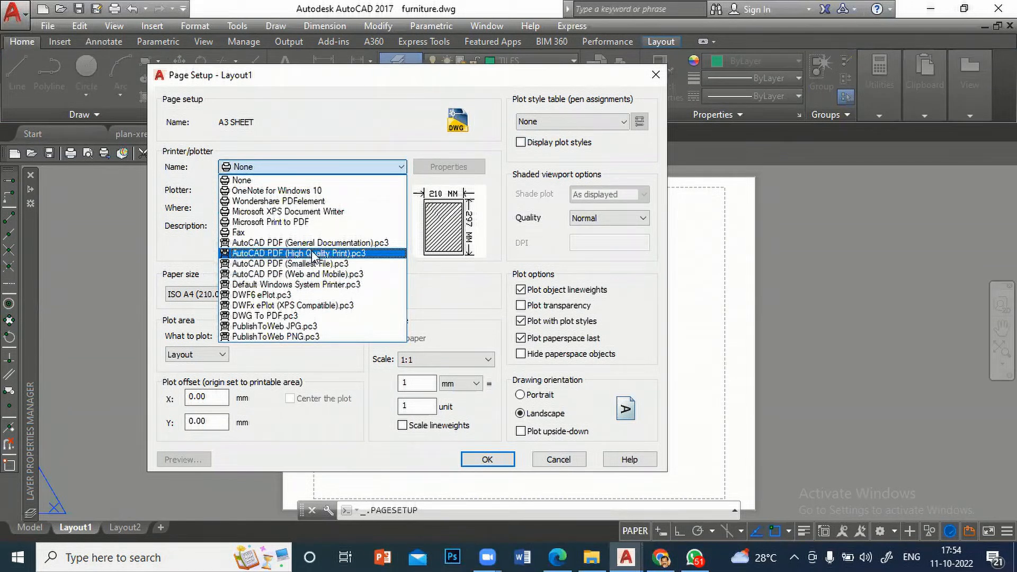
{"action": "left_click", "coordinate": [324, 254]}
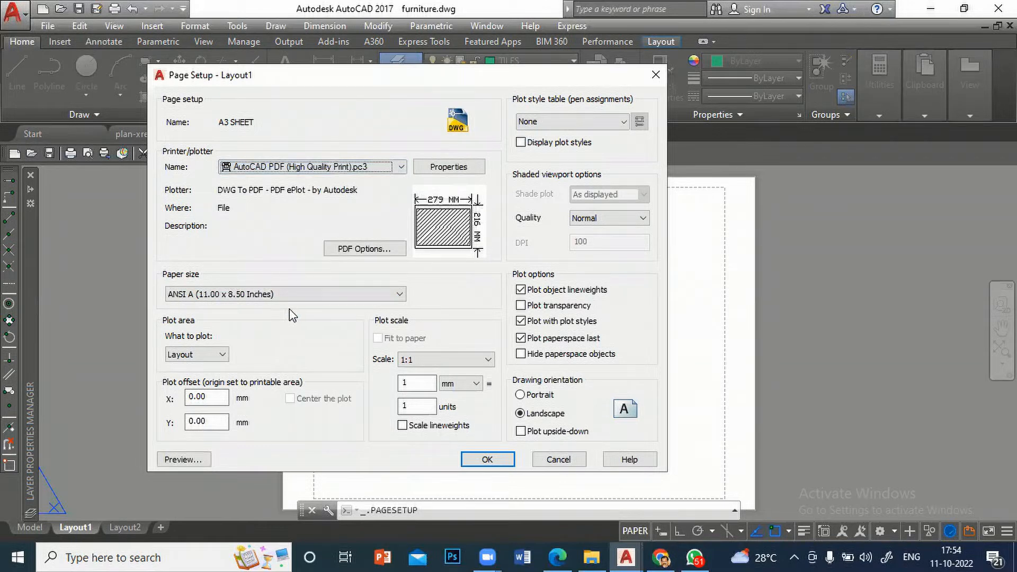
{"action": "left_click", "coordinate": [378, 294]}
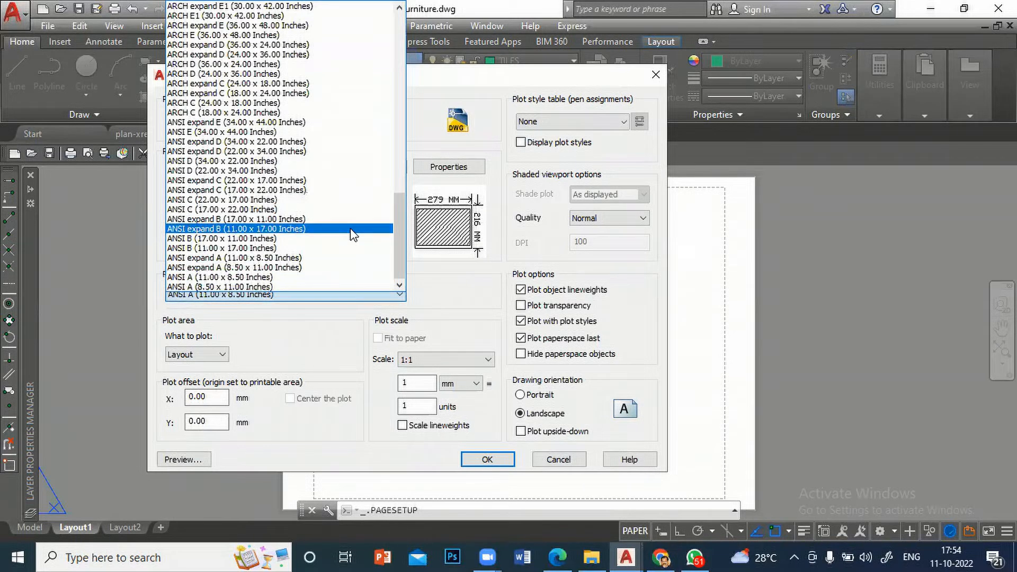
{"action": "scroll", "coordinate": [353, 235], "scroll_direction": "up", "scroll_amount": 7}
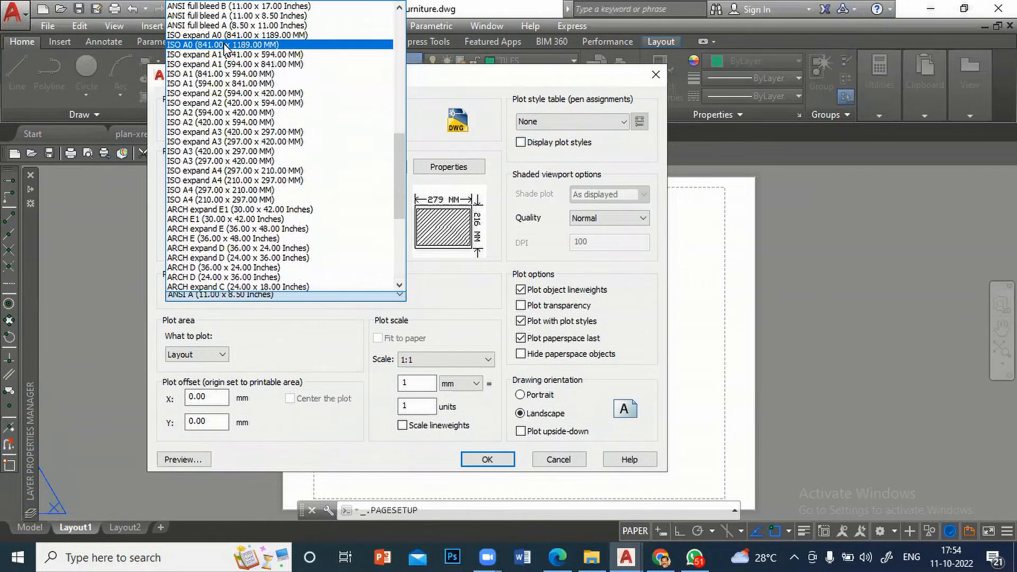
{"action": "scroll", "coordinate": [217, 66], "scroll_direction": "up", "scroll_amount": 1}
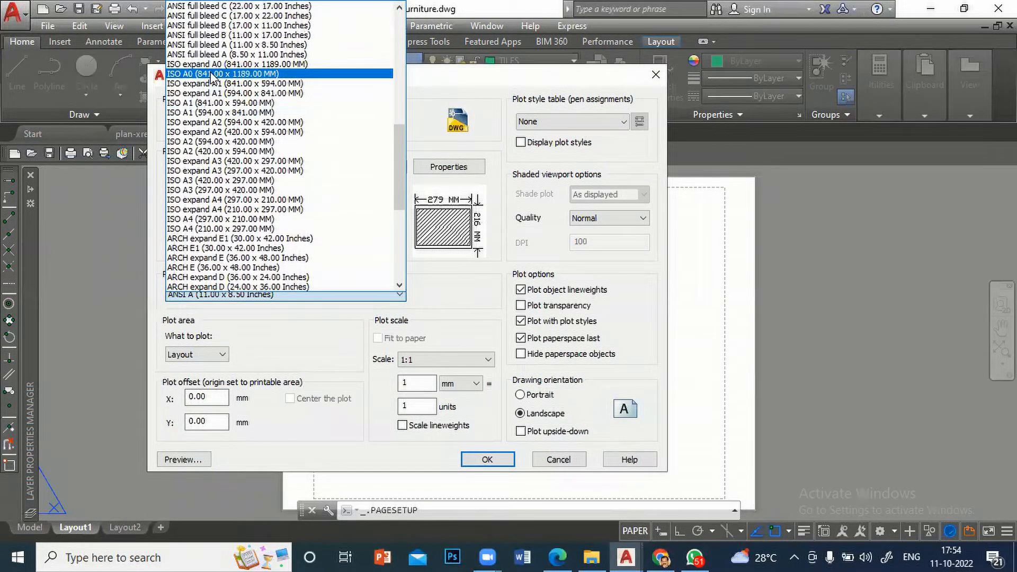
{"action": "scroll", "coordinate": [211, 72], "scroll_direction": "up", "scroll_amount": 1}
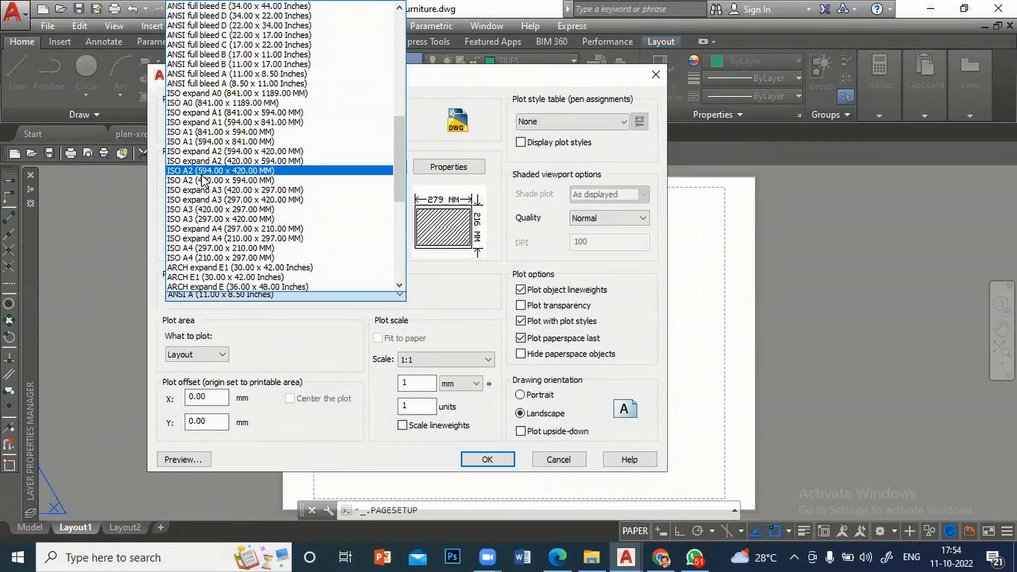
{"action": "left_click", "coordinate": [237, 210]}
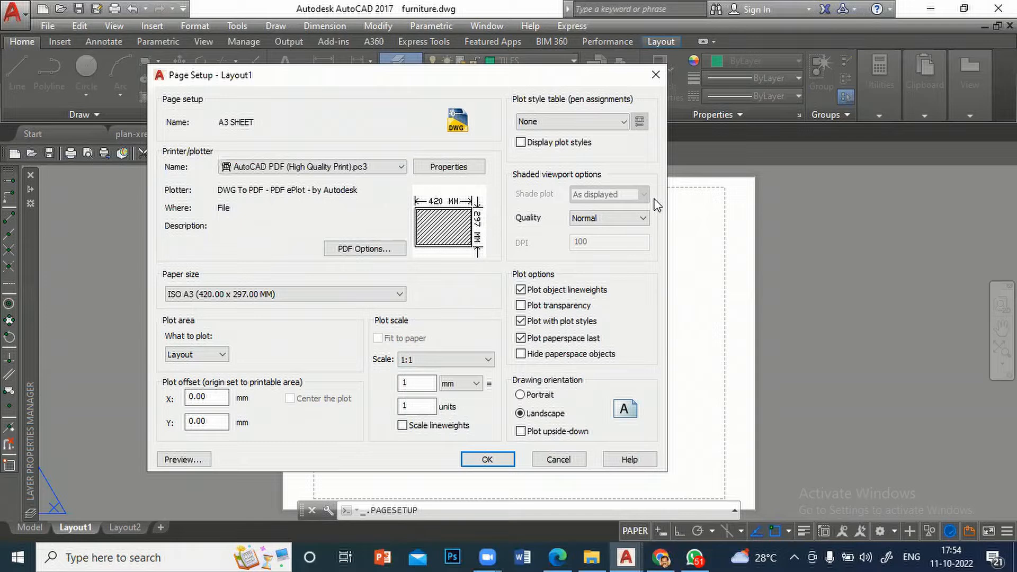
Step: Assign the monochrome.ctb plot style table to the A3 SHEET page setup and make that setup current for Layout1
{"action": "left_click", "coordinate": [624, 123]}
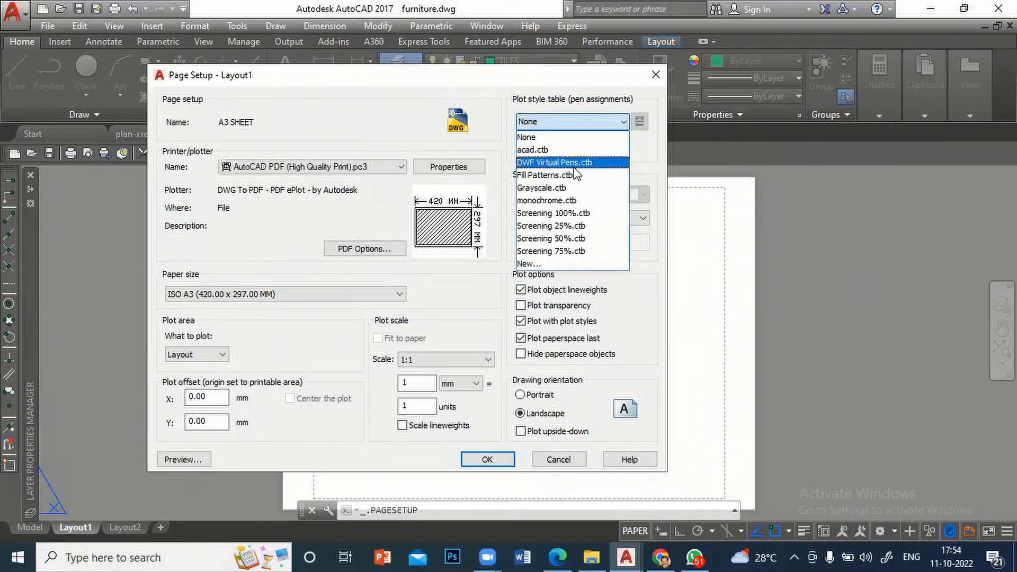
{"action": "left_click", "coordinate": [570, 201]}
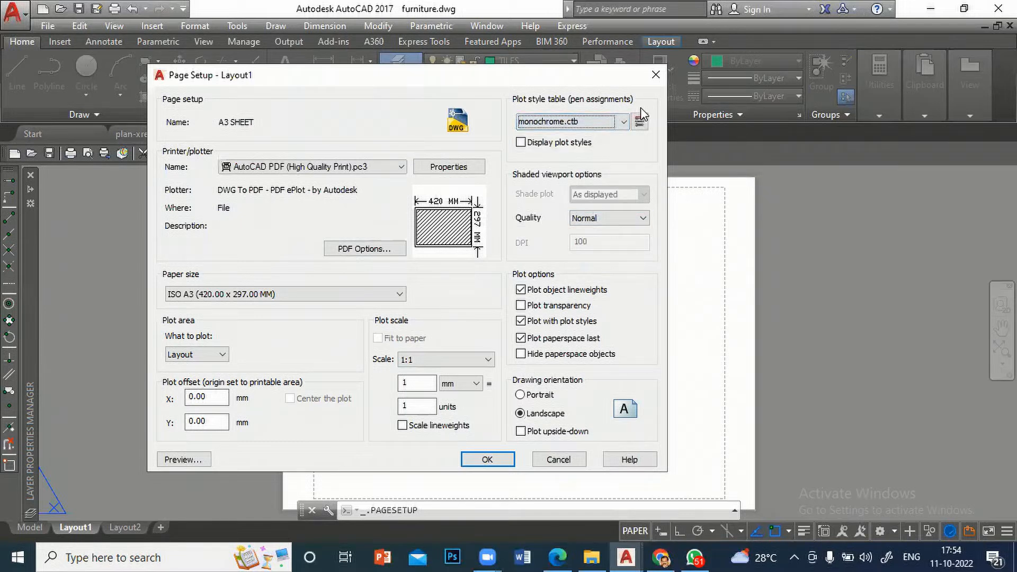
{"action": "left_click", "coordinate": [625, 122]}
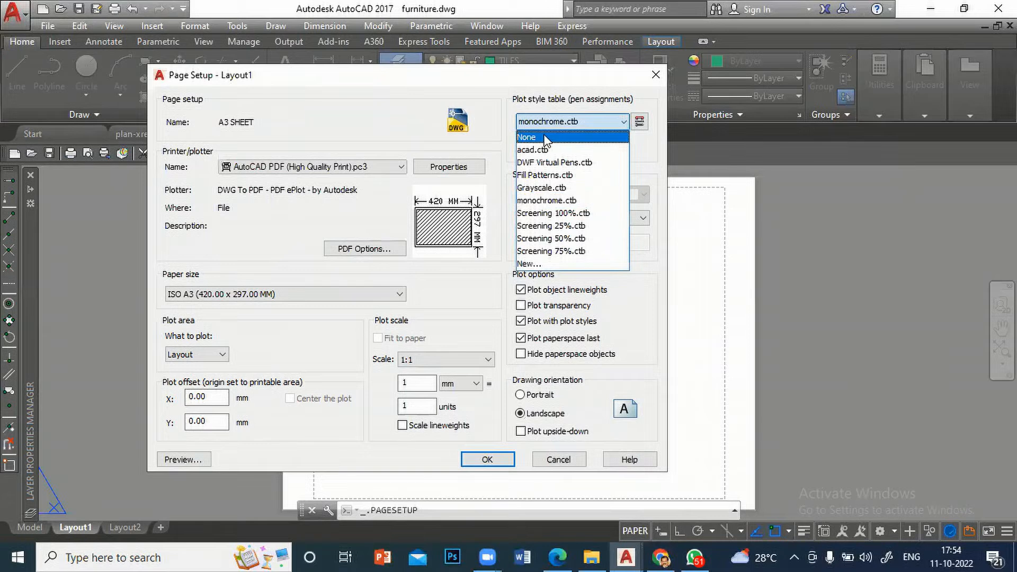
{"action": "left_click", "coordinate": [560, 71]}
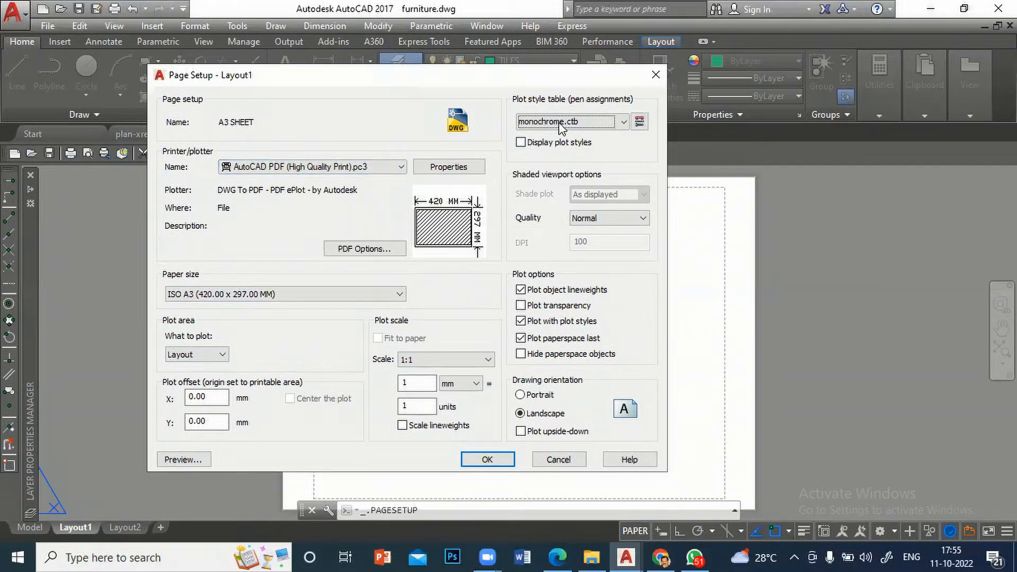
{"action": "left_click", "coordinate": [487, 459]}
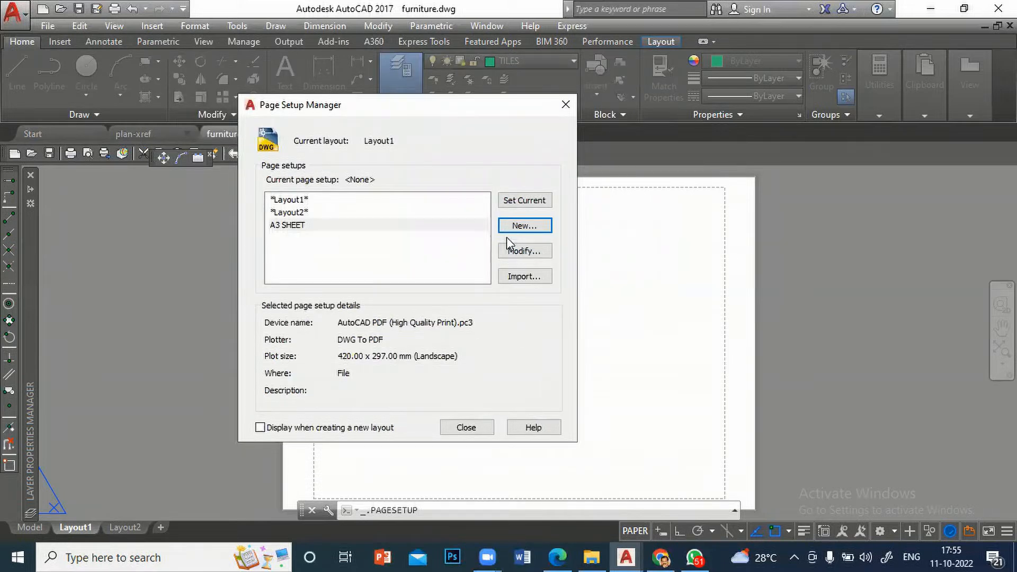
{"action": "left_click", "coordinate": [536, 203]}
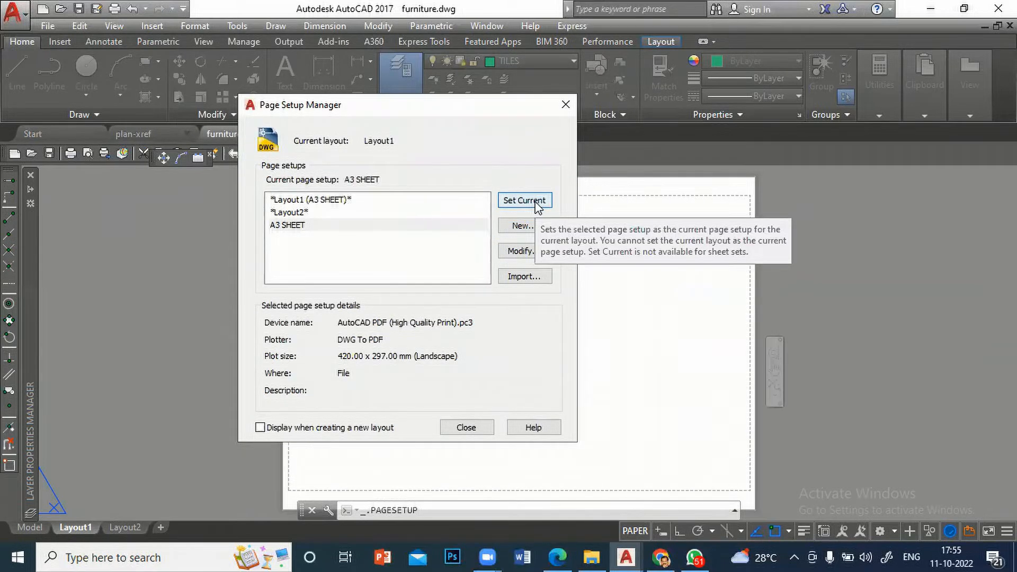
{"action": "left_click", "coordinate": [467, 429]}
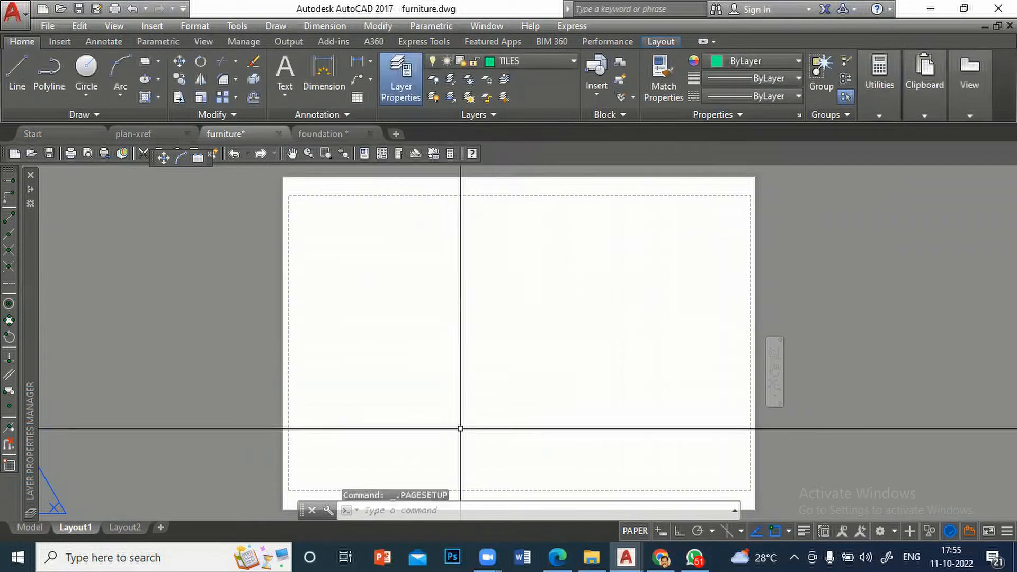
Step: Create a new layer named TITLE with the colour red and make it the current layer
{"action": "scroll", "coordinate": [593, 293], "scroll_direction": "down", "scroll_amount": 2}
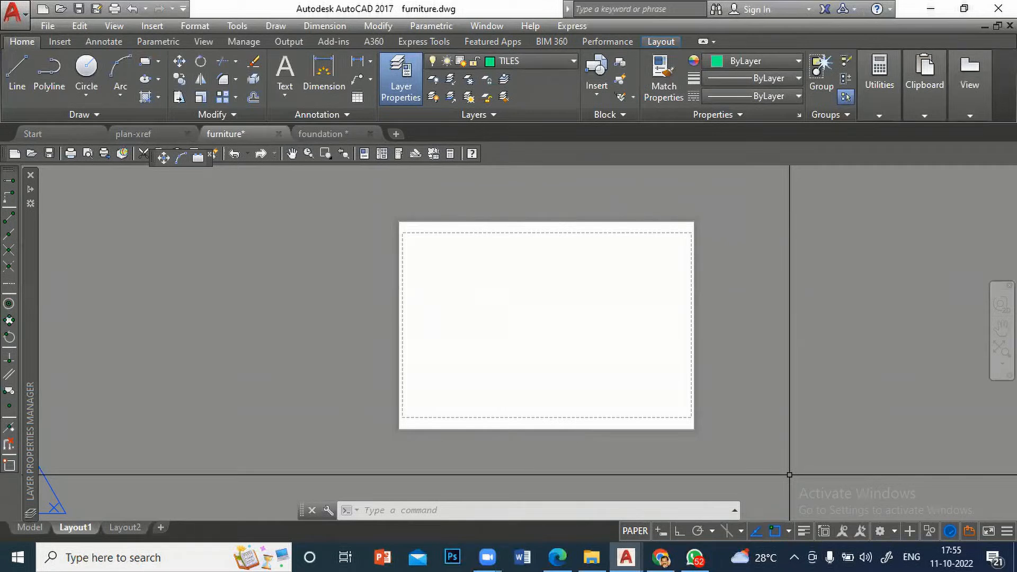
{"action": "left_click", "coordinate": [388, 72]}
{"action": "left_click", "coordinate": [403, 68]}
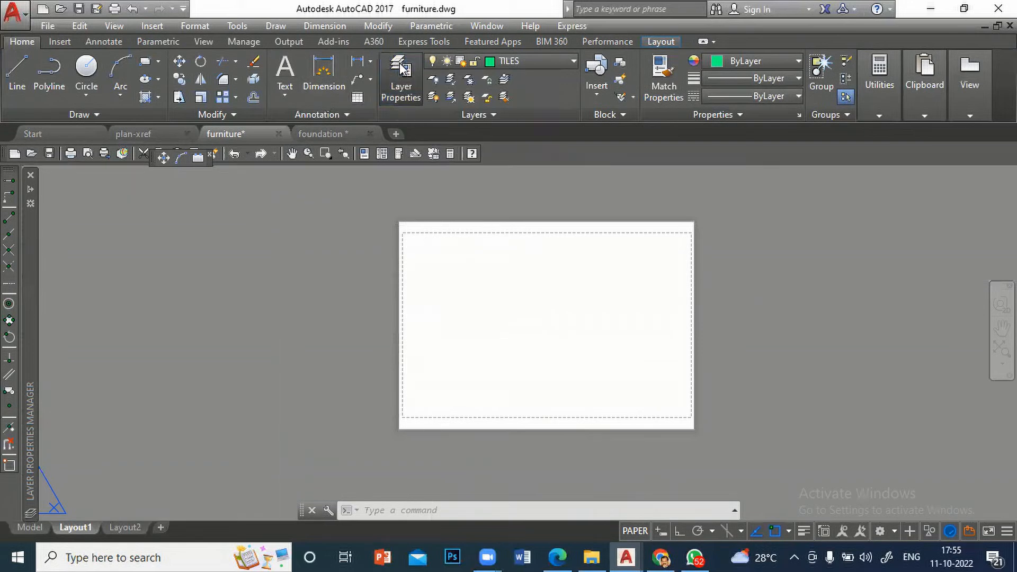
{"action": "left_click", "coordinate": [390, 78]}
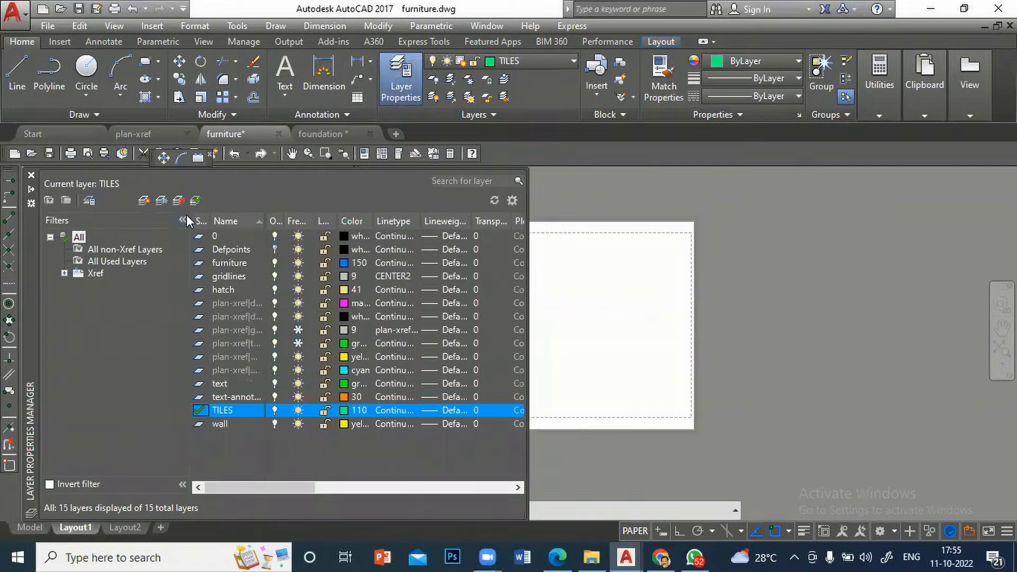
{"action": "left_click", "coordinate": [145, 201]}
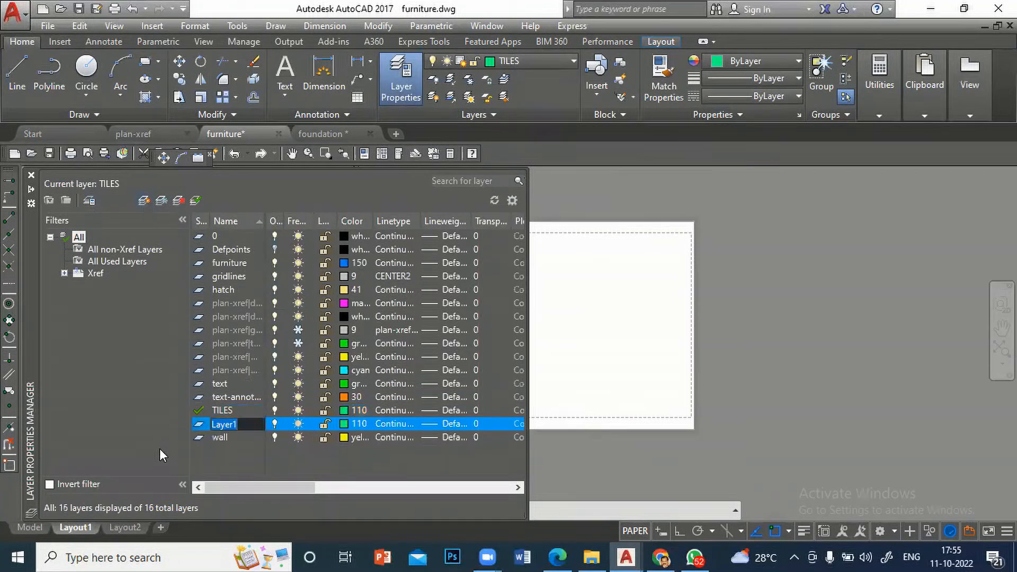
{"action": "type", "text": "TITLE"}
{"action": "left_click", "coordinate": [342, 426]}
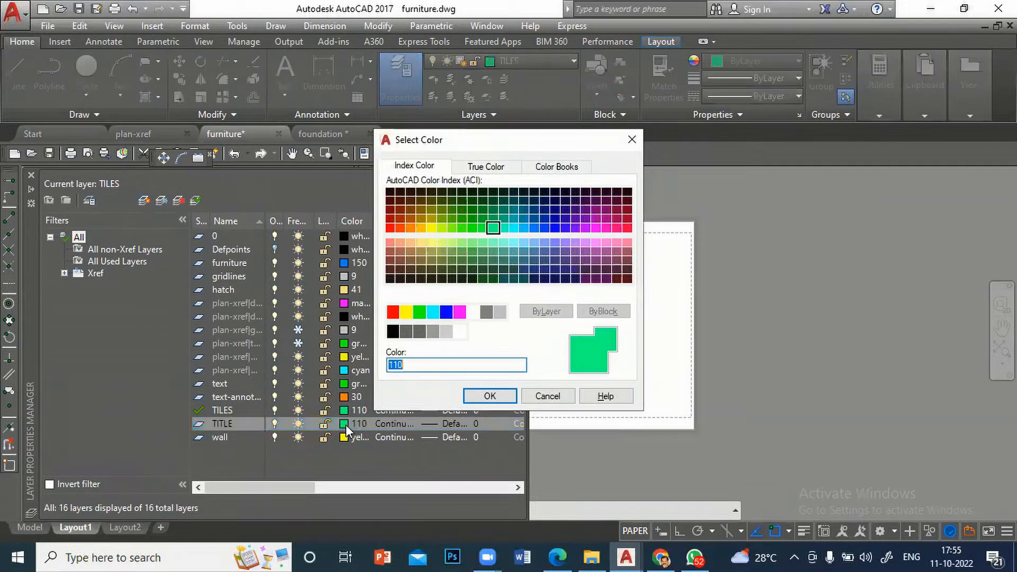
{"action": "left_click", "coordinate": [392, 312]}
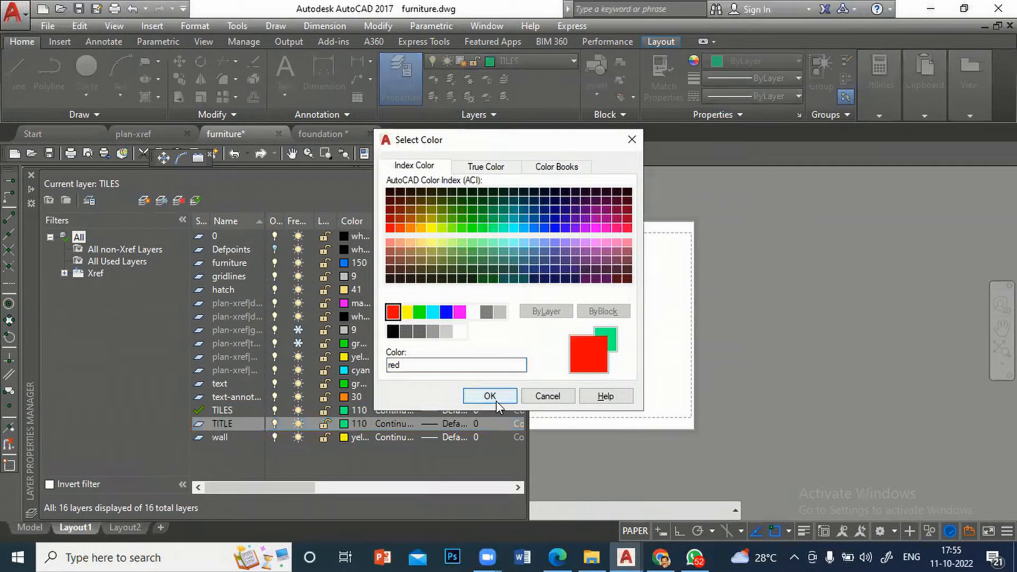
{"action": "left_click", "coordinate": [498, 398]}
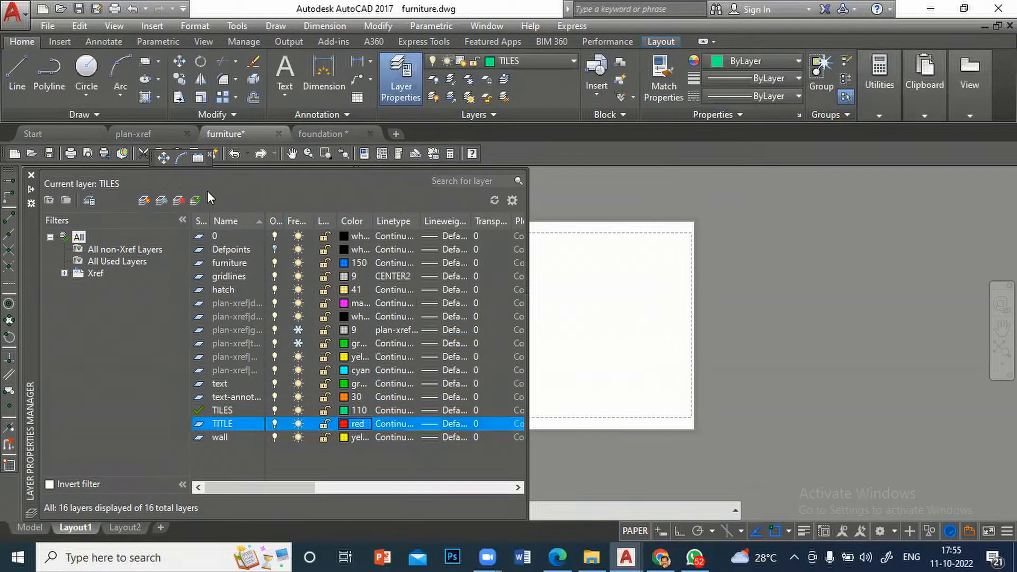
{"action": "left_click", "coordinate": [195, 200]}
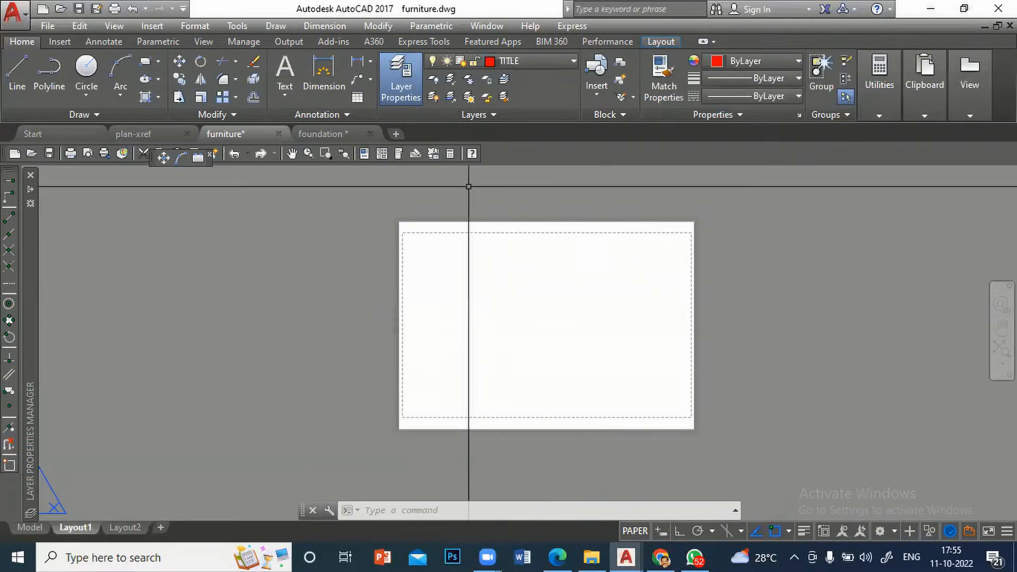
Step: Draw a rectangular sheet border on Layout1 just inside the dashed printable area
{"action": "left_click", "coordinate": [145, 62]}
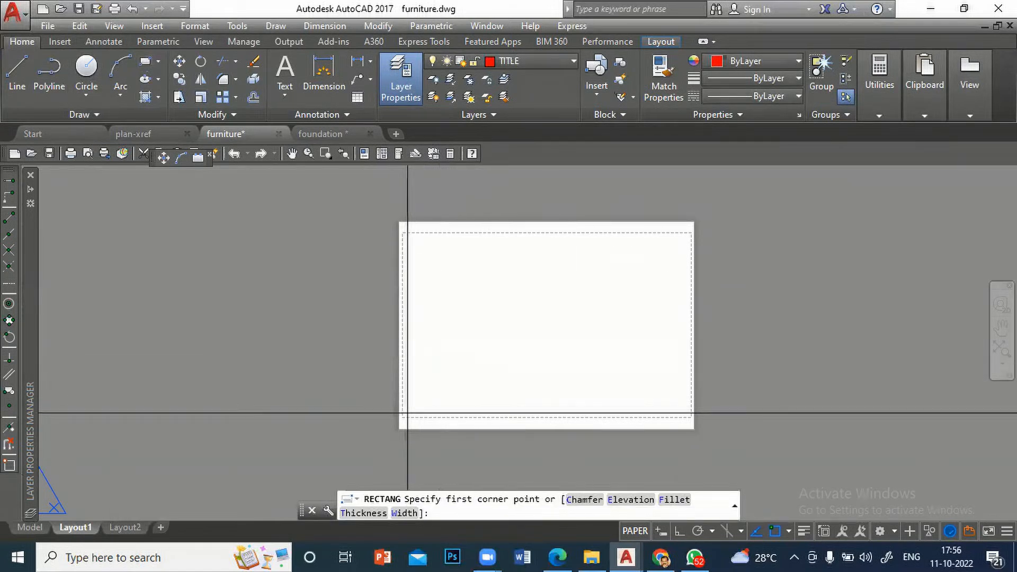
{"action": "left_click", "coordinate": [404, 417]}
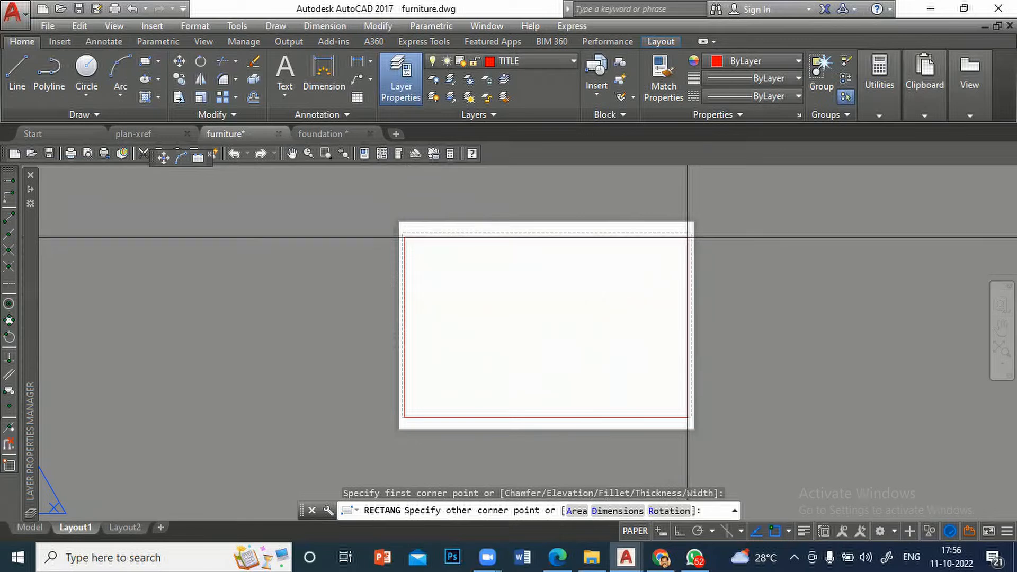
{"action": "left_click", "coordinate": [689, 235]}
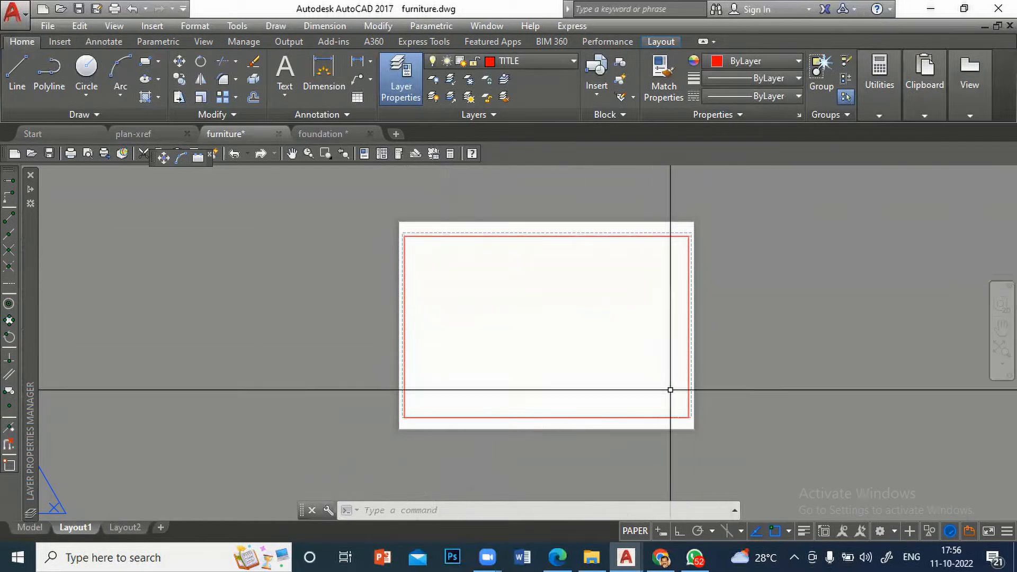
Step: Draw a vertical line from the border's top edge perpendicular to its bottom edge, marking off a narrow title strip along the right side
{"action": "type", "text": "l"}
{"action": "key", "text": "Return"}
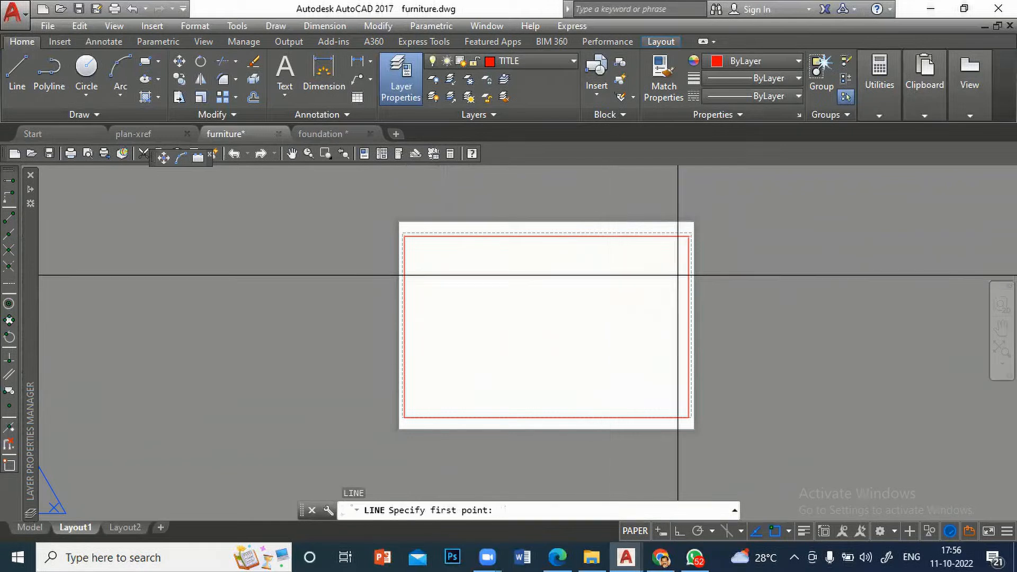
{"action": "left_click", "coordinate": [651, 237]}
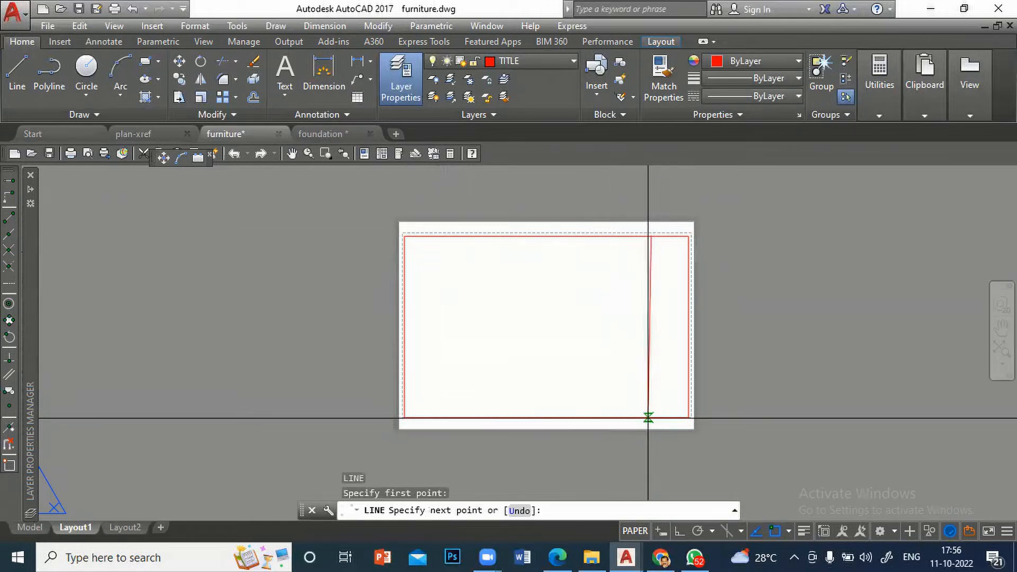
{"action": "type", "text": "P"}
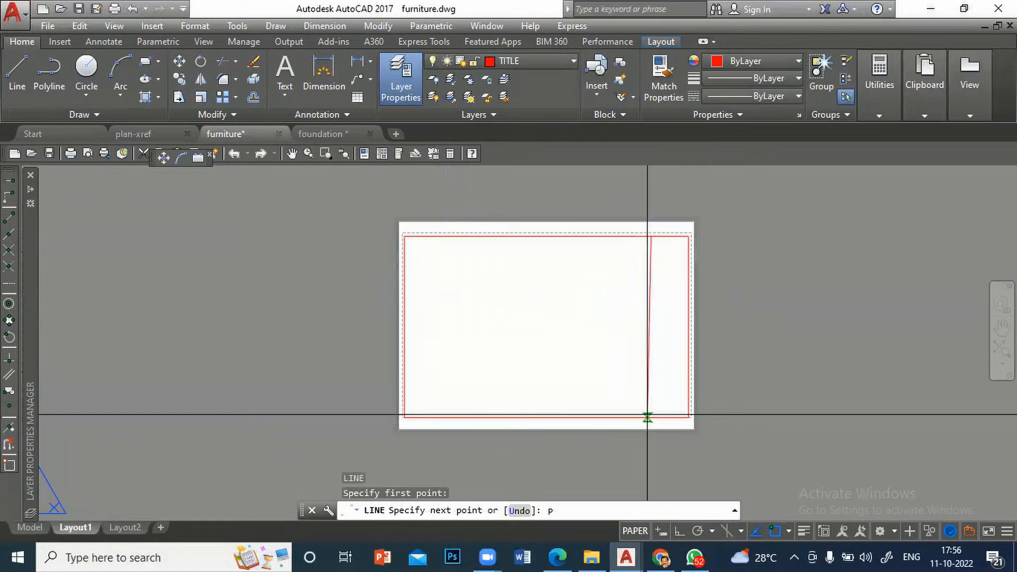
{"action": "type", "text": "ER"}
{"action": "key", "text": "Return"}
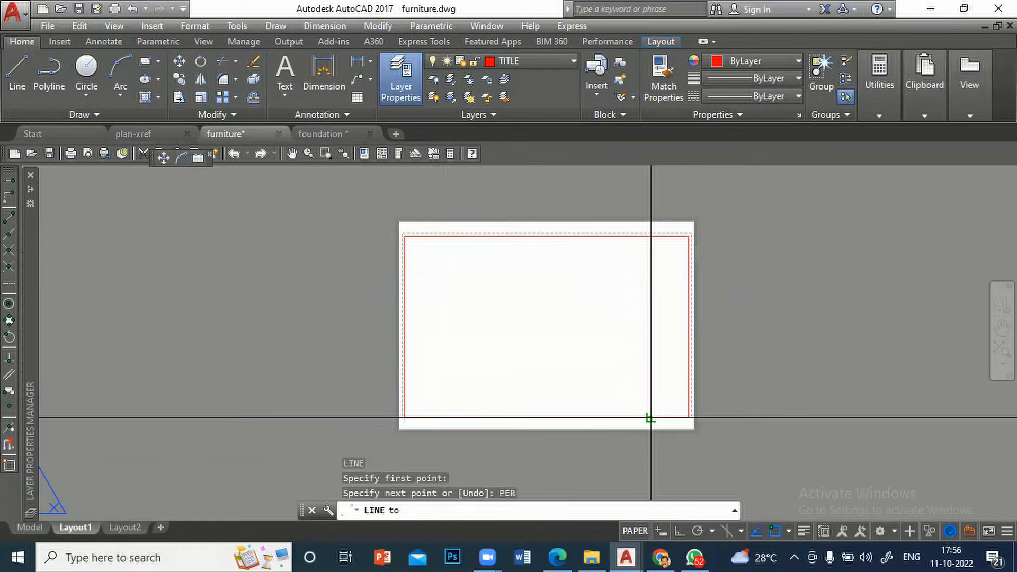
{"action": "left_click", "coordinate": [650, 417]}
{"action": "key", "text": "Return"}
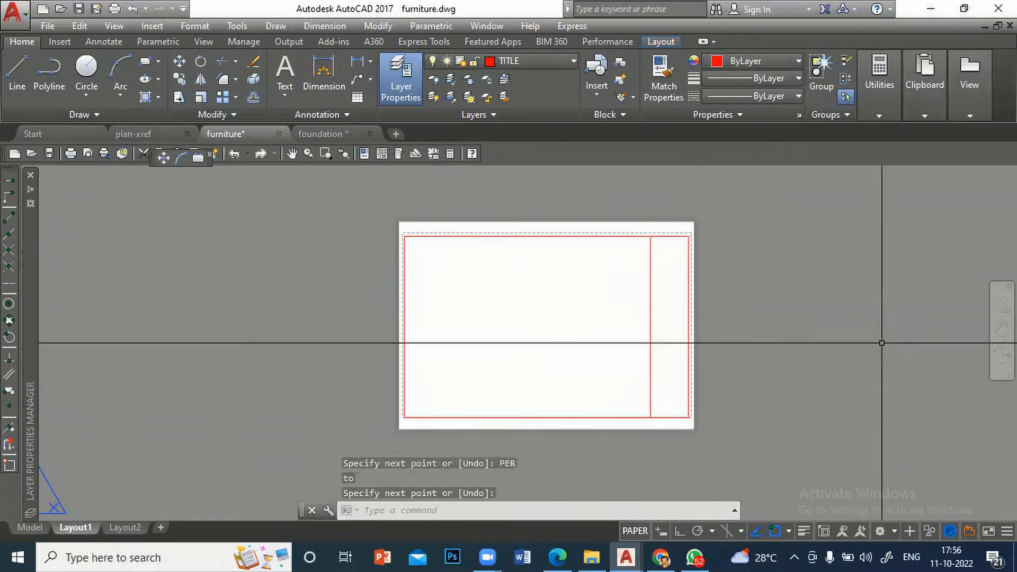
Step: Draw a horizontal line across the title strip, from its inner vertical line perpendicular to the border's right edge
{"action": "scroll", "coordinate": [640, 339], "scroll_direction": "up", "scroll_amount": 4}
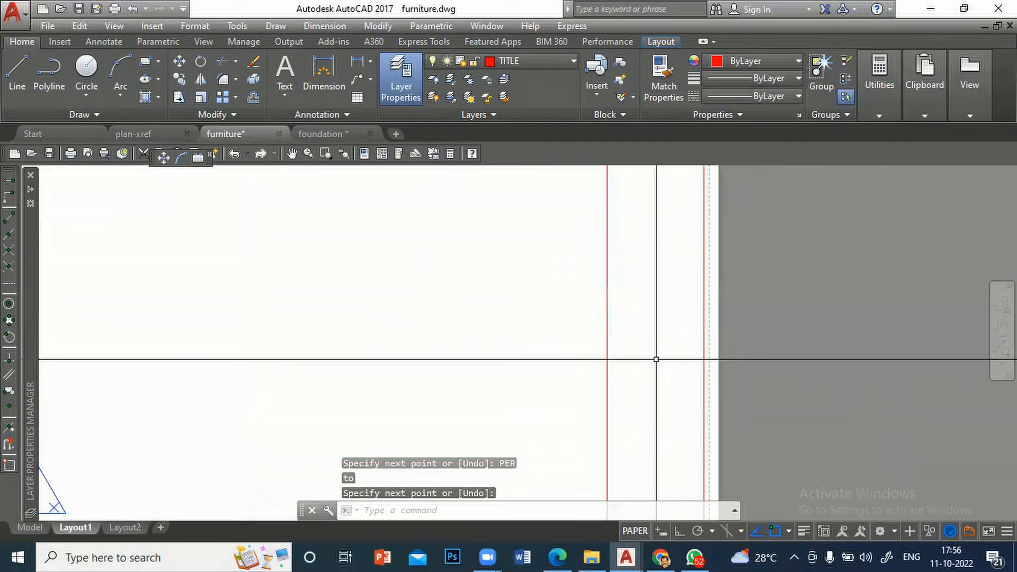
{"action": "key", "text": "Return"}
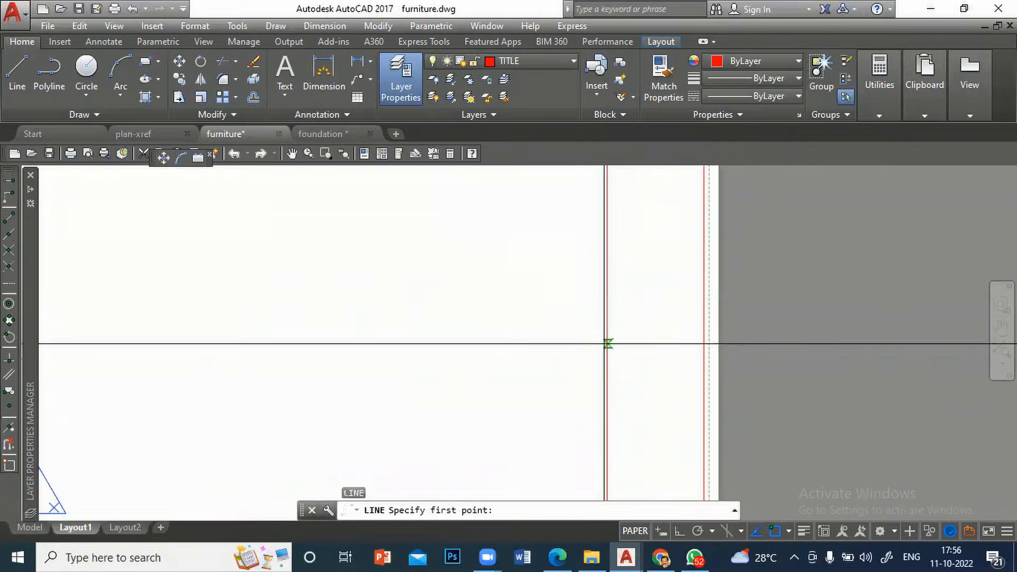
{"action": "left_click", "coordinate": [607, 345]}
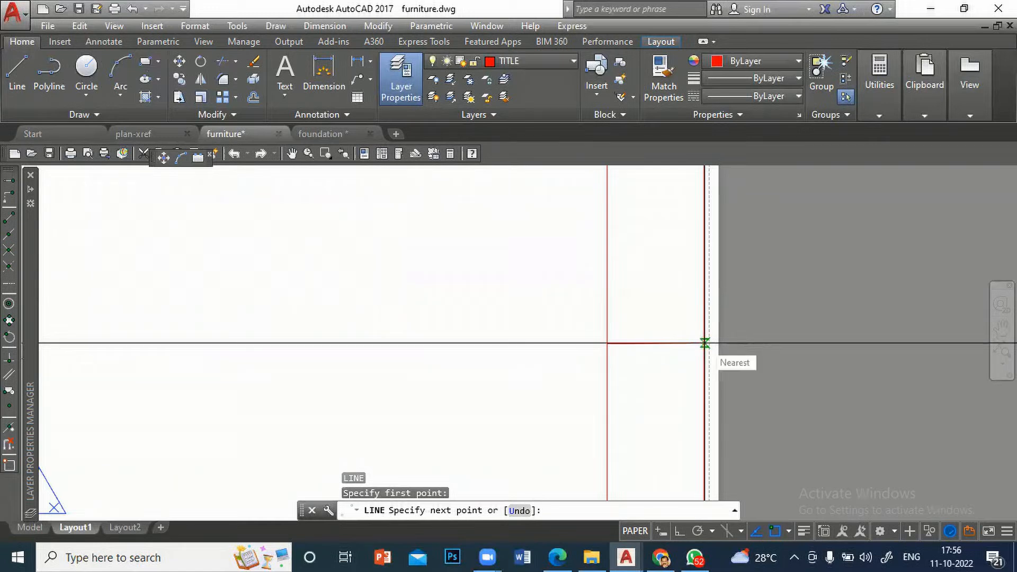
{"action": "type", "text": "per"}
{"action": "key", "text": "Return"}
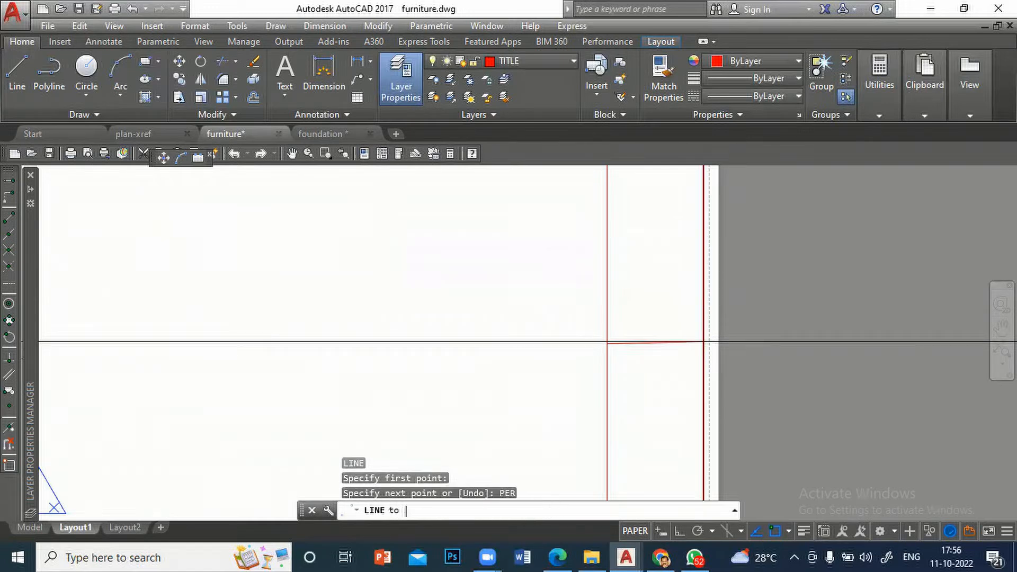
{"action": "left_click", "coordinate": [704, 344]}
{"action": "key", "text": "Return"}
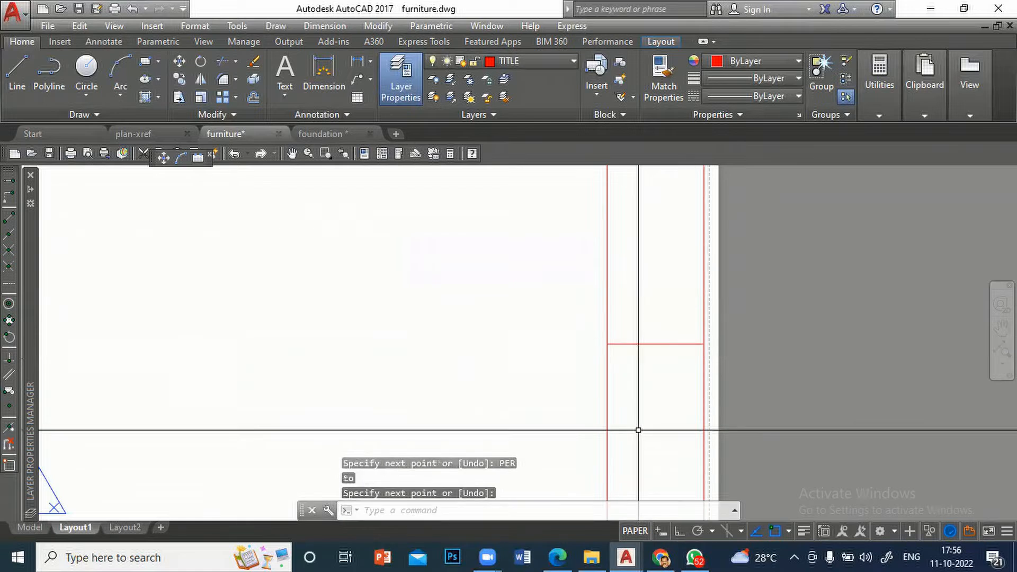
Step: Offset the title strip's horizontal line downward with the Through option to form a narrow title row
{"action": "scroll", "coordinate": [639, 419], "scroll_direction": "down", "scroll_amount": 2}
{"action": "type", "text": "p"}
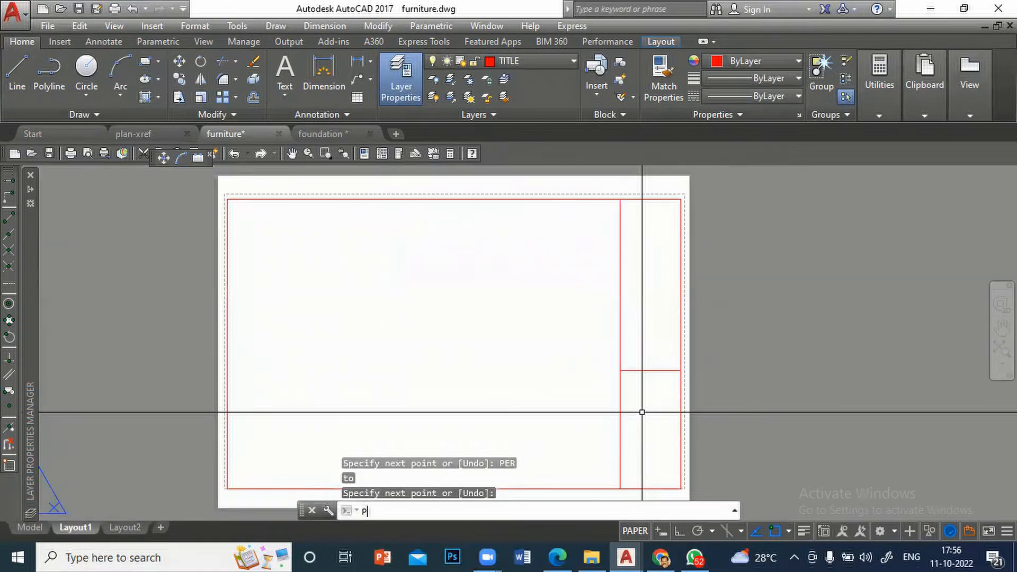
{"action": "key", "text": "BackSpace"}
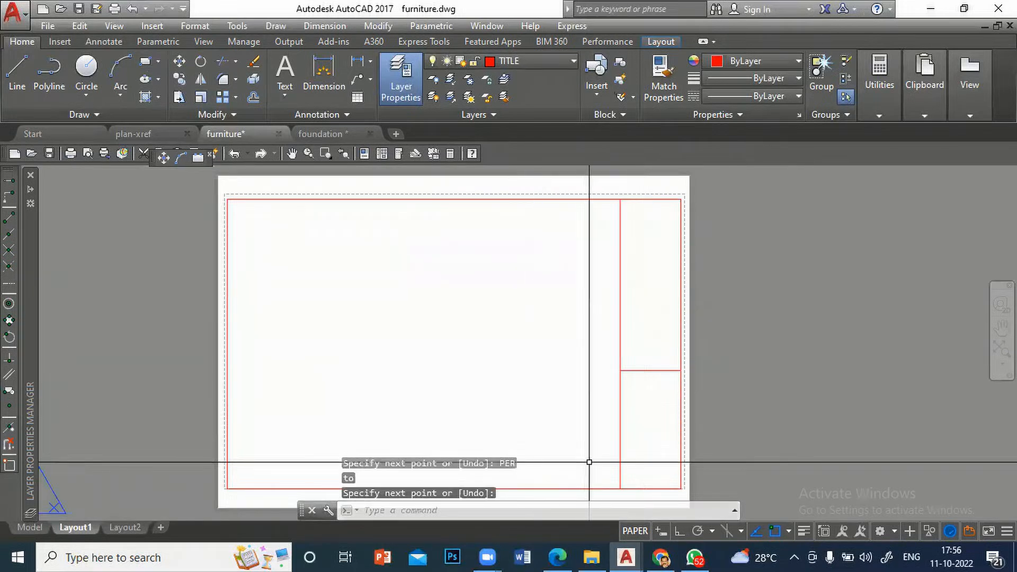
{"action": "type", "text": "o"}
{"action": "key", "text": "Return"}
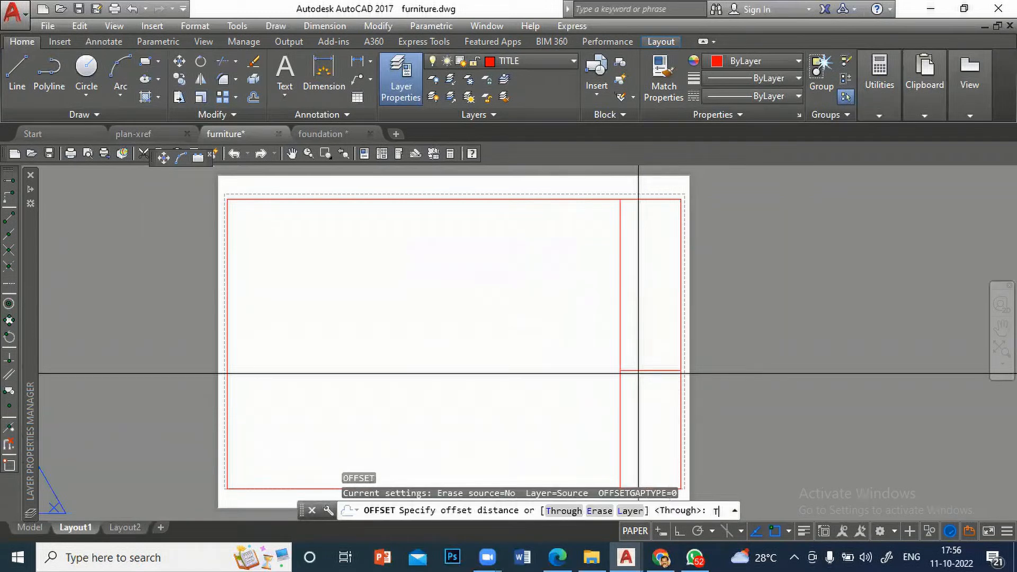
{"action": "type", "text": "T"}
{"action": "key", "text": "Return"}
{"action": "left_click", "coordinate": [660, 371]}
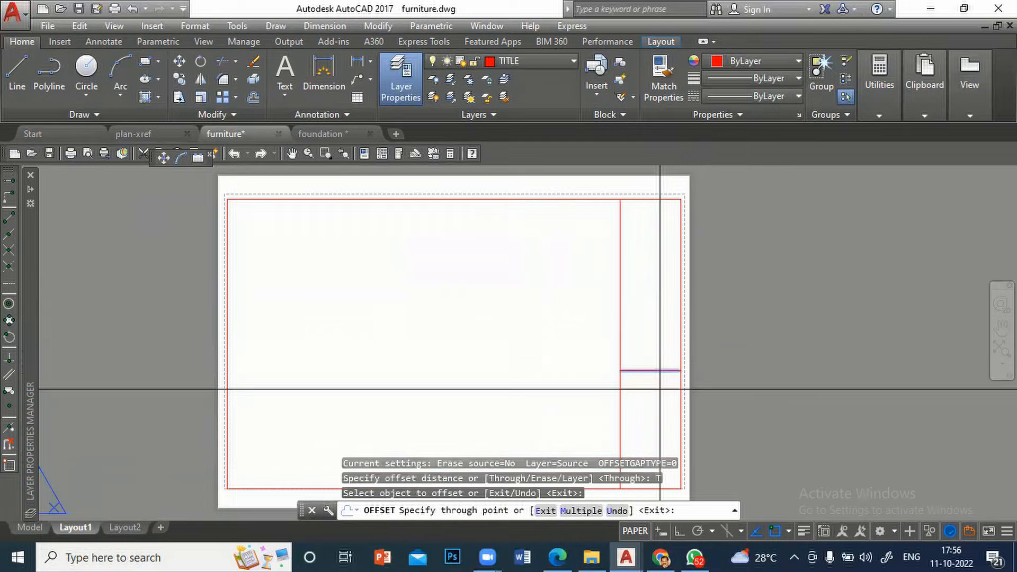
{"action": "left_click", "coordinate": [660, 389]}
{"action": "right_click", "coordinate": [761, 354]}
{"action": "left_click", "coordinate": [773, 361]}
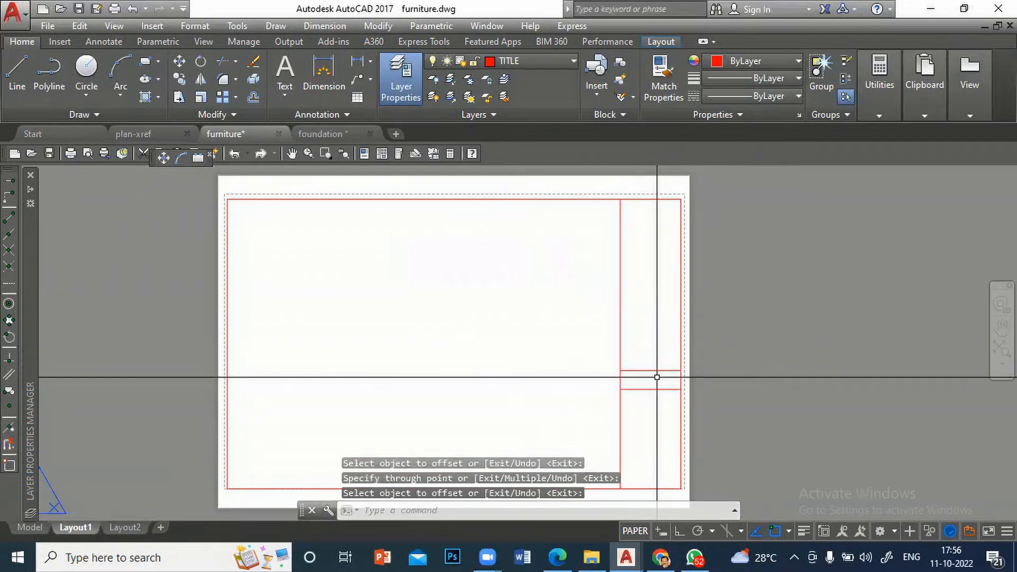
Step: Place the single-line text ASADI in the title strip's narrow row at 0 rotation
{"action": "type", "text": "p"}
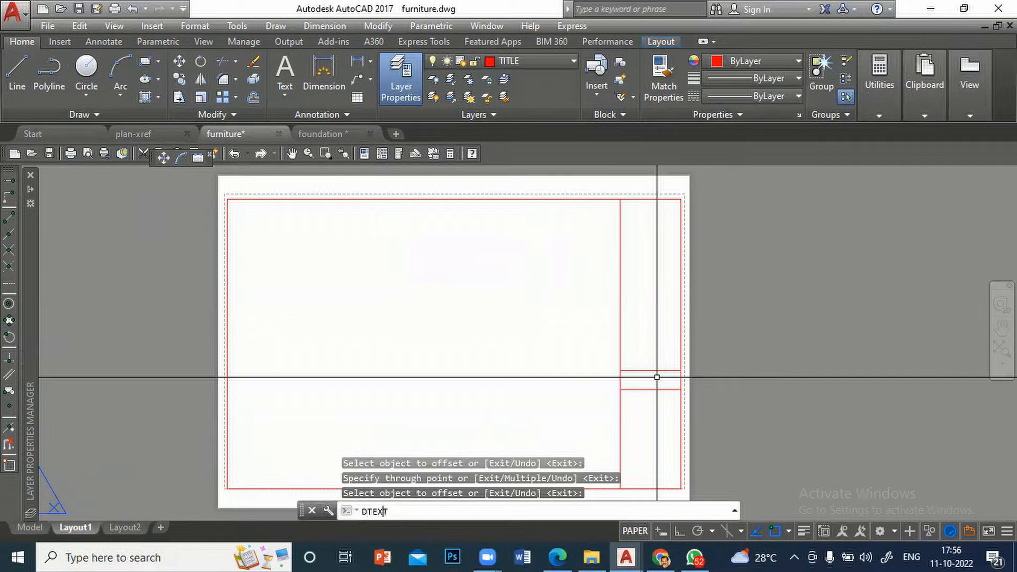
{"action": "type", "text": "TEXT"}
{"action": "key", "text": "Return"}
{"action": "scroll", "coordinate": [639, 377], "scroll_direction": "up", "scroll_amount": 4}
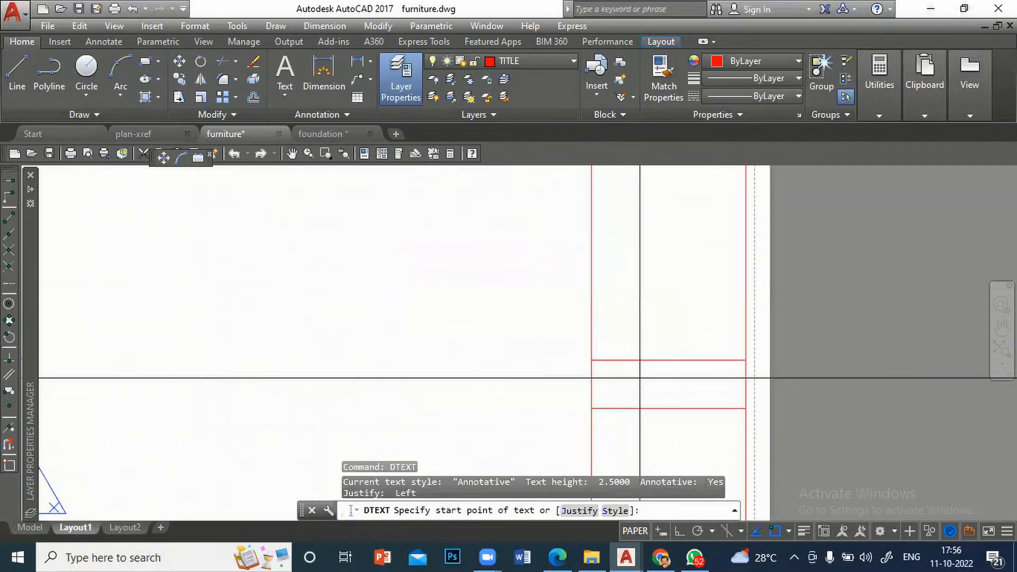
{"action": "left_click", "coordinate": [618, 391]}
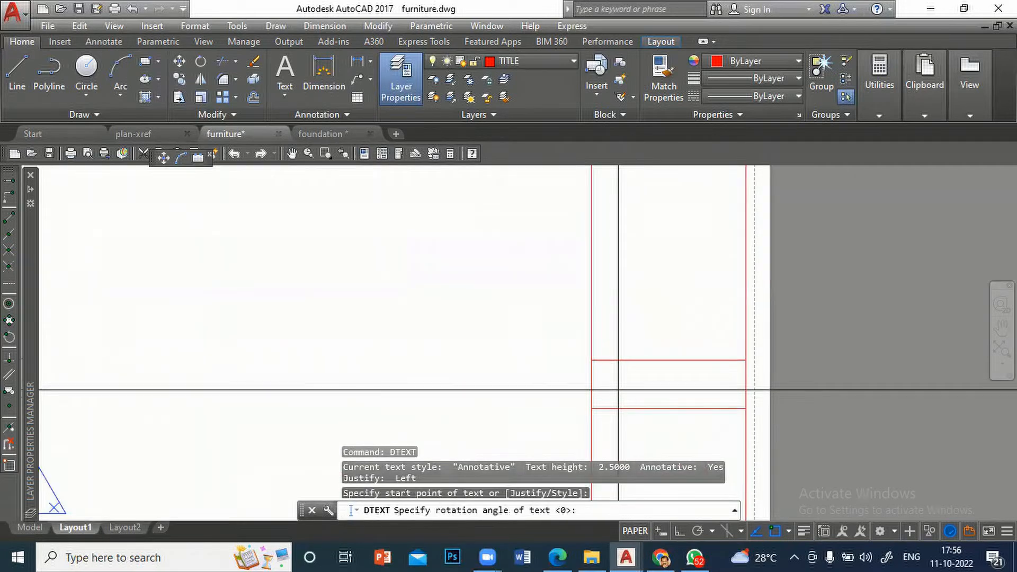
{"action": "key", "text": "Return"}
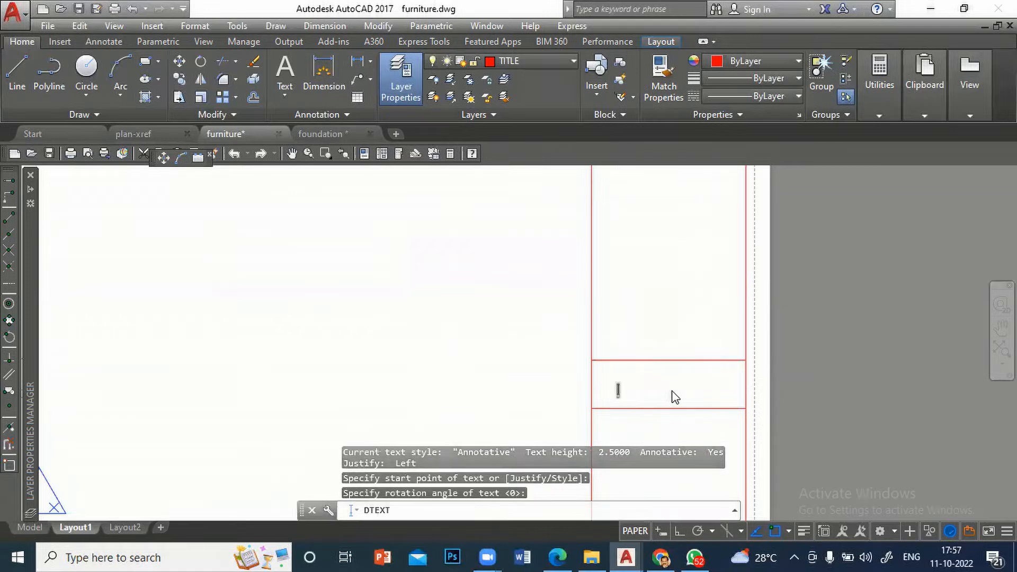
{"action": "type", "text": "ASADI"}
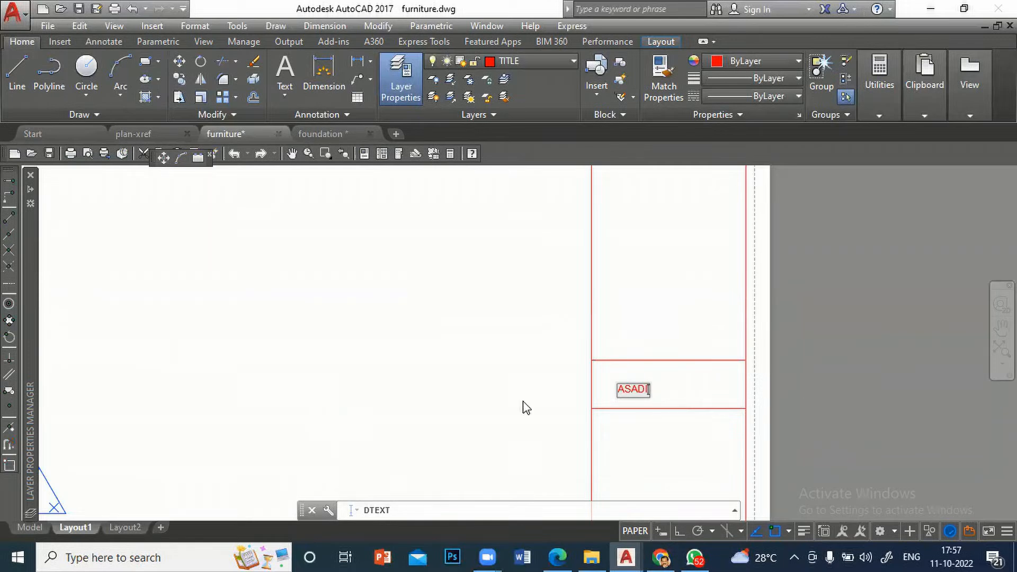
{"action": "left_click", "coordinate": [475, 373]}
{"action": "left_click", "coordinate": [521, 404]}
{"action": "key", "text": "Return"}
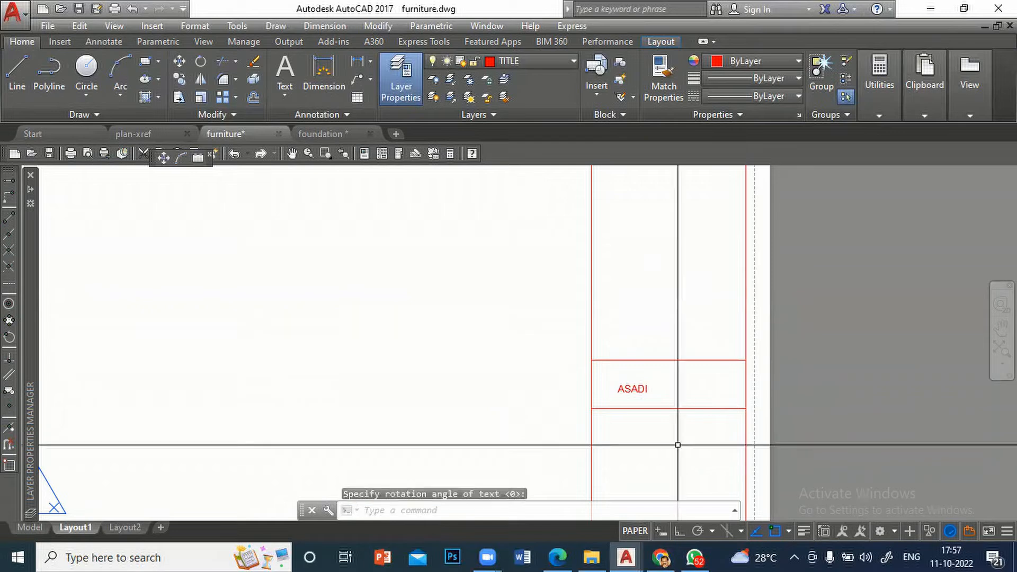
{"action": "key", "text": "Return"}
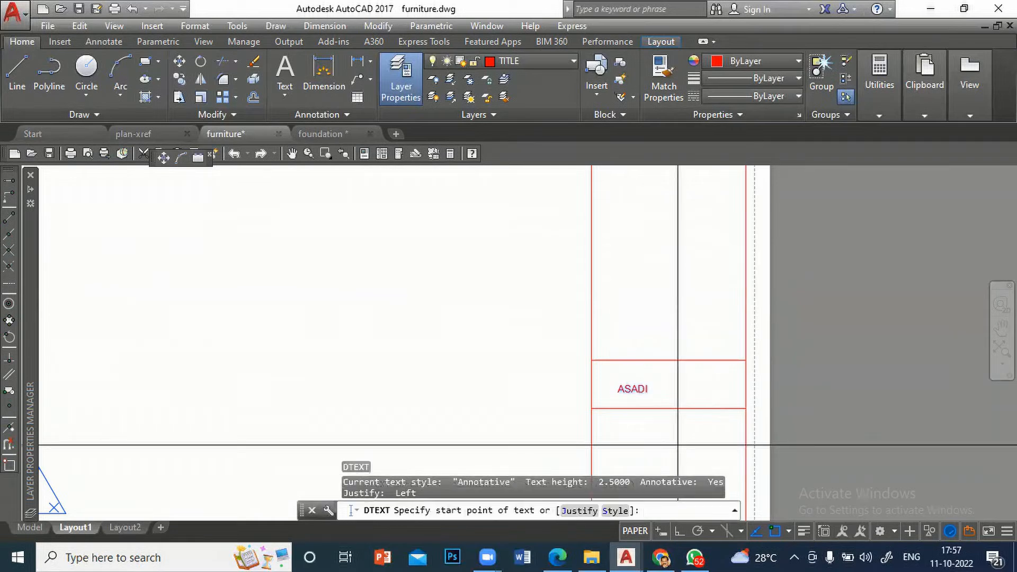
{"action": "left_click", "coordinate": [632, 385]}
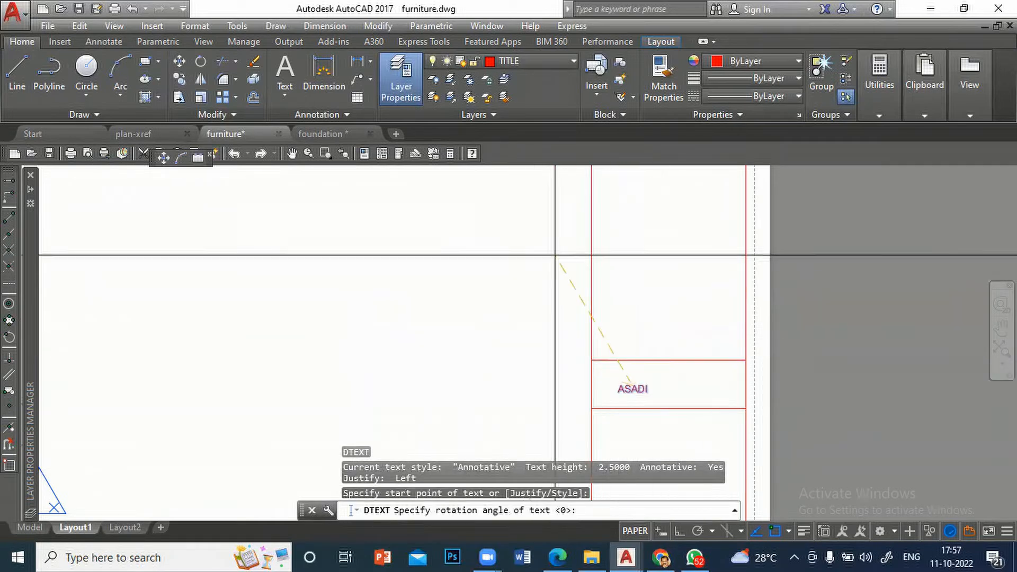
{"action": "key", "text": "Escape"}
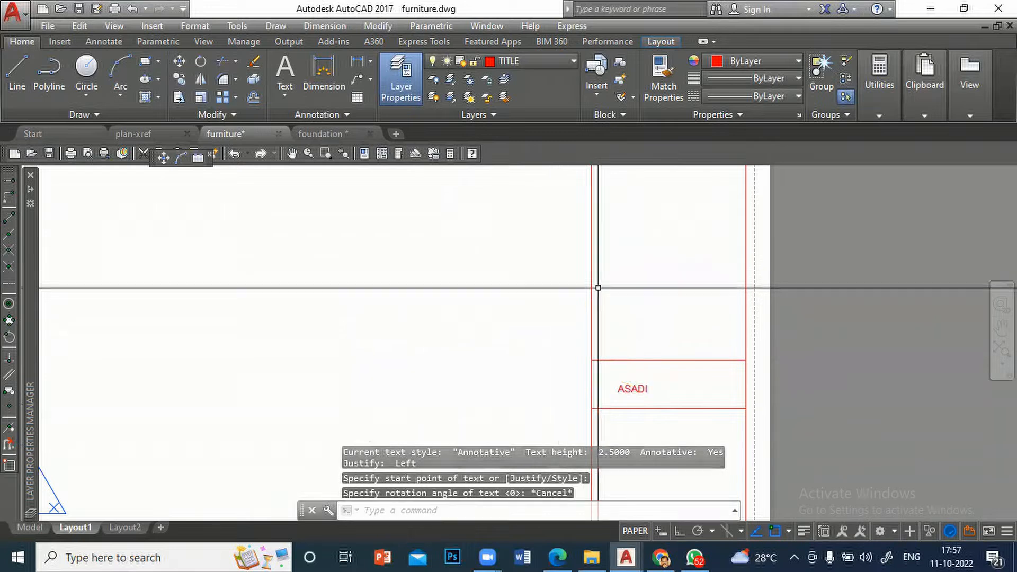
Step: Set the paper text height of the single-line text in the title strip's narrow row to 4
{"action": "left_click", "coordinate": [642, 388]}
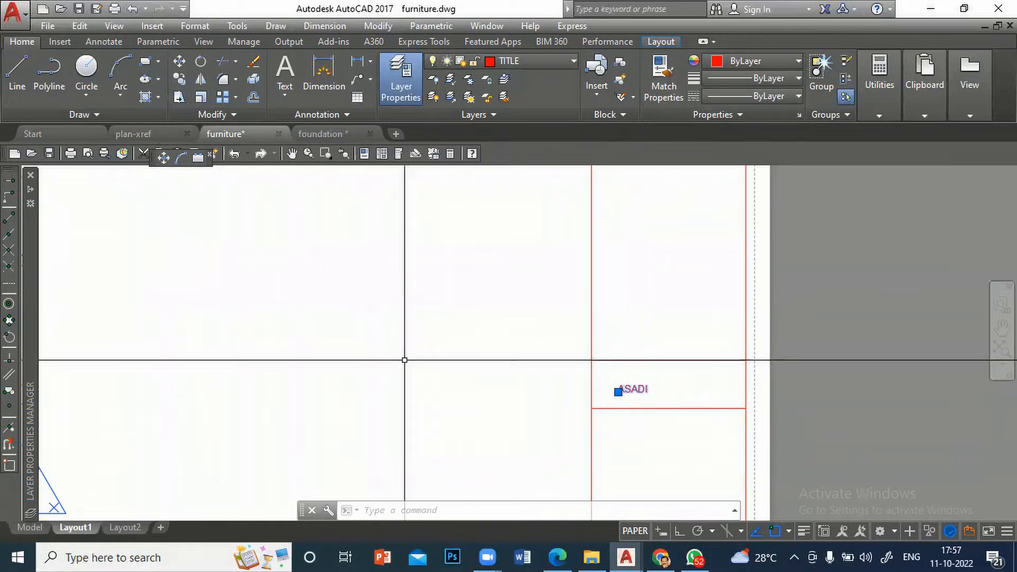
{"action": "key", "text": "ctrl+1"}
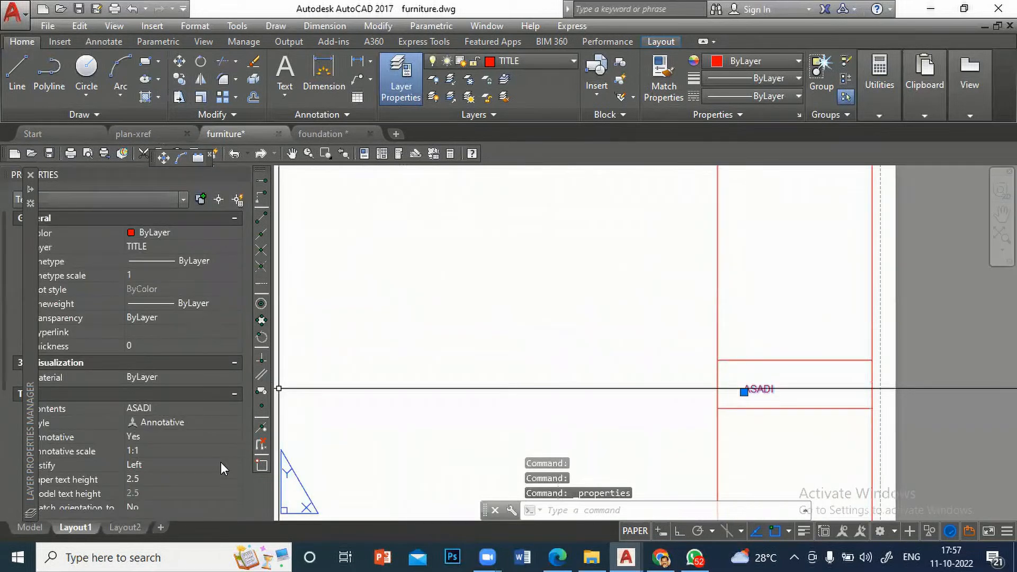
{"action": "scroll", "coordinate": [177, 463], "scroll_direction": "down", "scroll_amount": 2}
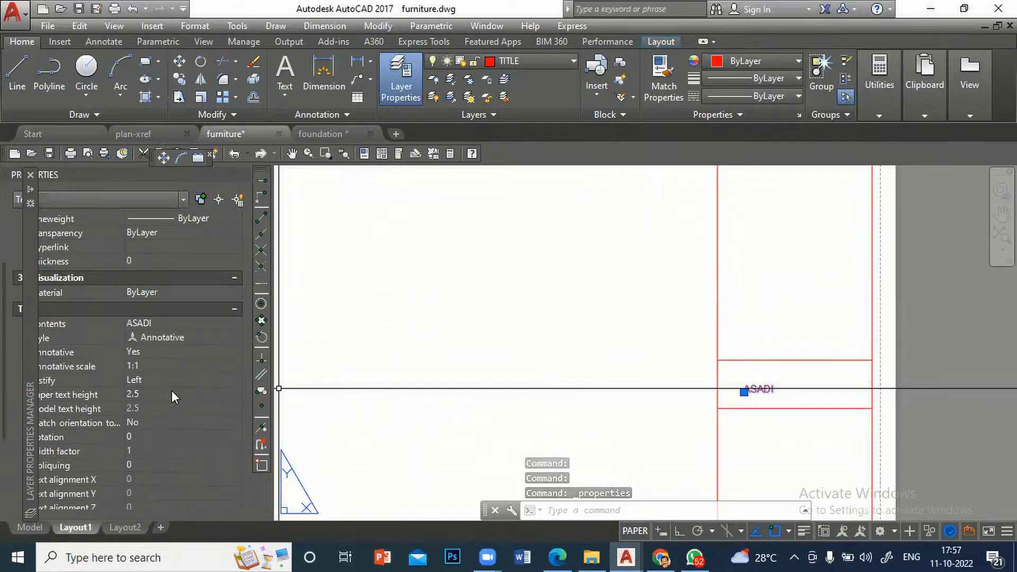
{"action": "left_click", "coordinate": [140, 395]}
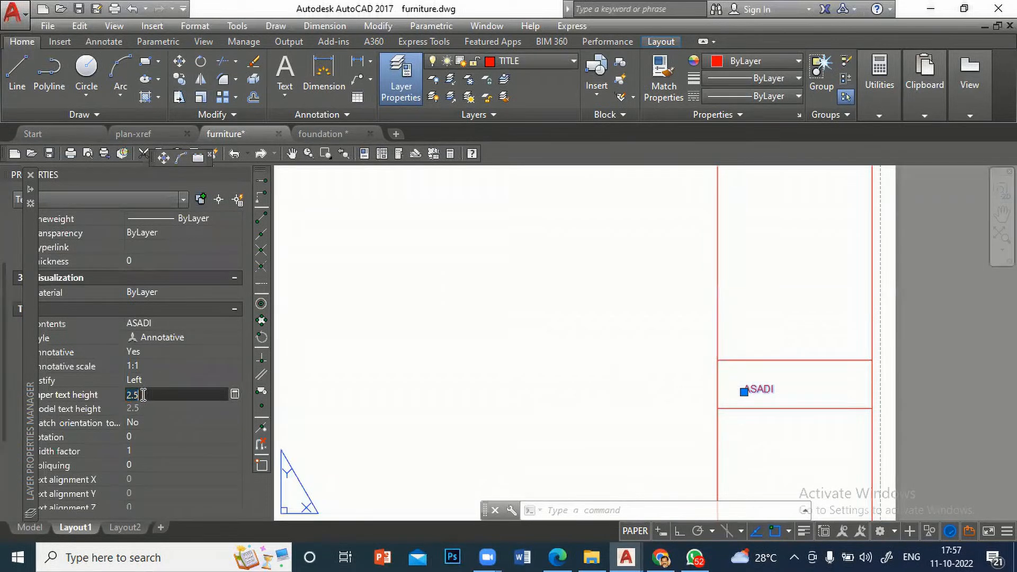
{"action": "type", "text": "4"}
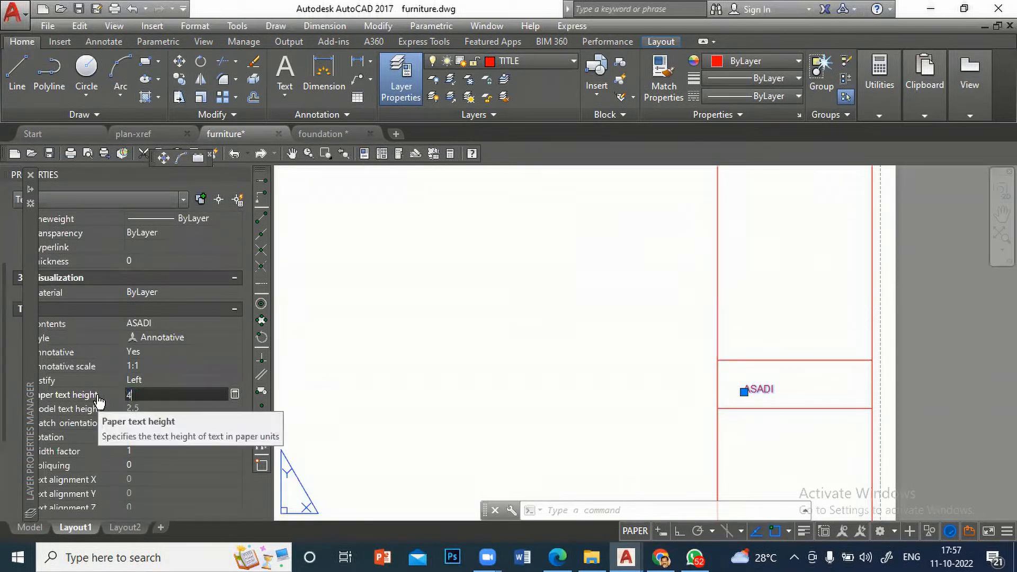
{"action": "key", "text": "Return"}
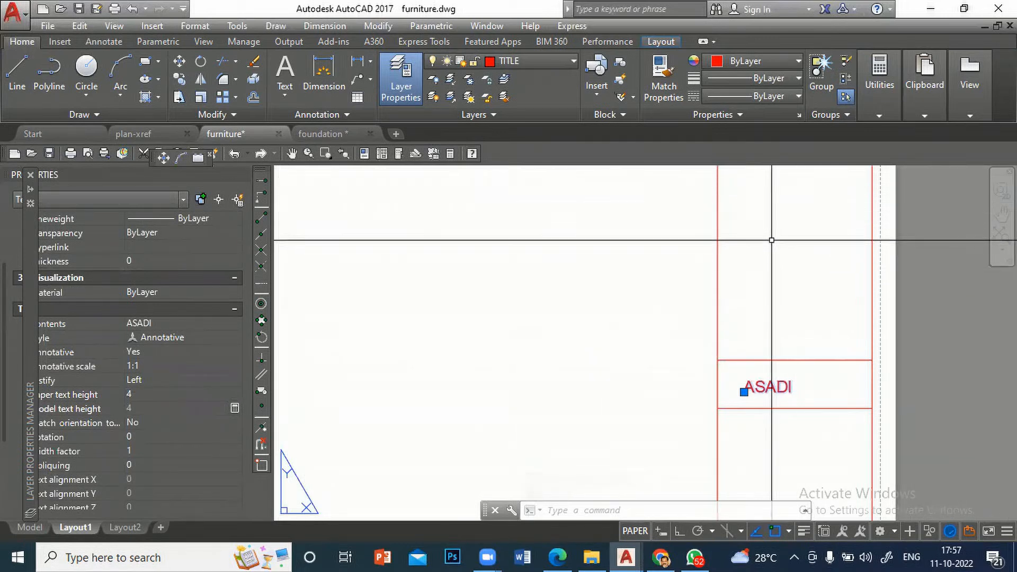
Step: Close the Layer Properties Manager and Properties palettes to clear the drawing area
{"action": "scroll", "coordinate": [609, 279], "scroll_direction": "down", "scroll_amount": 2}
{"action": "scroll", "coordinate": [609, 279], "scroll_direction": "down", "scroll_amount": 3}
{"action": "scroll", "coordinate": [548, 275], "scroll_direction": "up", "scroll_amount": 1}
{"action": "key", "text": "space"}
{"action": "key", "text": "space"}
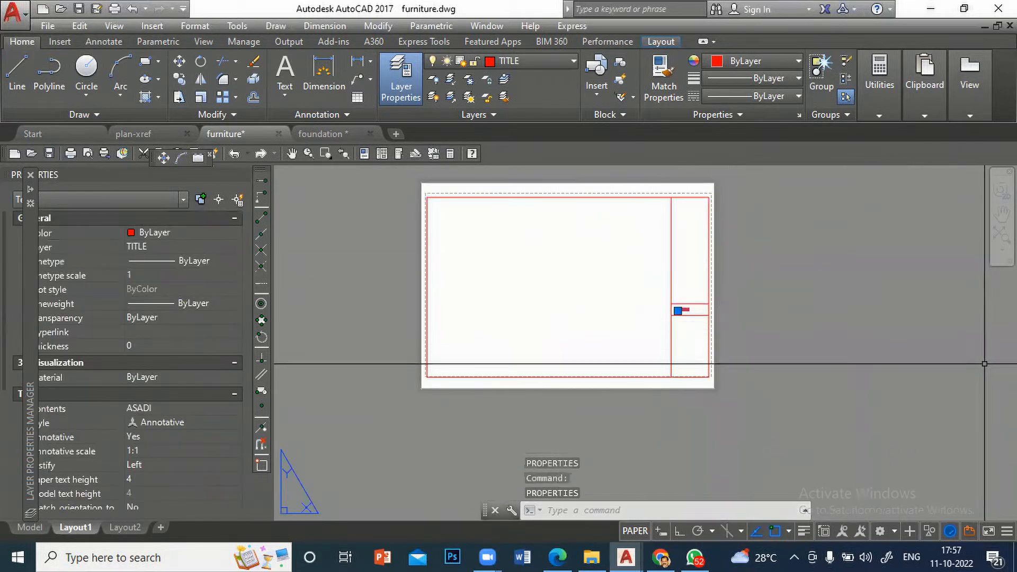
{"action": "left_click", "coordinate": [30, 175]}
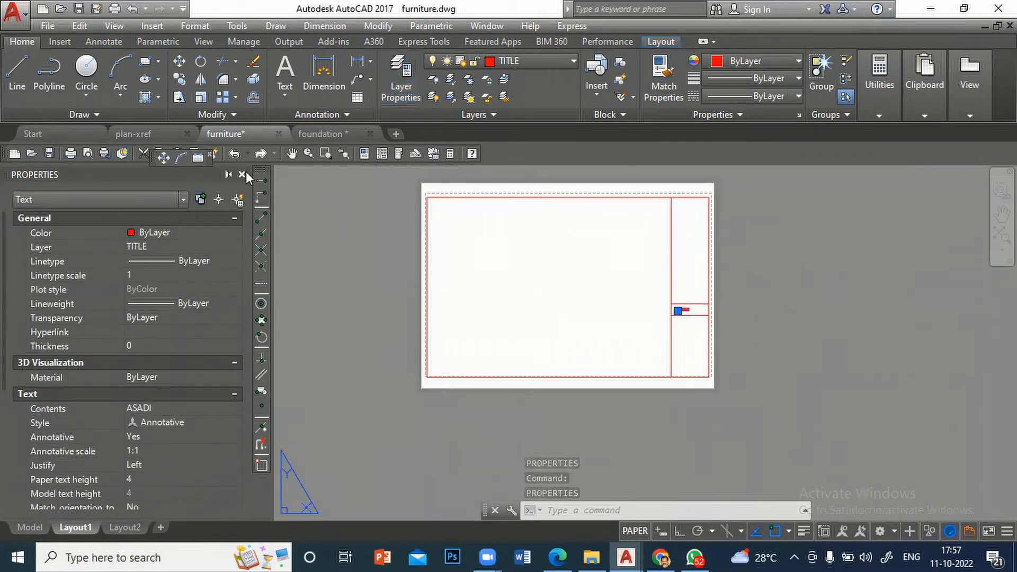
{"action": "left_click", "coordinate": [242, 174]}
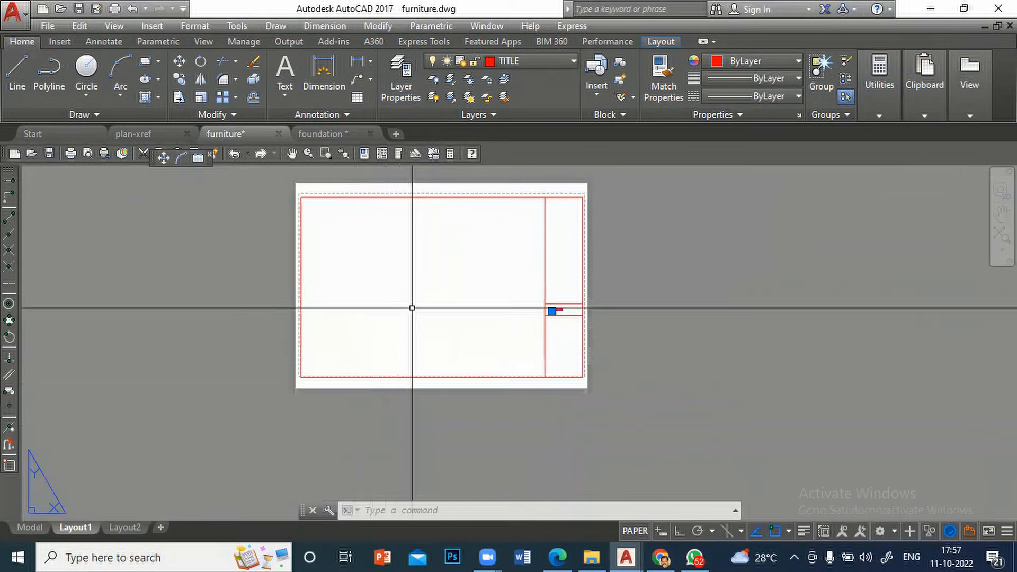
Step: Reopen the title row text's properties with the PROPERTIES command, close the palette again and deselect the text
{"action": "type", "text": "PR"}
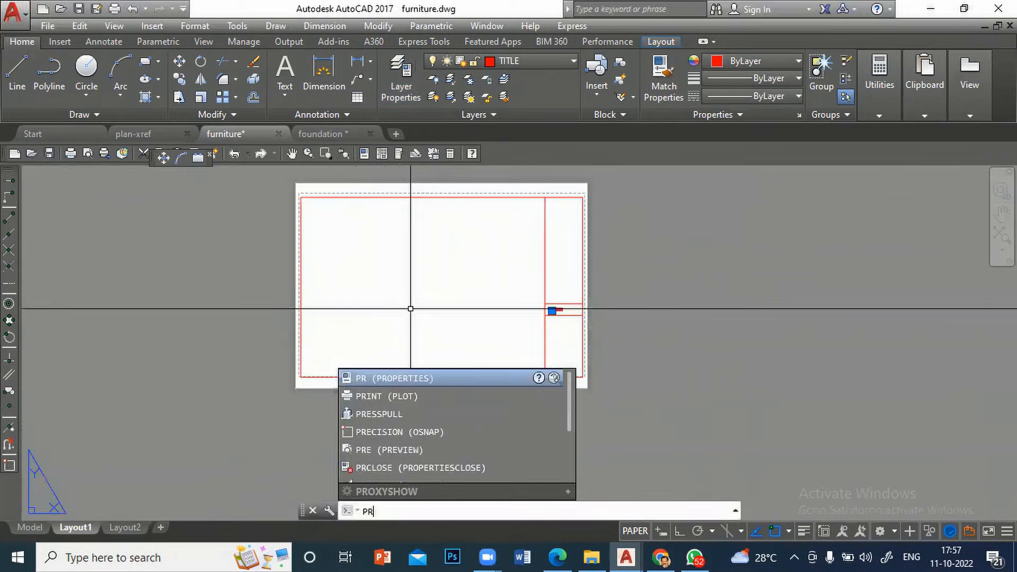
{"action": "type", "text": "OPERTIES"}
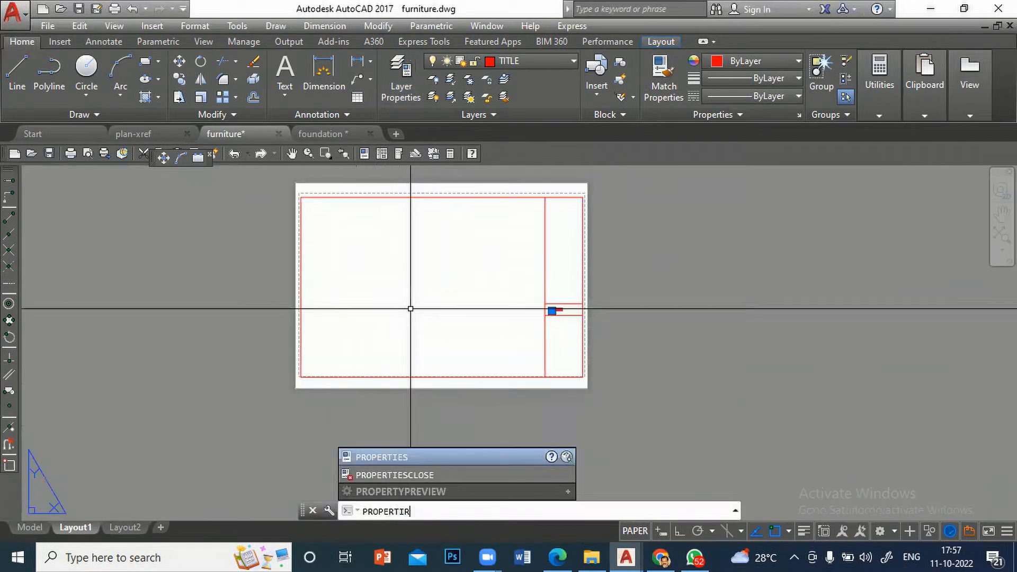
{"action": "key", "text": "Return"}
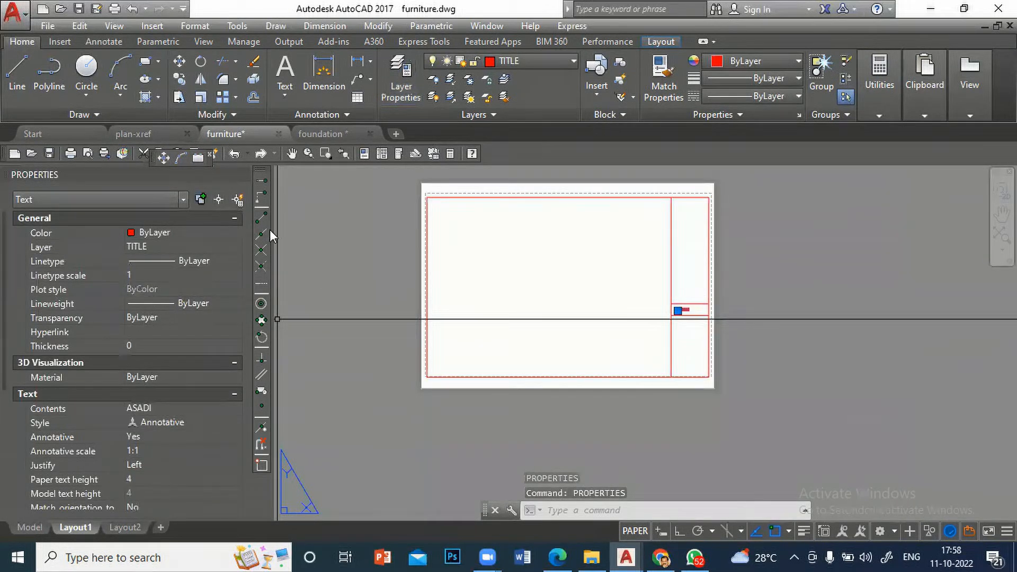
{"action": "left_click", "coordinate": [242, 175]}
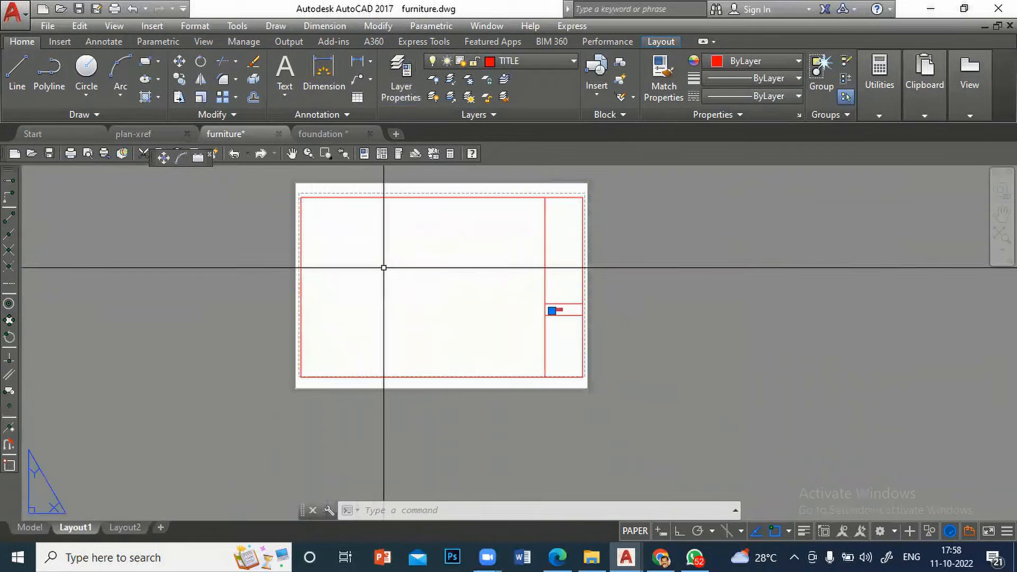
{"action": "middle_click_drag", "start_coordinate": [452, 262], "coordinate": [465, 295]}
{"action": "scroll", "coordinate": [646, 364], "scroll_direction": "up", "scroll_amount": 2}
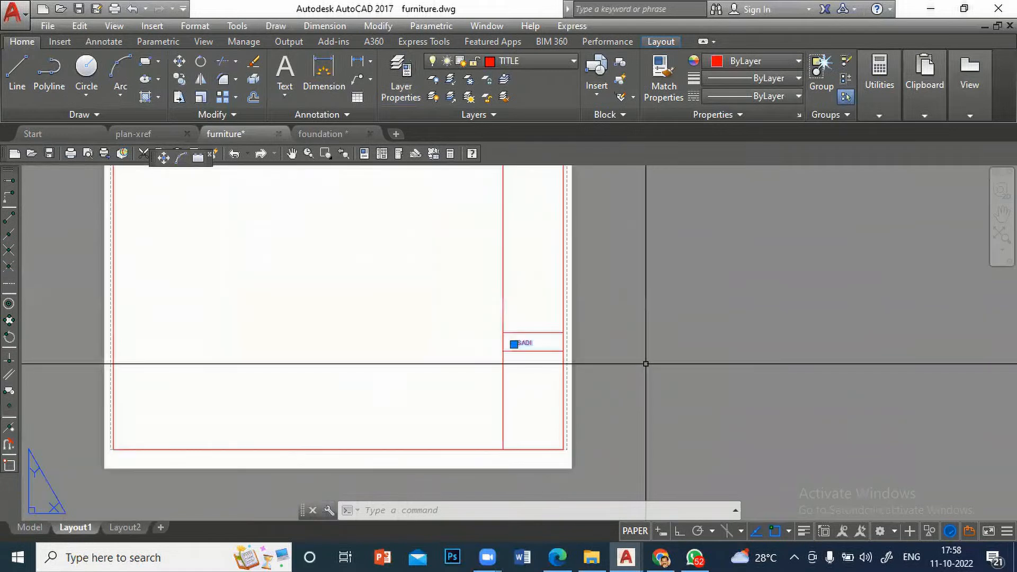
{"action": "key", "text": "Escape"}
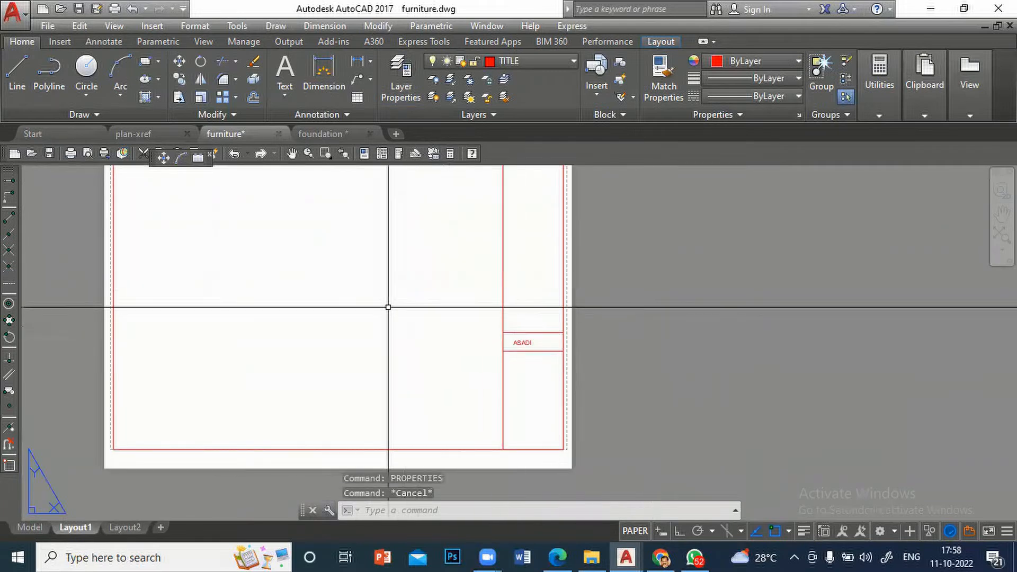
{"action": "scroll", "coordinate": [393, 302], "scroll_direction": "up", "scroll_amount": 2}
{"action": "scroll", "coordinate": [392, 306], "scroll_direction": "down", "scroll_amount": 2}
{"action": "scroll", "coordinate": [393, 306], "scroll_direction": "down", "scroll_amount": 2}
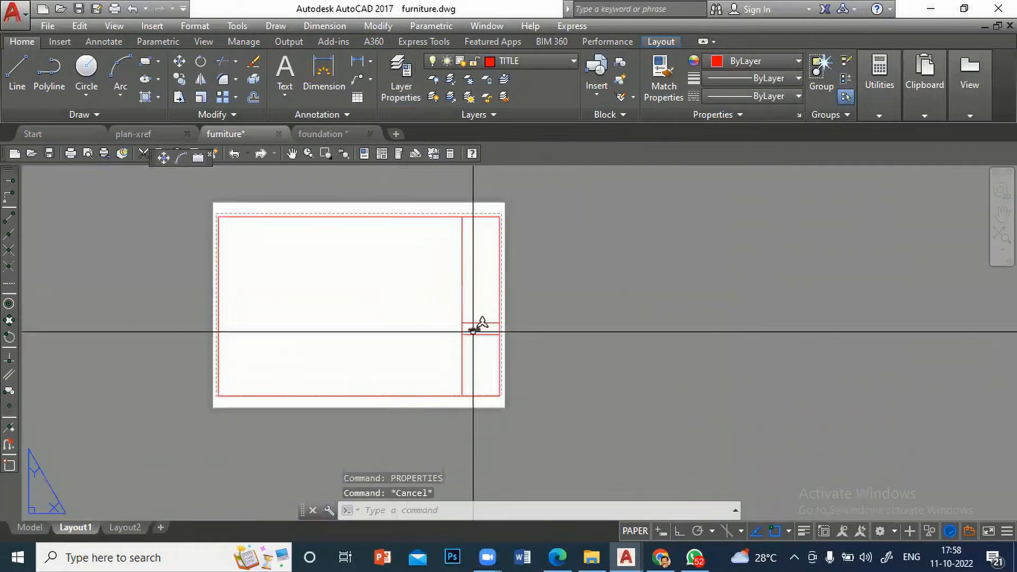
{"action": "scroll", "coordinate": [395, 288], "scroll_direction": "up", "scroll_amount": 2}
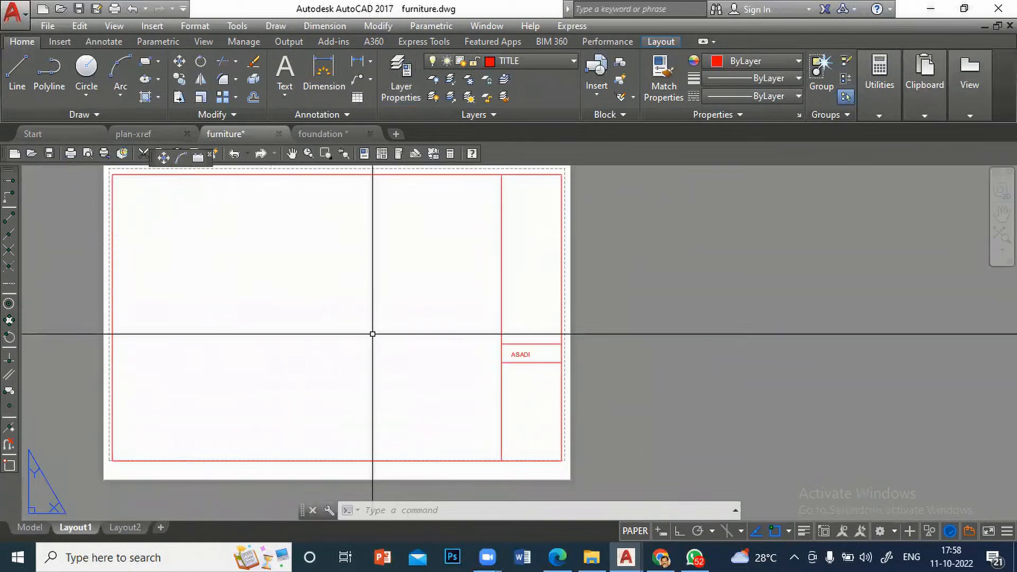
{"action": "scroll", "coordinate": [375, 312], "scroll_direction": "down", "scroll_amount": 2}
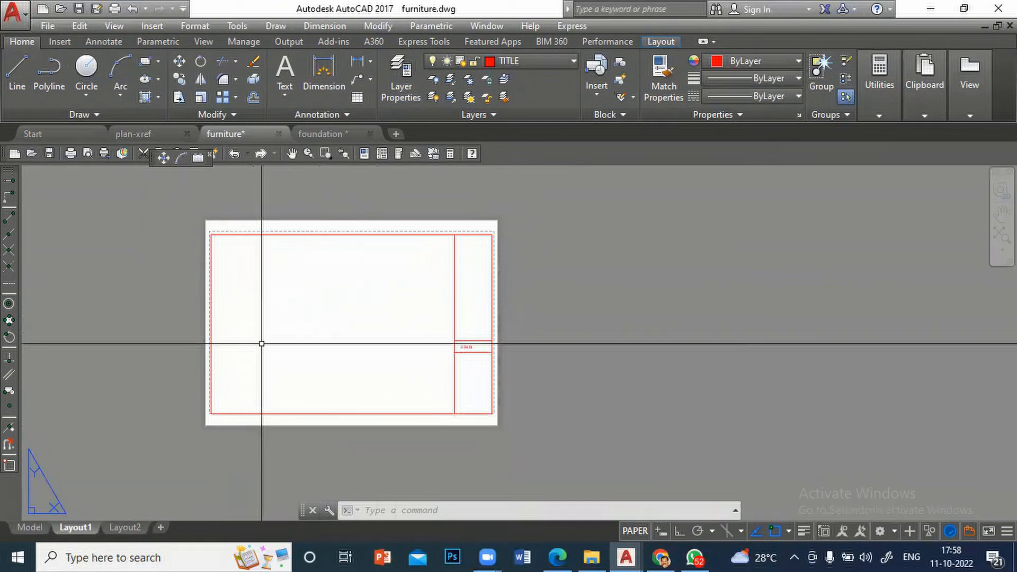
Step: Create a Single viewport in the left half of the sheet's empty area with the VPORTS command, and undo it
{"action": "type", "text": "VPOE"}
{"action": "key", "text": "BackSpace"}
{"action": "type", "text": "RTS"}
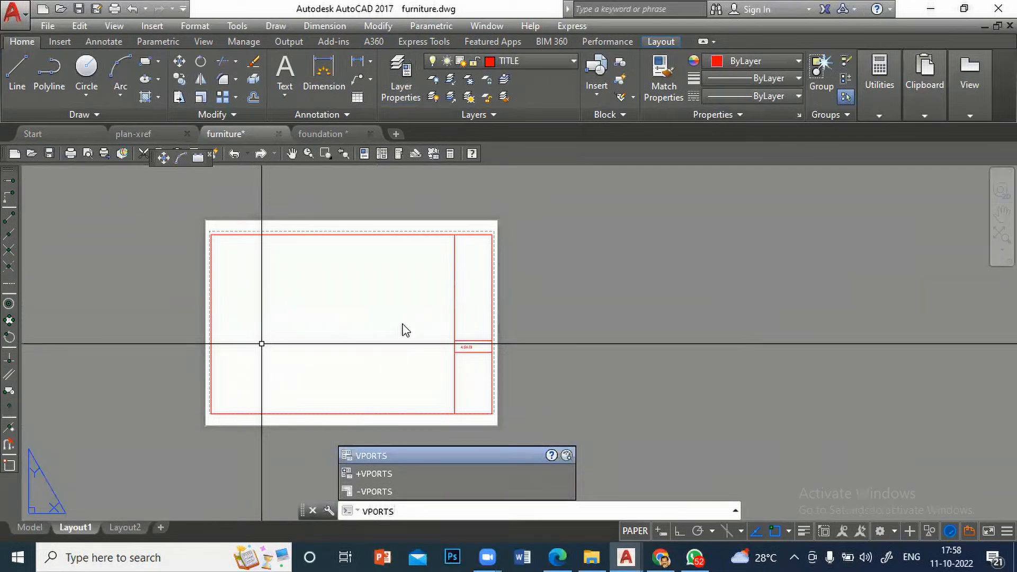
{"action": "key", "text": "Return"}
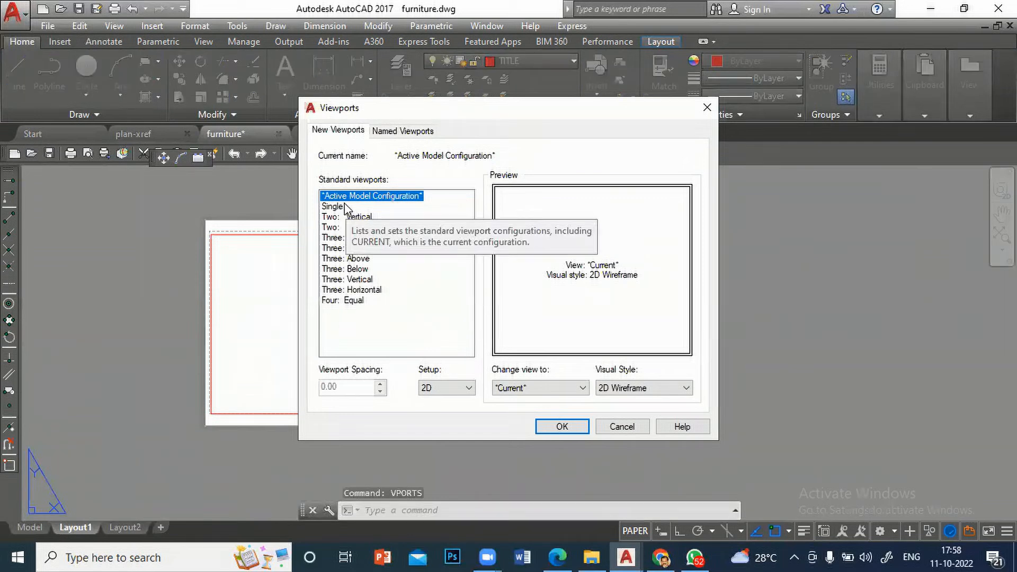
{"action": "left_click", "coordinate": [344, 205]}
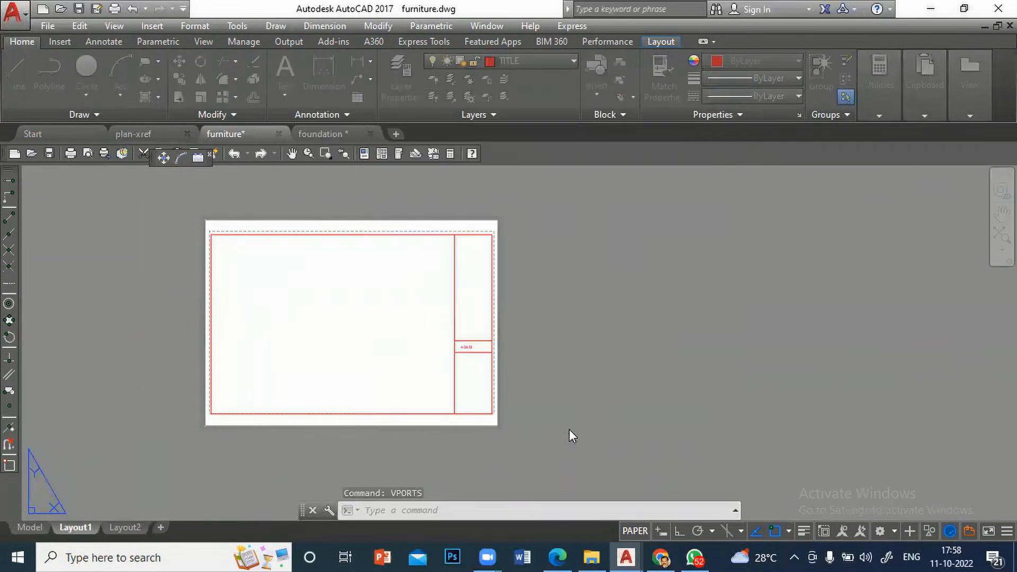
{"action": "left_click", "coordinate": [562, 426]}
{"action": "left_click", "coordinate": [228, 264]}
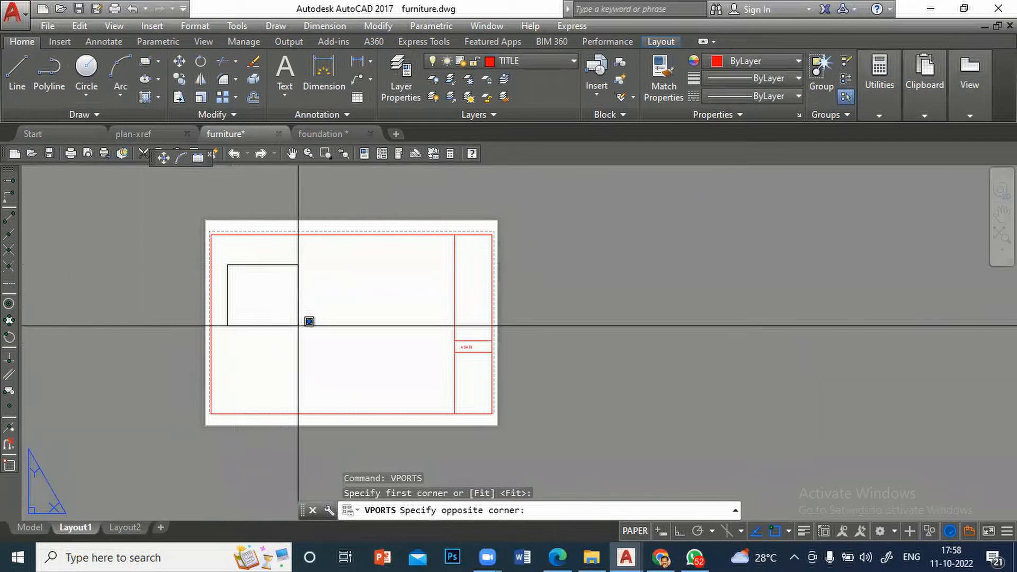
{"action": "left_click", "coordinate": [340, 380]}
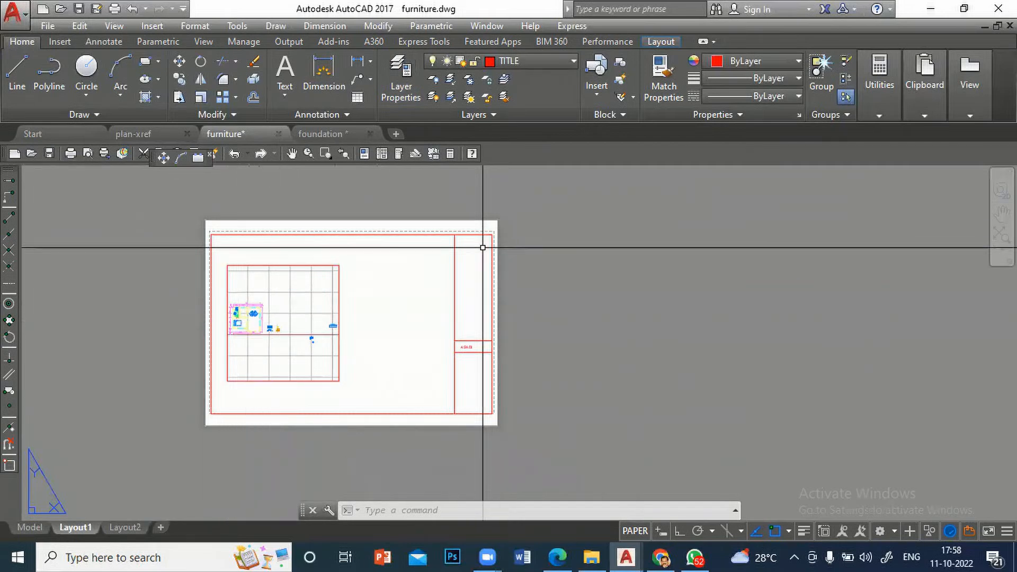
{"action": "type", "text": "u"}
{"action": "key", "text": "Return"}
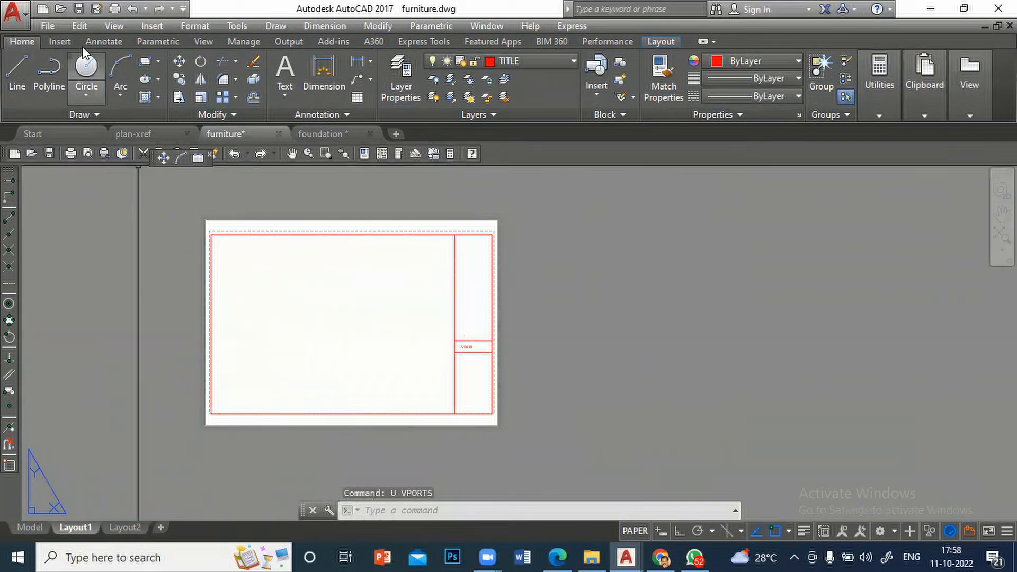
Step: Place a viewport in the sheet's left half using the 1 Viewport option, and undo it
{"action": "left_click", "coordinate": [114, 26]}
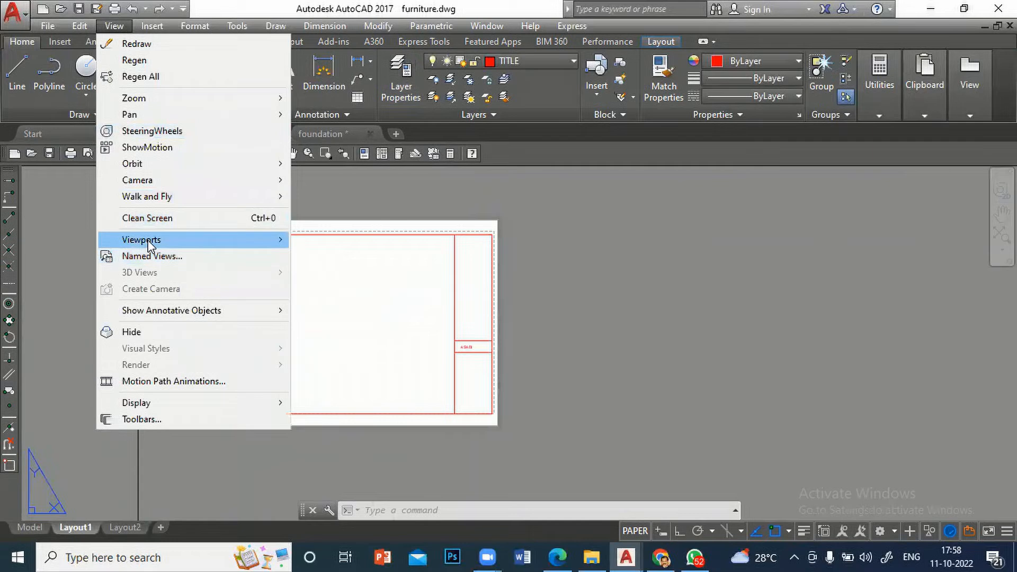
{"action": "mouse_move", "coordinate": [148, 243]}
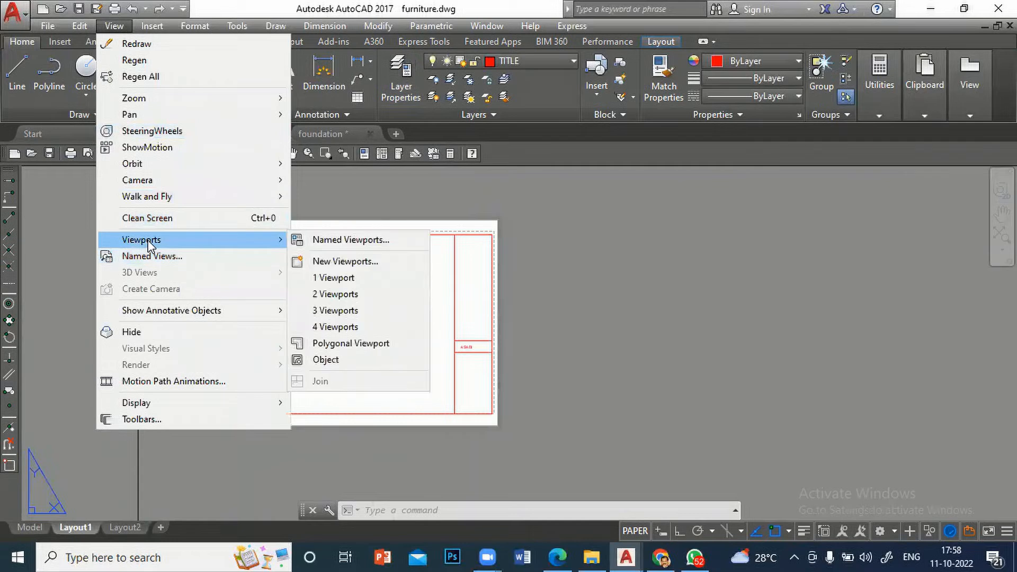
{"action": "left_click", "coordinate": [344, 279]}
{"action": "left_click", "coordinate": [233, 268]}
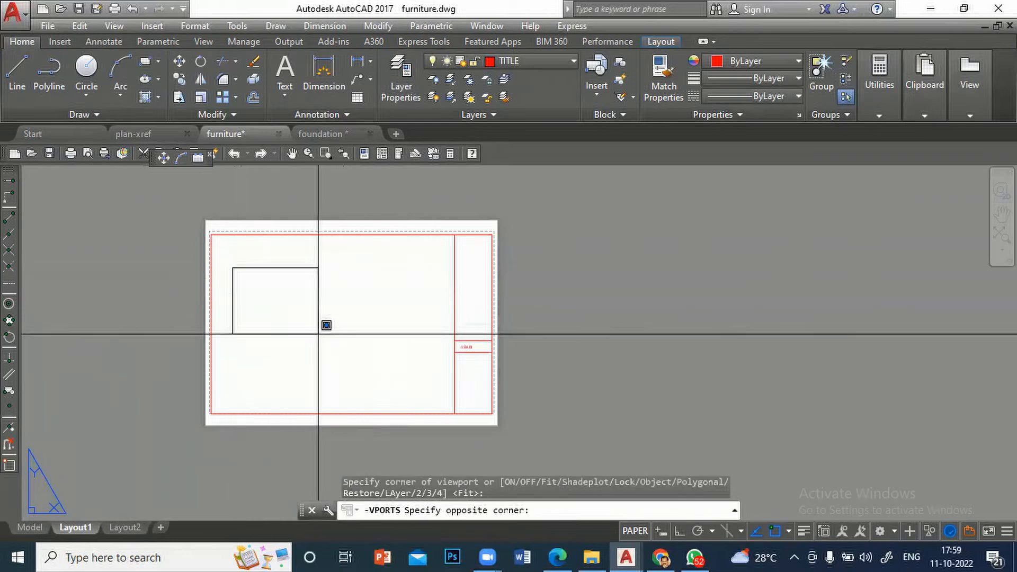
{"action": "left_click", "coordinate": [332, 372]}
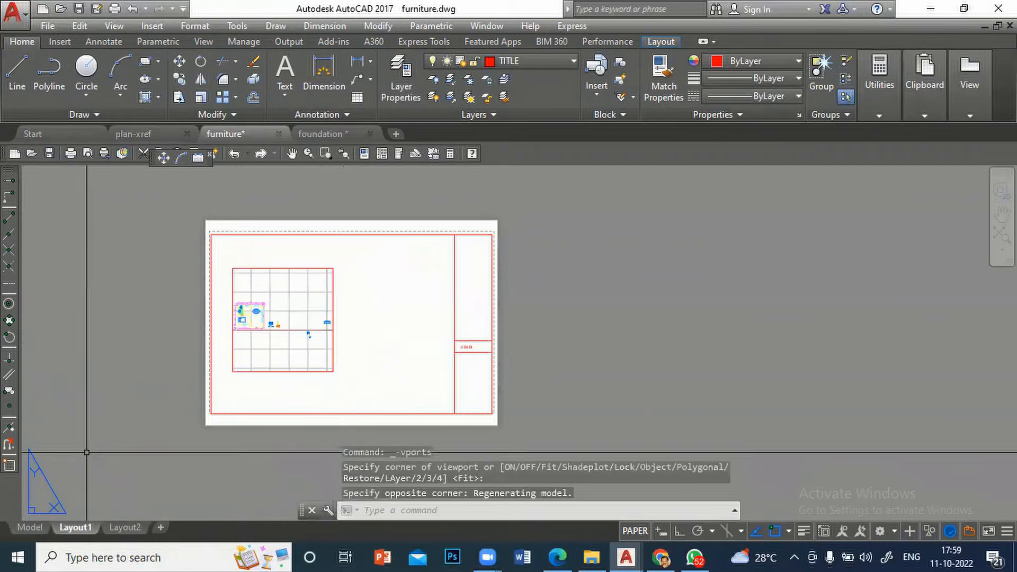
{"action": "left_click", "coordinate": [132, 8]}
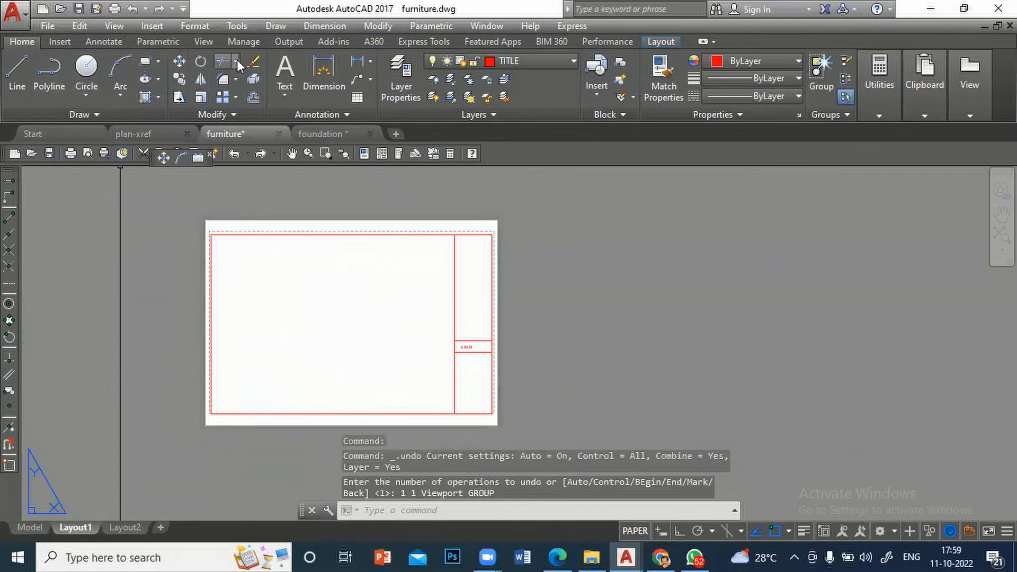
Step: Create a rectangular layout viewport inside the border, covering the left half of the sheet's empty area
{"action": "left_click", "coordinate": [660, 40]}
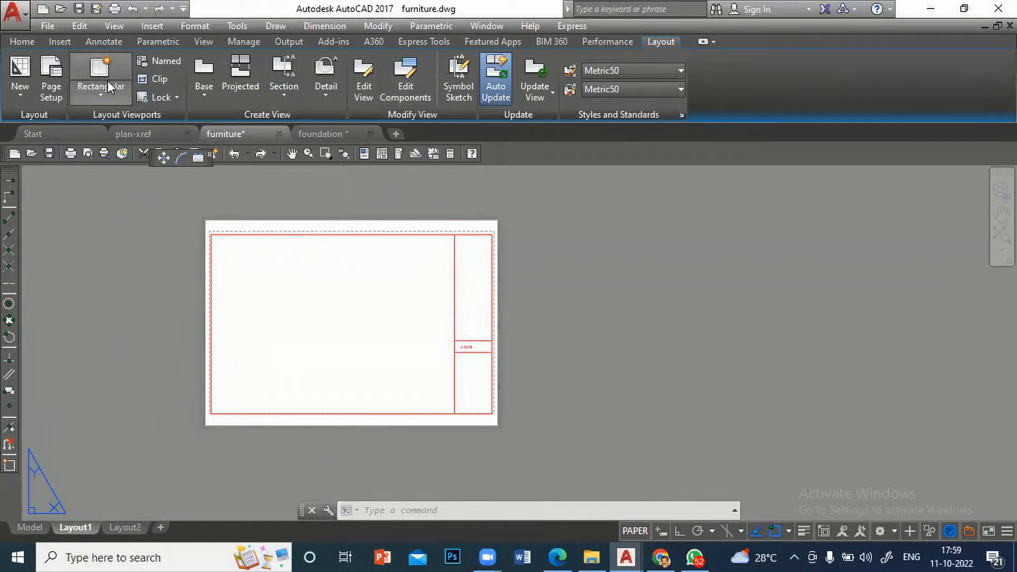
{"action": "left_click", "coordinate": [101, 96]}
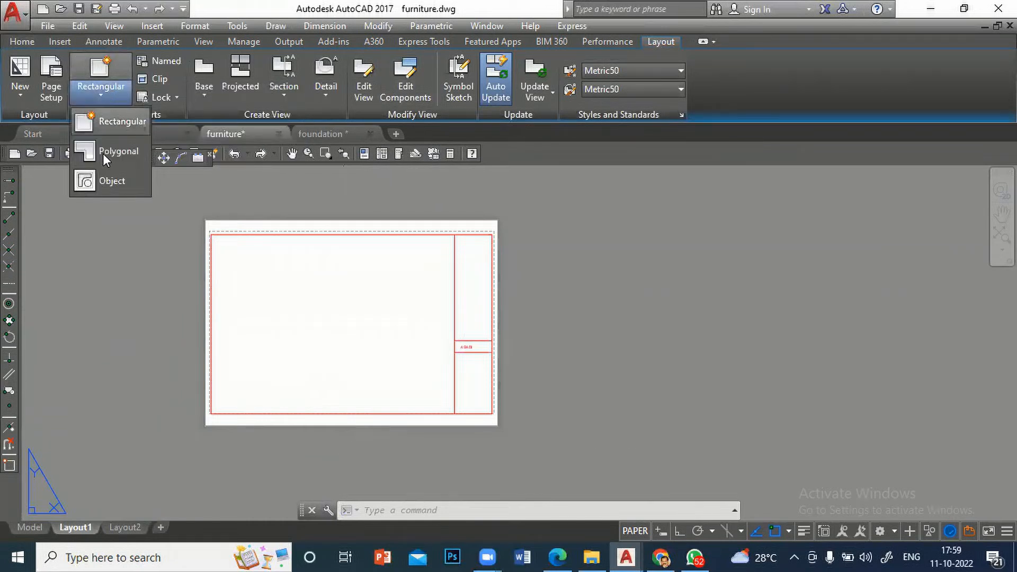
{"action": "left_click", "coordinate": [101, 69]}
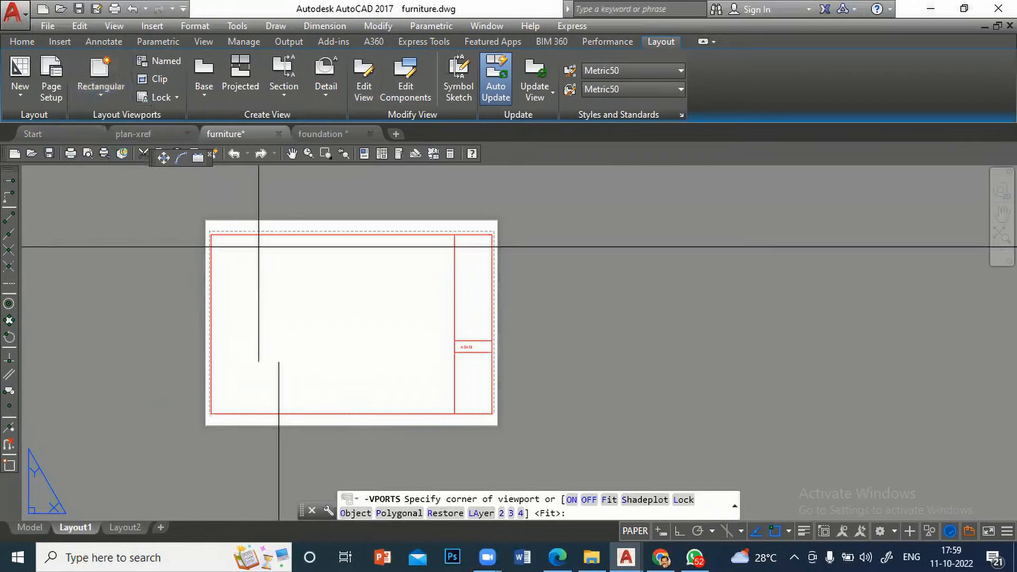
{"action": "left_click", "coordinate": [232, 264]}
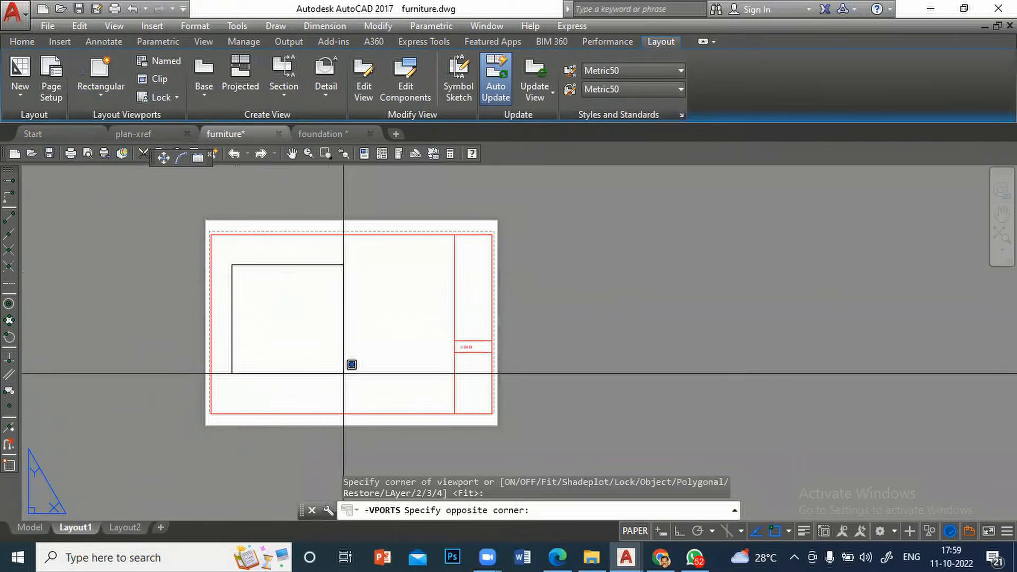
{"action": "left_click", "coordinate": [342, 374]}
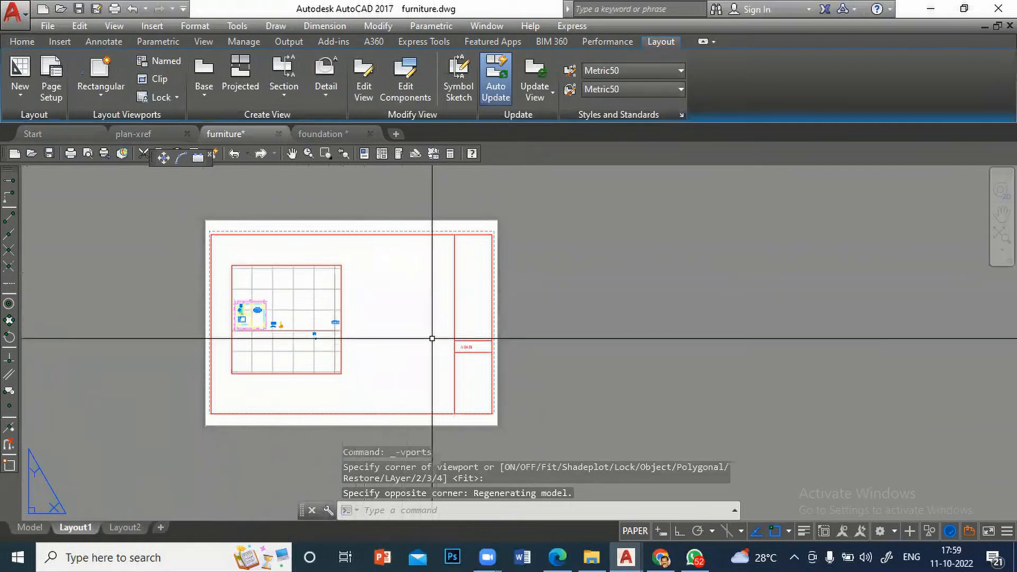
Step: Draw a circle beside the rectangular viewport and convert it into a layout viewport with the Object option
{"action": "type", "text": "c"}
{"action": "key", "text": "Return"}
{"action": "left_click", "coordinate": [385, 331]}
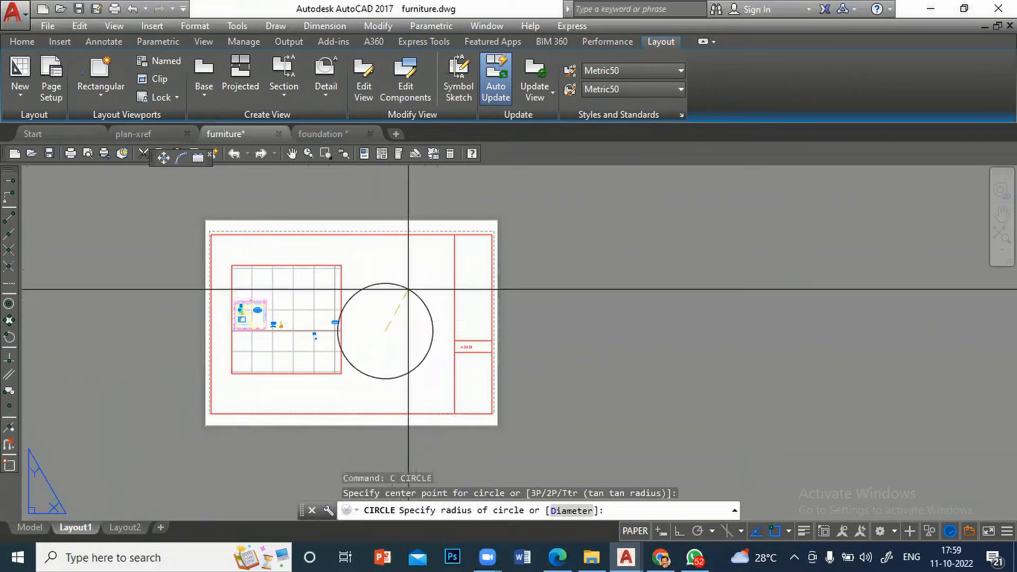
{"action": "left_click", "coordinate": [409, 301]}
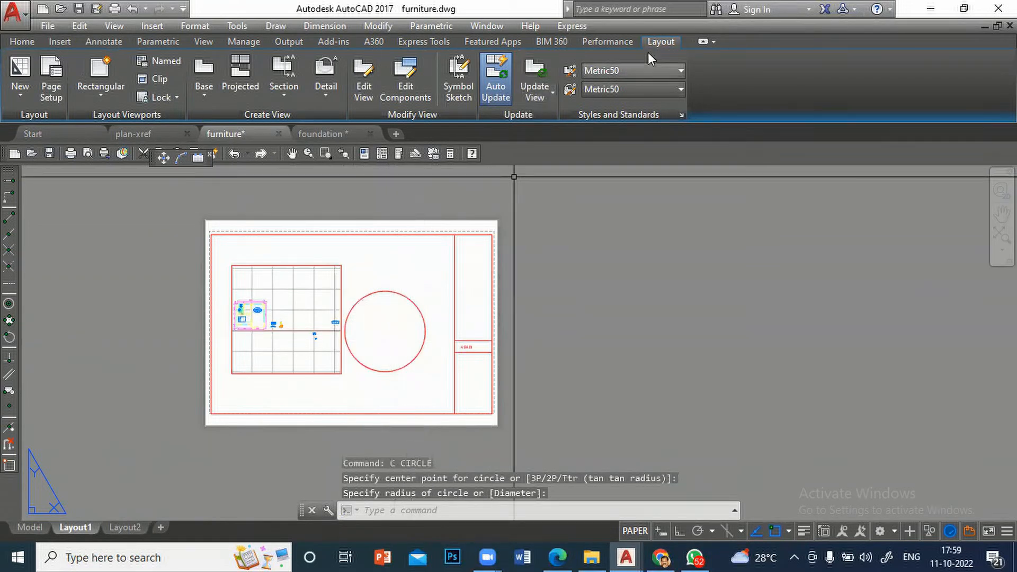
{"action": "left_click", "coordinate": [99, 96]}
{"action": "left_click", "coordinate": [112, 180]}
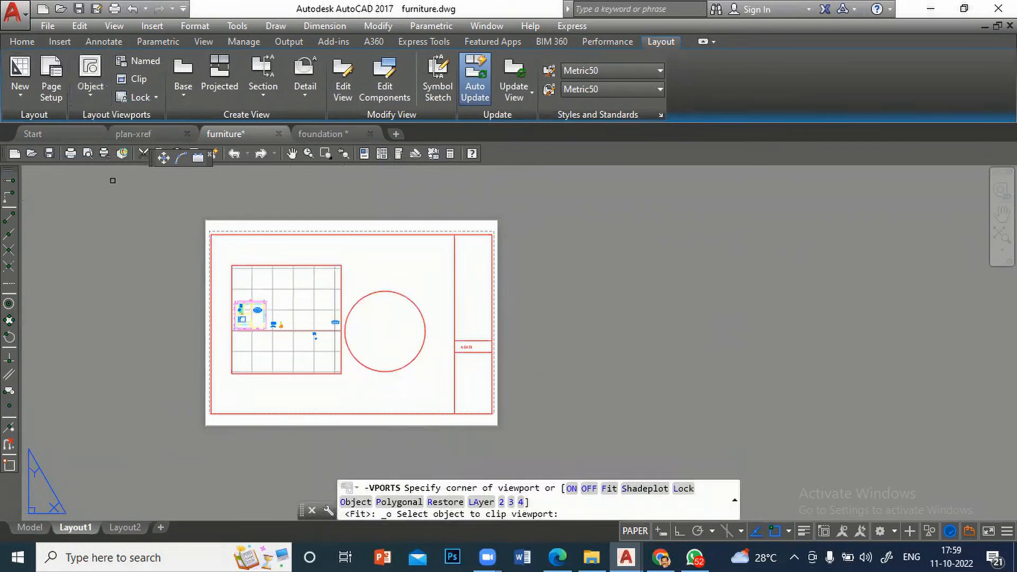
{"action": "left_click", "coordinate": [411, 301]}
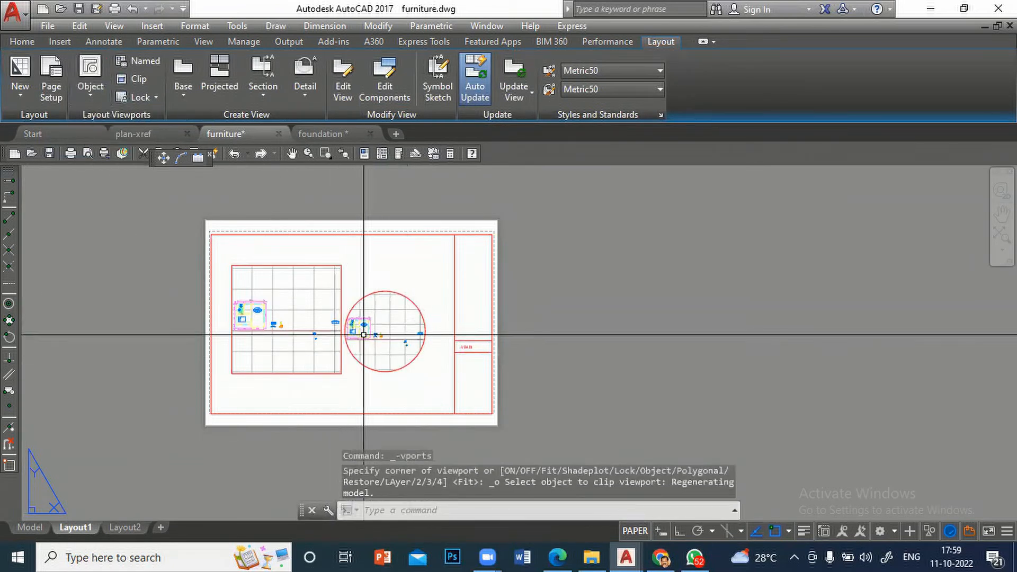
Step: Undo the circular viewport and the circle it was made from
{"action": "type", "text": "u"}
{"action": "key", "text": "Return"}
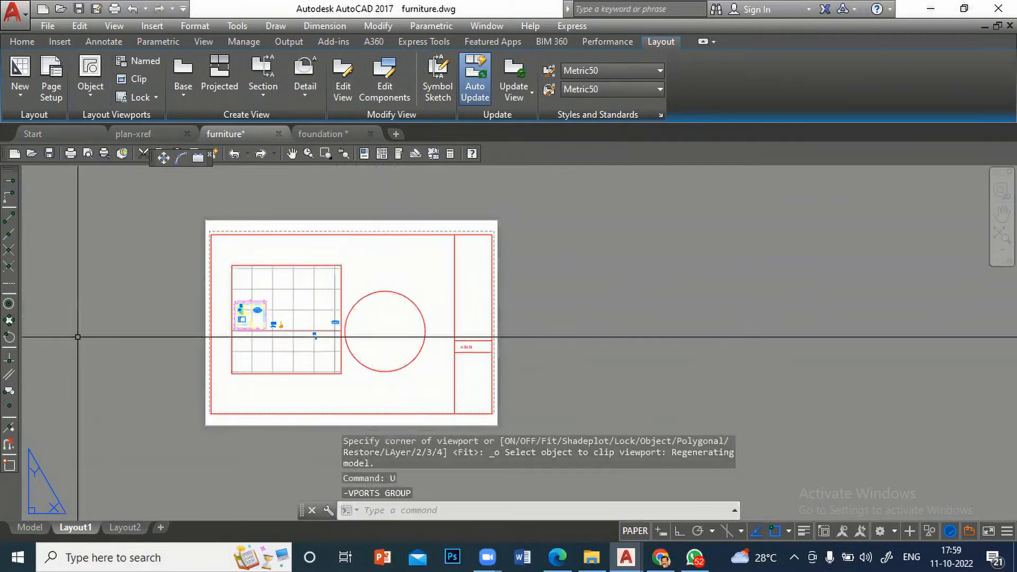
{"action": "type", "text": "u"}
{"action": "key", "text": "Return"}
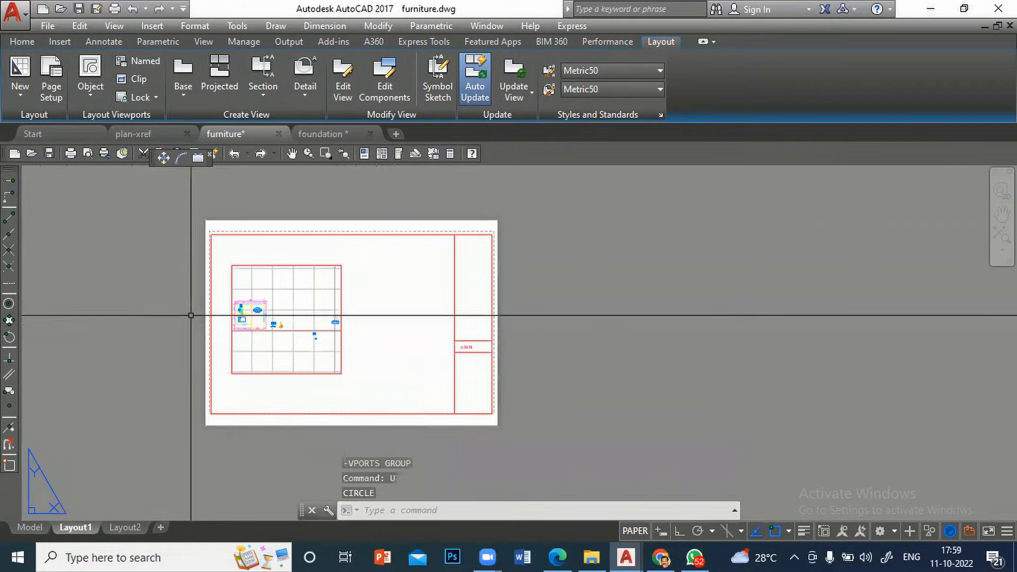
Step: Activate the rectangular viewport, set its scale to 1:100 and centre the floor plan in it
{"action": "scroll", "coordinate": [236, 299], "scroll_direction": "up", "scroll_amount": 4}
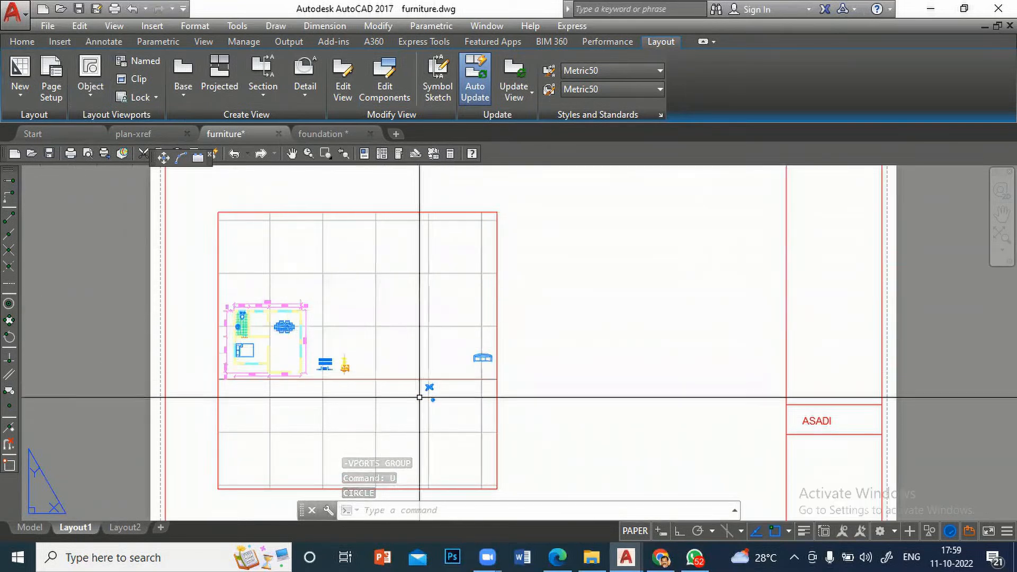
{"action": "double_click", "coordinate": [351, 290]}
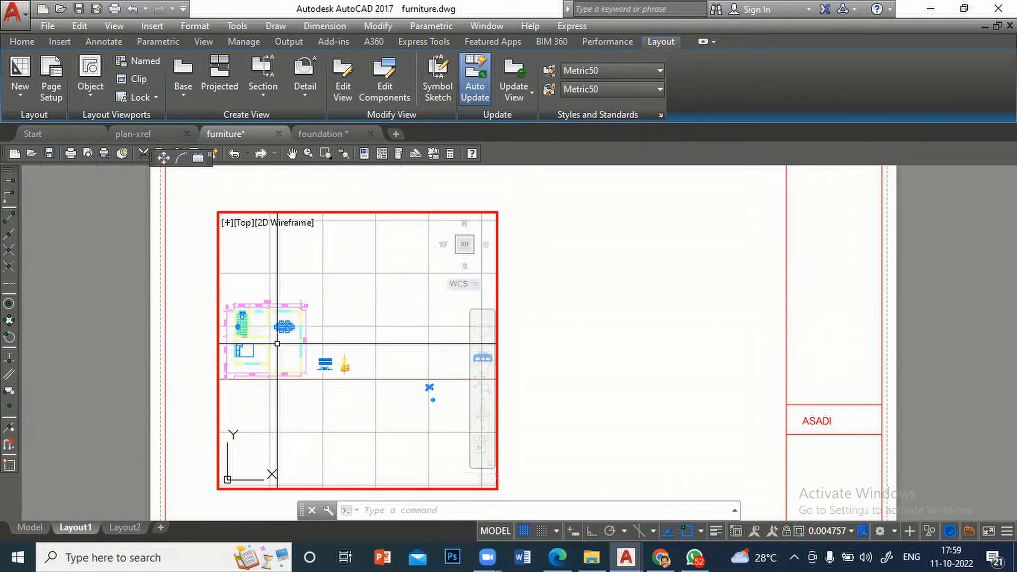
{"action": "middle_click_drag", "start_coordinate": [272, 335], "coordinate": [342, 331]}
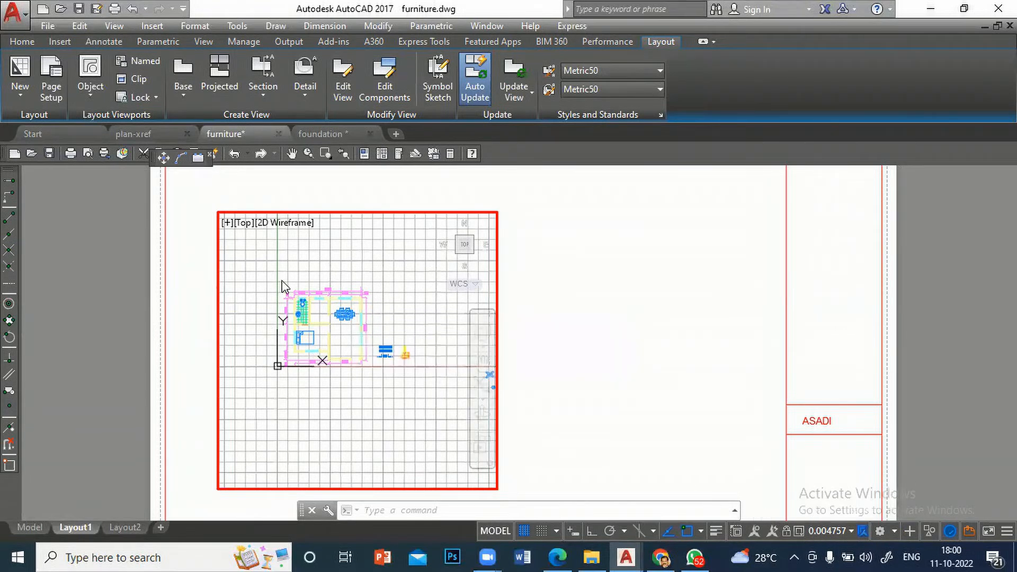
{"action": "left_click", "coordinate": [851, 530]}
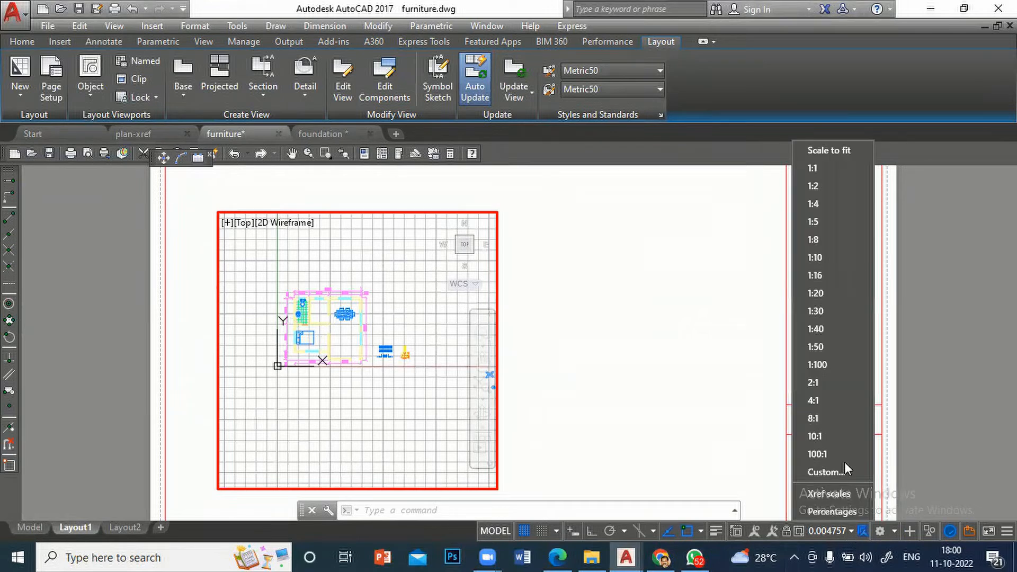
{"action": "left_click", "coordinate": [825, 365]}
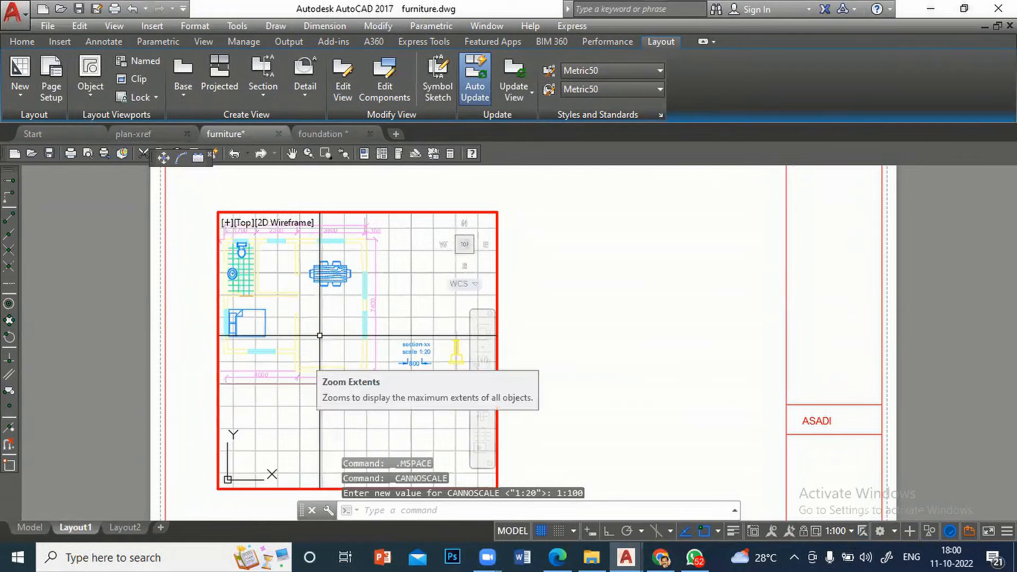
{"action": "middle_click_drag", "start_coordinate": [319, 336], "coordinate": [356, 388]}
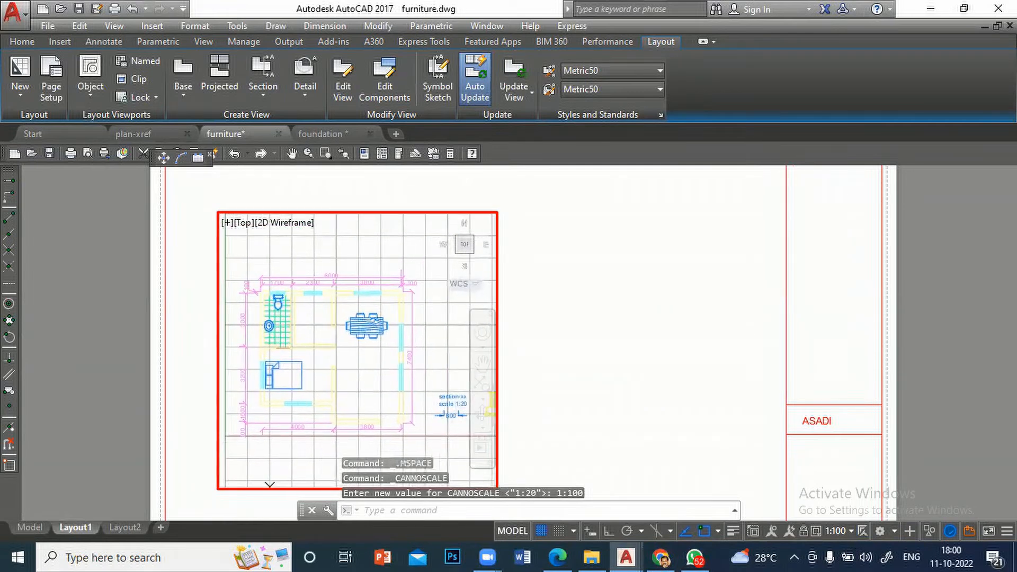
{"action": "mouse_move", "coordinate": [329, 345]}
{"action": "middle_mouse_down"}
{"action": "mouse_move", "coordinate": [377, 338]}
{"action": "mouse_move", "coordinate": [360, 340]}
{"action": "middle_mouse_up"}
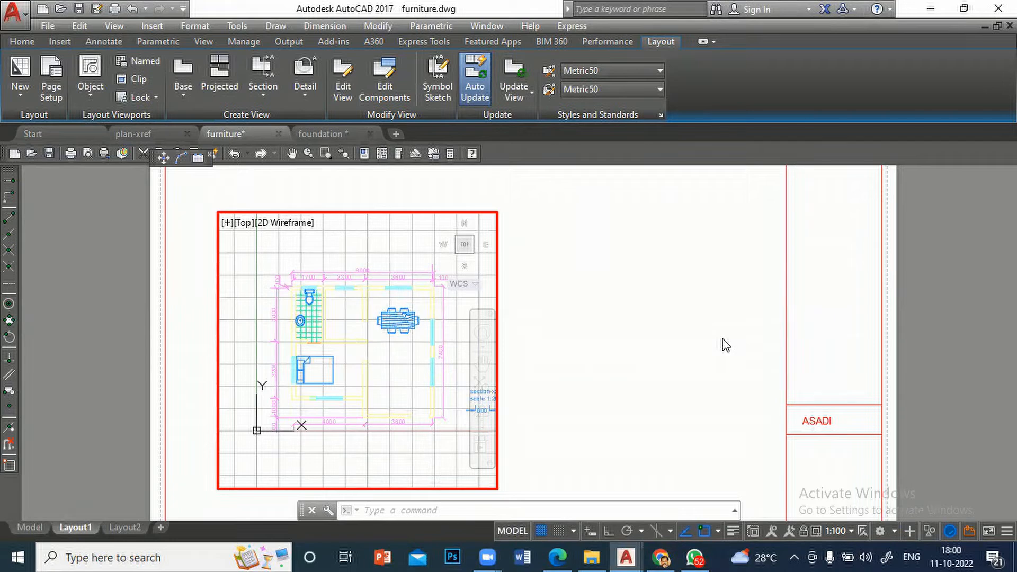
Step: Zoom the model inside the active viewport, reset its scale to 1:100 and recentre the floor plan
{"action": "scroll", "coordinate": [345, 311], "scroll_direction": "down", "scroll_amount": 5}
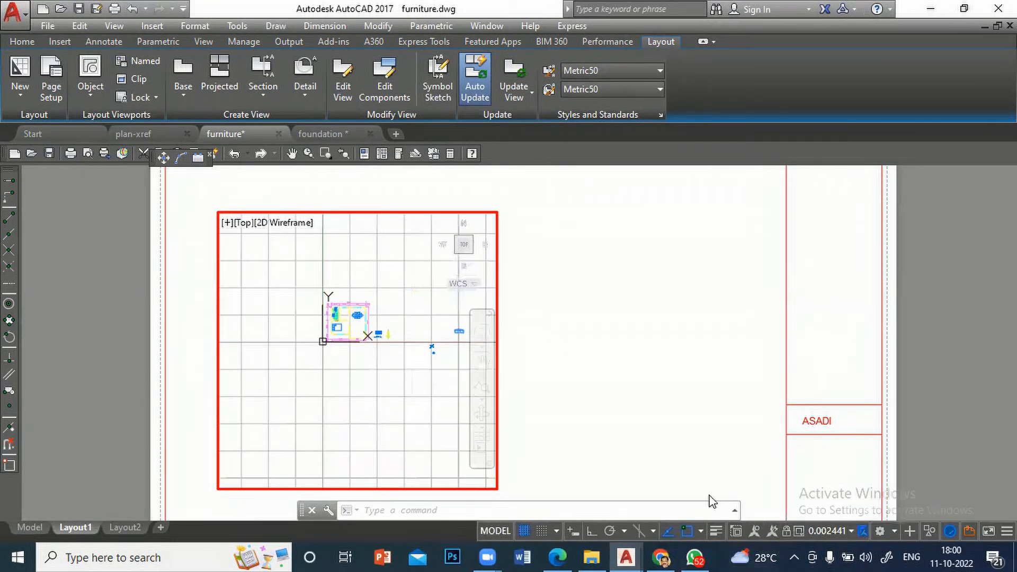
{"action": "scroll", "coordinate": [386, 360], "scroll_direction": "up", "scroll_amount": 4}
{"action": "middle_click_drag", "start_coordinate": [392, 382], "coordinate": [418, 438]}
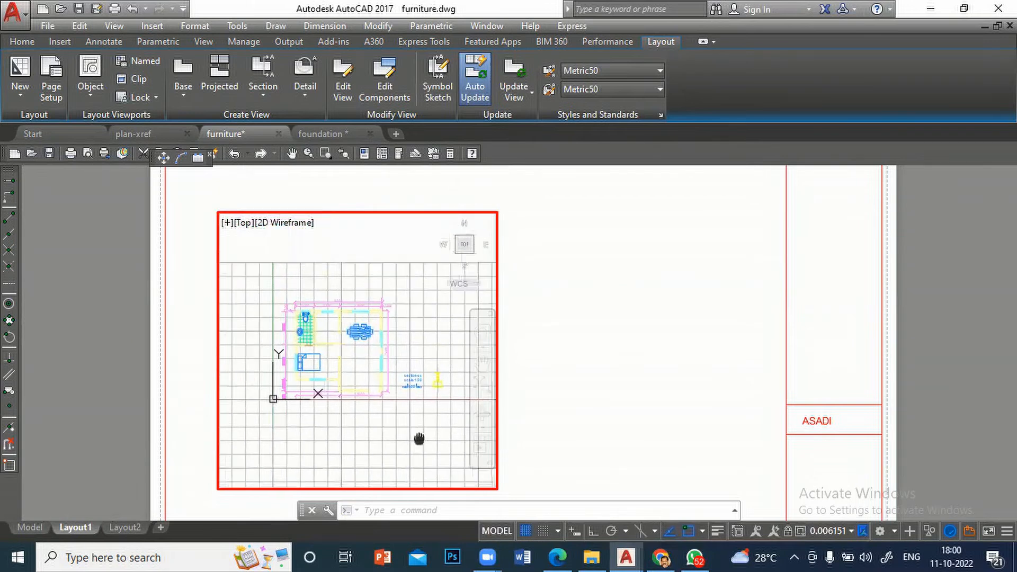
{"action": "left_click", "coordinate": [851, 531]}
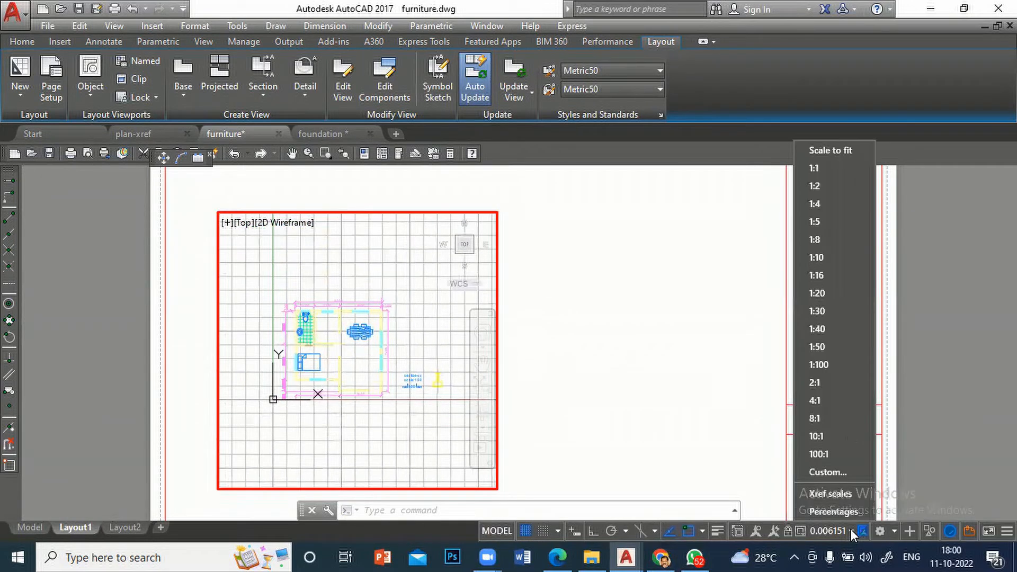
{"action": "left_click", "coordinate": [821, 363]}
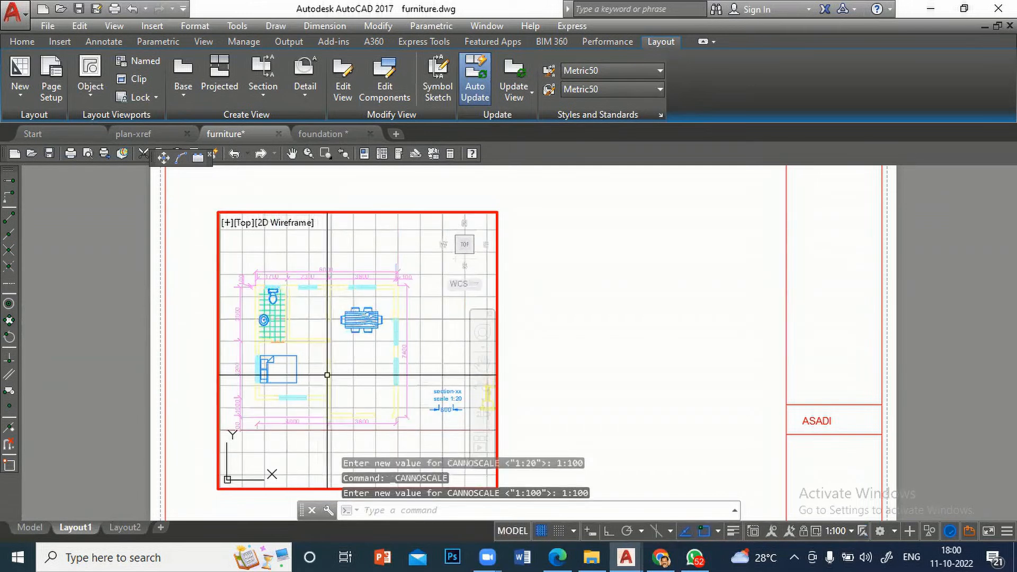
{"action": "middle_click_drag", "start_coordinate": [344, 369], "coordinate": [381, 371]}
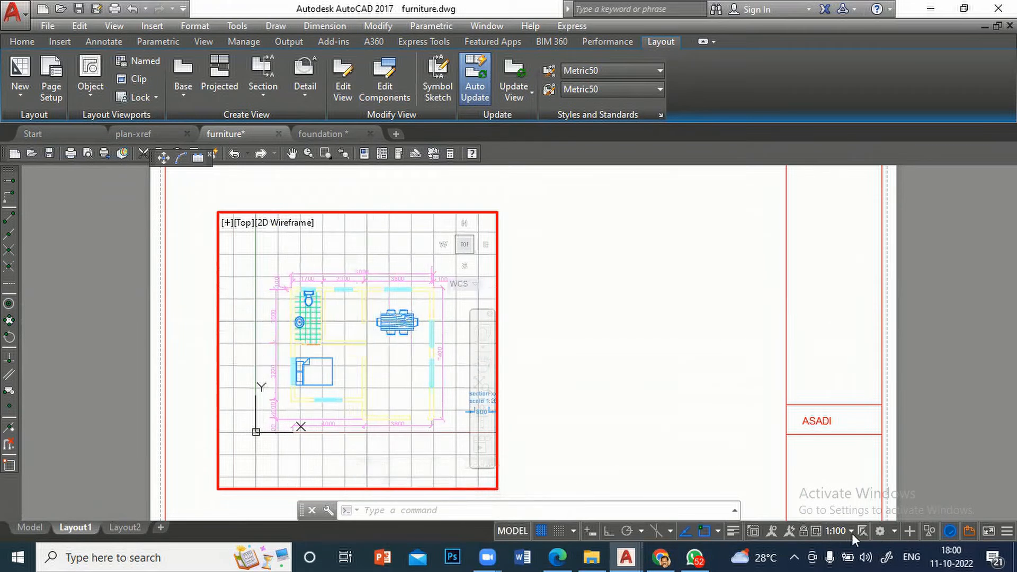
Step: Lock the 1:100 viewport and test the lock by zooming in and out over it
{"action": "left_click", "coordinate": [802, 532]}
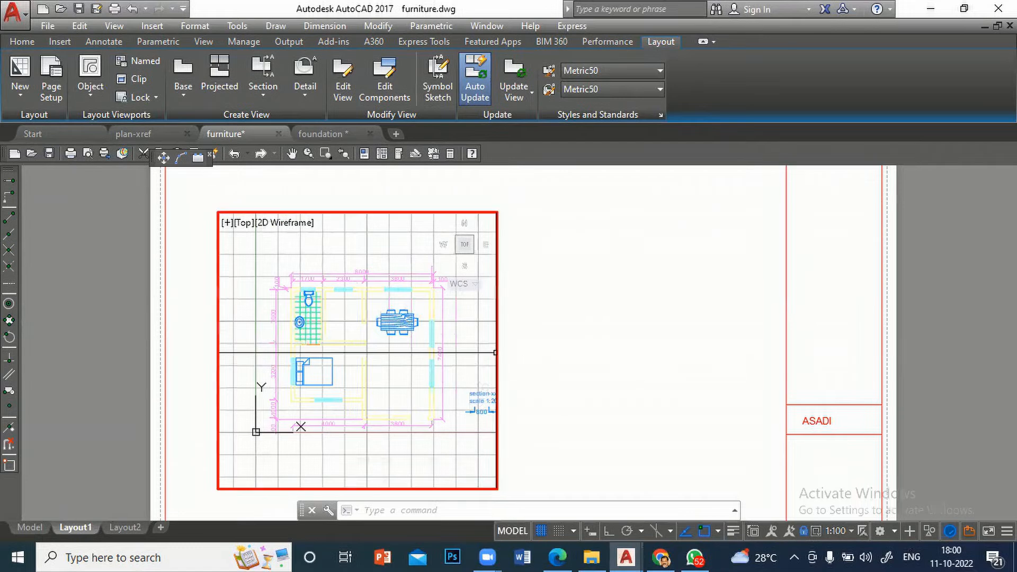
{"action": "scroll", "coordinate": [430, 337], "scroll_direction": "down", "scroll_amount": 5}
{"action": "scroll", "coordinate": [432, 337], "scroll_direction": "up", "scroll_amount": 5}
{"action": "scroll", "coordinate": [432, 337], "scroll_direction": "down", "scroll_amount": 4}
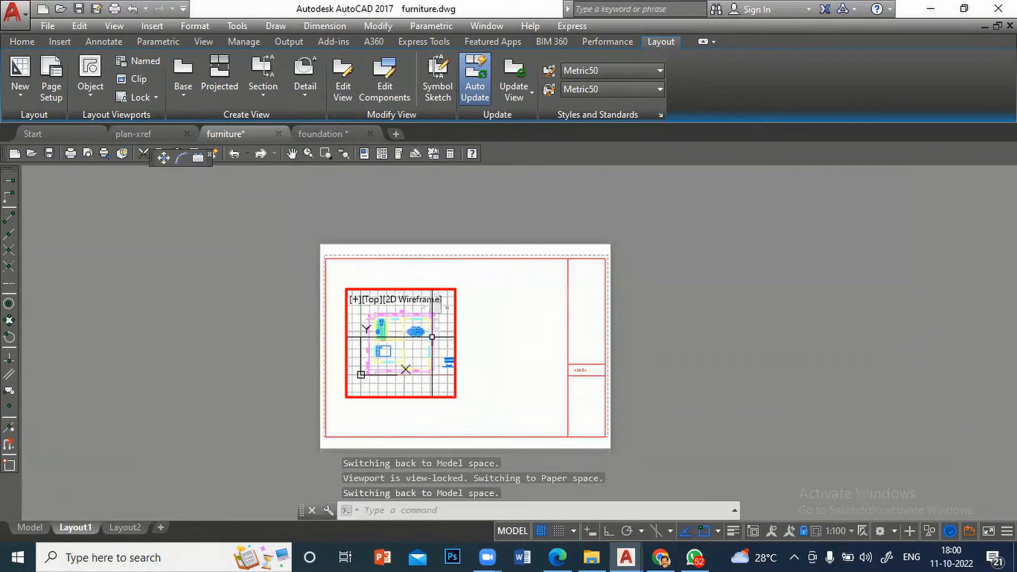
{"action": "scroll", "coordinate": [432, 337], "scroll_direction": "up", "scroll_amount": 5}
{"action": "scroll", "coordinate": [430, 336], "scroll_direction": "down", "scroll_amount": 3}
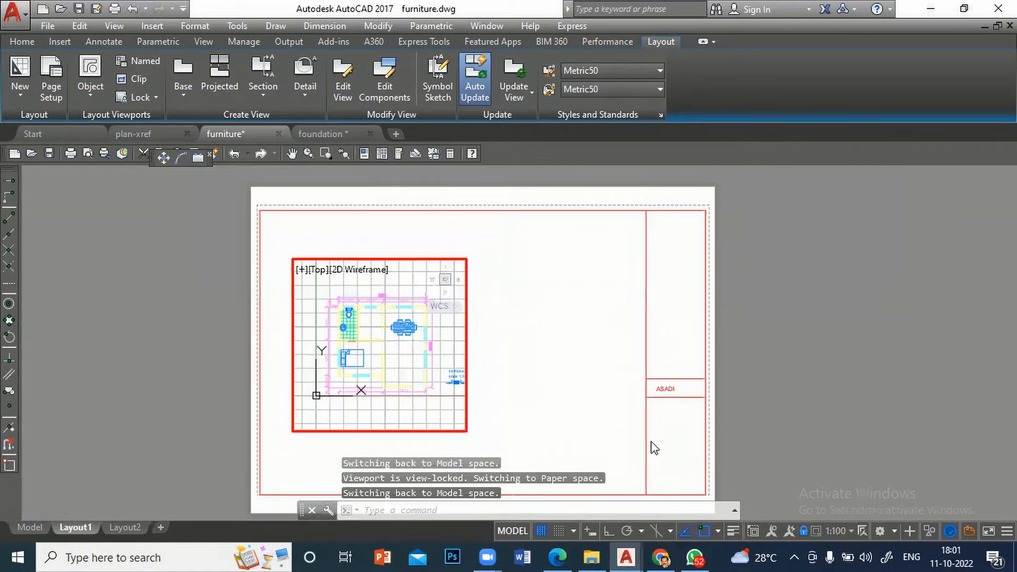
Step: Switch from the locked viewport to paper space, re-enter the viewport and return to paper space
{"action": "double_click", "coordinate": [539, 392]}
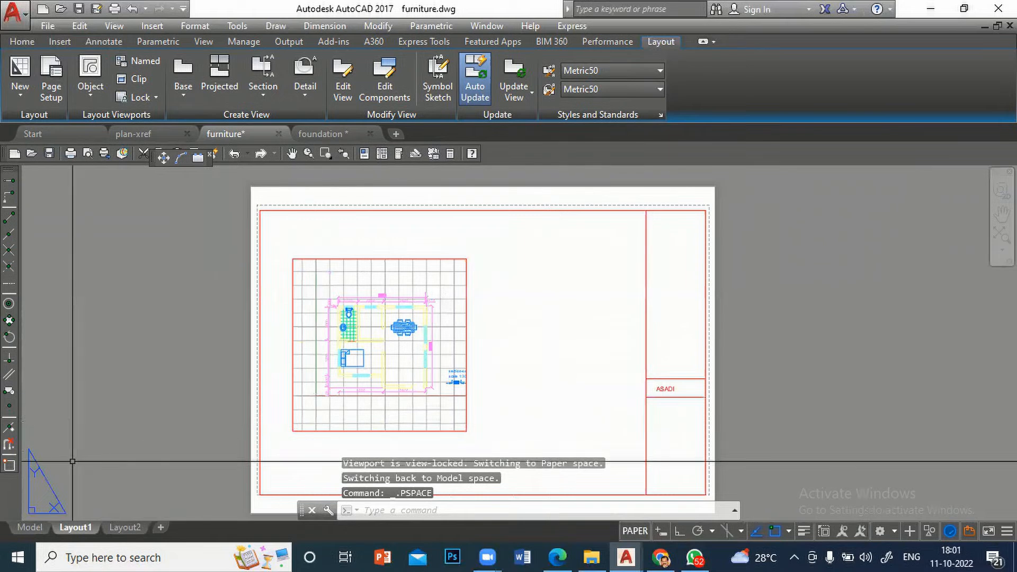
{"action": "double_click", "coordinate": [354, 385]}
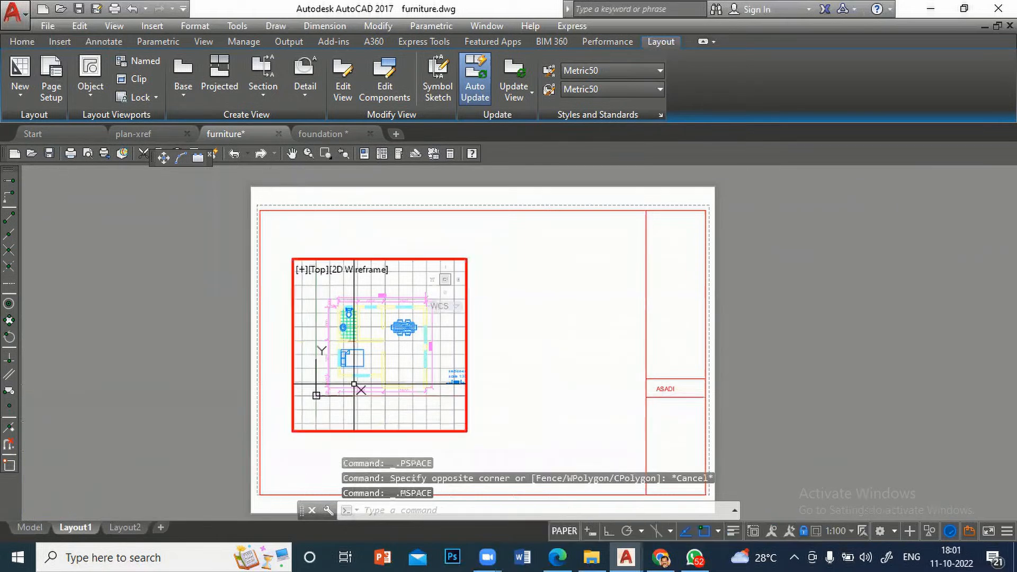
{"action": "double_click", "coordinate": [539, 396]}
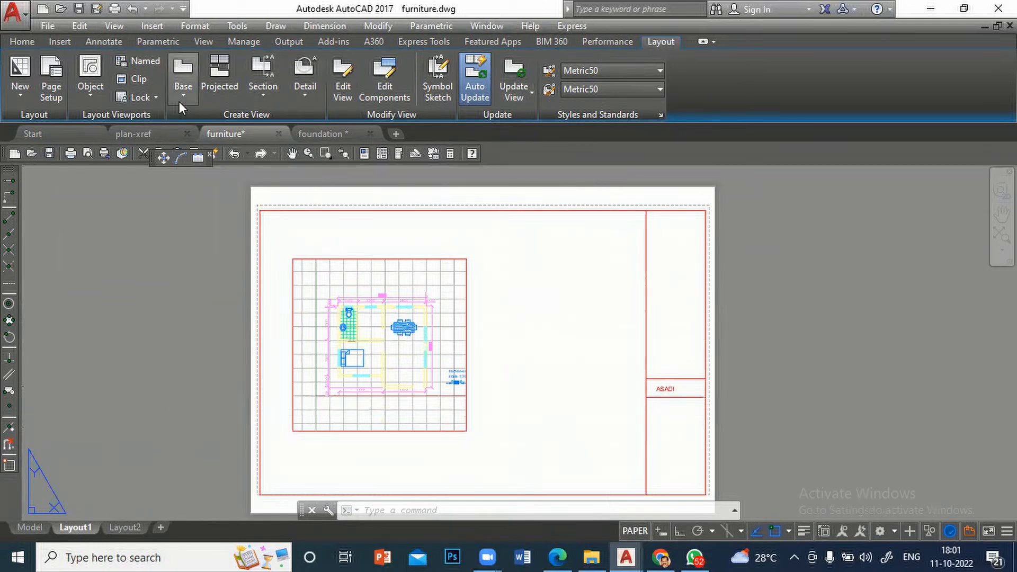
Step: Create a small rectangular viewport in the empty area between the plan viewport and the title block, near the lower border
{"action": "left_click", "coordinate": [93, 95]}
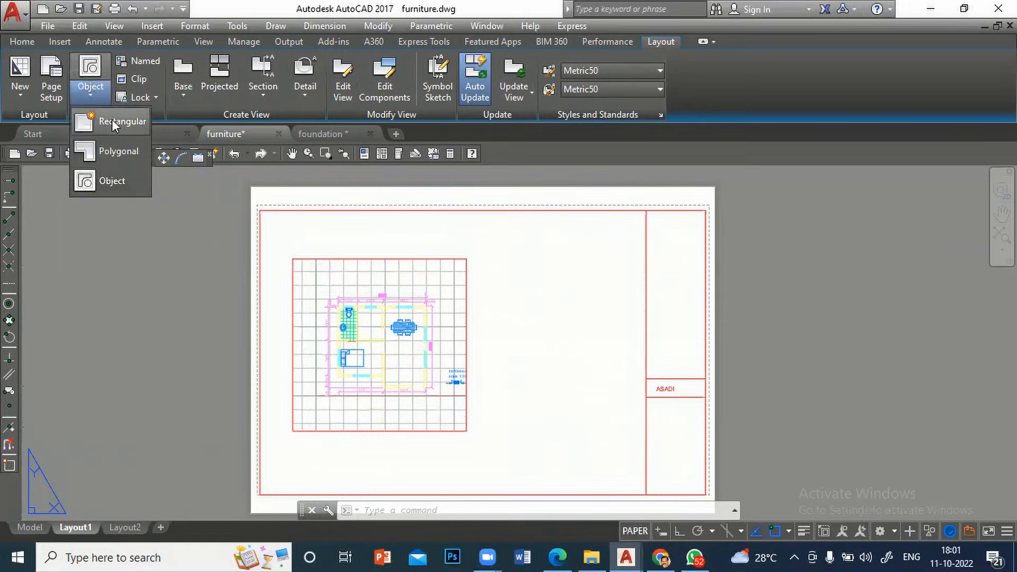
{"action": "left_click", "coordinate": [113, 122]}
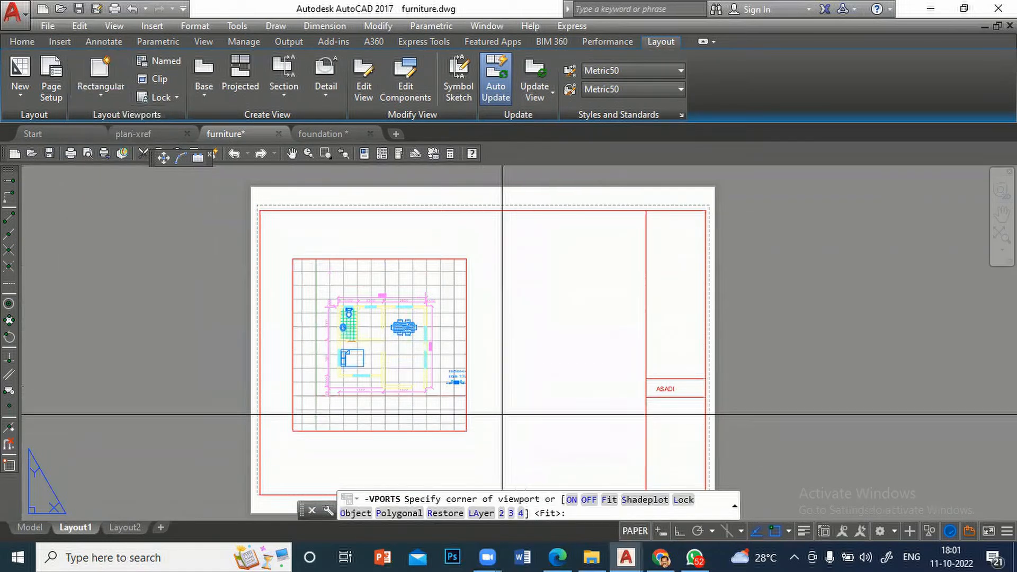
{"action": "left_click", "coordinate": [501, 405]}
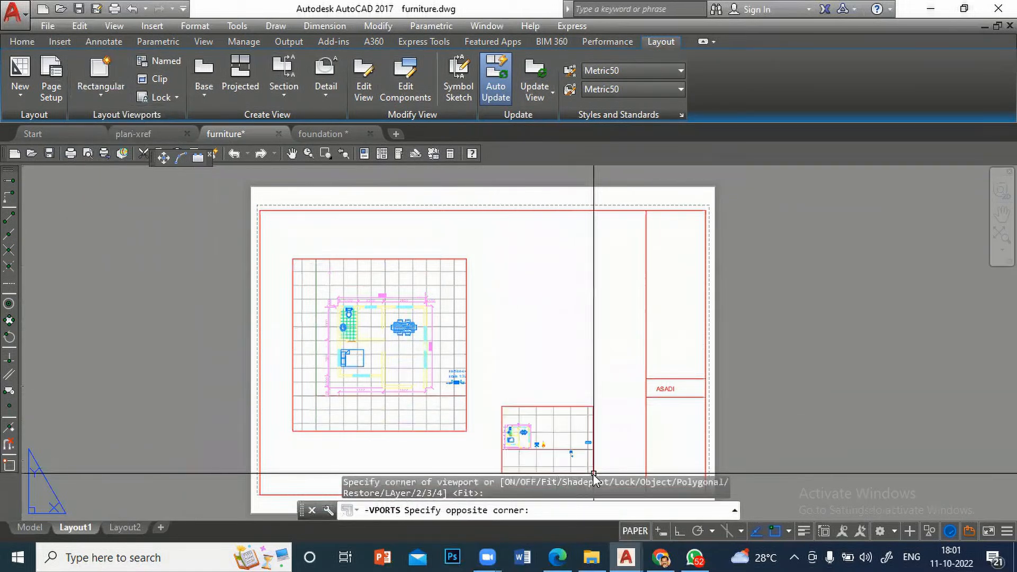
{"action": "left_click", "coordinate": [594, 464]}
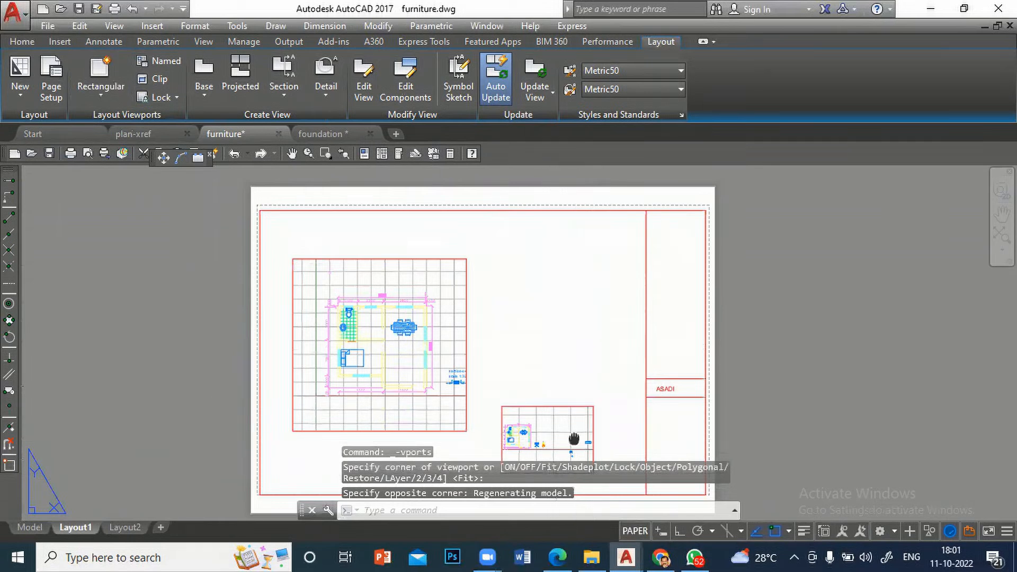
Step: Activate the small viewport, pan its contents, set its scale to 1:20 and return to paper space
{"action": "double_click", "coordinate": [552, 430]}
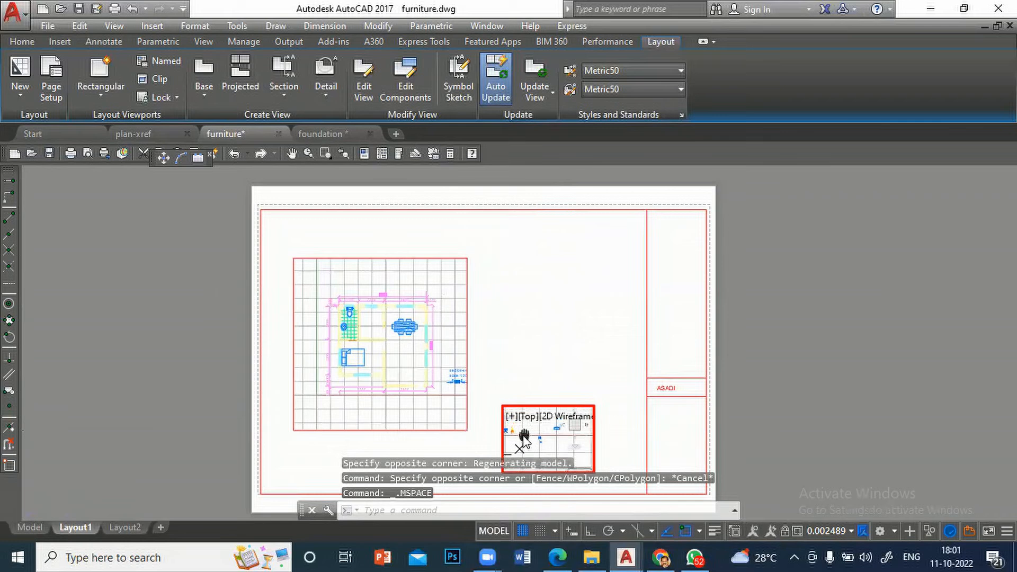
{"action": "mouse_move", "coordinate": [546, 446]}
{"action": "middle_mouse_down"}
{"action": "mouse_move", "coordinate": [550, 434]}
{"action": "mouse_move", "coordinate": [546, 452]}
{"action": "middle_mouse_up"}
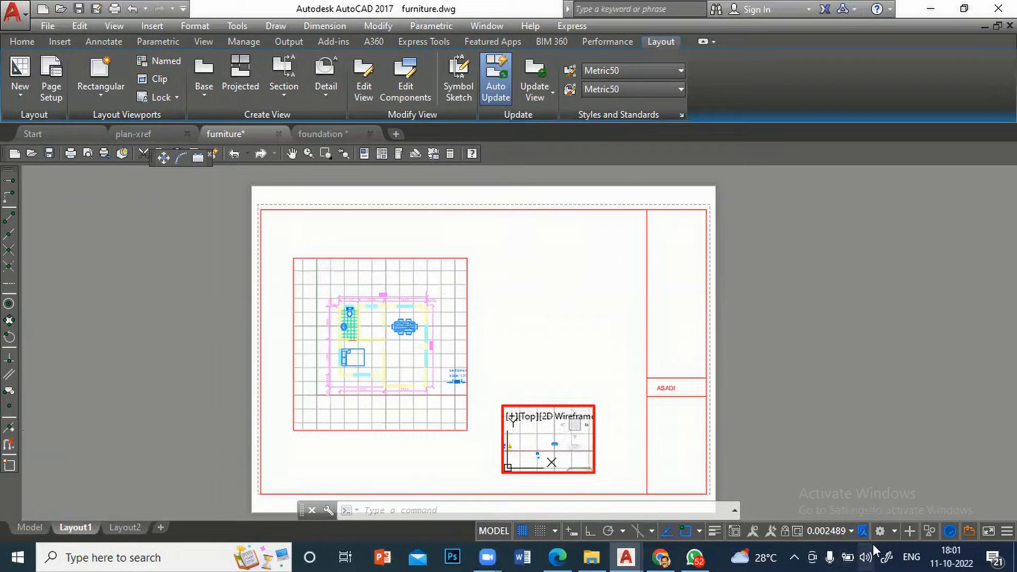
{"action": "left_click", "coordinate": [852, 531]}
{"action": "left_click", "coordinate": [821, 297]}
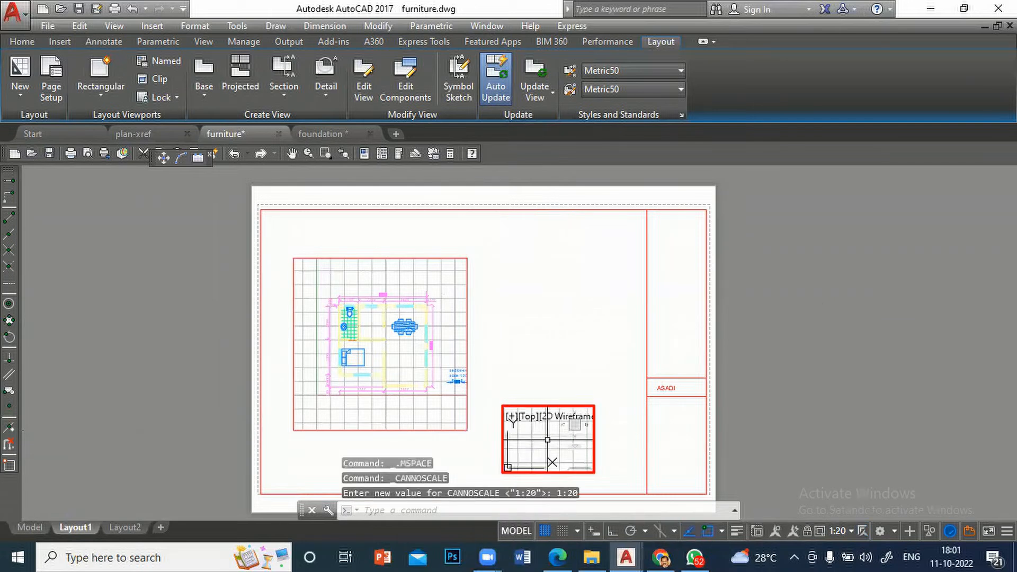
{"action": "double_click", "coordinate": [602, 361]}
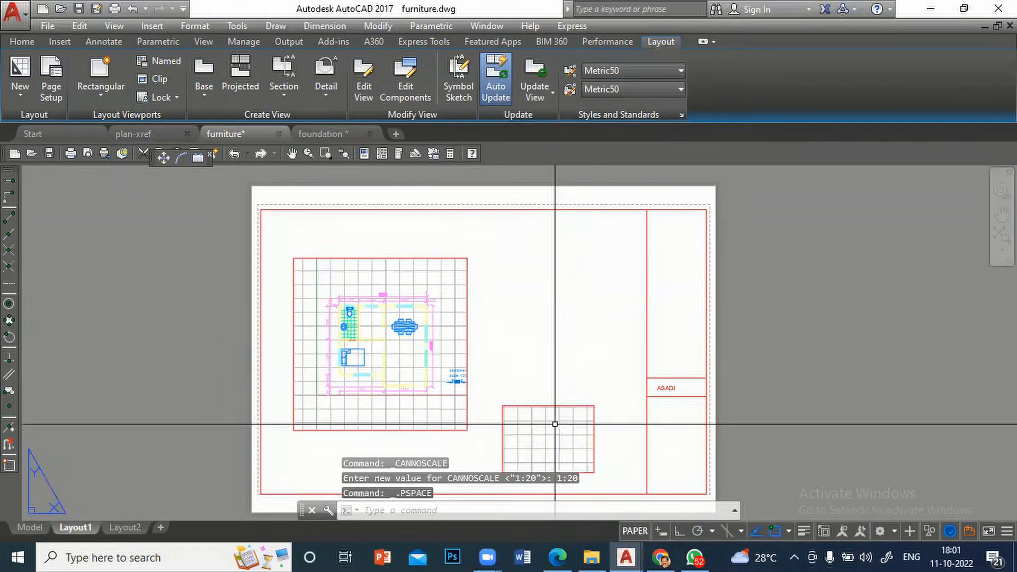
Step: Enlarge the 1:20 viewport by stretching its corners upward and then rightward across the title block
{"action": "left_click", "coordinate": [561, 404]}
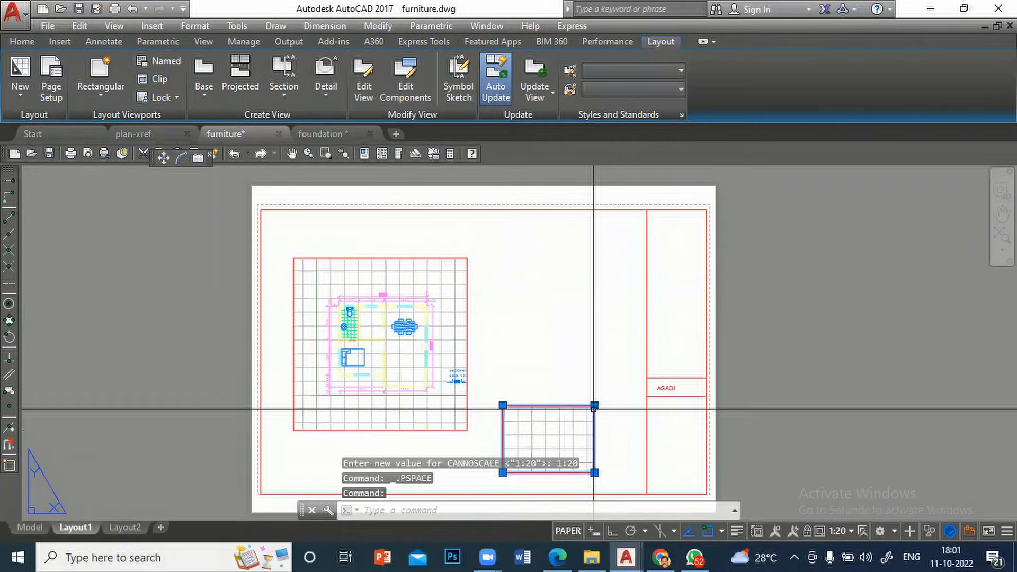
{"action": "left_click", "coordinate": [594, 405]}
{"action": "left_click", "coordinate": [608, 284]}
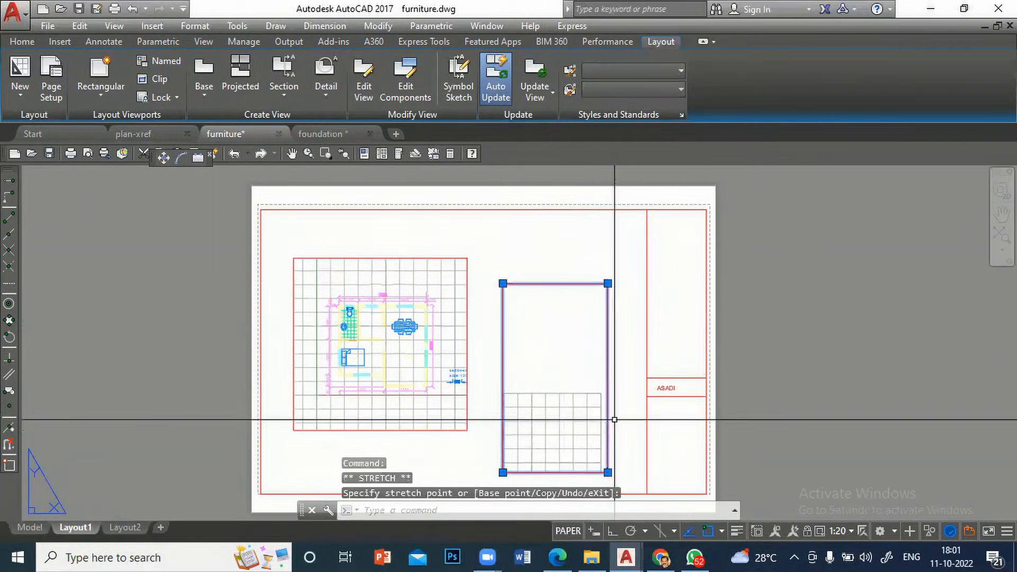
{"action": "left_click", "coordinate": [608, 472]}
{"action": "left_click", "coordinate": [674, 472]}
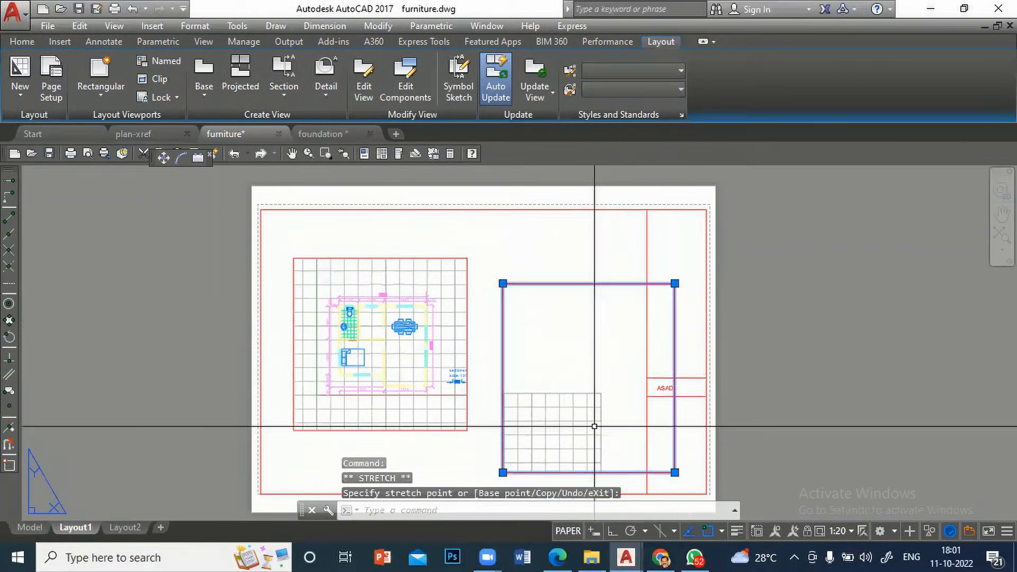
Step: Activate the enlarged viewport and bring the footing section detail into view inside it
{"action": "middle_click_drag", "start_coordinate": [566, 430], "coordinate": [513, 479]}
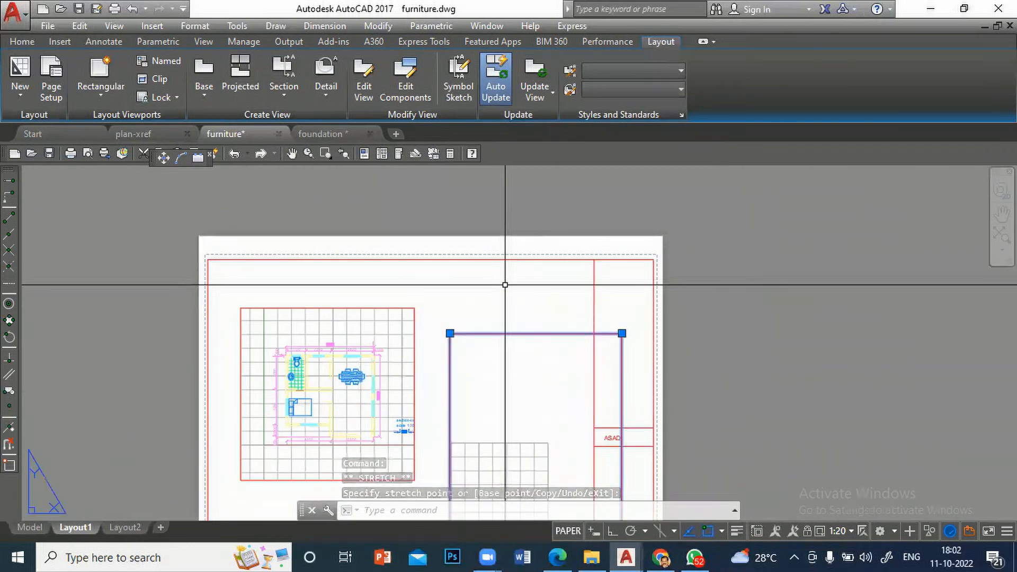
{"action": "key", "text": "Escape"}
{"action": "double_click", "coordinate": [523, 410]}
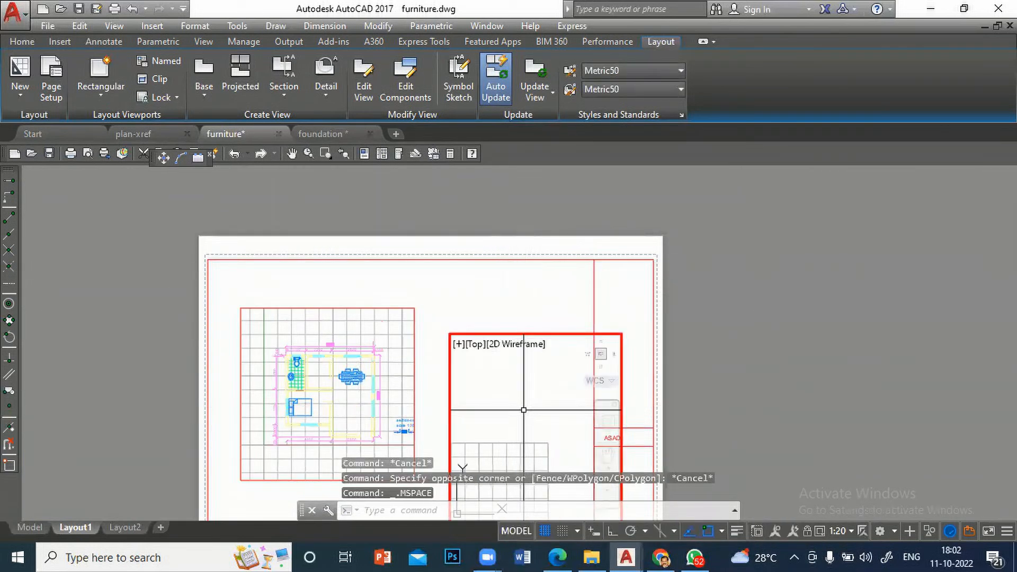
{"action": "left_click_drag", "start_coordinate": [522, 421], "coordinate": [624, 339]}
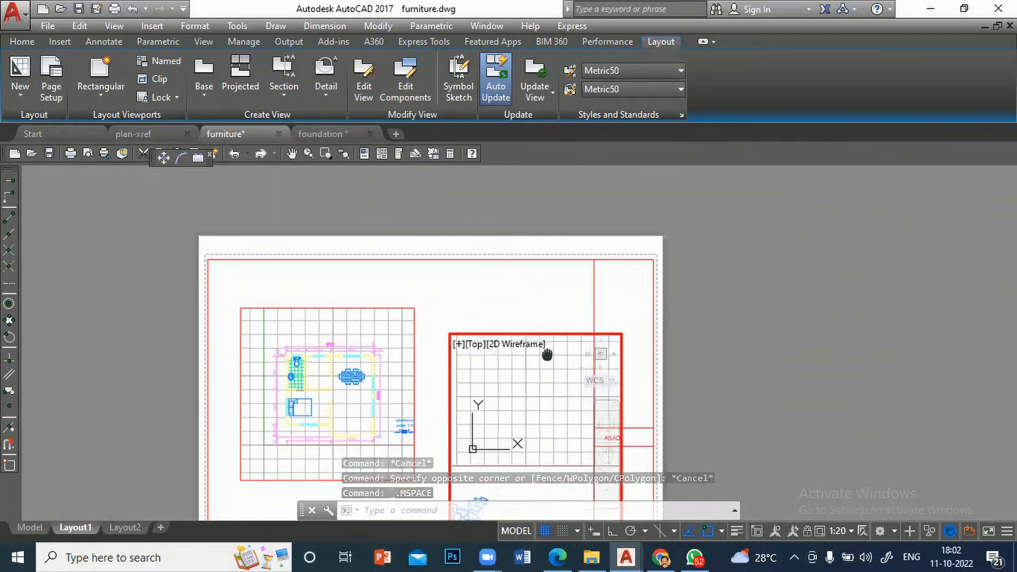
{"action": "scroll", "coordinate": [546, 424], "scroll_direction": "down", "scroll_amount": 5}
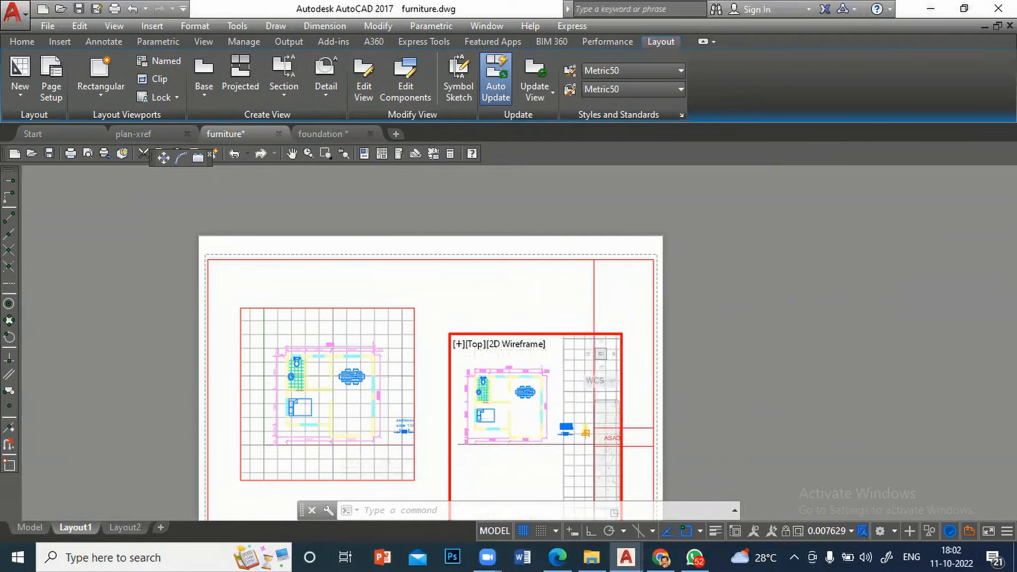
{"action": "scroll", "coordinate": [569, 428], "scroll_direction": "up", "scroll_amount": 4}
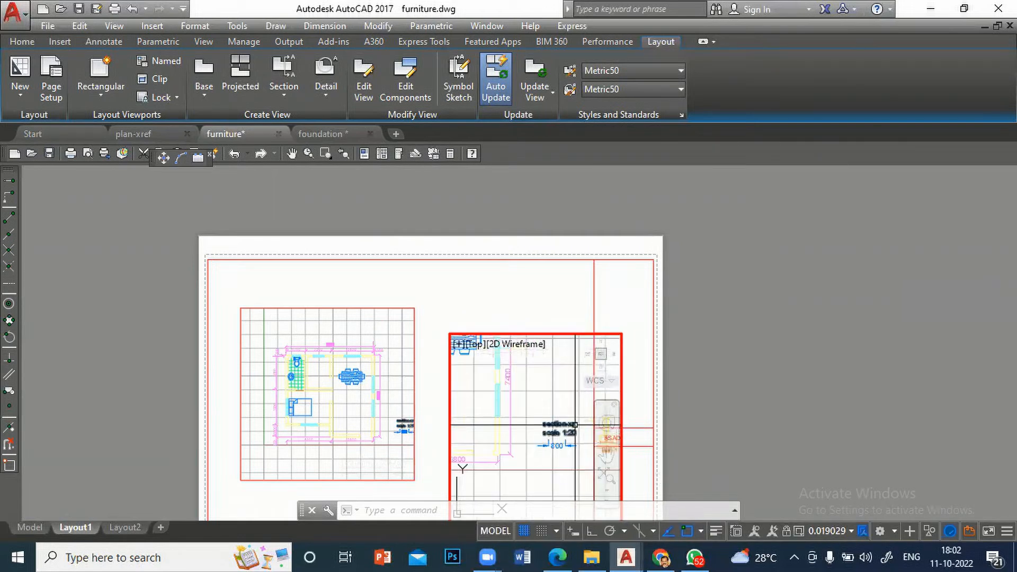
{"action": "scroll", "coordinate": [505, 402], "scroll_direction": "up", "scroll_amount": 2}
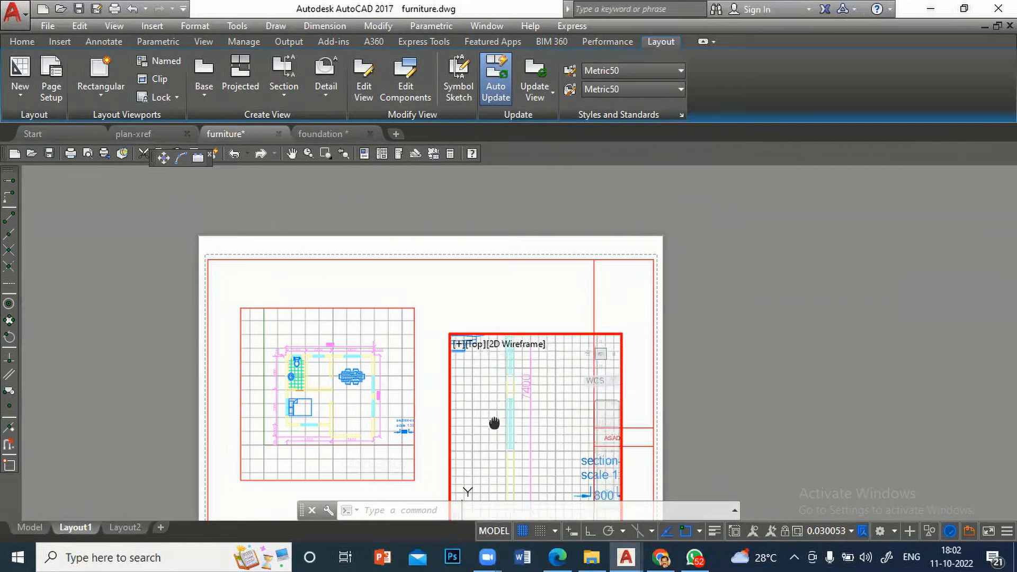
{"action": "middle_click_drag", "start_coordinate": [470, 416], "coordinate": [407, 394]}
{"action": "middle_click_drag", "start_coordinate": [530, 450], "coordinate": [518, 419]}
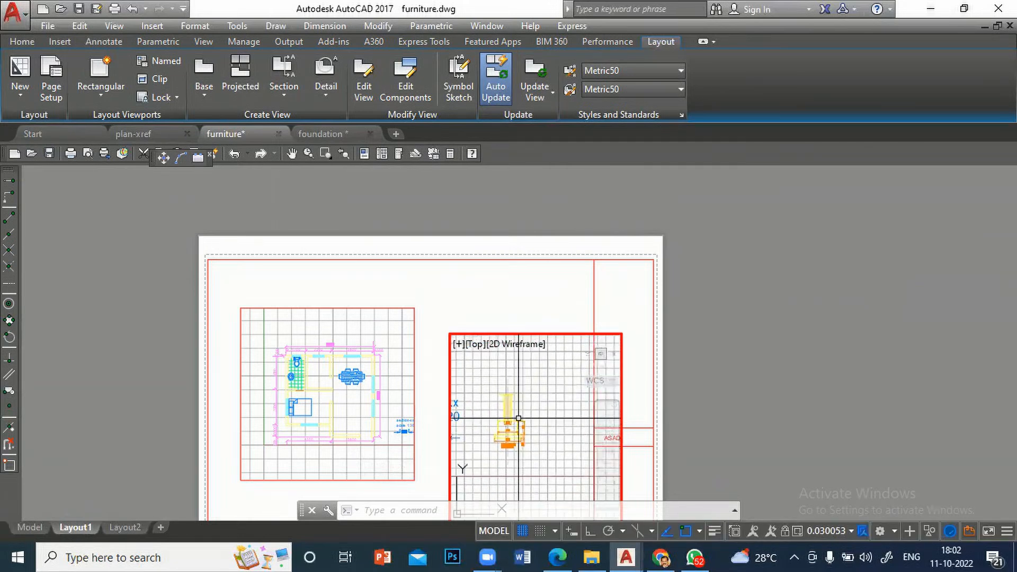
Step: Set the footing section viewport's scale to 1:20, centre the detail, lock the viewport and return to paper space
{"action": "left_click", "coordinate": [850, 533]}
{"action": "left_click", "coordinate": [817, 295]}
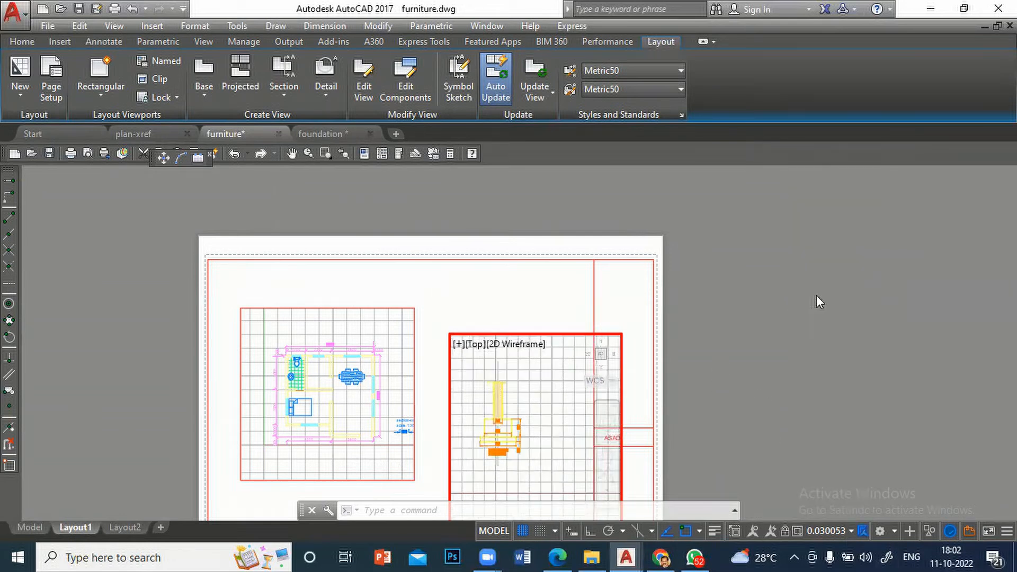
{"action": "middle_click_drag", "start_coordinate": [520, 402], "coordinate": [550, 403]}
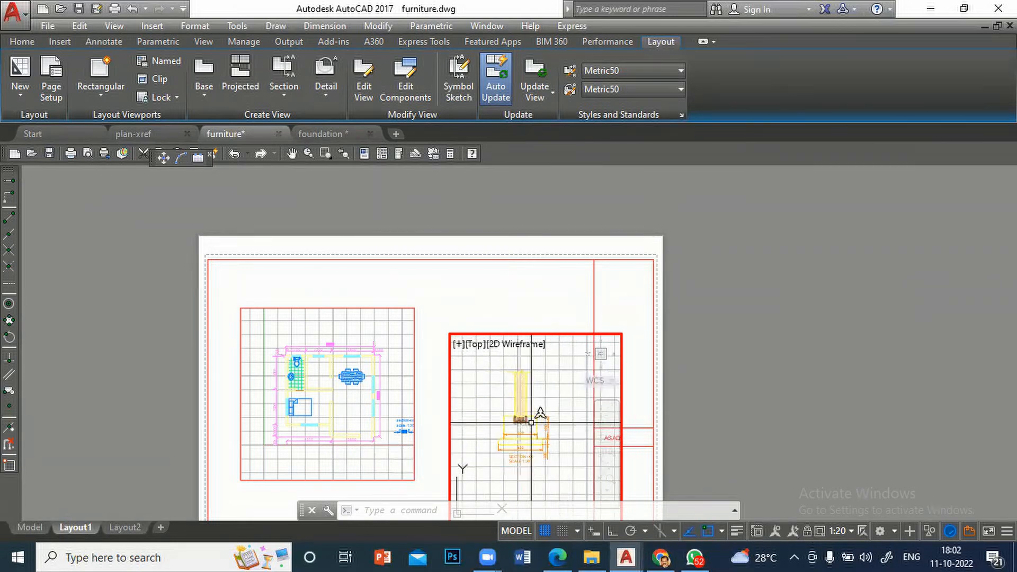
{"action": "left_click", "coordinate": [807, 532]}
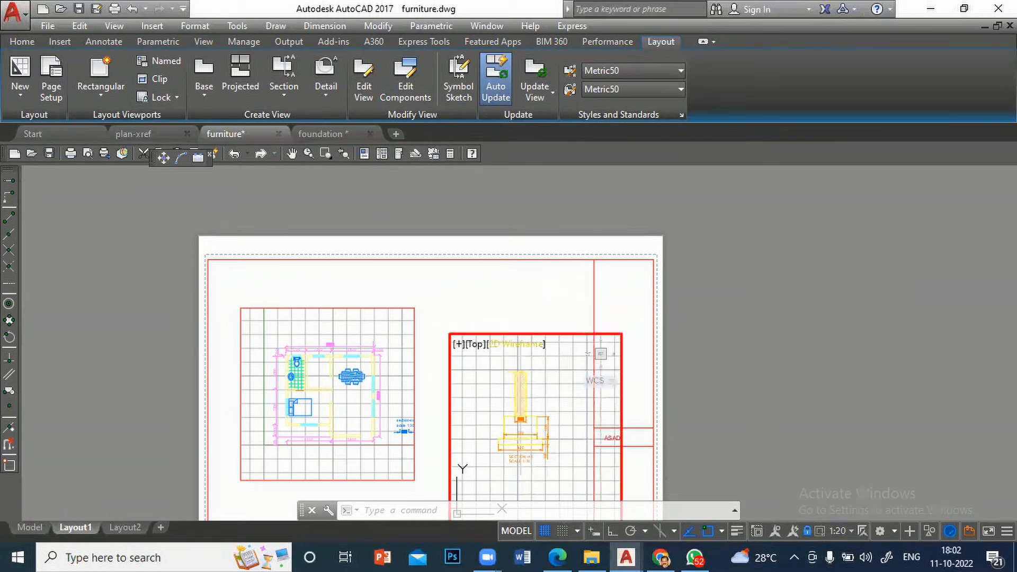
{"action": "double_click", "coordinate": [543, 298]}
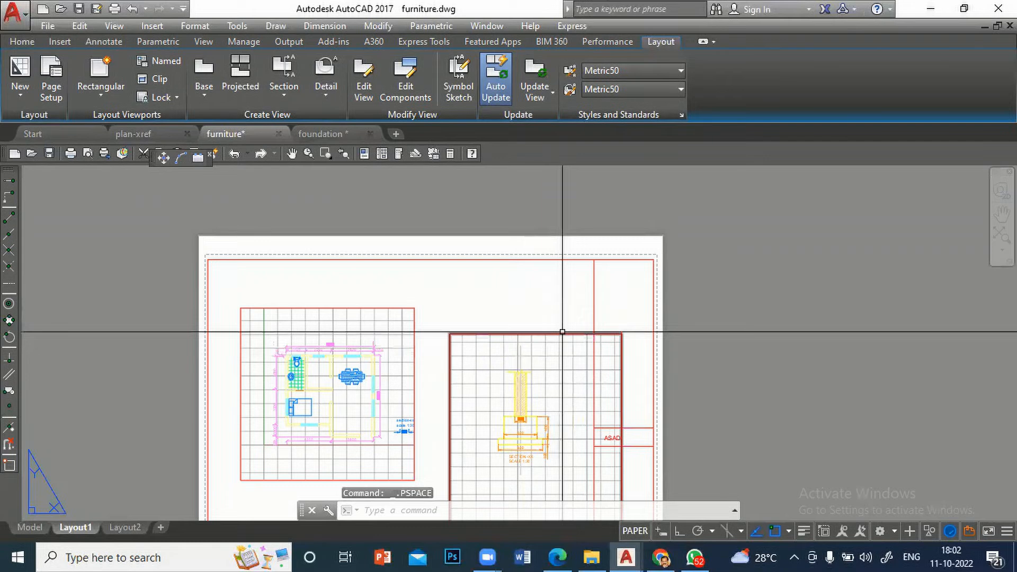
Step: Stretch the upper edge of the footing section viewport down to just above the detail
{"action": "left_click", "coordinate": [623, 335]}
{"action": "left_click", "coordinate": [627, 335]}
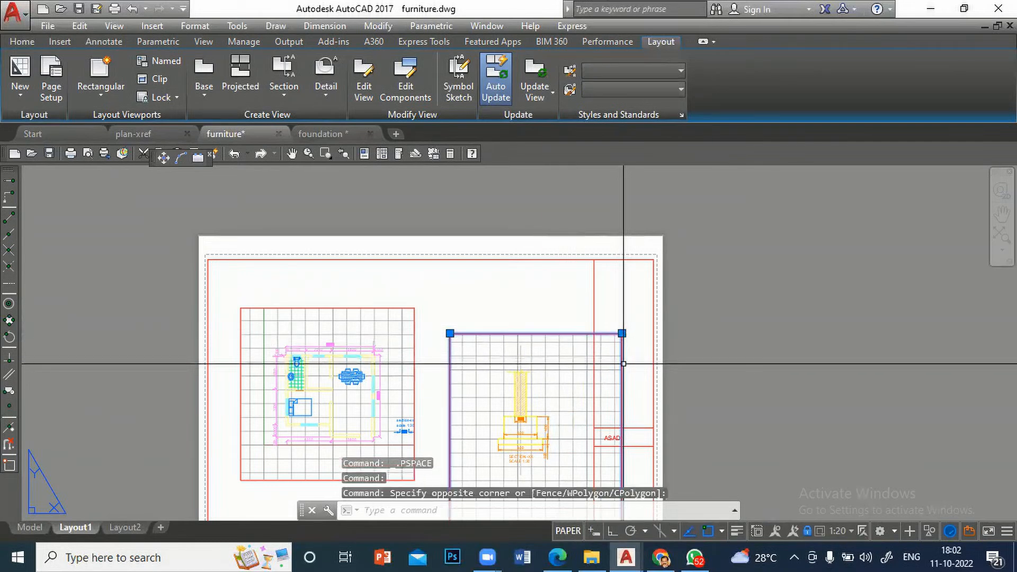
{"action": "left_click", "coordinate": [621, 334]}
{"action": "left_click", "coordinate": [622, 333]}
{"action": "left_click", "coordinate": [622, 364]}
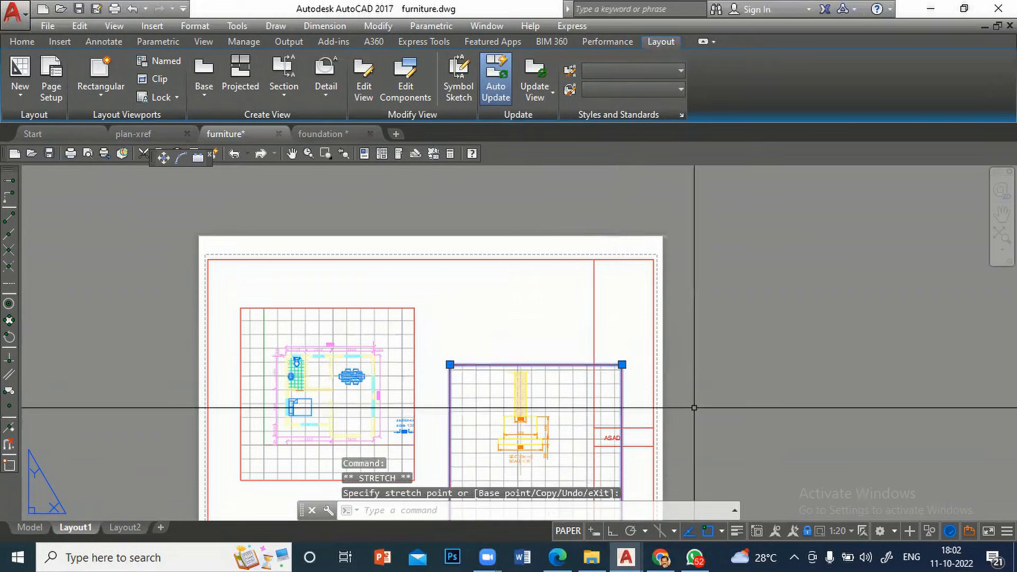
{"action": "scroll", "coordinate": [547, 437], "scroll_direction": "down", "scroll_amount": 2}
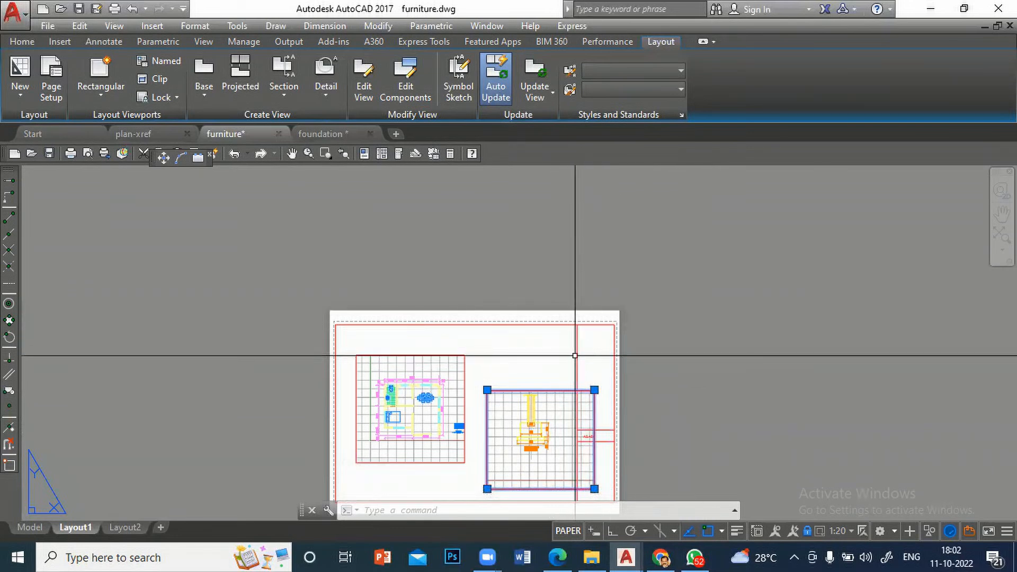
{"action": "key", "text": "Escape"}
{"action": "key", "text": "Escape"}
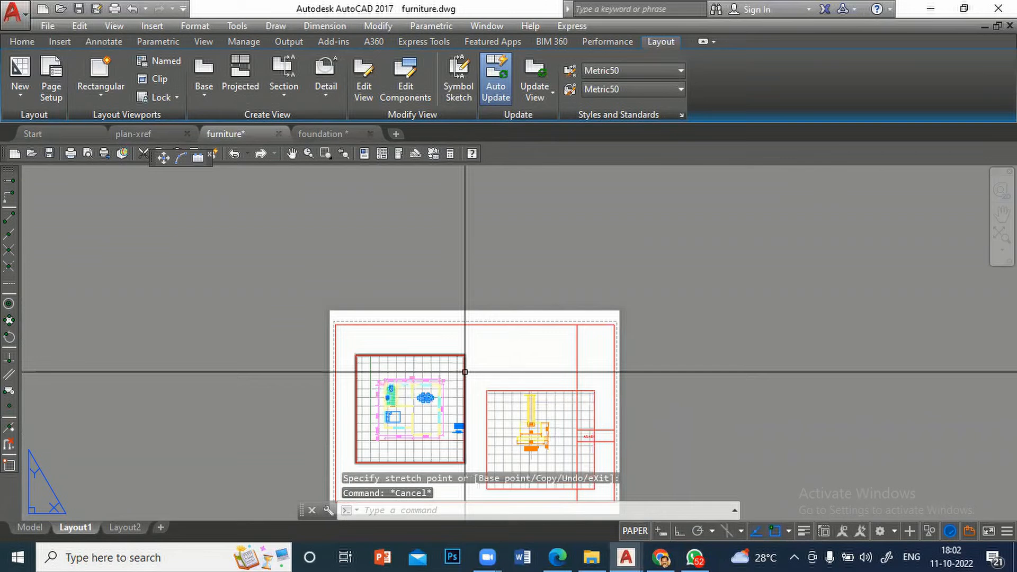
Step: Move the plan viewport leftward and slightly down, up against the sheet's left border line
{"action": "type", "text": "m"}
{"action": "key", "text": "Return"}
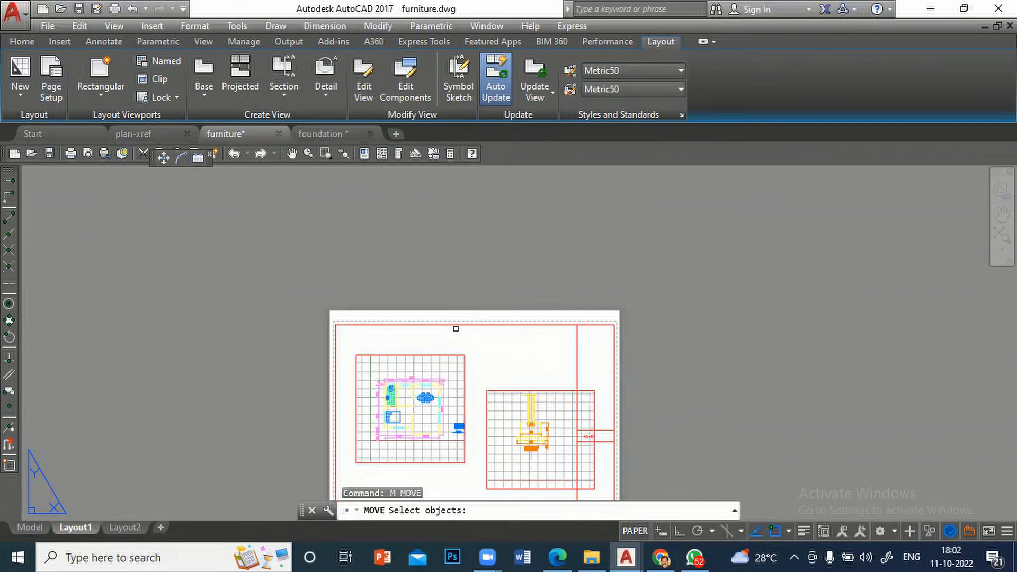
{"action": "left_click", "coordinate": [456, 358]}
{"action": "key", "text": "Return"}
{"action": "left_click", "coordinate": [484, 349]}
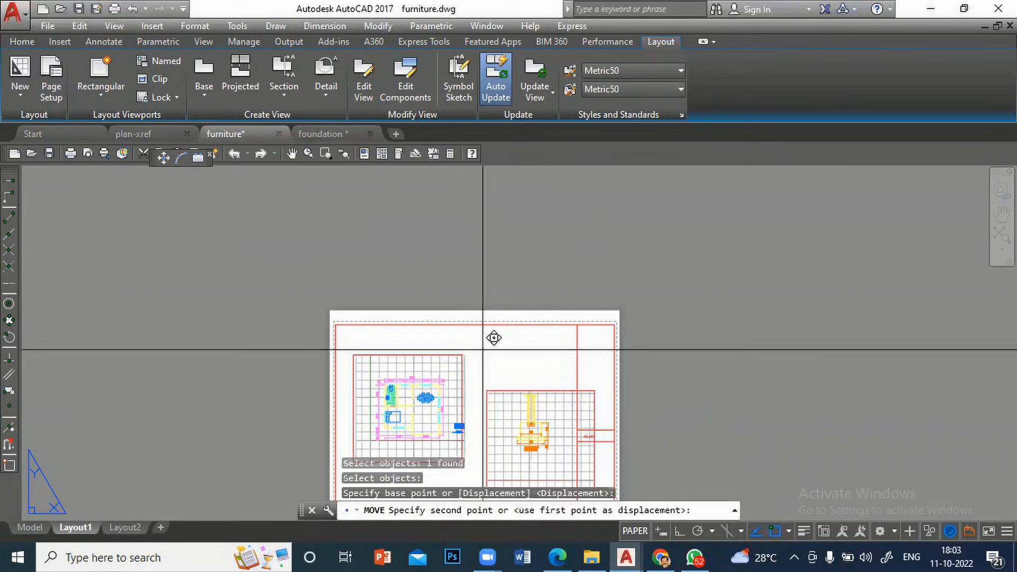
{"action": "left_click", "coordinate": [473, 353]}
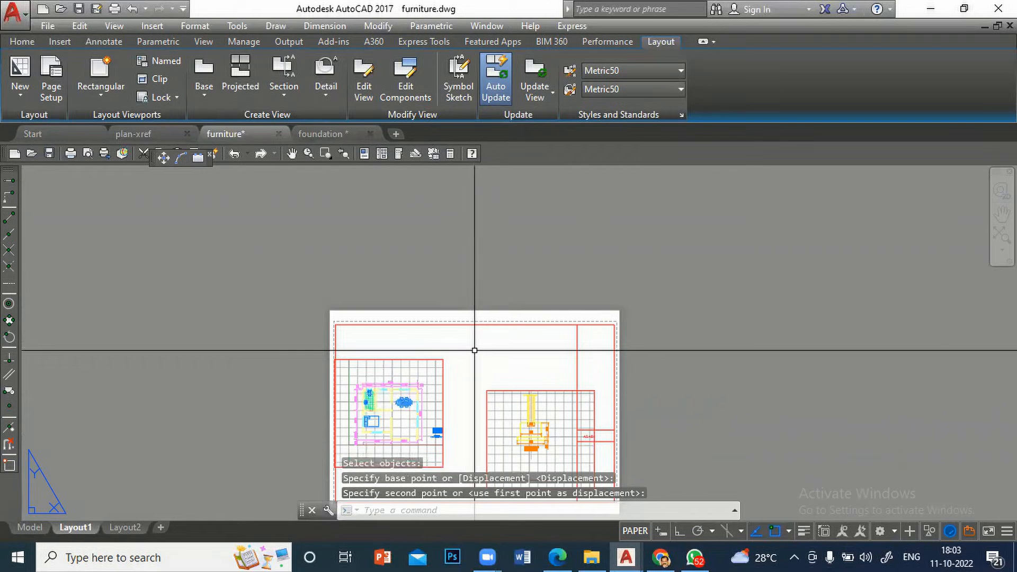
Step: Shrink the plan viewport by stretching its right edge inward and its upper edge down closer to the plan
{"action": "left_click", "coordinate": [444, 382]}
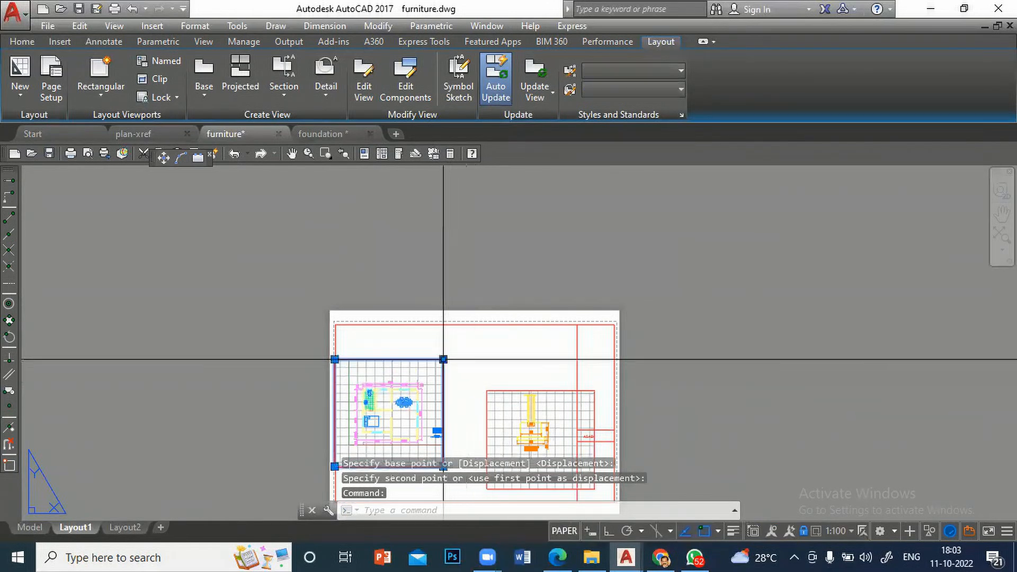
{"action": "left_click", "coordinate": [444, 360]}
{"action": "left_click", "coordinate": [431, 359]}
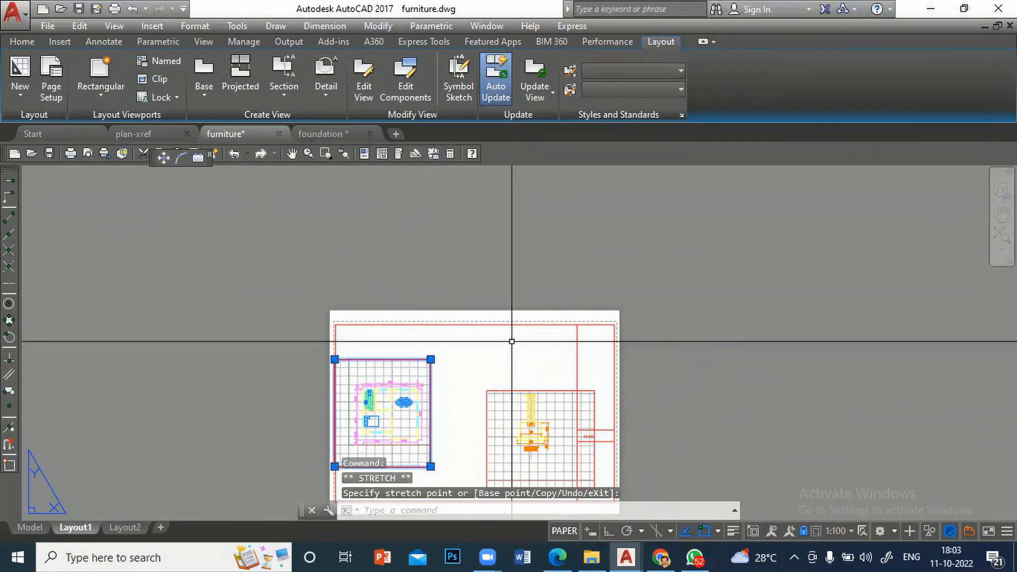
{"action": "left_click", "coordinate": [430, 371]}
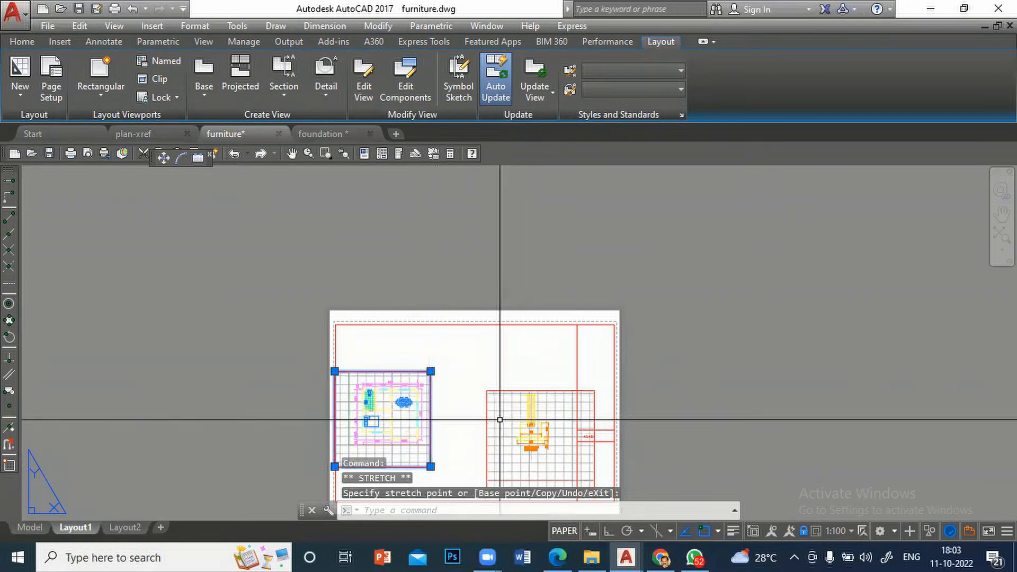
{"action": "type", "text": "m"}
{"action": "key", "text": "Return"}
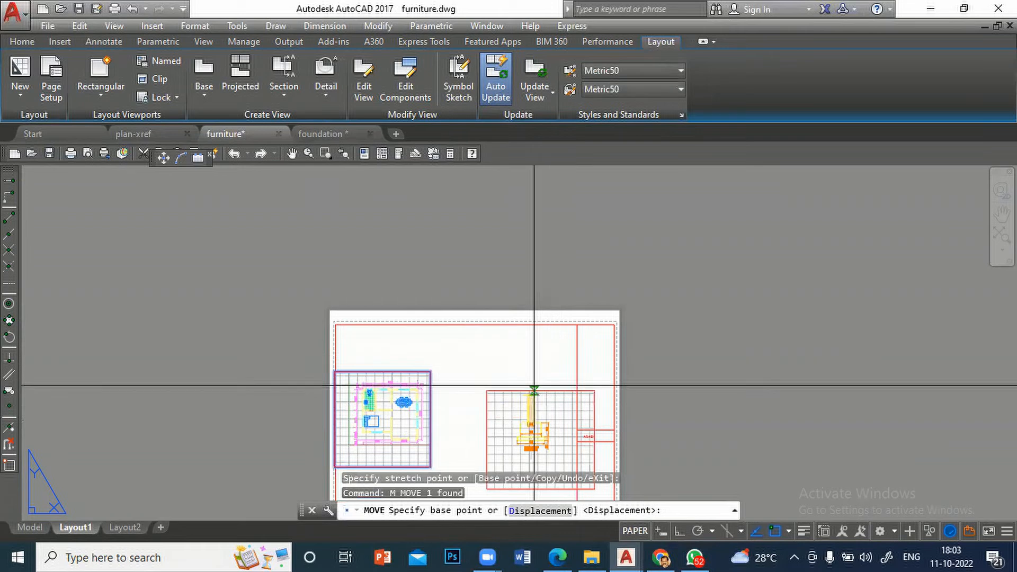
{"action": "type", "text": "M"}
{"action": "key", "text": "Return"}
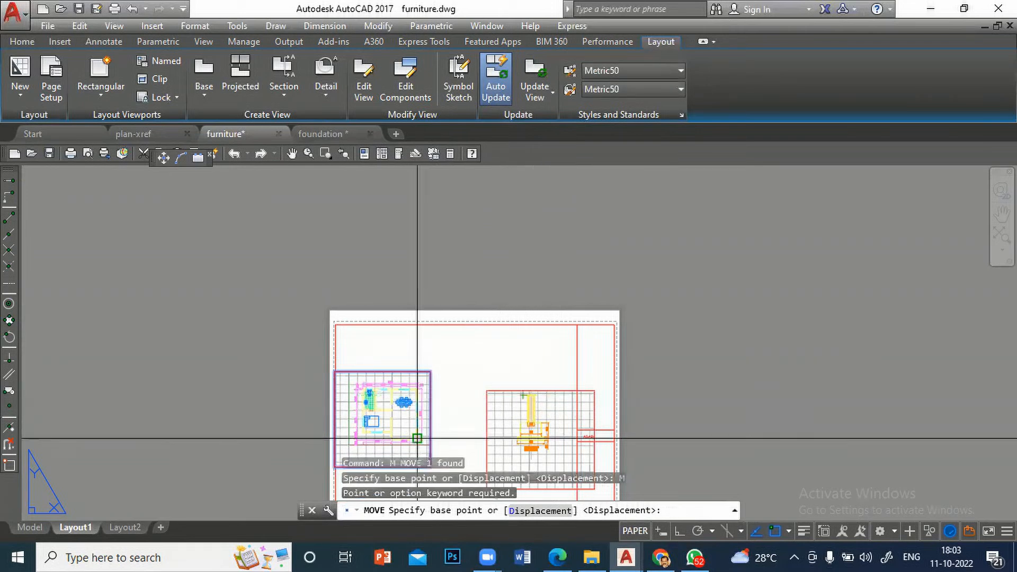
{"action": "key", "text": "Escape"}
Step: Move the footing section viewport left, clear of the title block and nearer to the plan viewport
{"action": "type", "text": "M"}
{"action": "key", "text": "Return"}
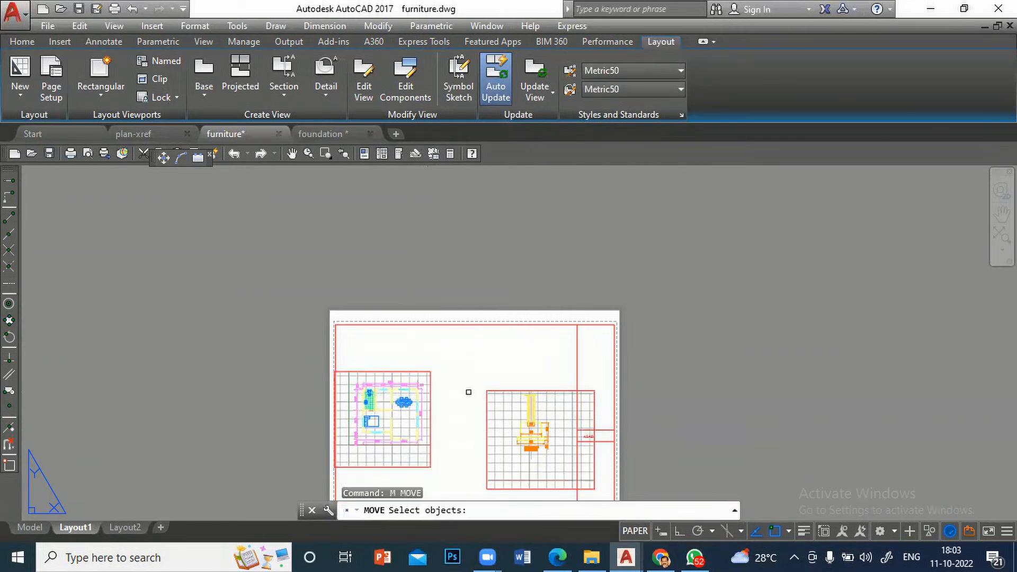
{"action": "left_click", "coordinate": [512, 394]}
{"action": "left_click", "coordinate": [506, 379]}
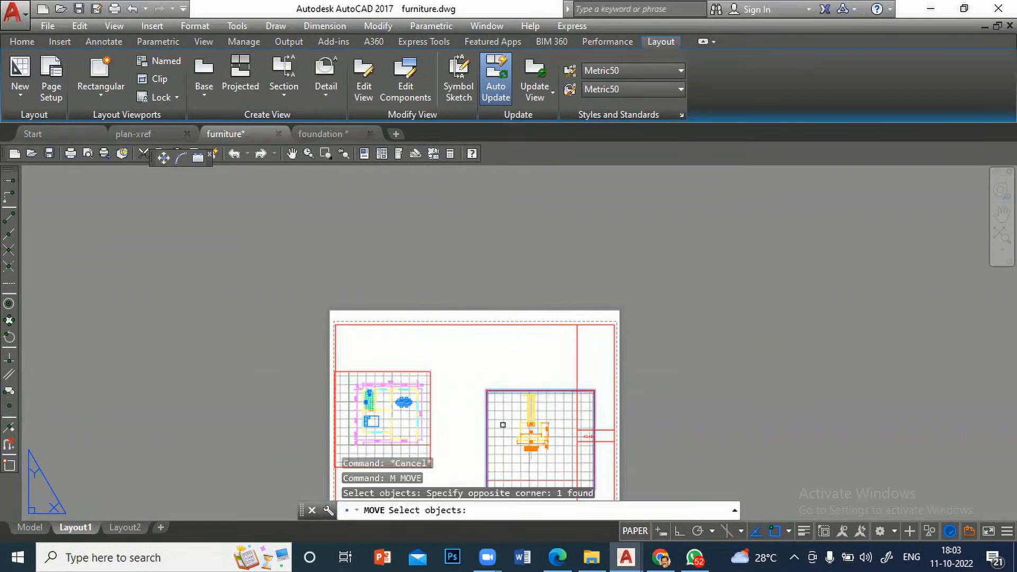
{"action": "key", "text": "Return"}
{"action": "left_click", "coordinate": [502, 417]}
{"action": "left_click", "coordinate": [463, 417]}
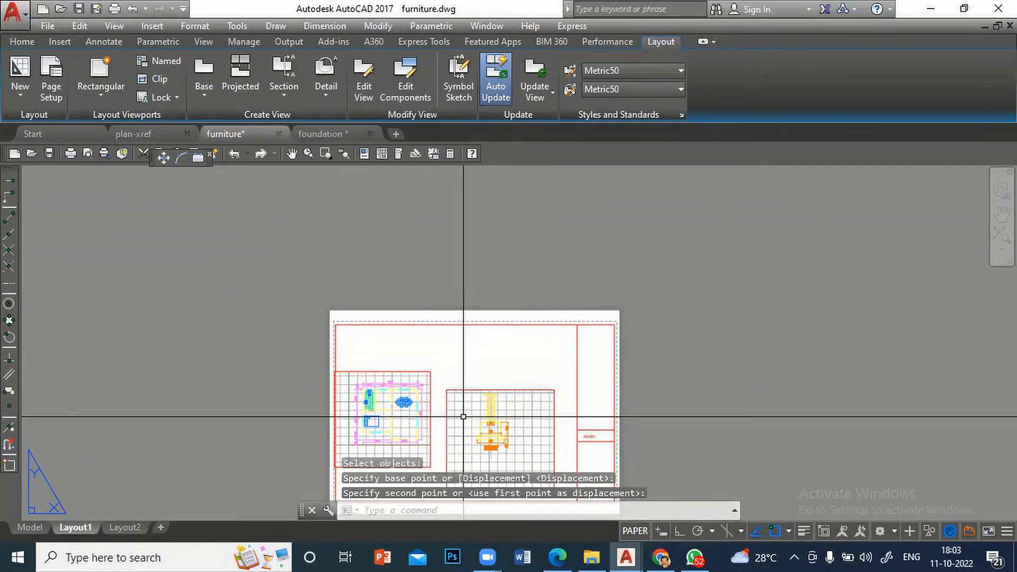
Step: Crop the footing section viewport by stretching its right, lower and left edges in around the detail
{"action": "left_click", "coordinate": [555, 430]}
{"action": "left_click", "coordinate": [554, 389]}
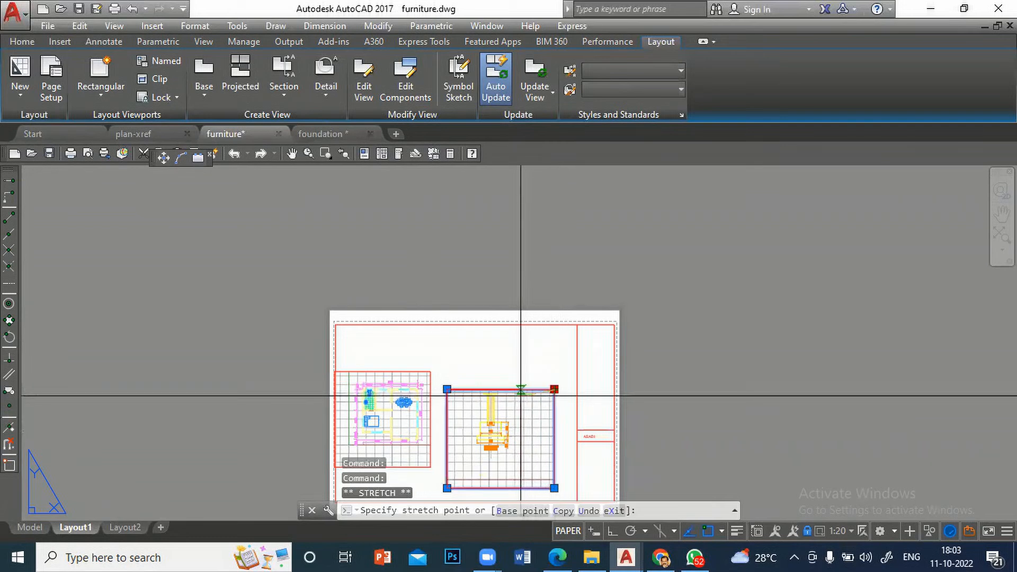
{"action": "left_click", "coordinate": [522, 392]}
{"action": "middle_click_drag", "start_coordinate": [556, 454], "coordinate": [565, 438]}
{"action": "left_click", "coordinate": [530, 472]}
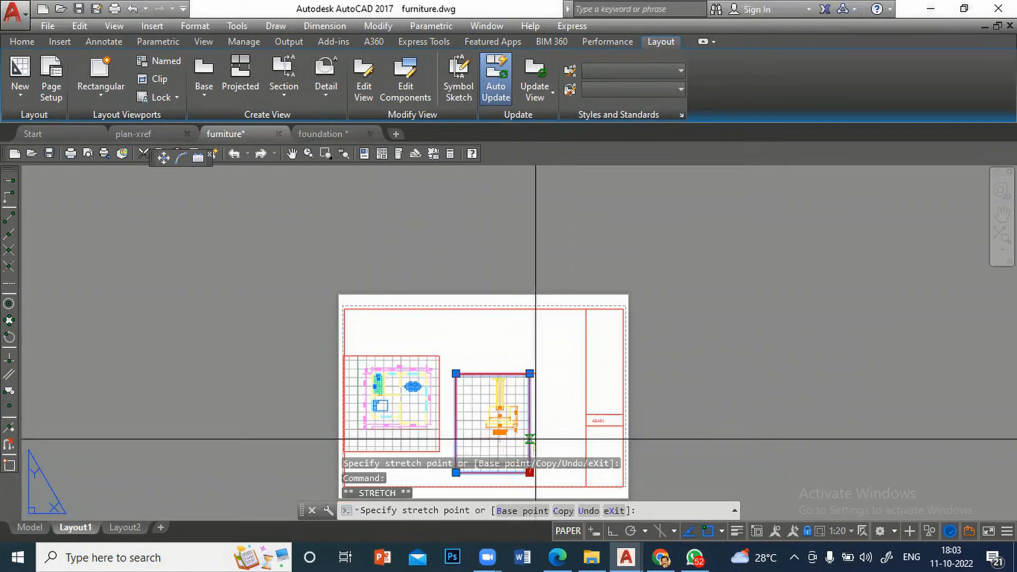
{"action": "left_click", "coordinate": [530, 442]}
{"action": "left_click", "coordinate": [456, 442]}
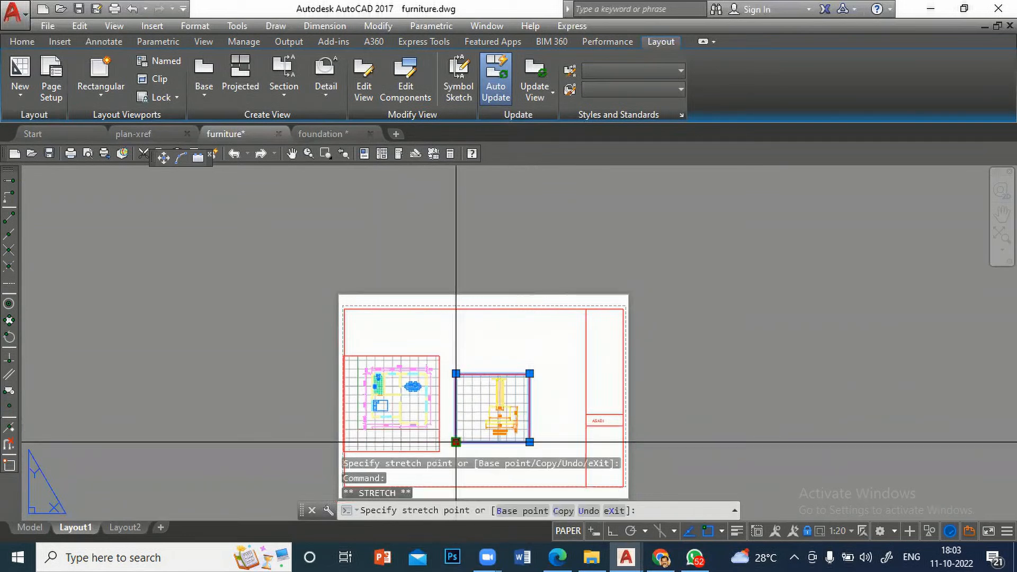
{"action": "left_click", "coordinate": [468, 442]}
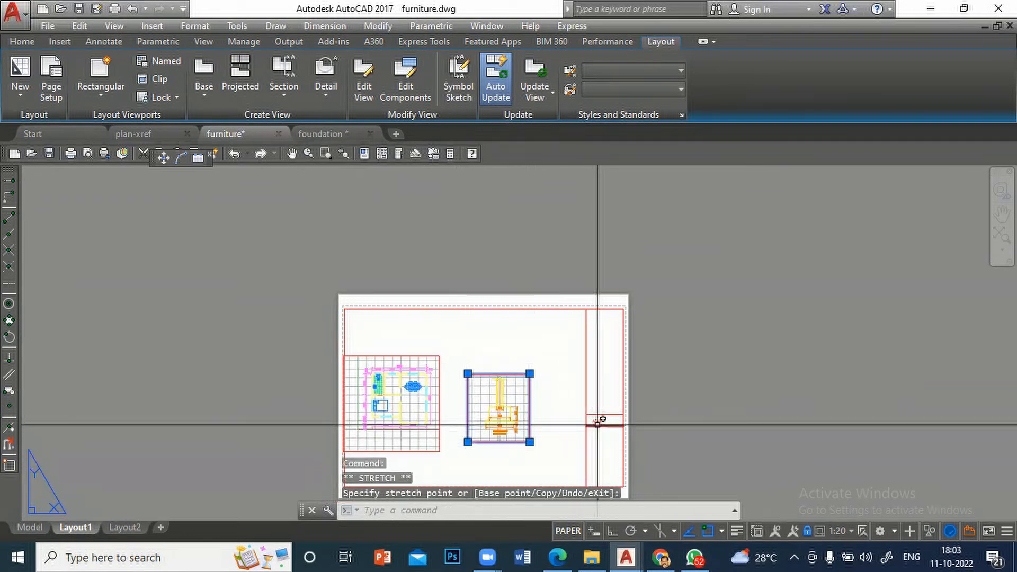
{"action": "key", "text": "Escape"}
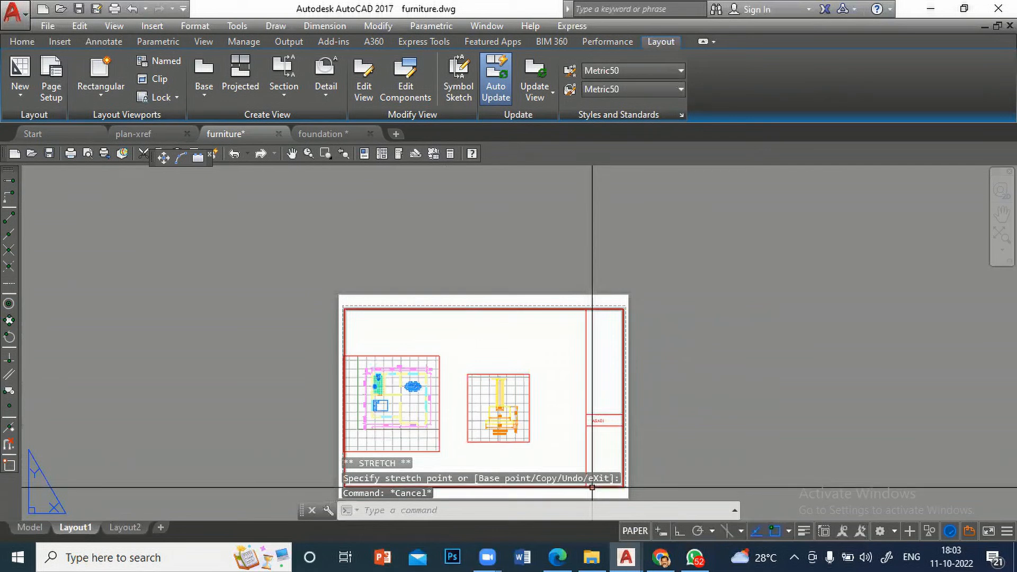
Step: Move the cropped footing section viewport left and slightly down, close beside the plan viewport
{"action": "key", "text": "Return"}
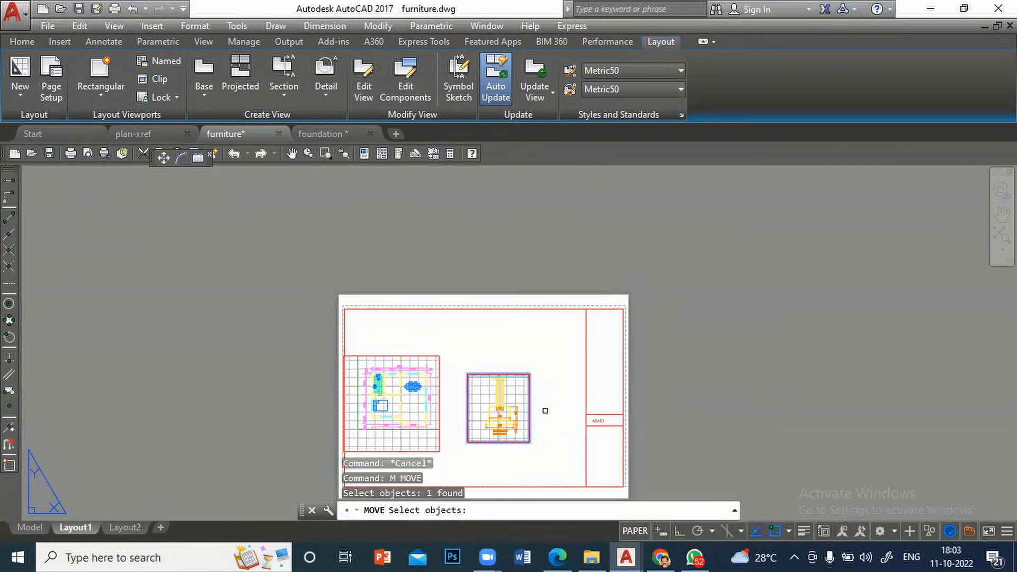
{"action": "key", "text": "Return"}
{"action": "left_click", "coordinate": [545, 410]}
{"action": "left_click", "coordinate": [530, 422]}
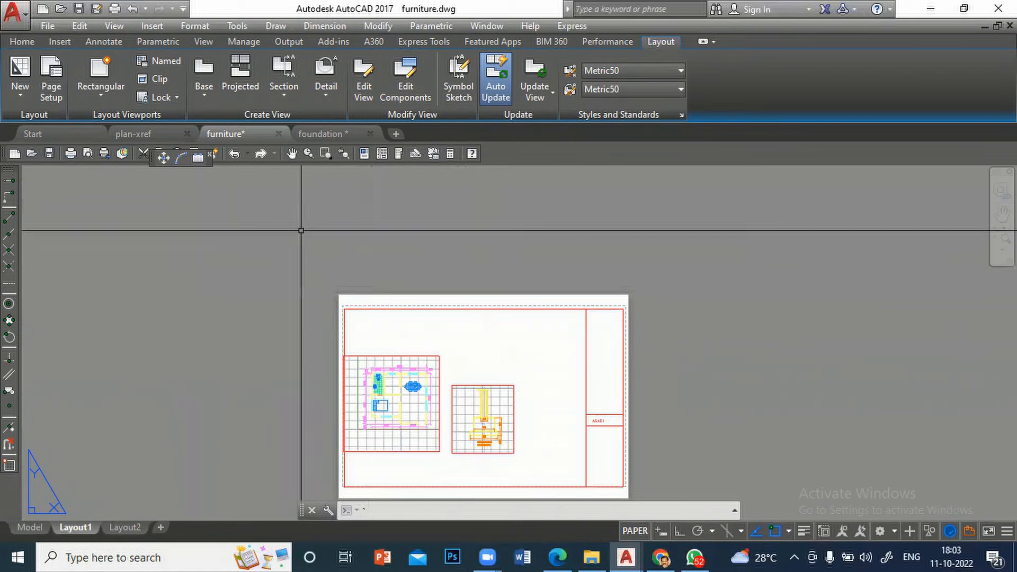
Step: Create a rectangular viewport in the empty area directly above the footing section viewport
{"action": "left_click", "coordinate": [100, 71]}
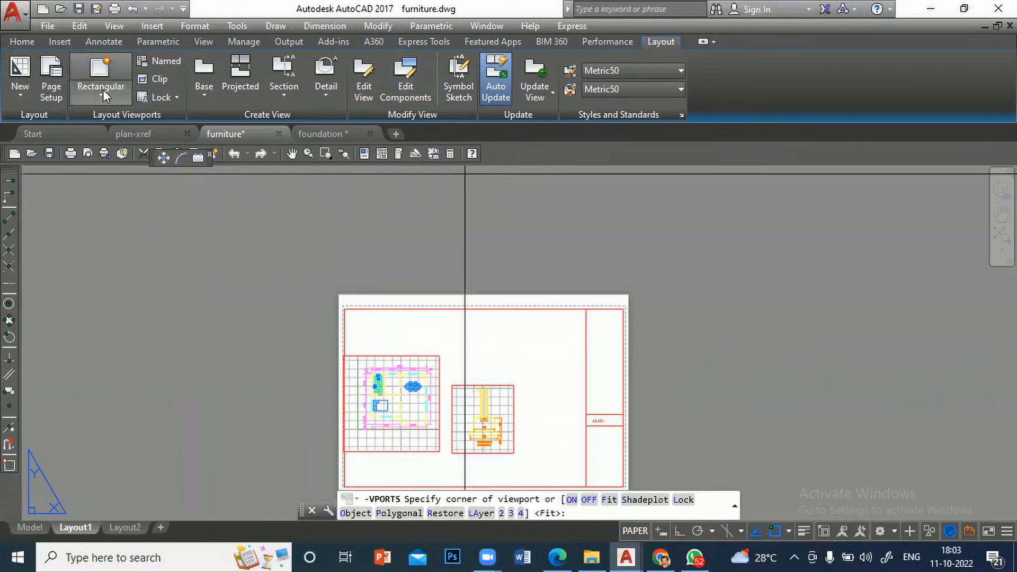
{"action": "left_click", "coordinate": [452, 322]}
{"action": "left_click", "coordinate": [525, 375]}
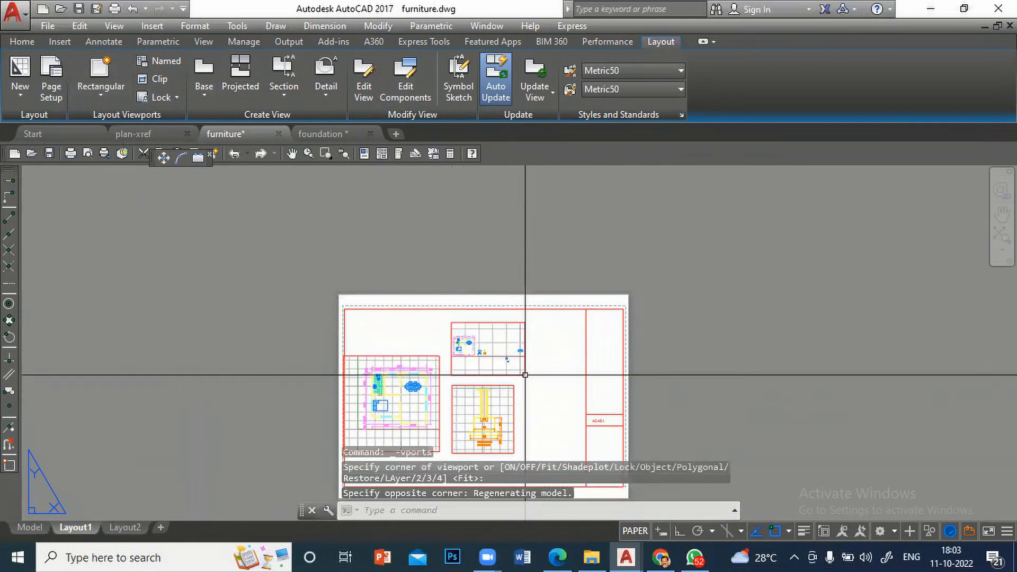
Step: Activate the new viewport above the footing section and set its scale to 1:50
{"action": "scroll", "coordinate": [469, 351], "scroll_direction": "up", "scroll_amount": 2}
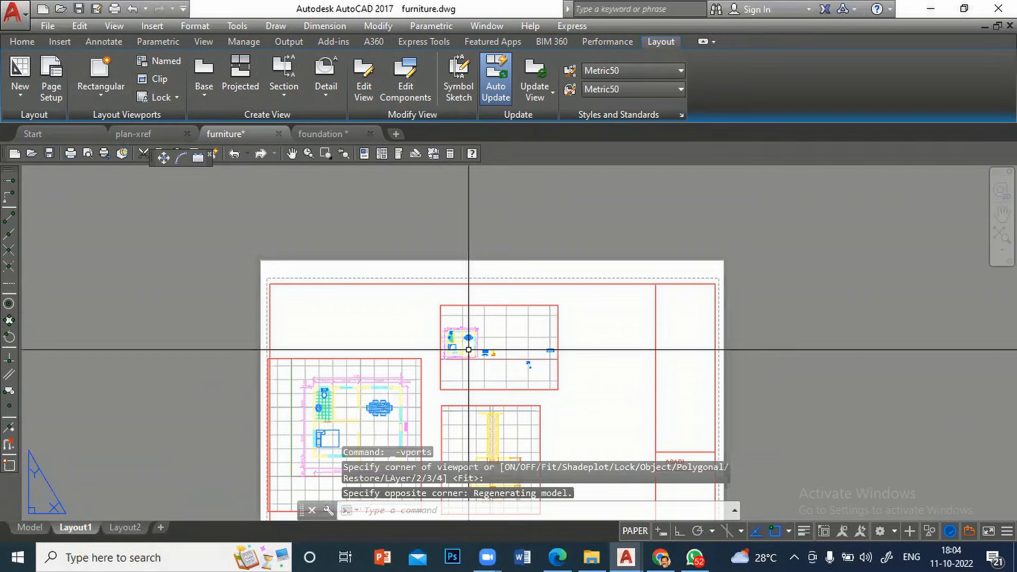
{"action": "scroll", "coordinate": [498, 345], "scroll_direction": "up", "scroll_amount": 2}
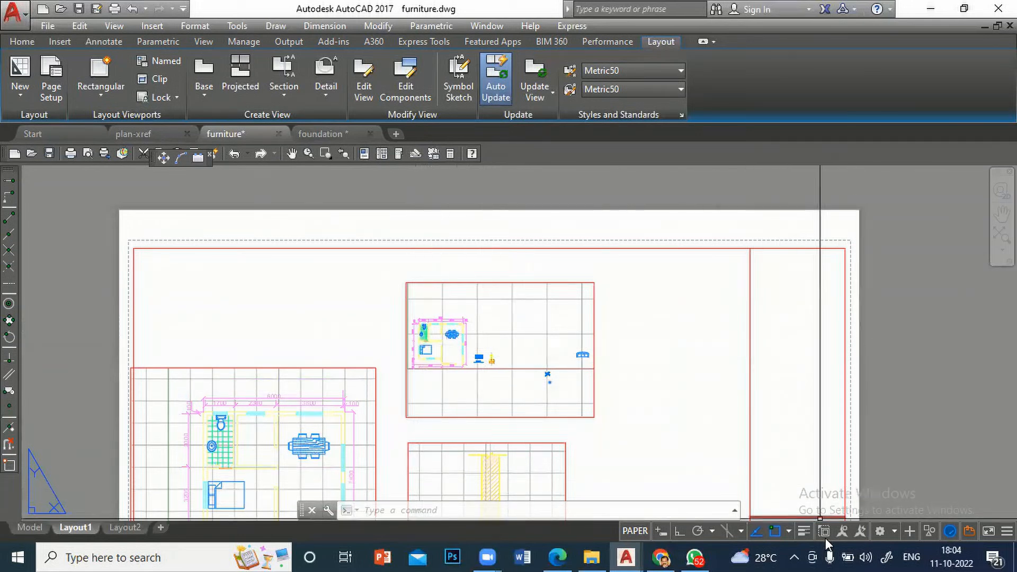
{"action": "double_click", "coordinate": [491, 343]}
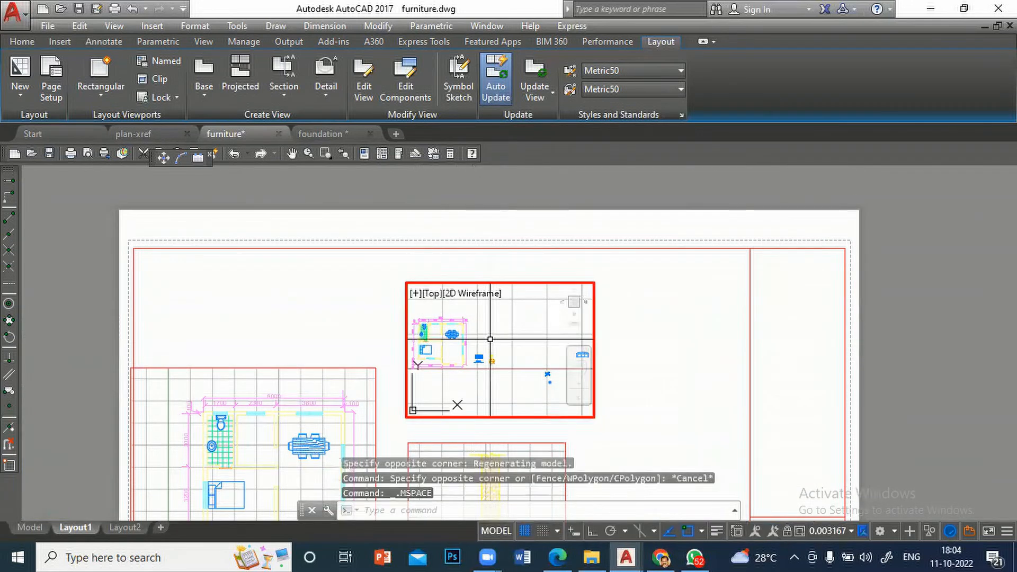
{"action": "left_click", "coordinate": [851, 530]}
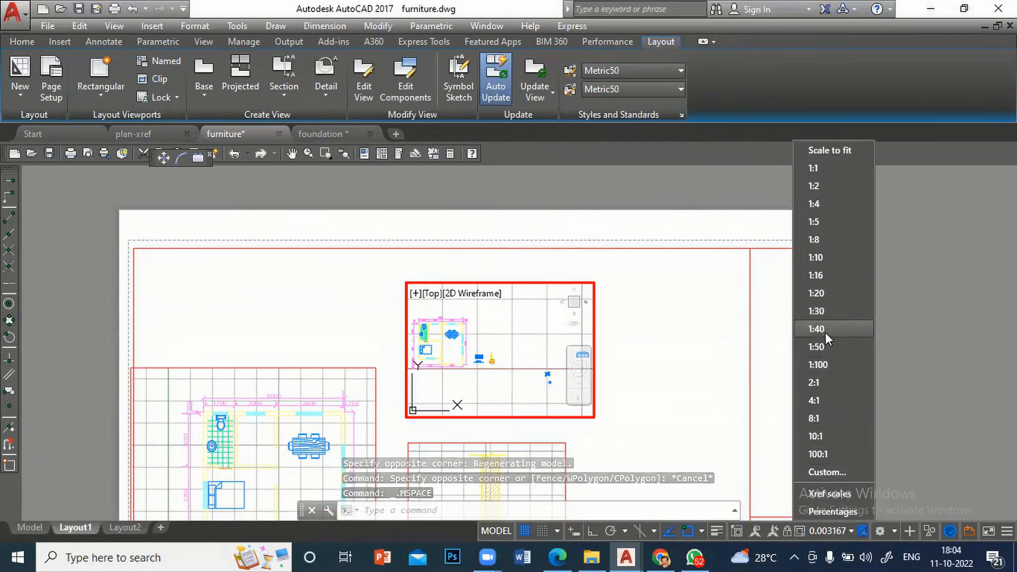
{"action": "left_click", "coordinate": [820, 364]}
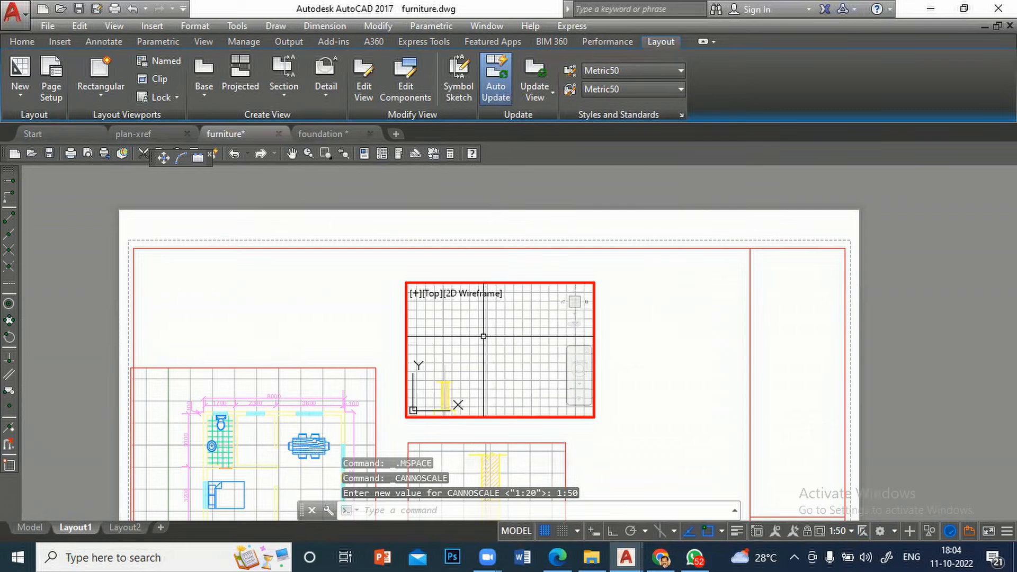
Step: Pan the 1:50 viewport's view to the tiled toilet area, lock the viewport and return to paper space
{"action": "type", "text": "p"}
{"action": "key", "text": "Return"}
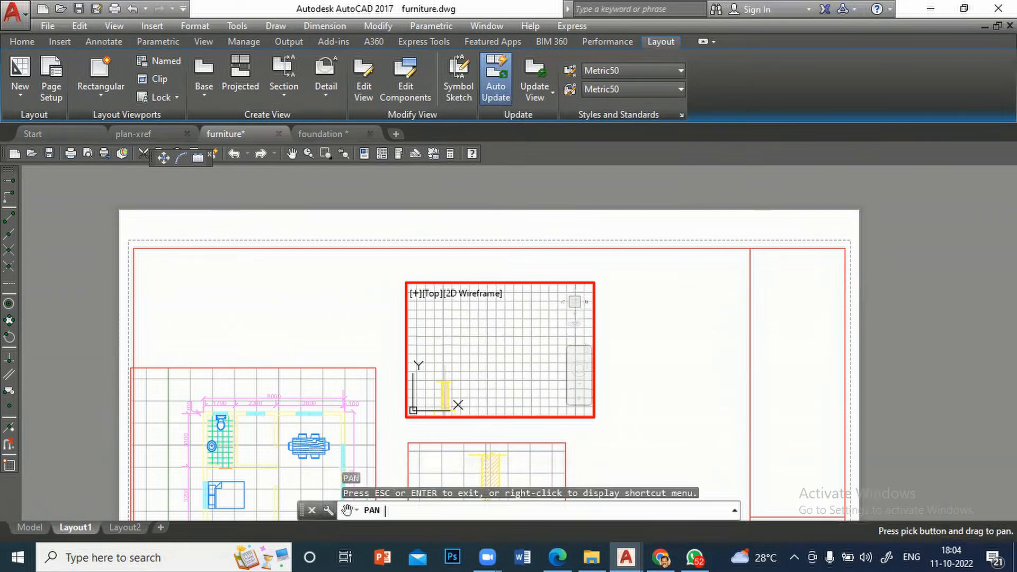
{"action": "left_click_drag", "start_coordinate": [483, 348], "coordinate": [684, 384]}
{"action": "left_click_drag", "start_coordinate": [561, 299], "coordinate": [677, 391]}
{"action": "left_click_drag", "start_coordinate": [476, 357], "coordinate": [520, 351]}
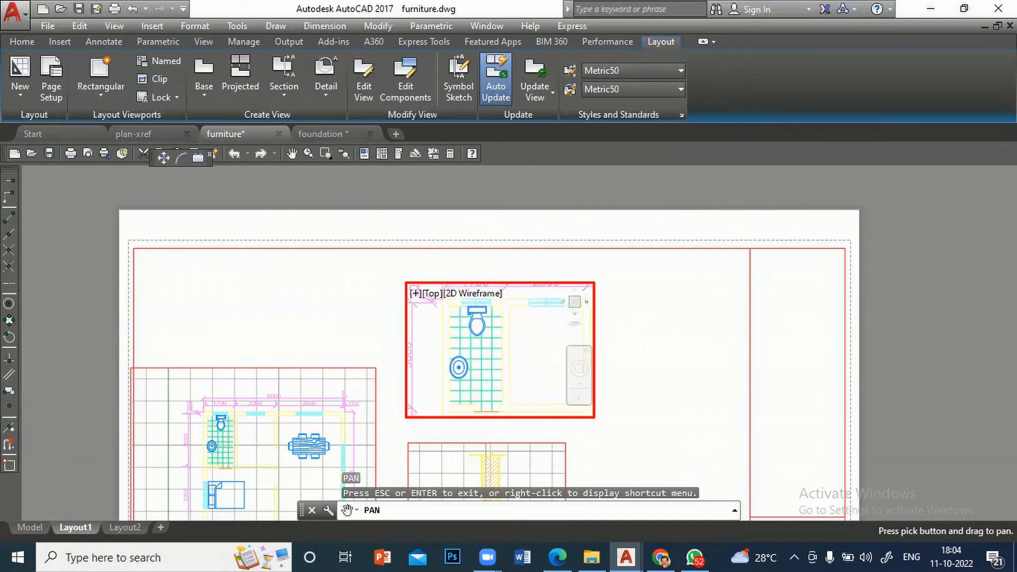
{"action": "left_click_drag", "start_coordinate": [520, 352], "coordinate": [520, 351]}
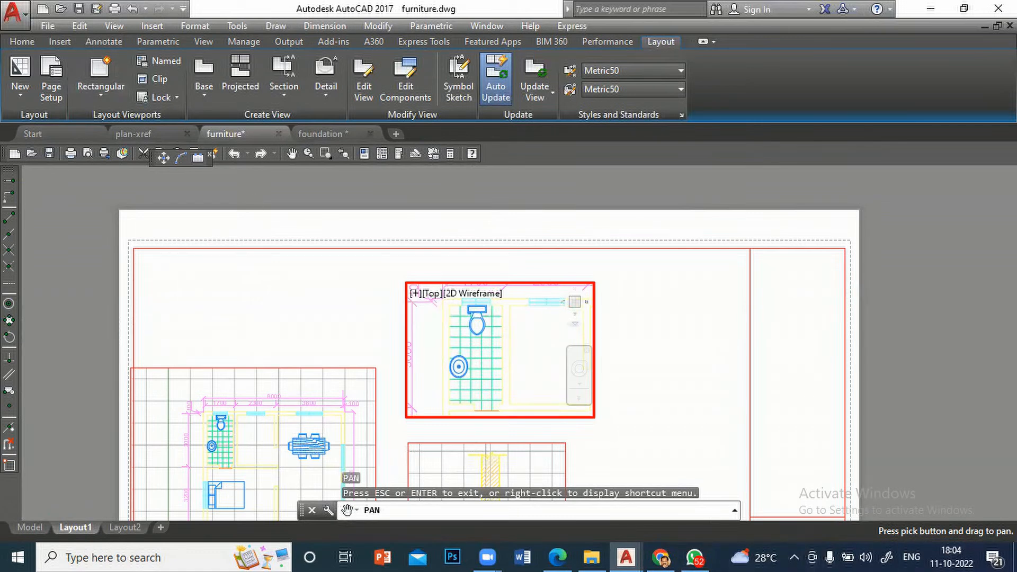
{"action": "key", "text": "Escape"}
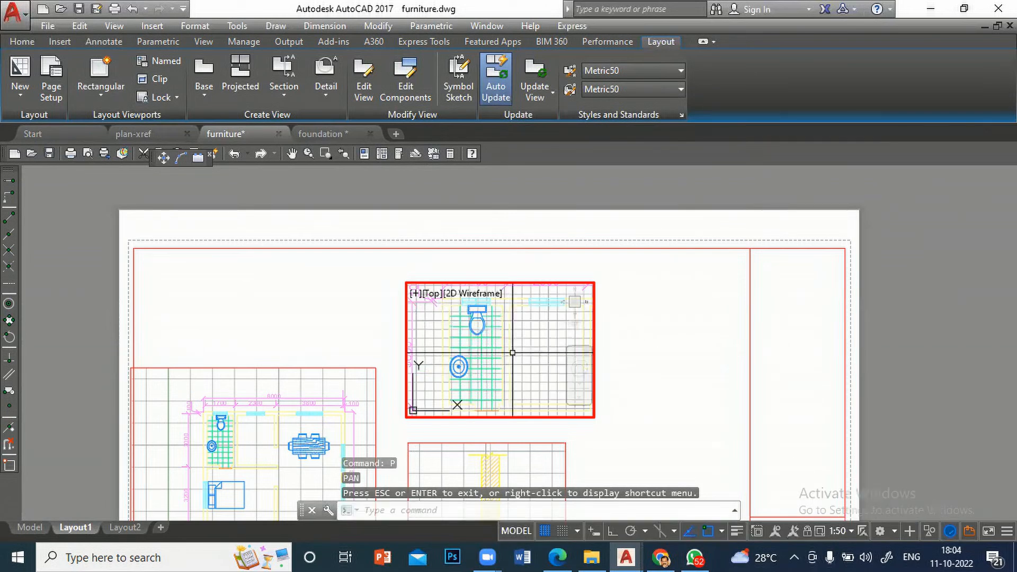
{"action": "left_click", "coordinate": [805, 532]}
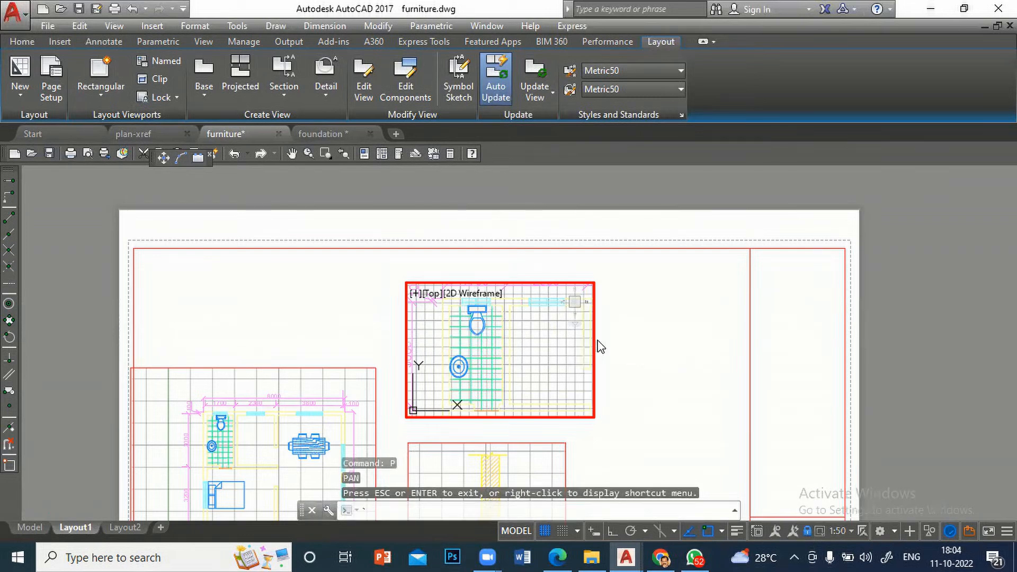
{"action": "double_click", "coordinate": [677, 348]}
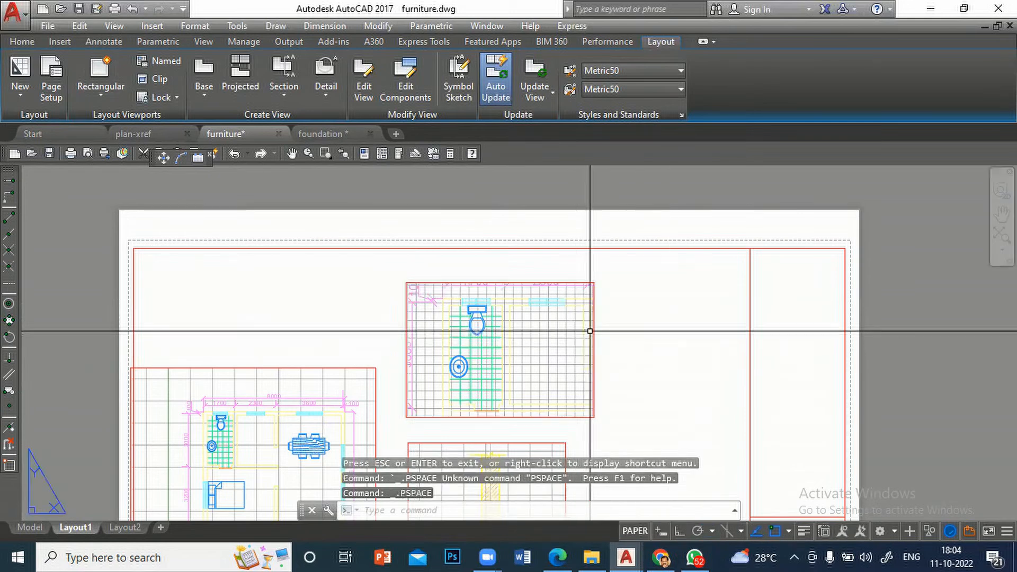
Step: Crop the toilet viewport by stretching its right and left edges inward and its lower edge slightly down
{"action": "double_click", "coordinate": [594, 330]}
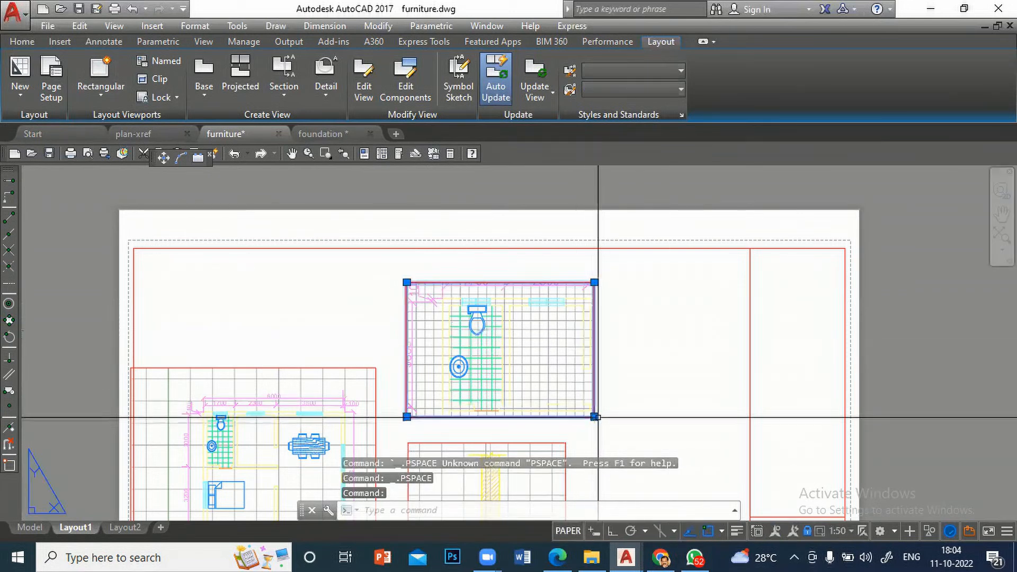
{"action": "left_click", "coordinate": [594, 417]}
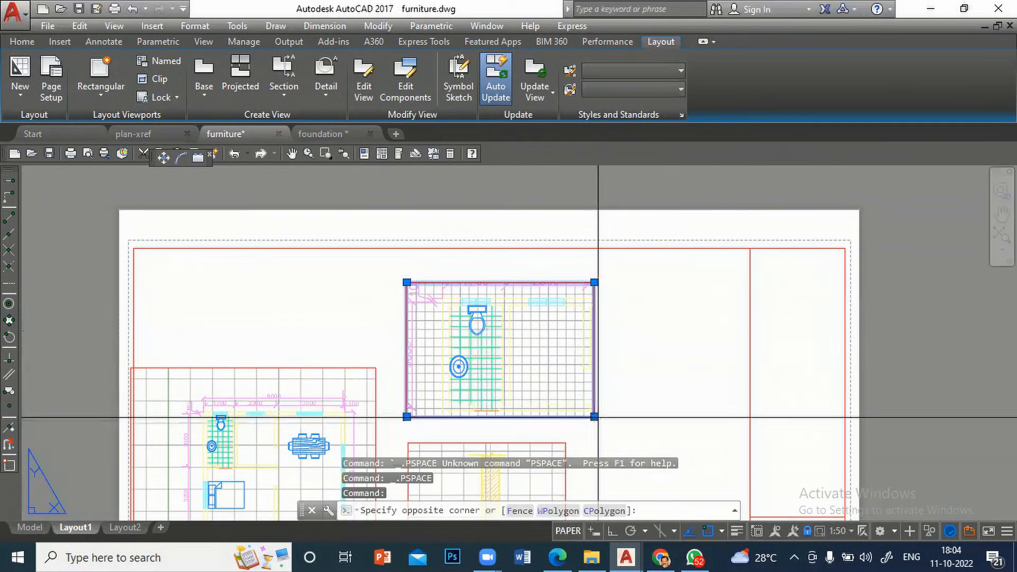
{"action": "left_click", "coordinate": [533, 402]}
{"action": "left_click", "coordinate": [595, 416]}
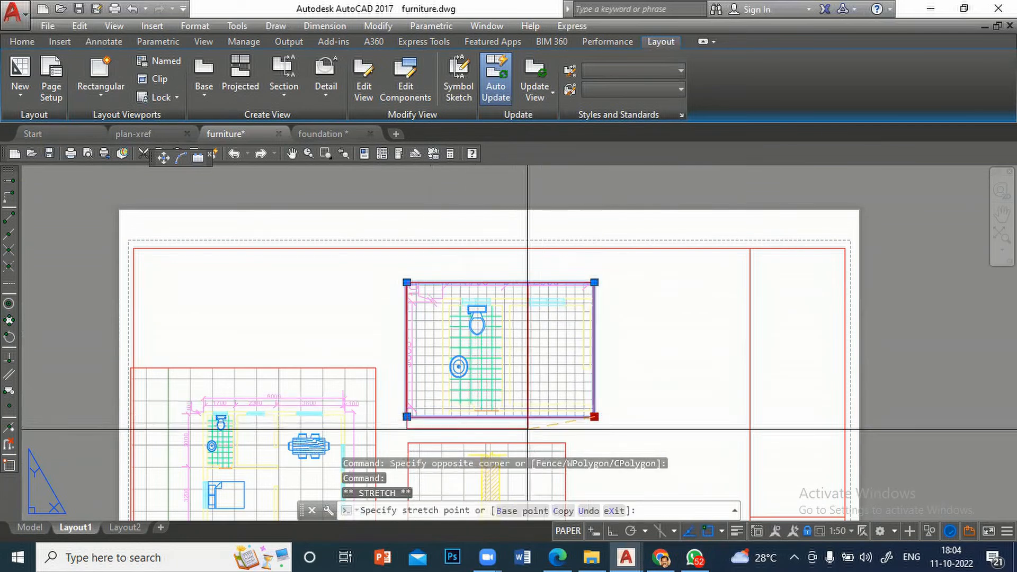
{"action": "left_click", "coordinate": [525, 429]}
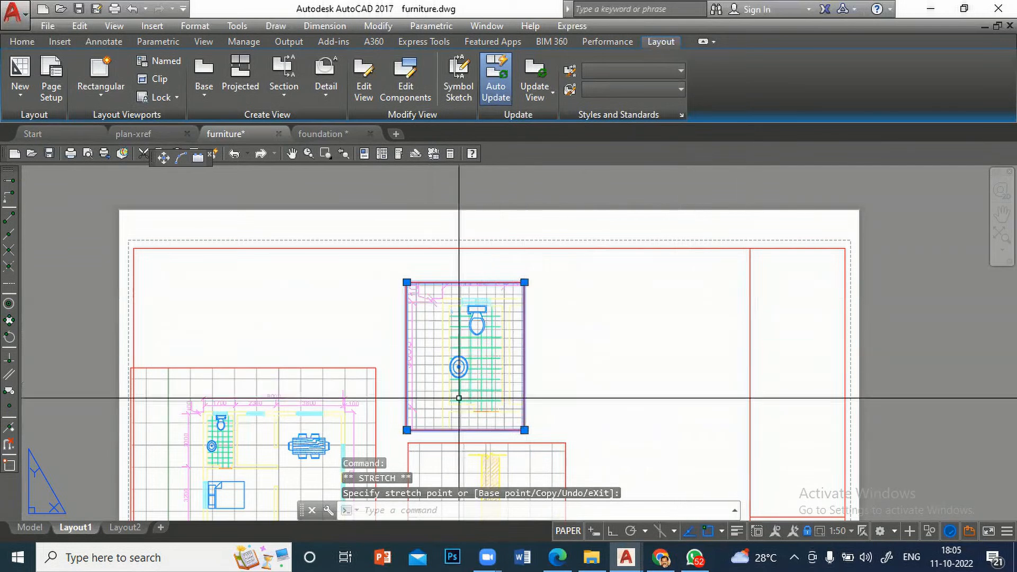
{"action": "left_click", "coordinate": [407, 429]}
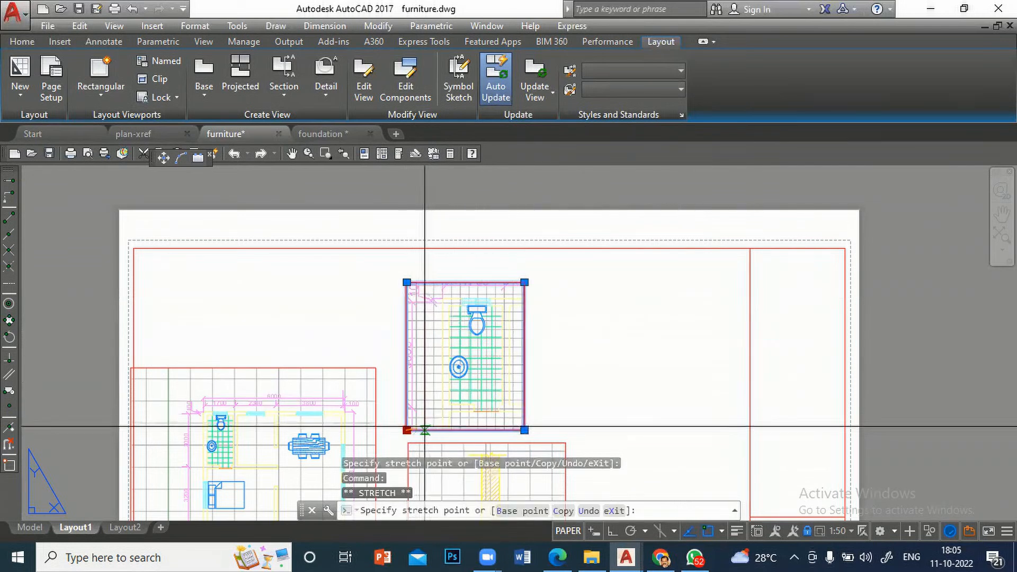
{"action": "left_click", "coordinate": [424, 430]}
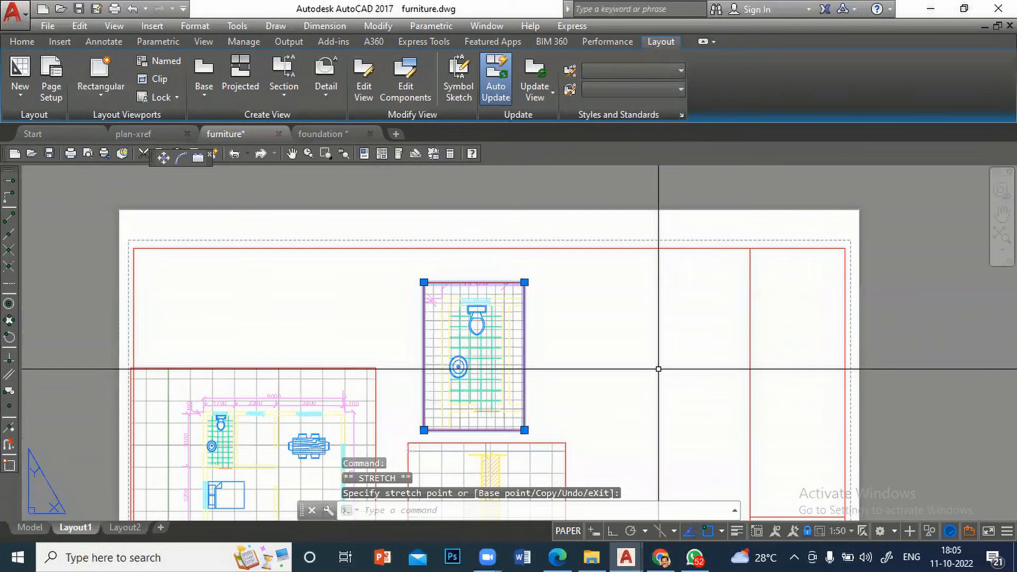
{"action": "key", "text": "Escape"}
{"action": "left_click", "coordinate": [438, 321]}
{"action": "double_click", "coordinate": [438, 322]}
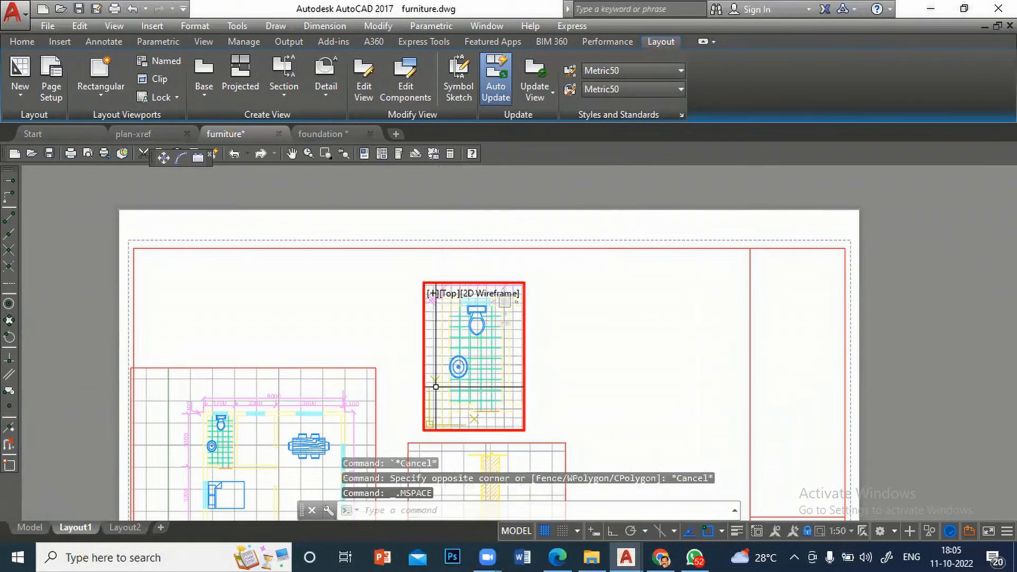
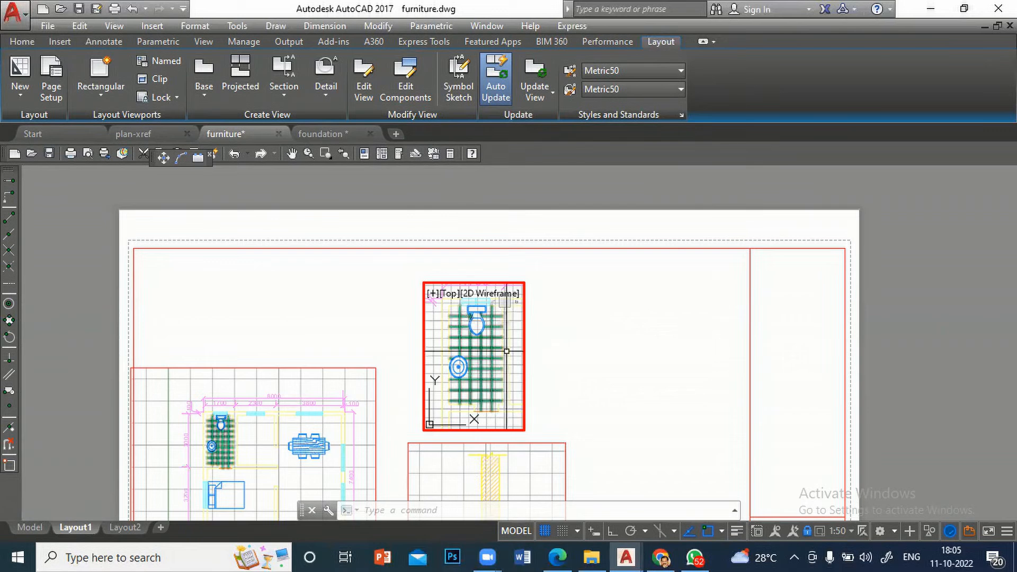
{"action": "double_click", "coordinate": [572, 354]}
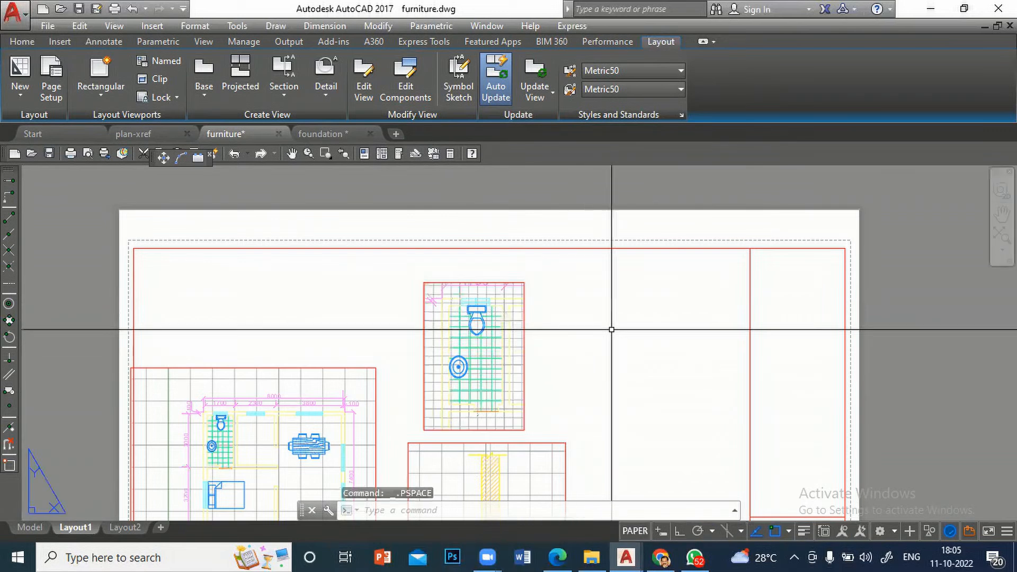
Step: Create a new layer named tEMP and set its colour to index 251
{"action": "scroll", "coordinate": [614, 334], "scroll_direction": "down", "scroll_amount": 2}
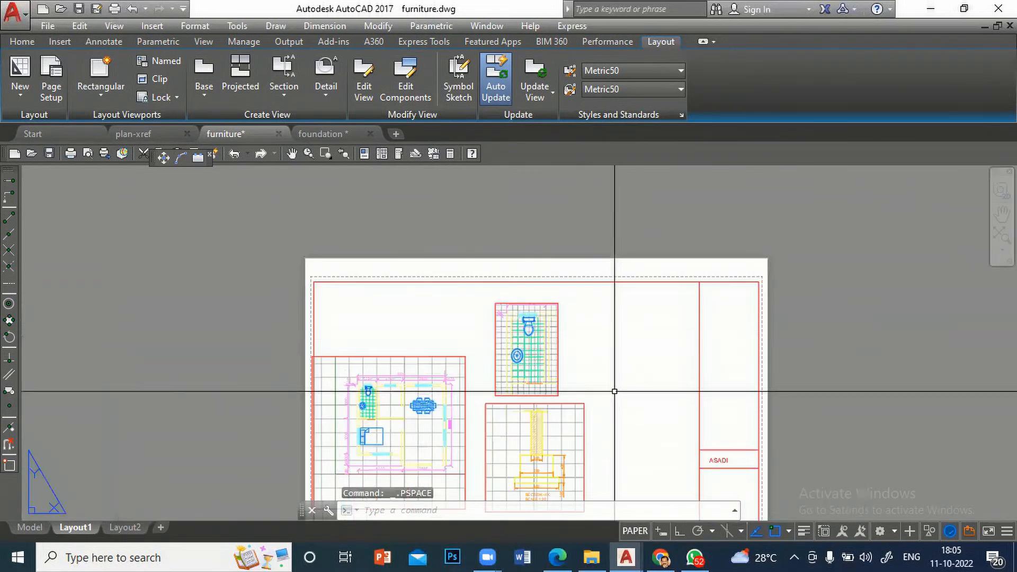
{"action": "middle_click_drag", "start_coordinate": [615, 335], "coordinate": [614, 268]}
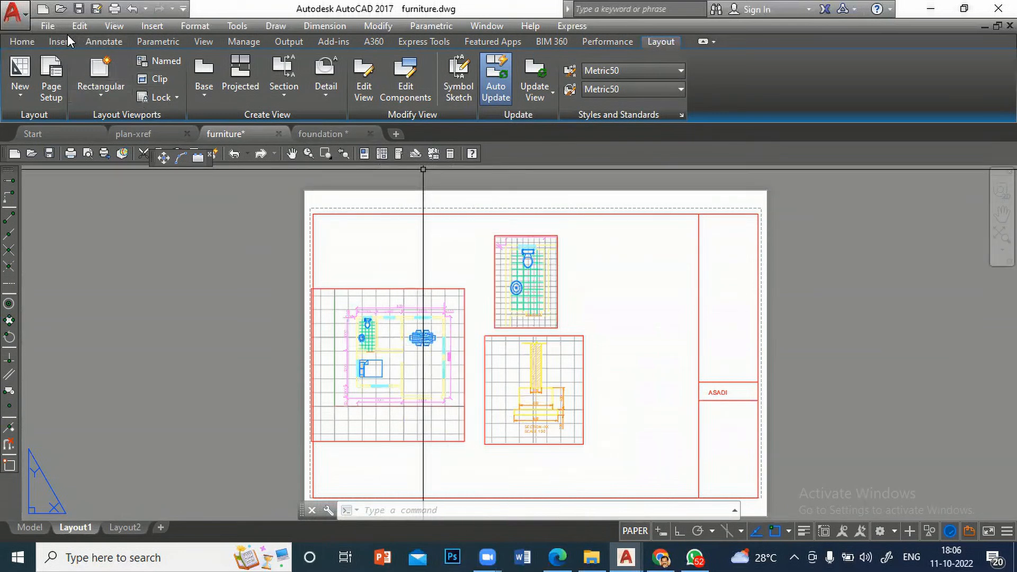
{"action": "left_click", "coordinate": [22, 41]}
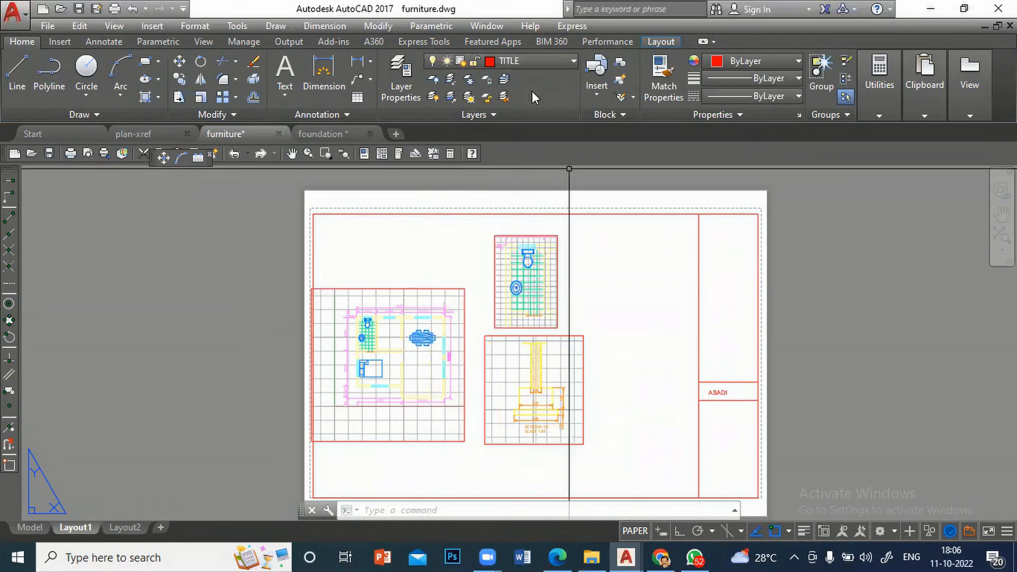
{"action": "left_click", "coordinate": [398, 85]}
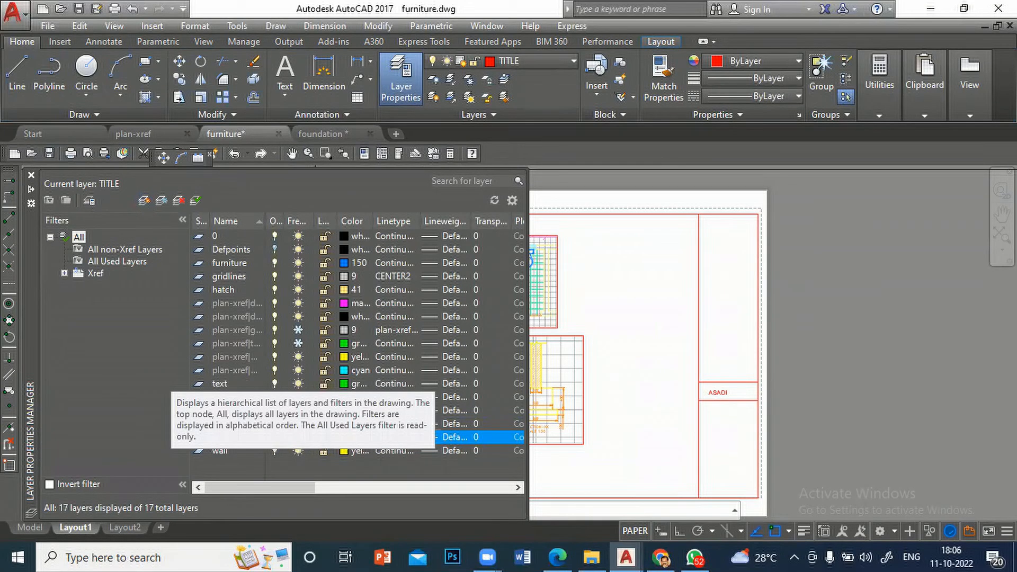
{"action": "type", "text": "tEMP"}
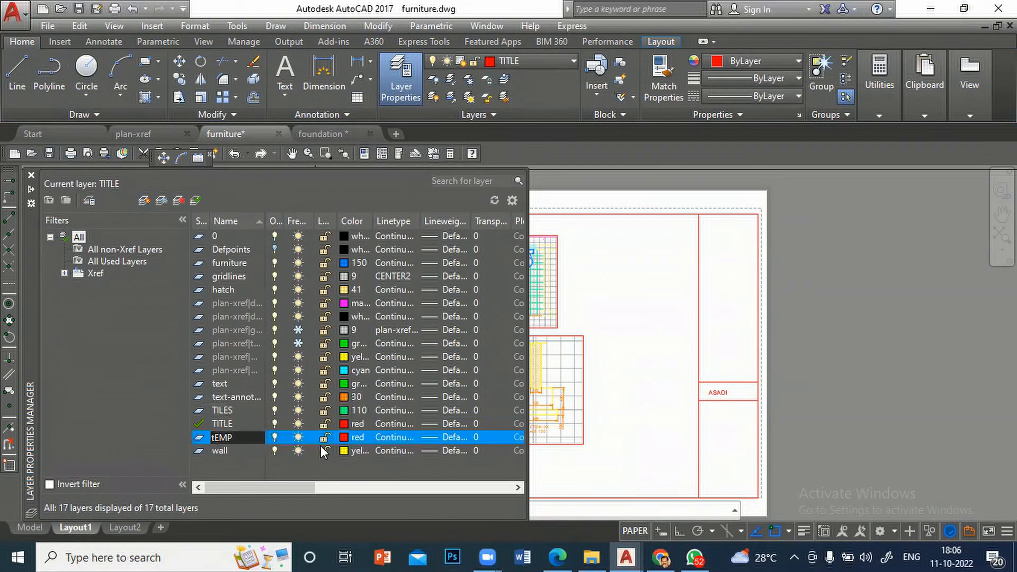
{"action": "left_click", "coordinate": [344, 439]}
{"action": "left_click", "coordinate": [344, 437]}
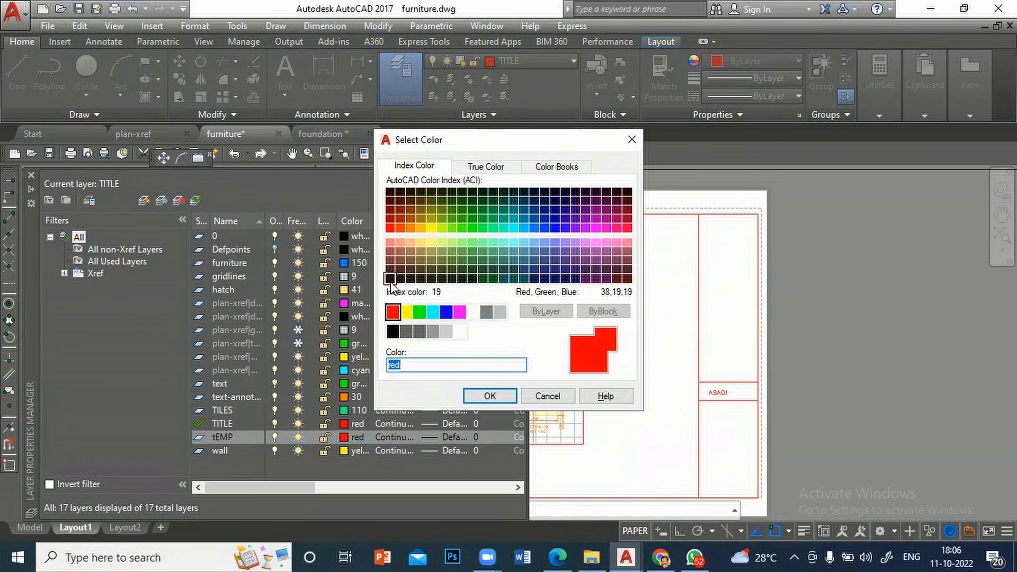
{"action": "left_click", "coordinate": [405, 331]}
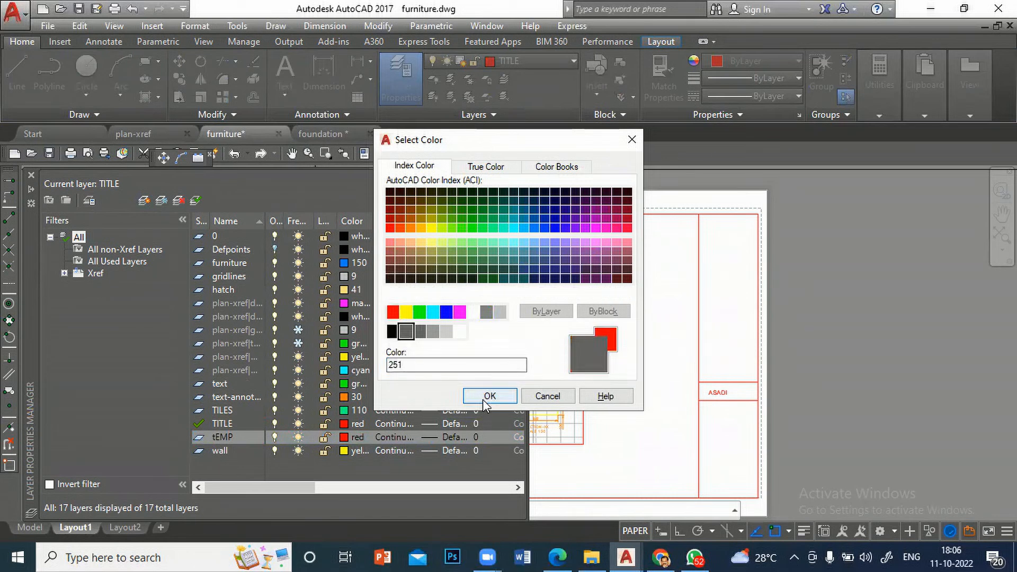
{"action": "left_click", "coordinate": [486, 396]}
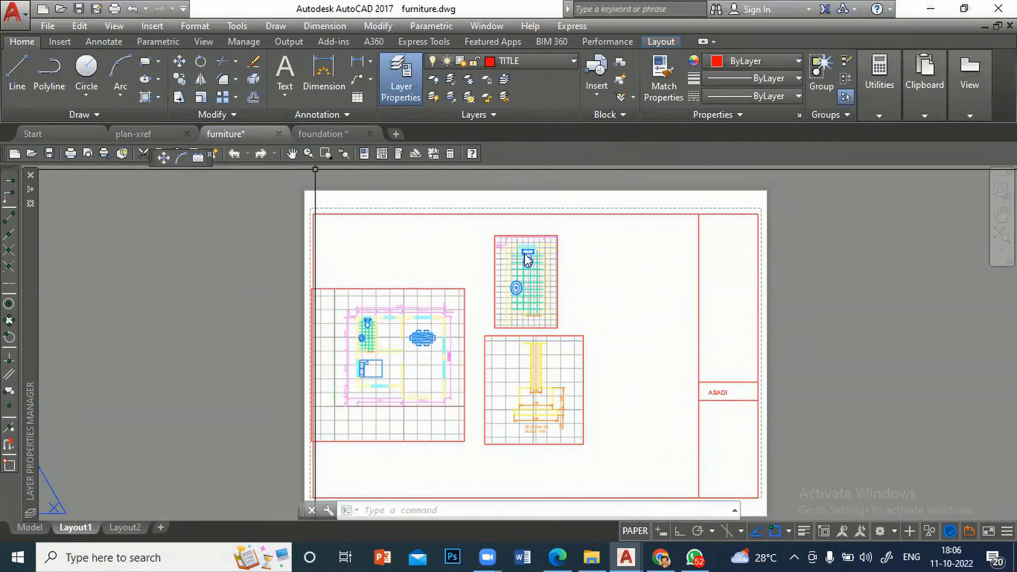
Step: Assign the plan, toilet and footing section viewports to the tEMP layer and freeze that layer to hide their frames
{"action": "left_click", "coordinate": [463, 318]}
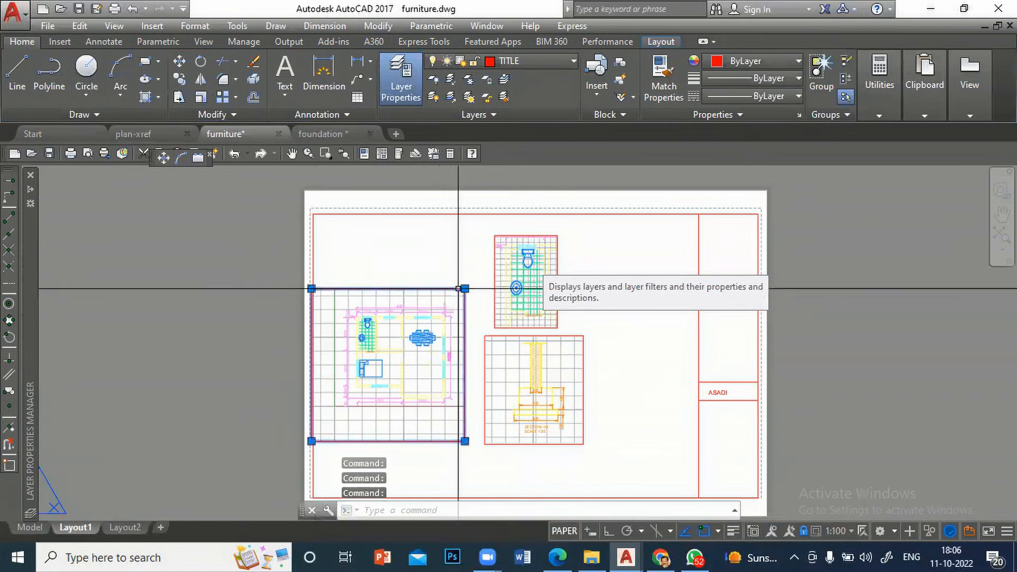
{"action": "left_click", "coordinate": [517, 236]}
{"action": "left_click", "coordinate": [583, 338]}
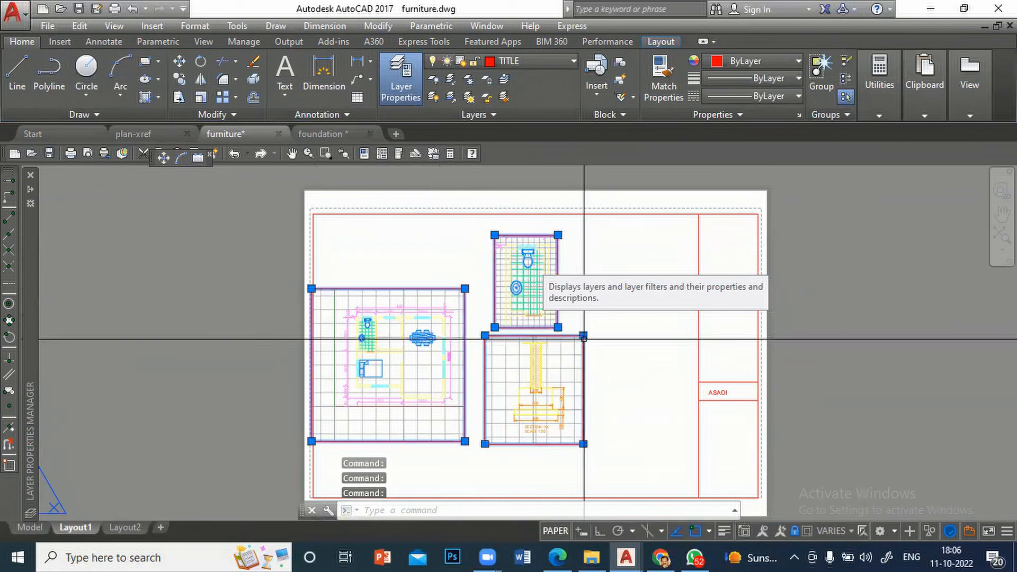
{"action": "left_click", "coordinate": [571, 61]}
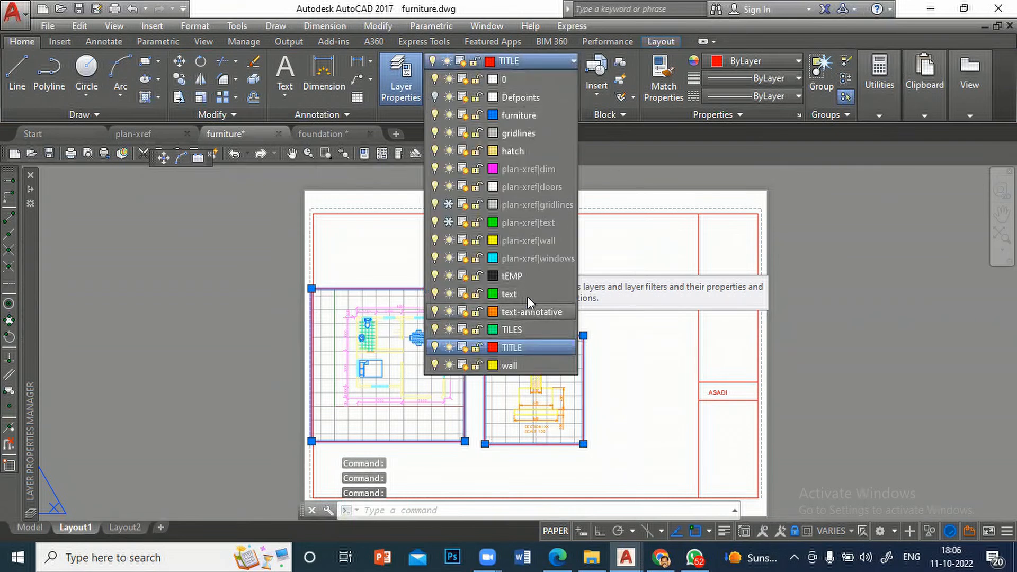
{"action": "left_click", "coordinate": [526, 275]}
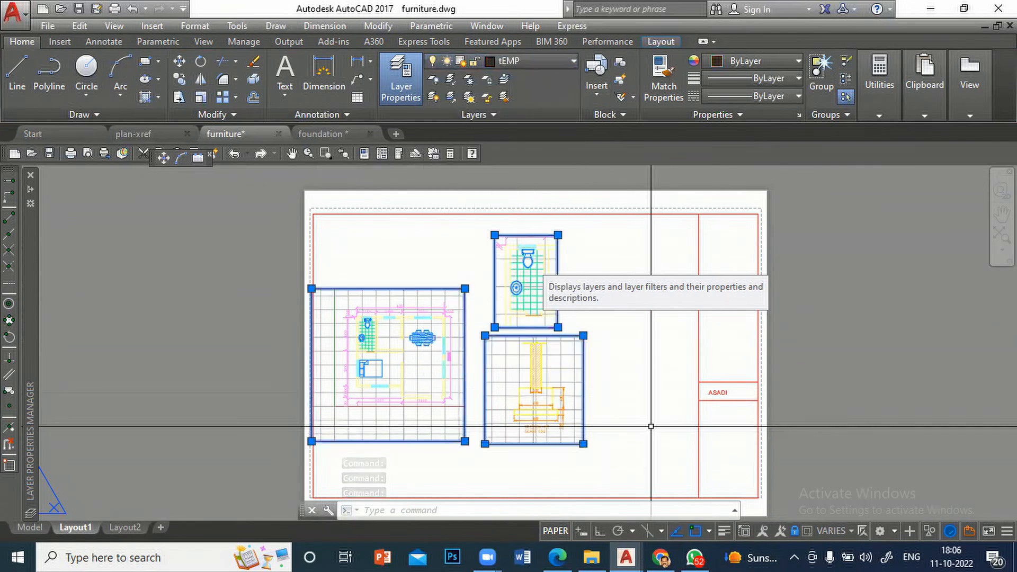
{"action": "key", "text": "Escape"}
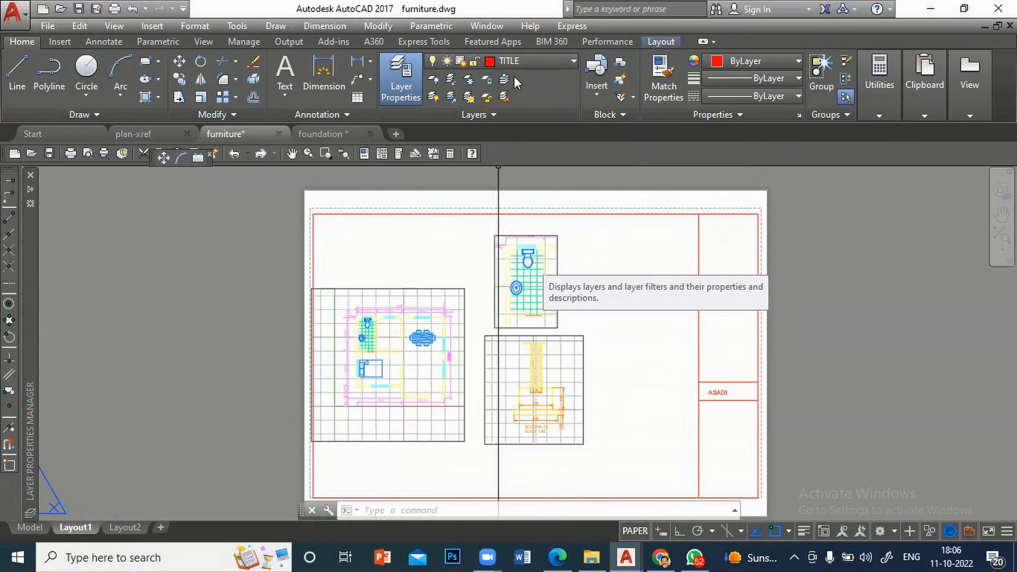
{"action": "left_click", "coordinate": [570, 62]}
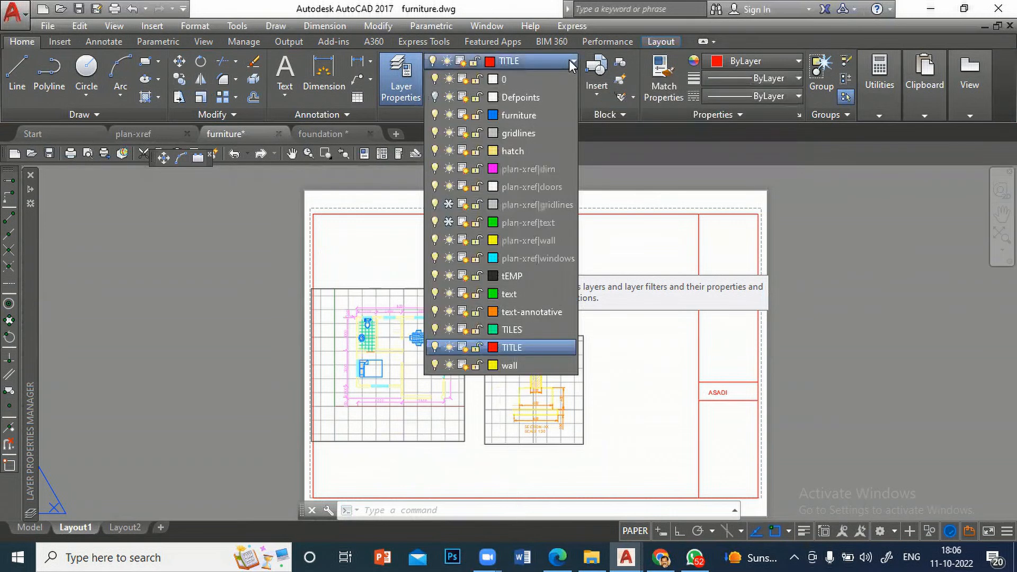
{"action": "left_click", "coordinate": [449, 276]}
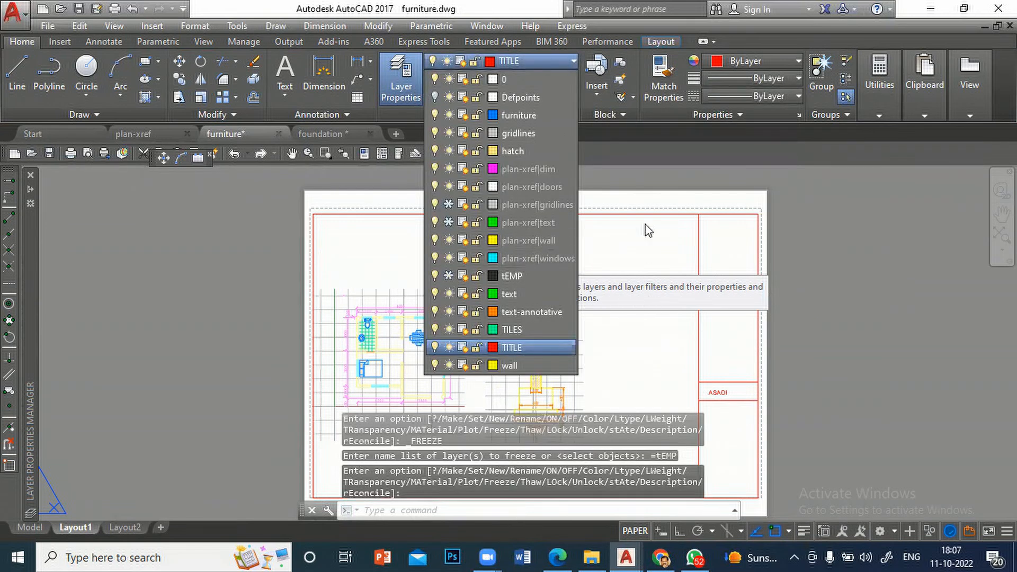
{"action": "left_click", "coordinate": [625, 244]}
{"action": "scroll", "coordinate": [620, 245], "scroll_direction": "down", "scroll_amount": 1}
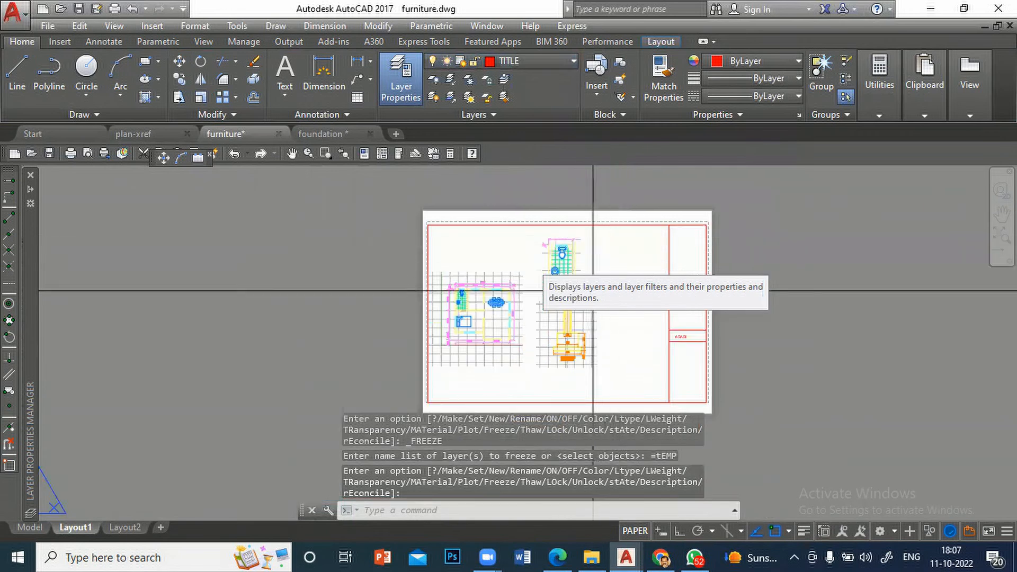
{"action": "scroll", "coordinate": [609, 296], "scroll_direction": "up", "scroll_amount": 1}
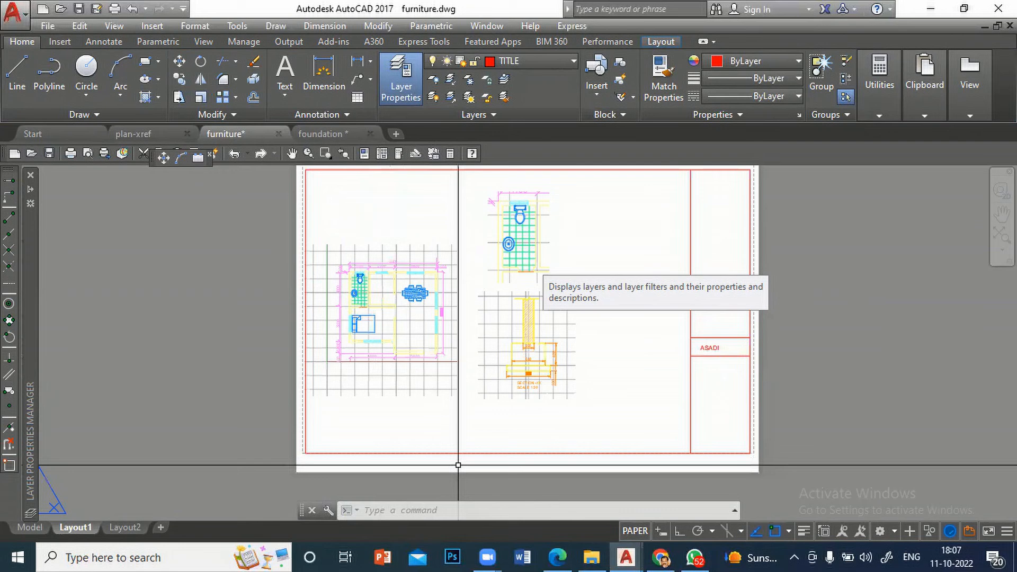
{"action": "key", "text": "XF86AudioLowerVolume"}
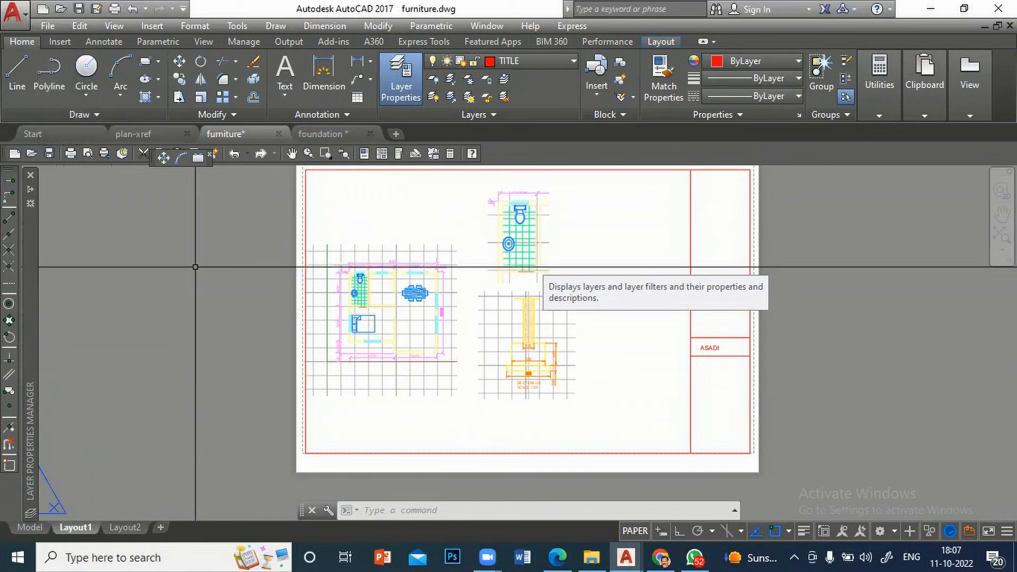
{"action": "key", "text": "XF86AudioRaiseVolume"}
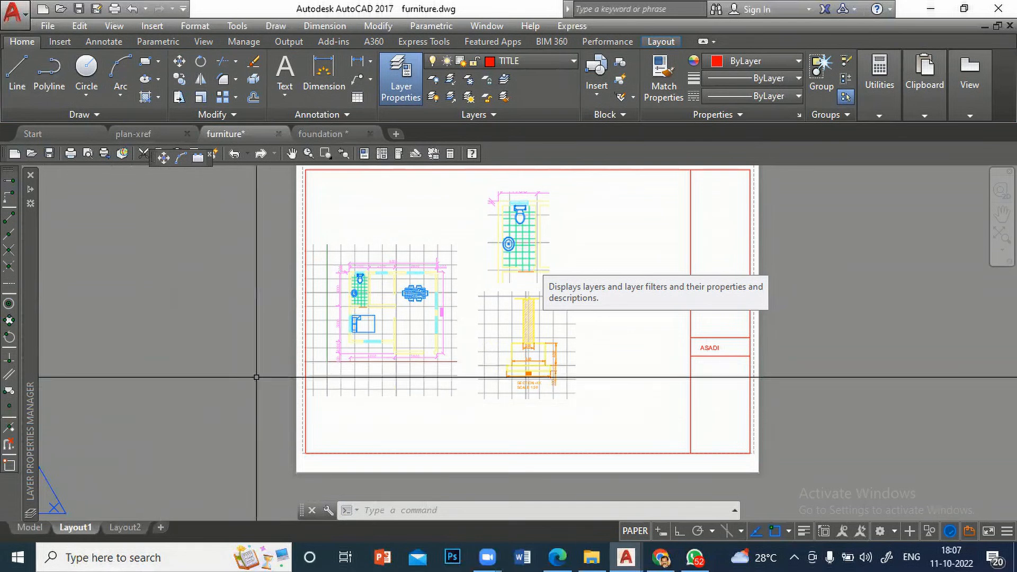
Step: Review the plot settings for Layout1 and close them without plotting
{"action": "left_click", "coordinate": [47, 26]}
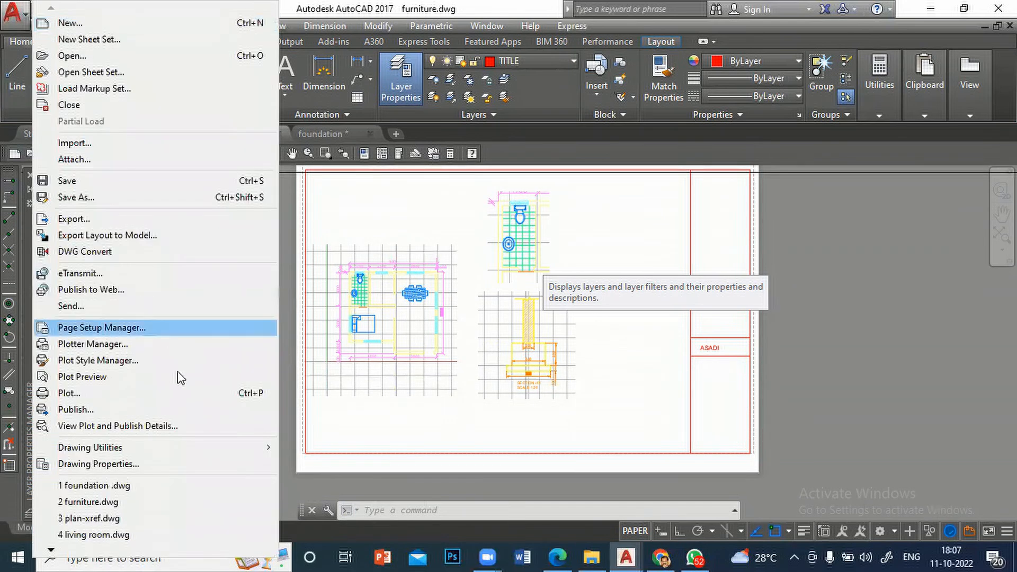
{"action": "left_click", "coordinate": [97, 393]}
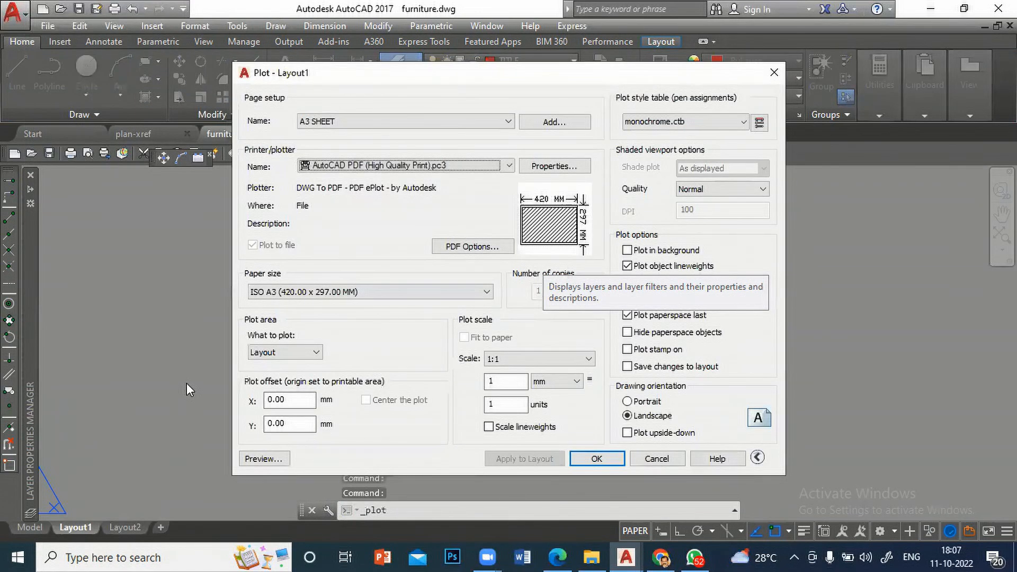
{"action": "left_click", "coordinate": [653, 464]}
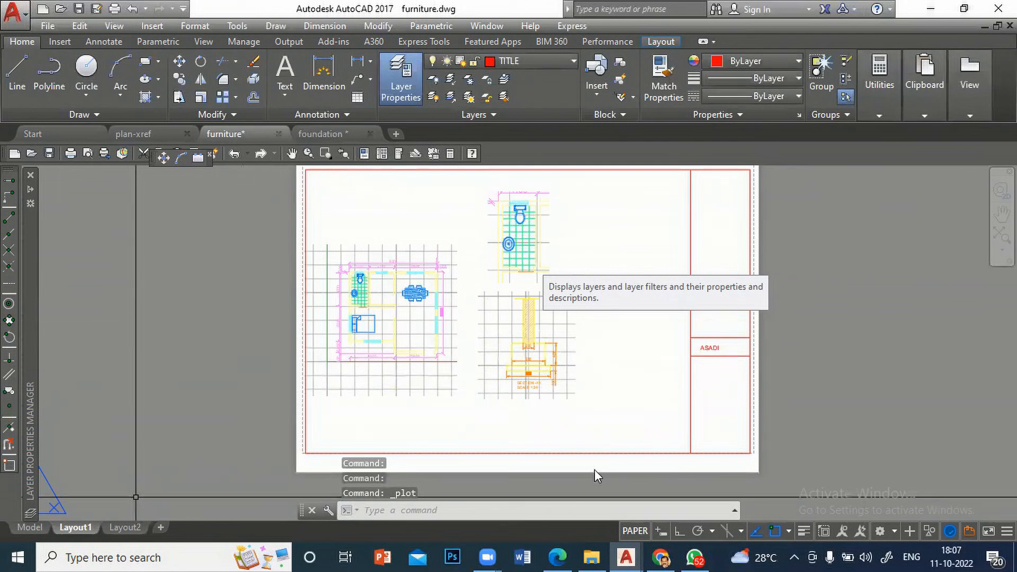
{"action": "right_click", "coordinate": [81, 529]}
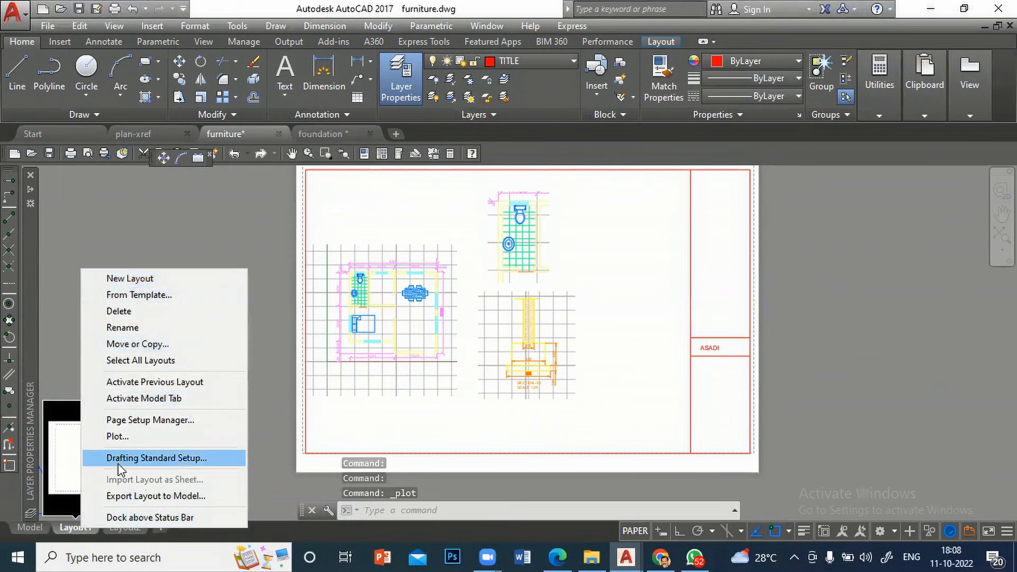
{"action": "left_click", "coordinate": [116, 436]}
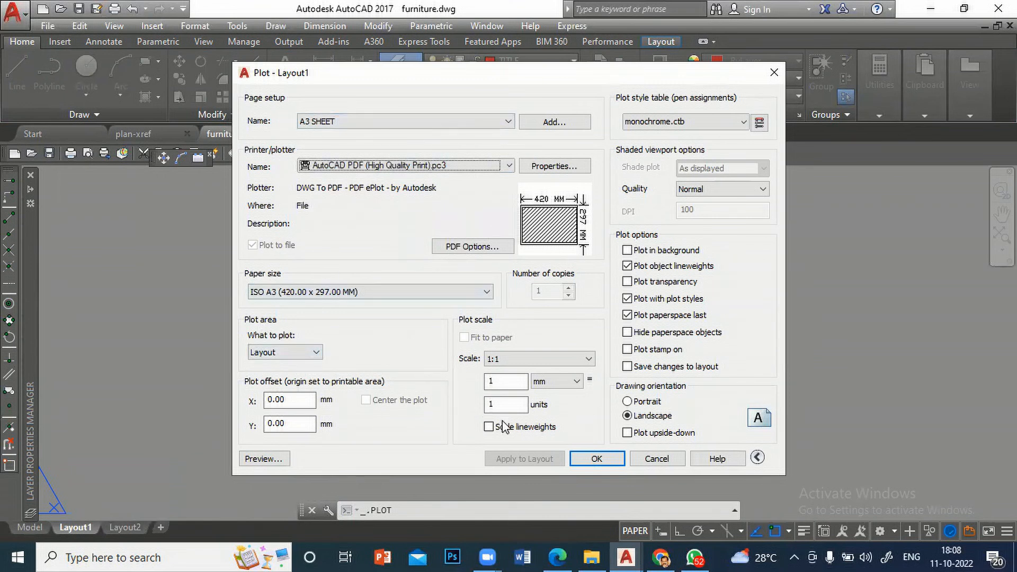
{"action": "left_click", "coordinate": [774, 71]}
Step: Preview the Layout1 plot, examine the border, plan and footing section up close, and cancel without plotting
{"action": "left_click", "coordinate": [47, 26]}
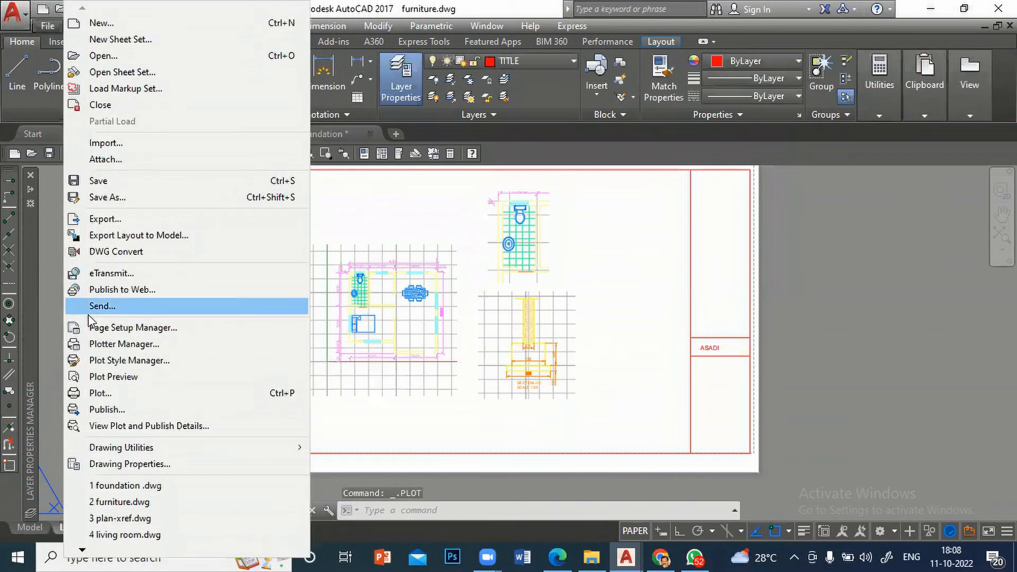
{"action": "left_click", "coordinate": [120, 395]}
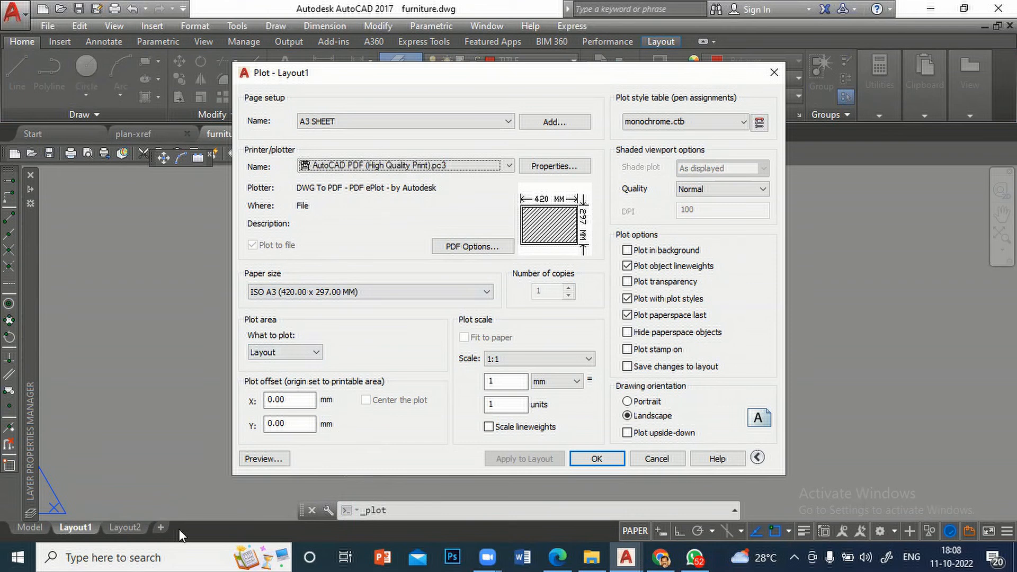
{"action": "left_click", "coordinate": [256, 458]}
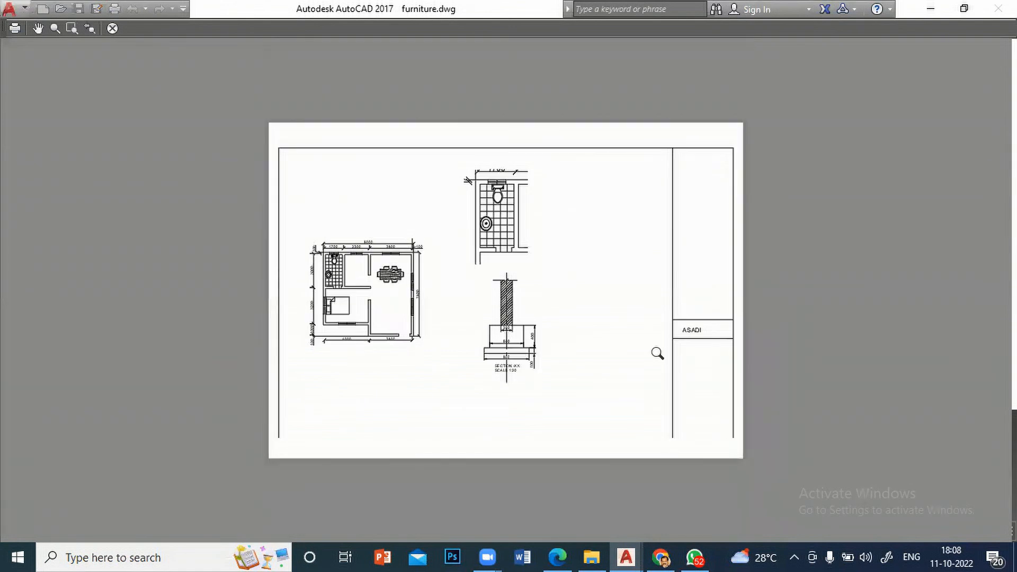
{"action": "scroll", "coordinate": [562, 331], "scroll_direction": "down", "scroll_amount": 2}
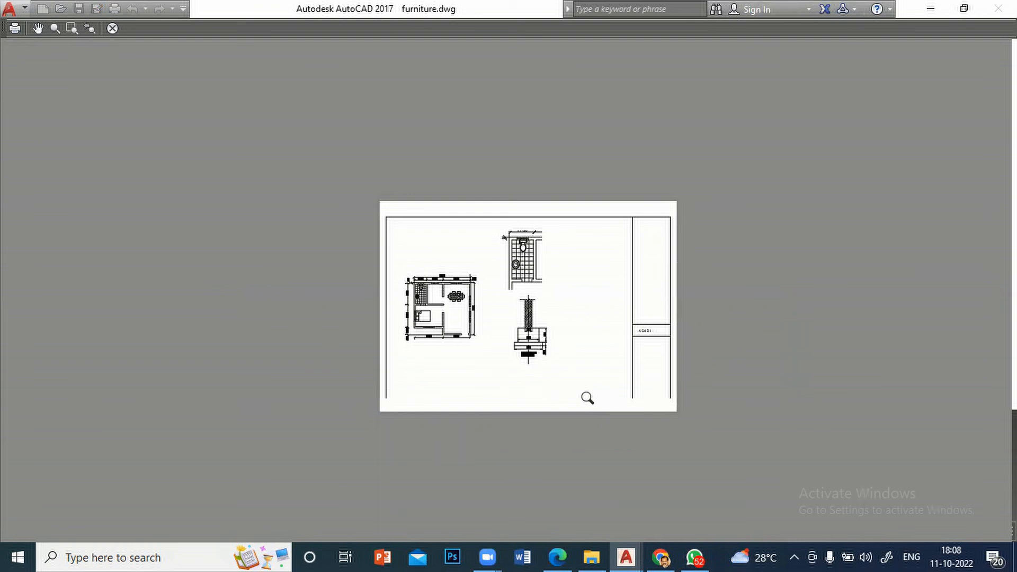
{"action": "scroll", "coordinate": [481, 397], "scroll_direction": "up", "scroll_amount": 4}
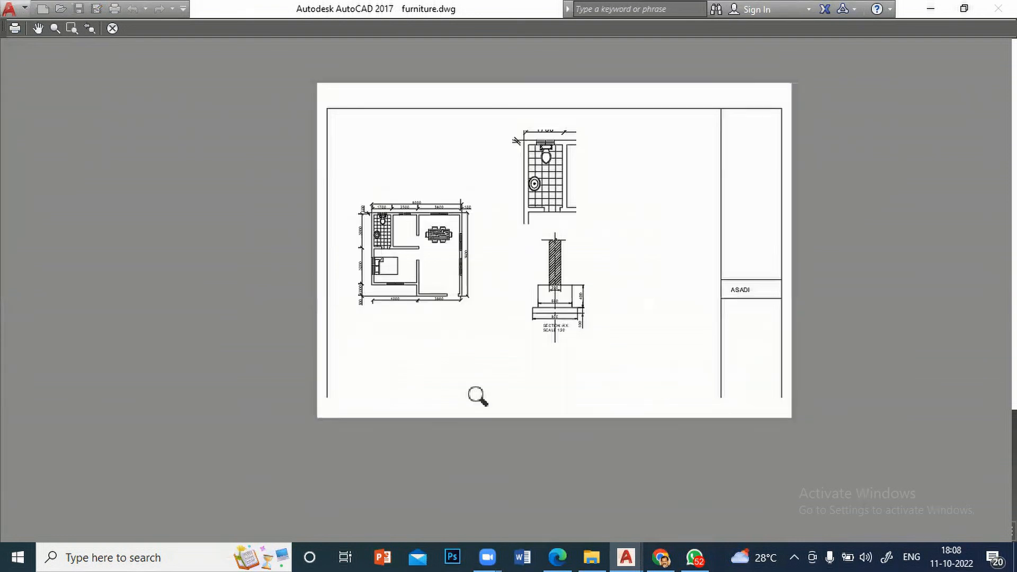
{"action": "scroll", "coordinate": [440, 408], "scroll_direction": "down", "scroll_amount": 2}
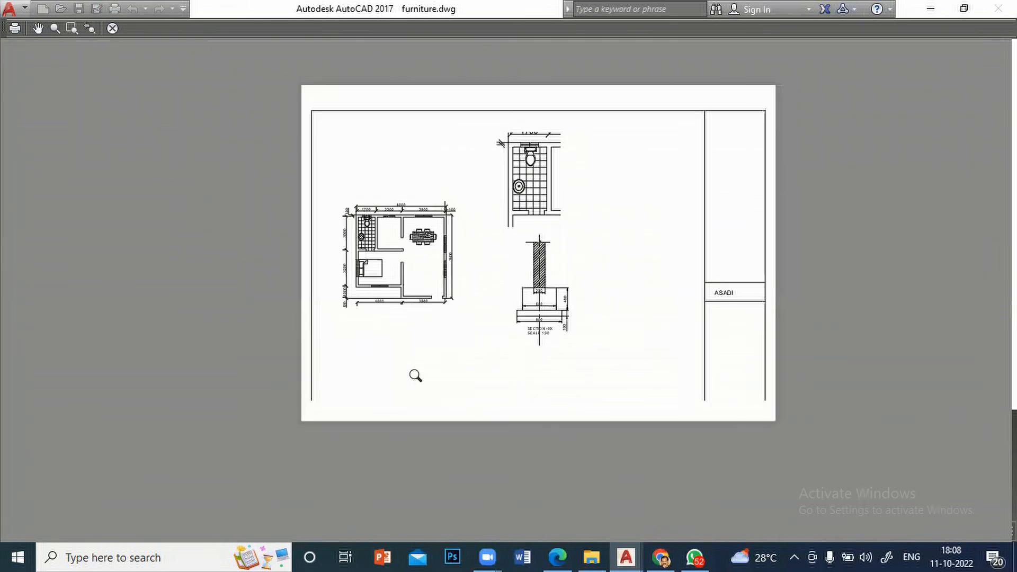
{"action": "scroll", "coordinate": [425, 279], "scroll_direction": "up", "scroll_amount": 4}
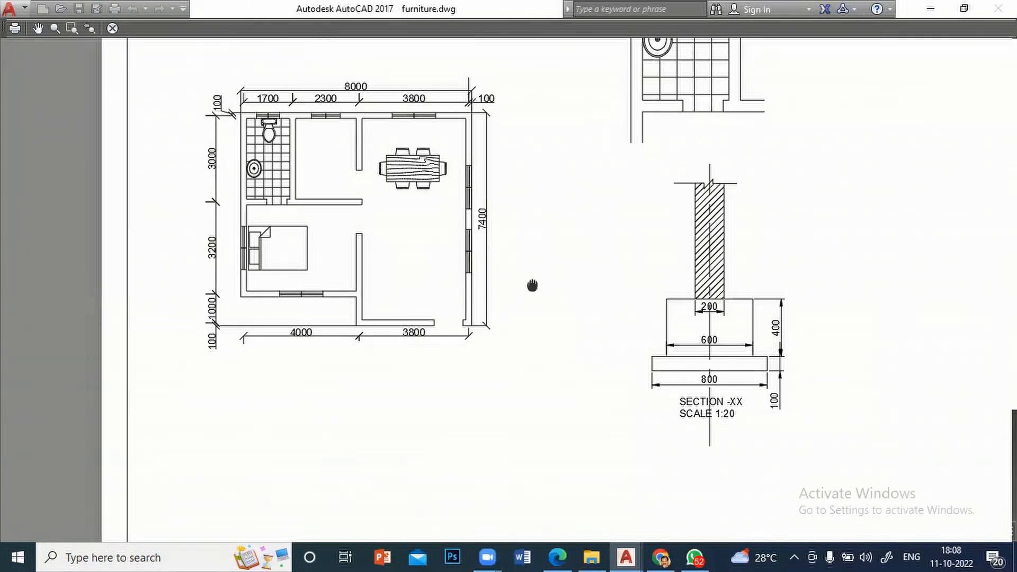
{"action": "left_click_drag", "start_coordinate": [530, 285], "coordinate": [537, 339]}
{"action": "right_click", "coordinate": [544, 317]}
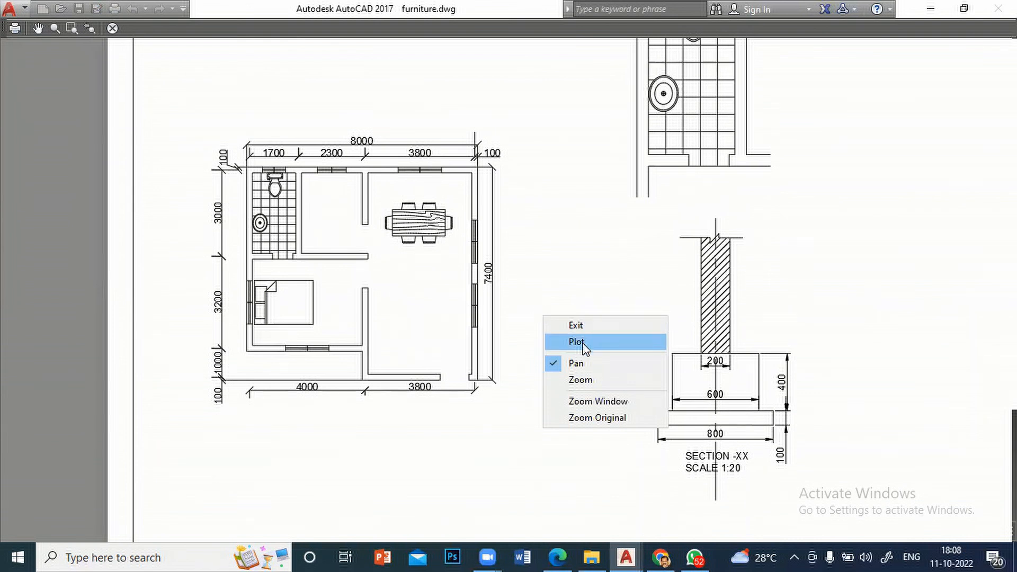
{"action": "left_click", "coordinate": [166, 446]}
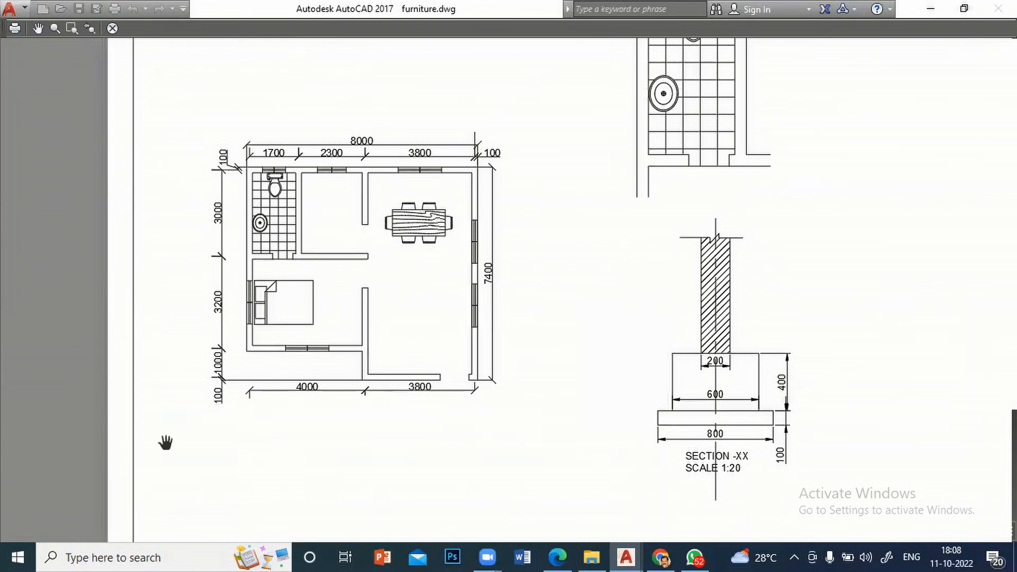
{"action": "key", "text": "Escape"}
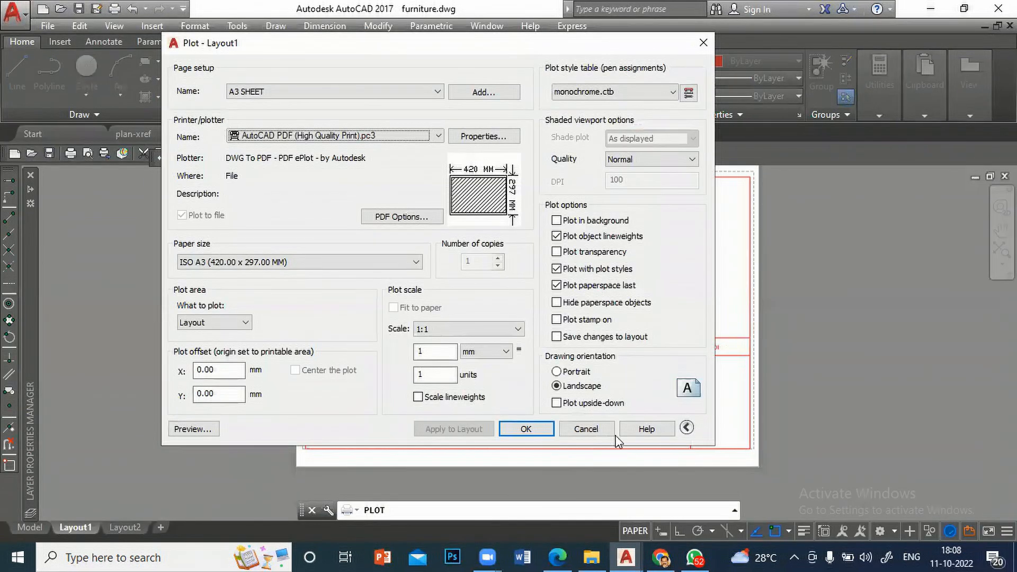
{"action": "left_click", "coordinate": [586, 427]}
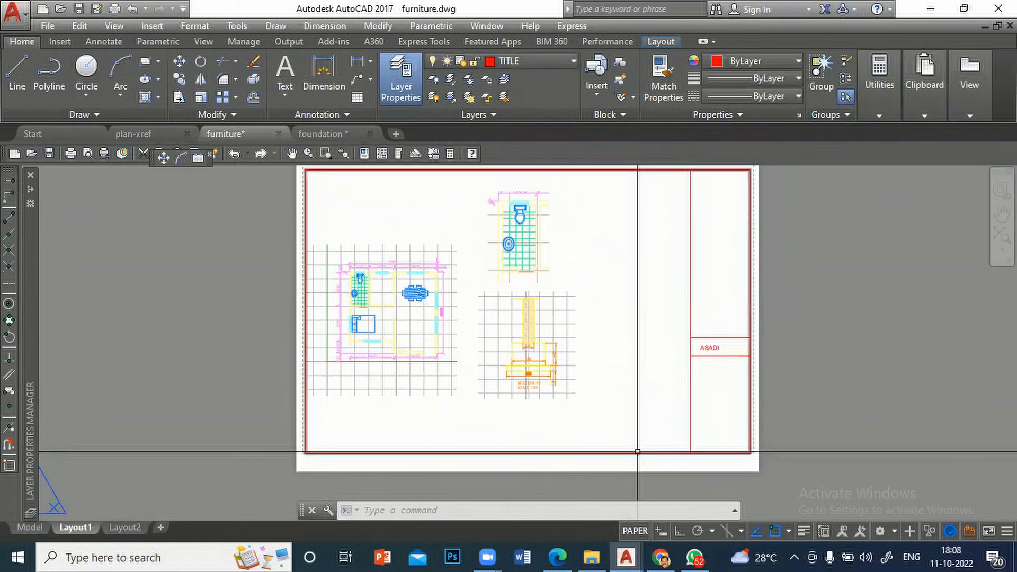
Step: Stretch the lower ends of the sheet border and title block lines about 1.3 mm to the left with Ortho on
{"action": "type", "text": "S"}
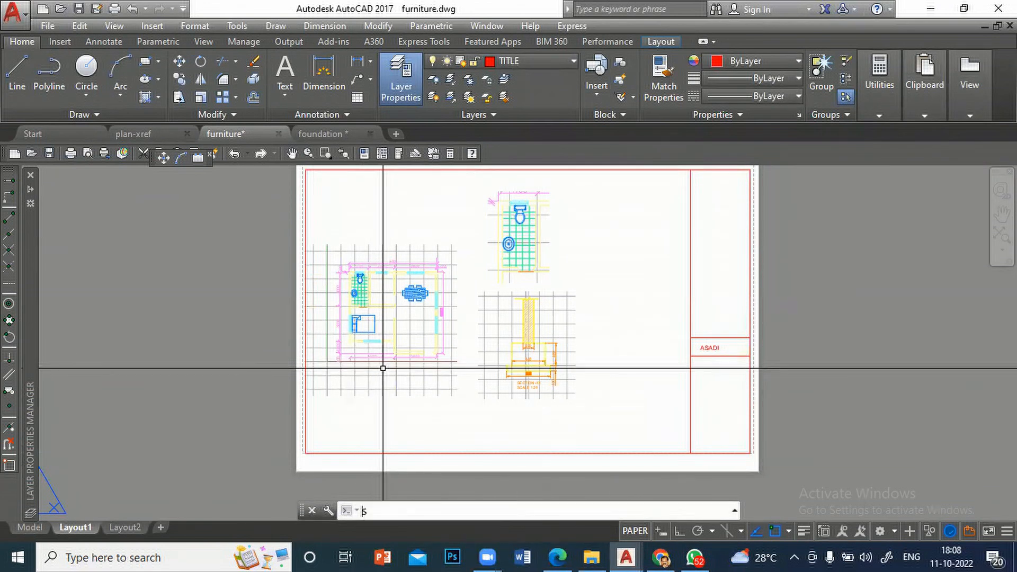
{"action": "type", "text": "TRETCH"}
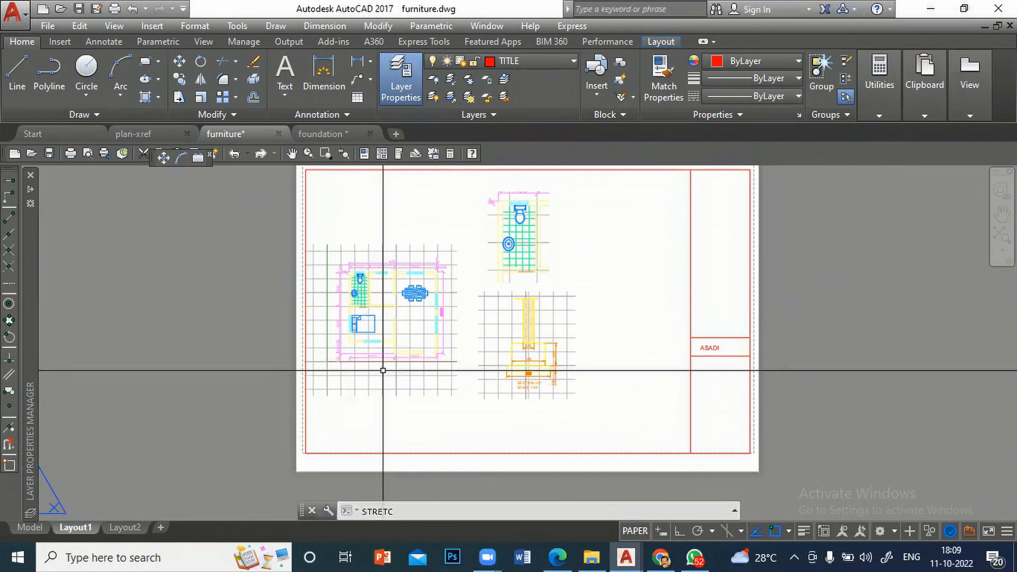
{"action": "key", "text": "Return"}
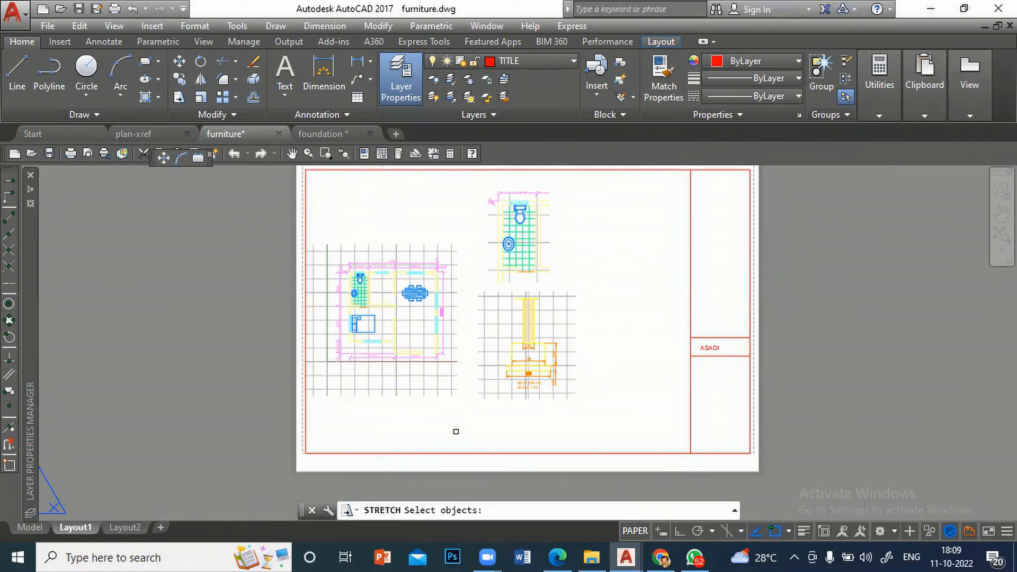
{"action": "left_click", "coordinate": [768, 462]}
{"action": "left_click", "coordinate": [255, 440]}
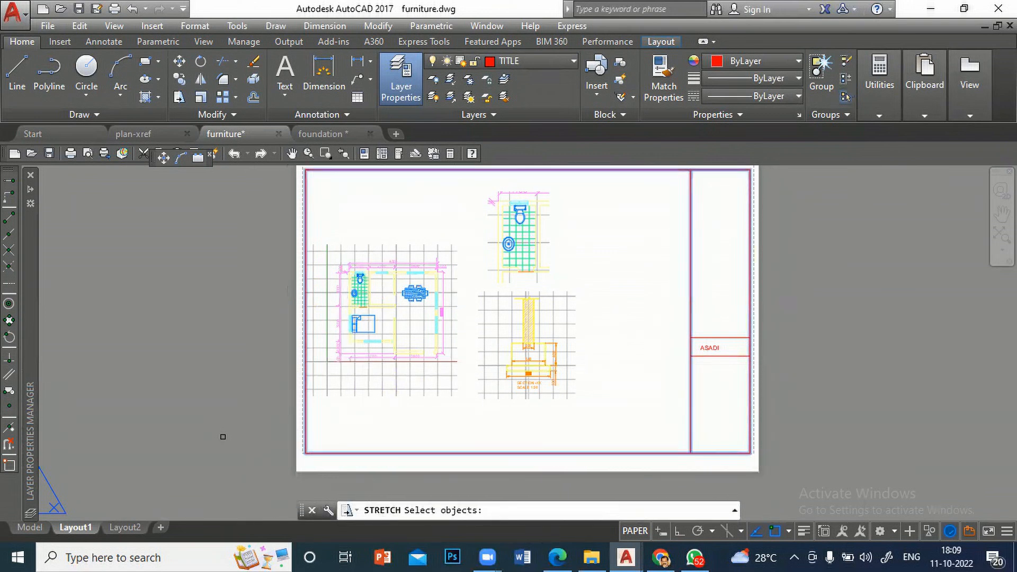
{"action": "key", "text": "Return"}
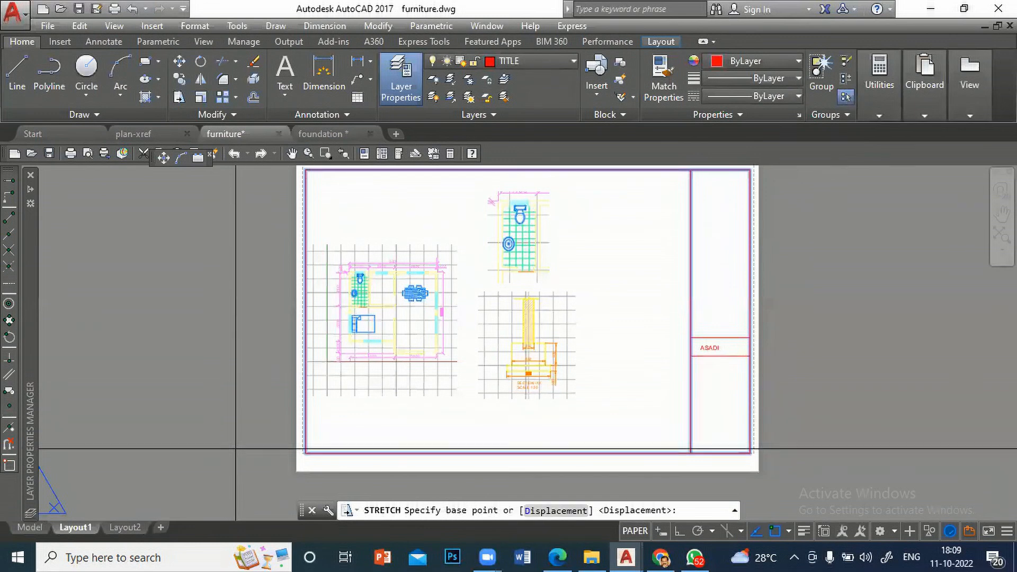
{"action": "left_click", "coordinate": [269, 451]}
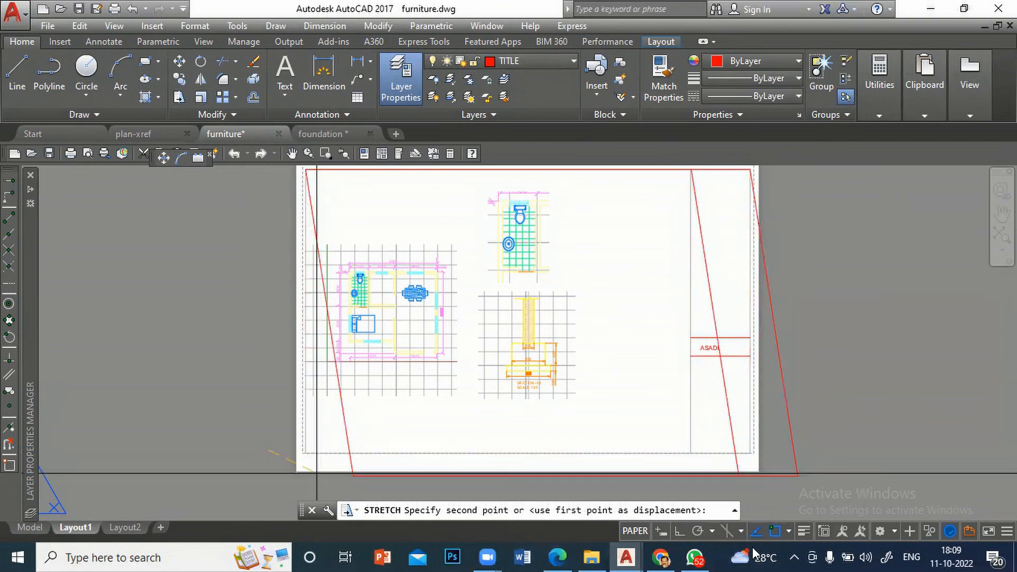
{"action": "key", "text": "F8"}
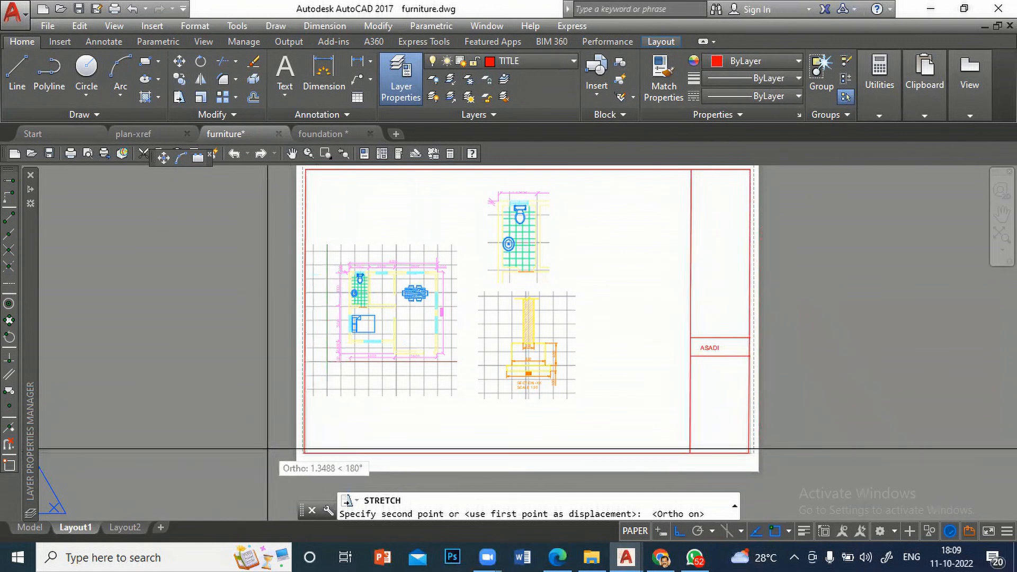
{"action": "left_click", "coordinate": [268, 449]}
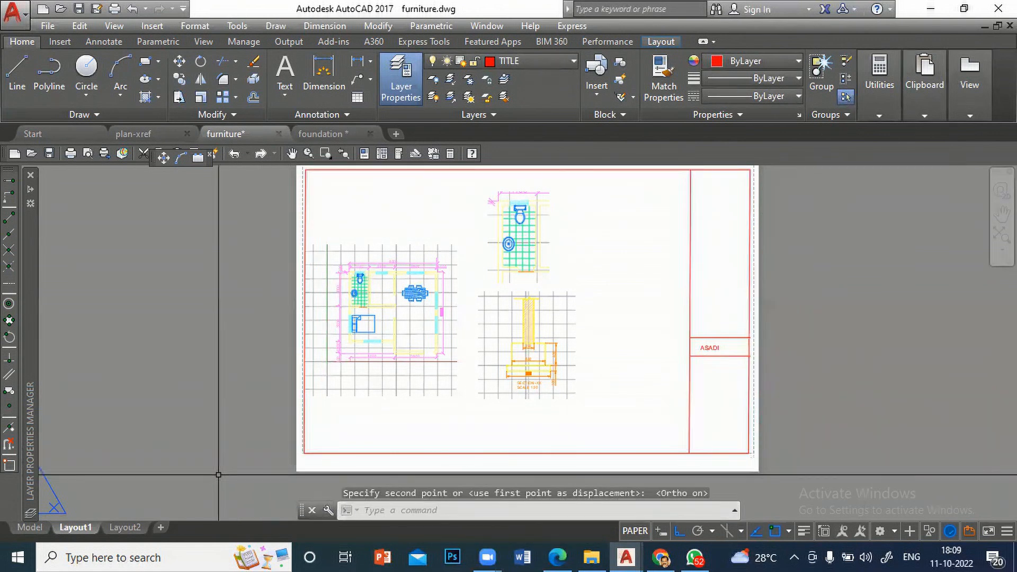
Step: Stretch the lower edge of the border and title block slightly upward, inside the dashed printable area, and save the drawing
{"action": "type", "text": "stretc"}
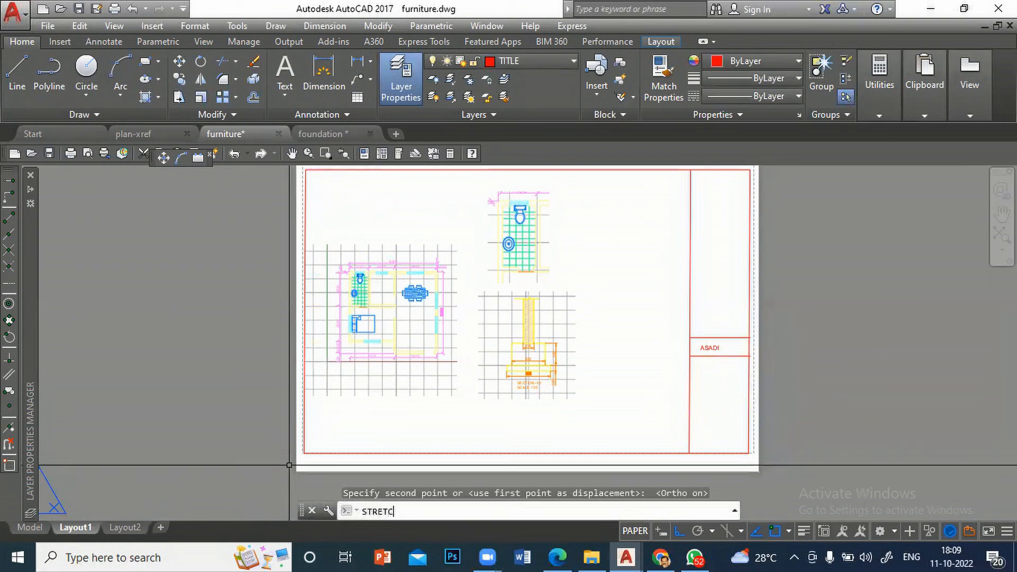
{"action": "type", "text": "gh"}
{"action": "key", "text": "Return"}
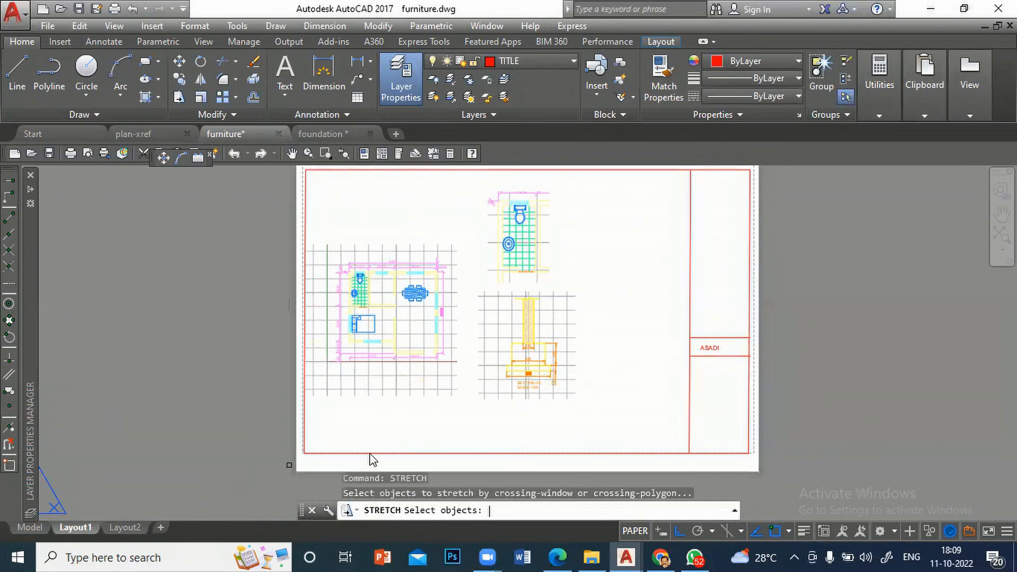
{"action": "left_click", "coordinate": [750, 462]}
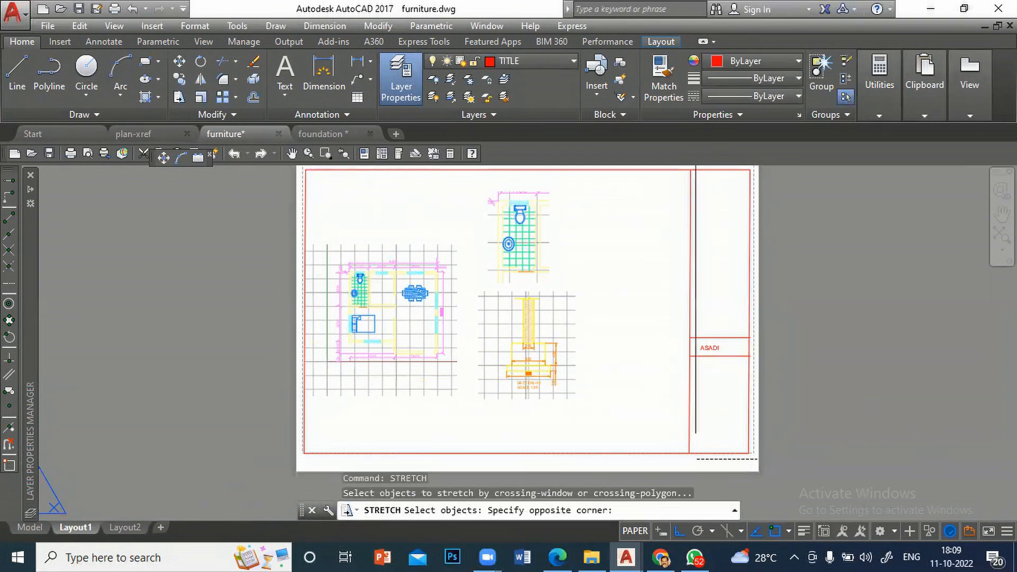
{"action": "left_click", "coordinate": [252, 442]}
{"action": "key", "text": "Return"}
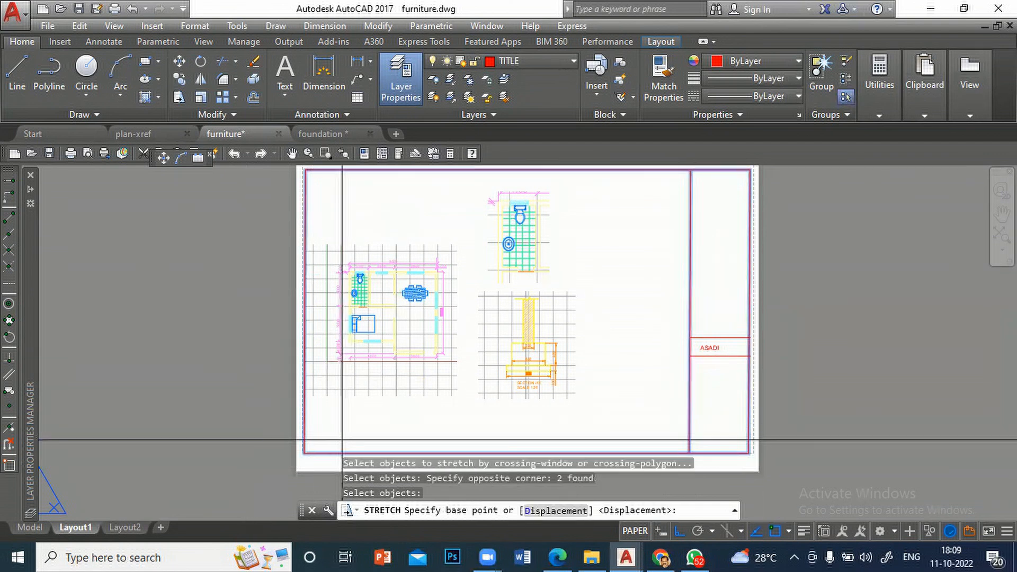
{"action": "left_click", "coordinate": [339, 434]}
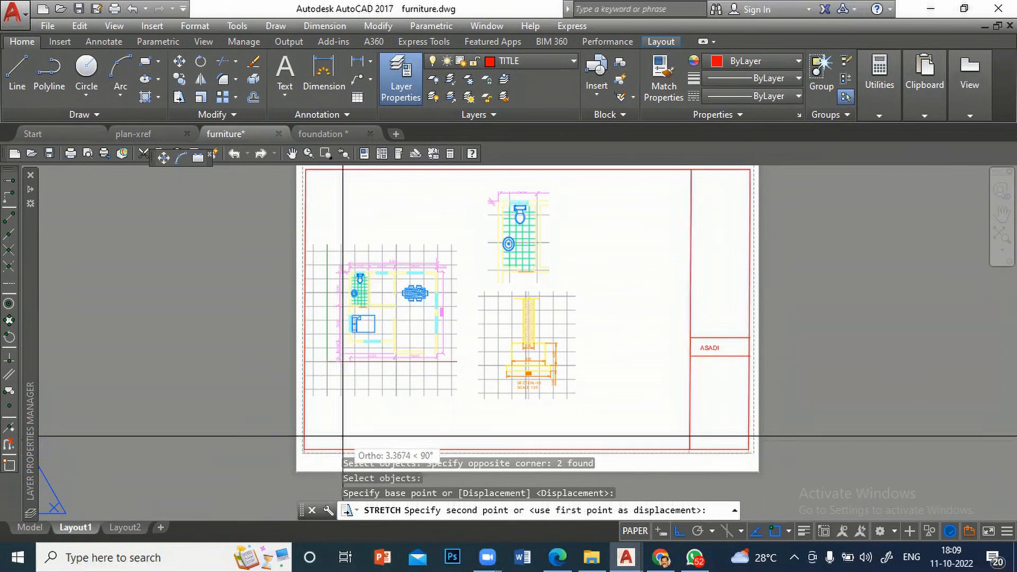
{"action": "left_click", "coordinate": [343, 436]}
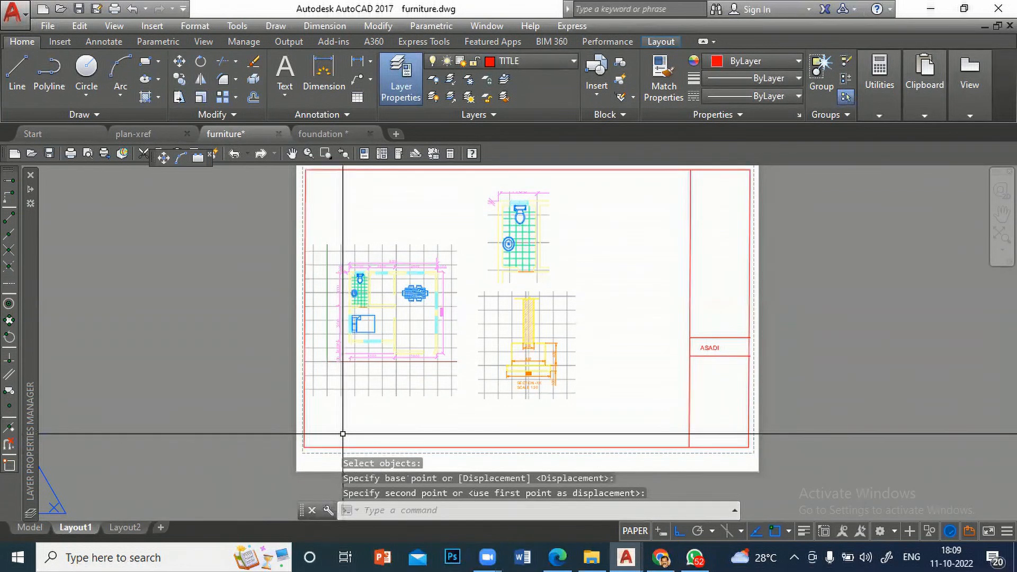
{"action": "left_click", "coordinate": [78, 10]}
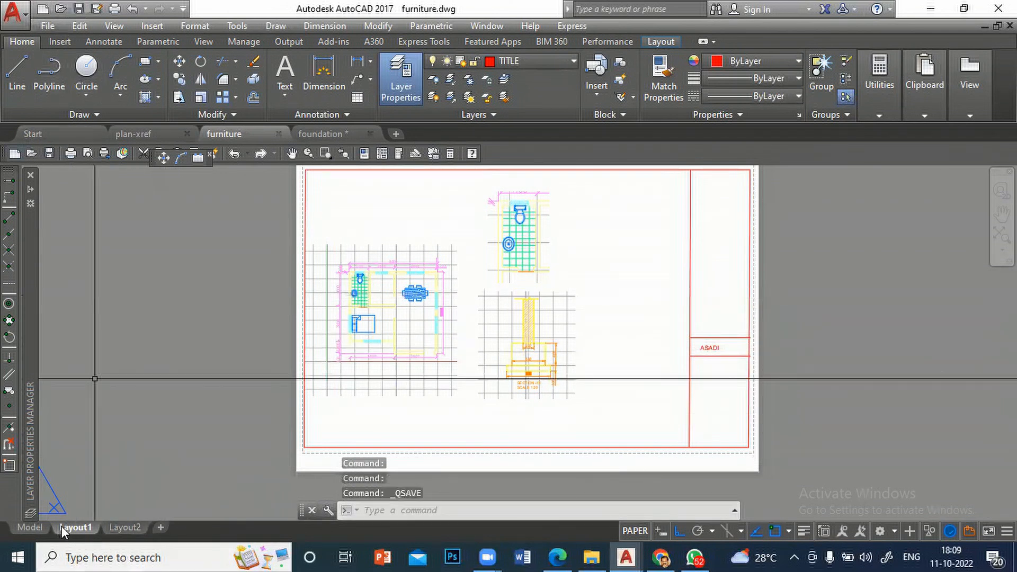
Step: Preview the Layout1 plot and output it as a PDF file named MY PLOTTING in the Documents folder
{"action": "mouse_move", "coordinate": [76, 528]}
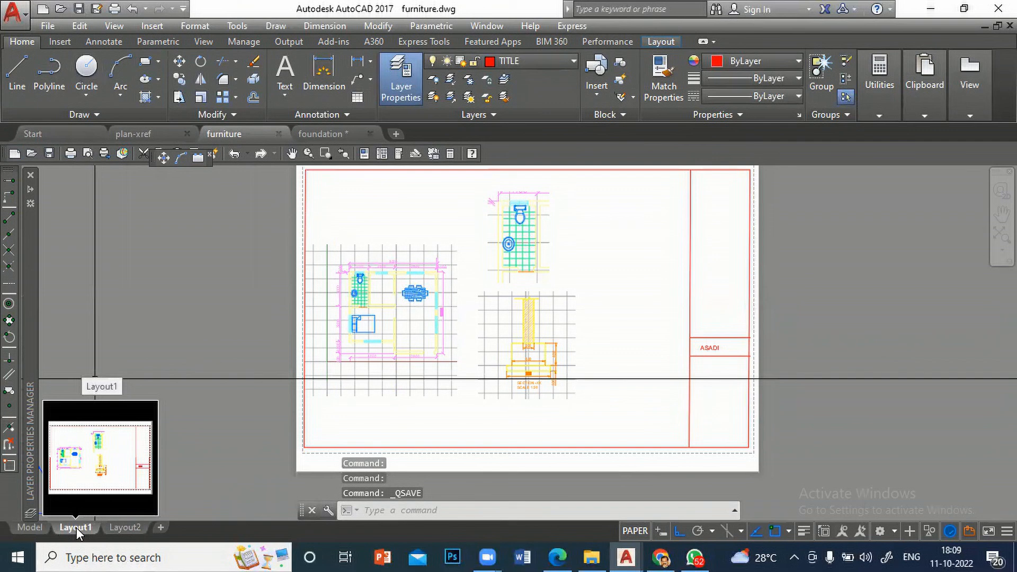
{"action": "right_click", "coordinate": [75, 528]}
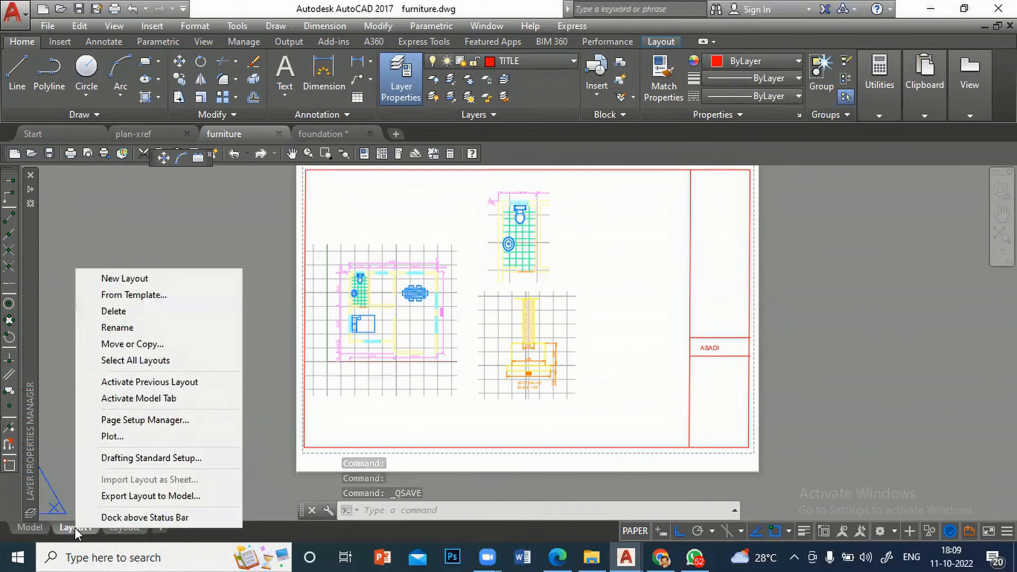
{"action": "left_click", "coordinate": [118, 435]}
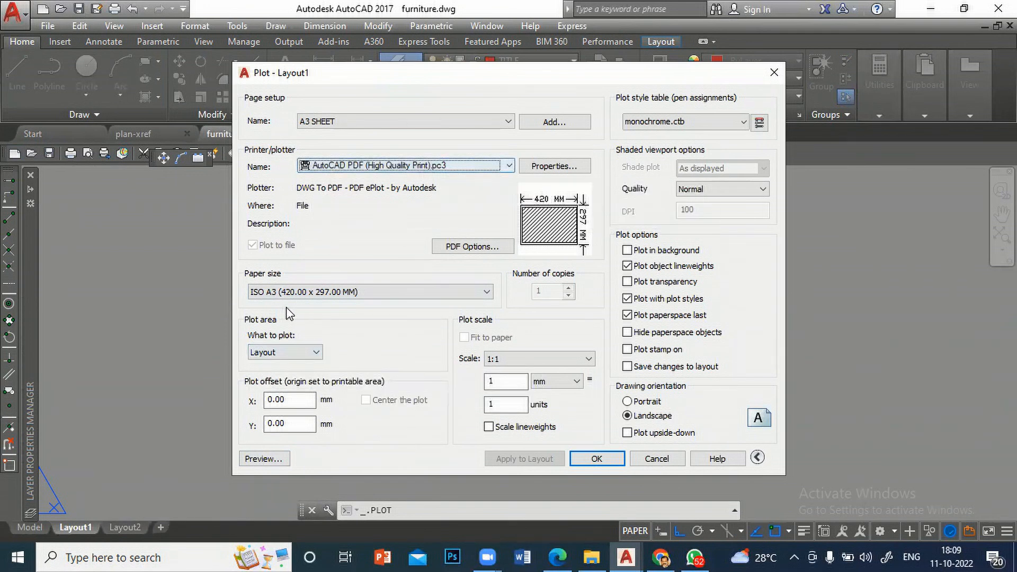
{"action": "left_click", "coordinate": [272, 461]}
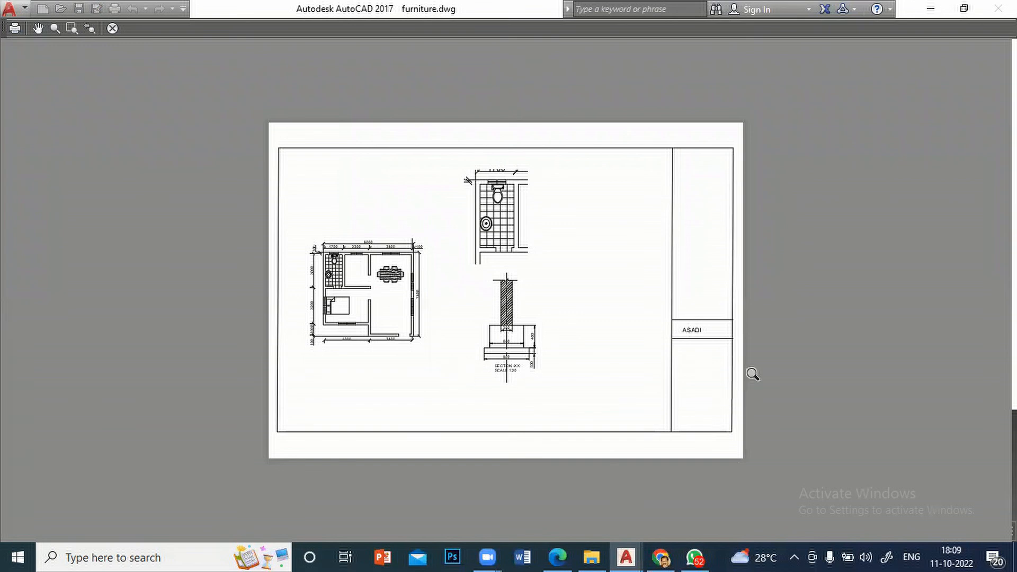
{"action": "right_click", "coordinate": [354, 373]}
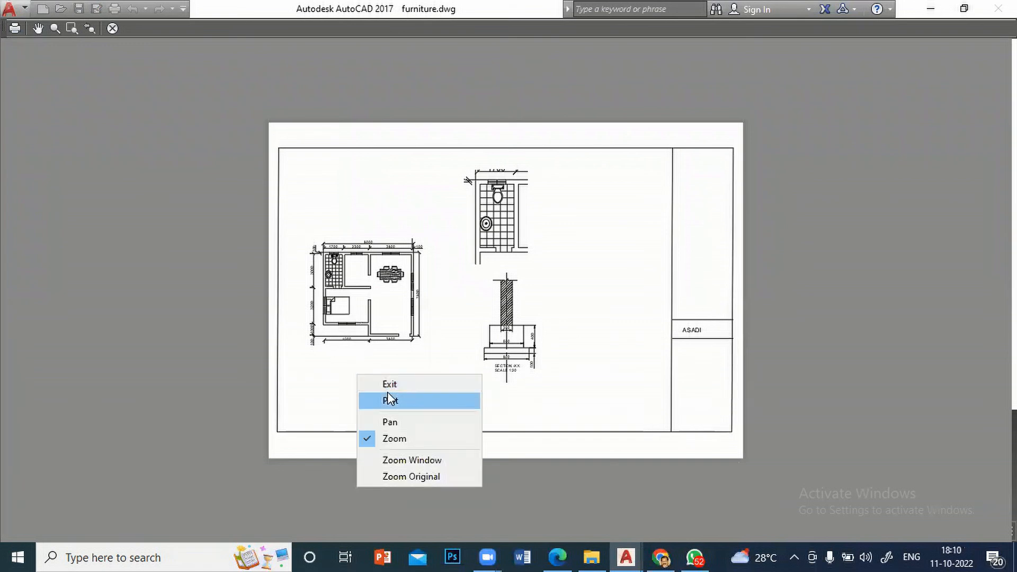
{"action": "left_click", "coordinate": [391, 402]}
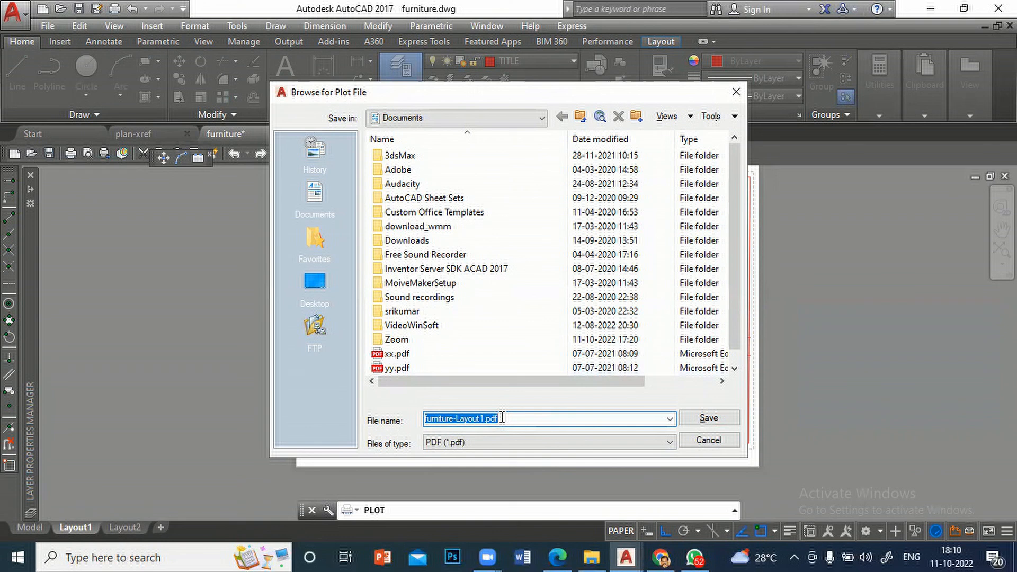
{"action": "type", "text": "MY PLOTTING"}
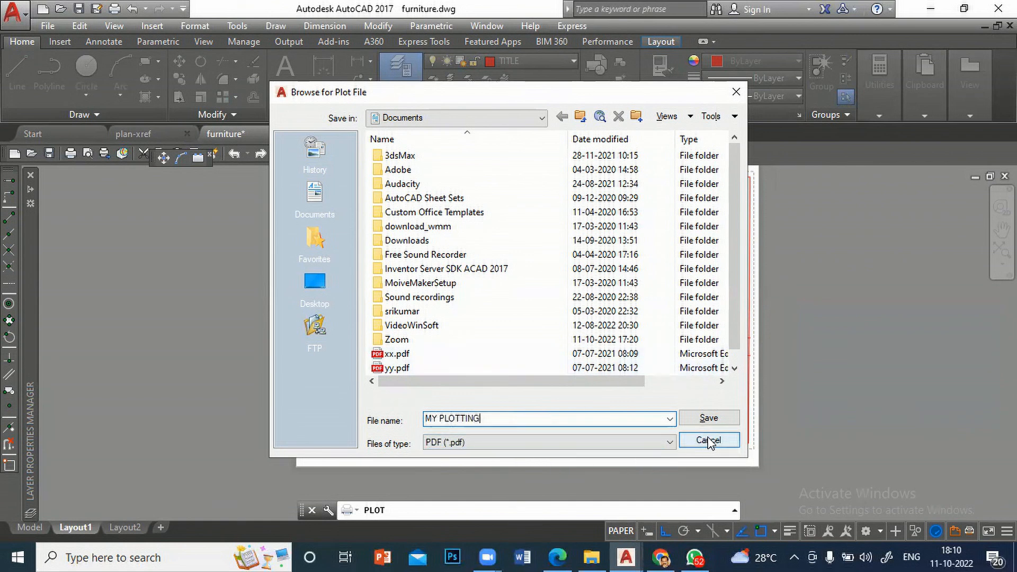
{"action": "left_click", "coordinate": [719, 419]}
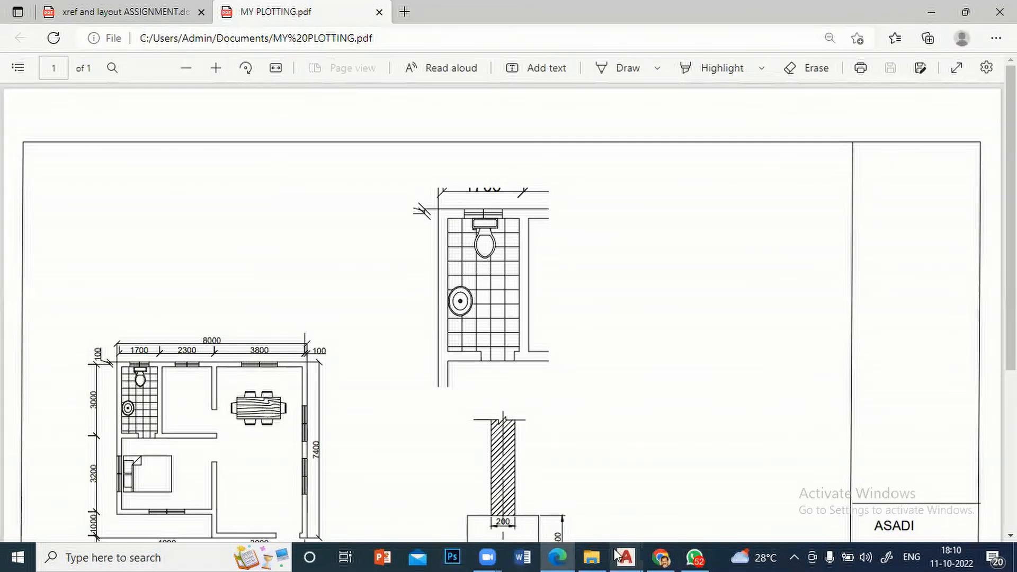
Step: Switch to File Explorer, find MY PLOTTING.pdf in the Documents folder and open it
{"action": "left_click", "coordinate": [592, 557]}
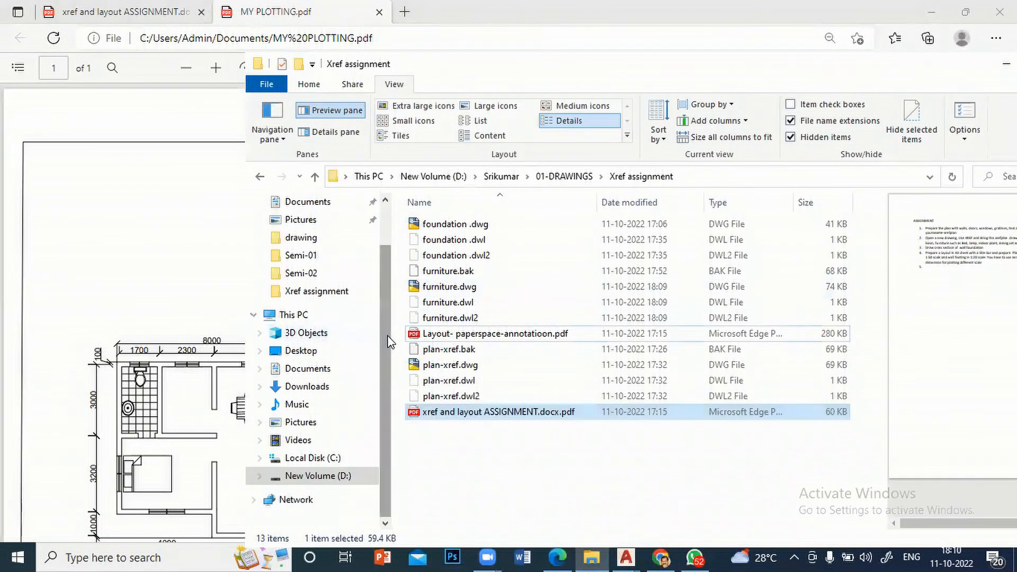
{"action": "scroll", "coordinate": [387, 335], "scroll_direction": "up", "scroll_amount": 2}
{"action": "left_click", "coordinate": [309, 268]}
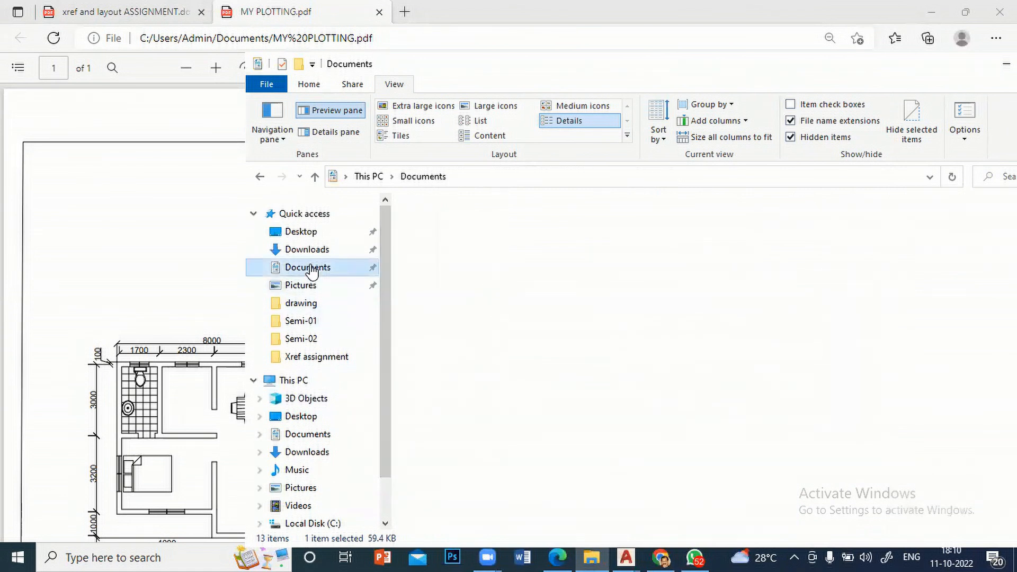
{"action": "scroll", "coordinate": [501, 348], "scroll_direction": "down", "scroll_amount": 5}
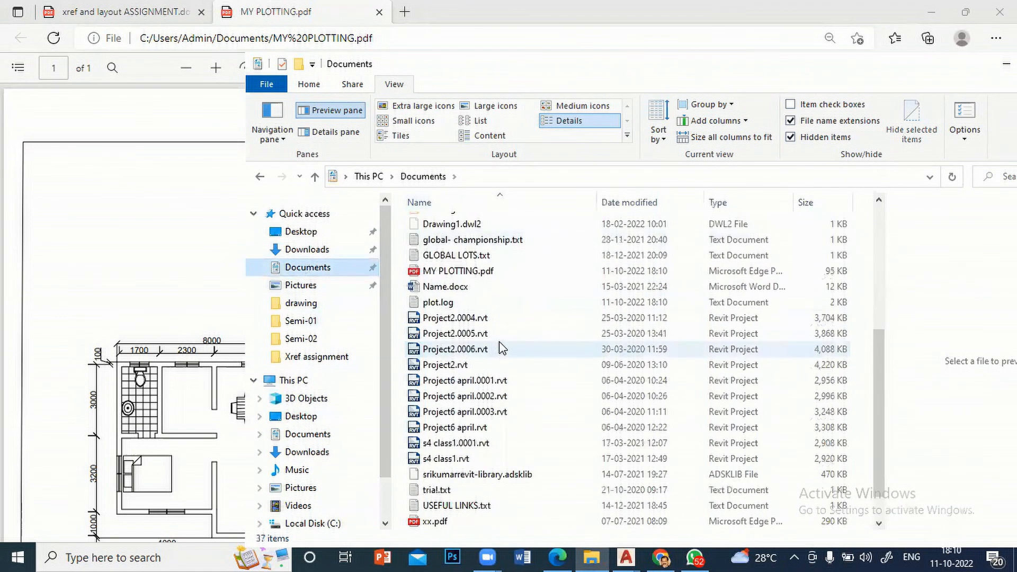
{"action": "left_click", "coordinate": [485, 274]}
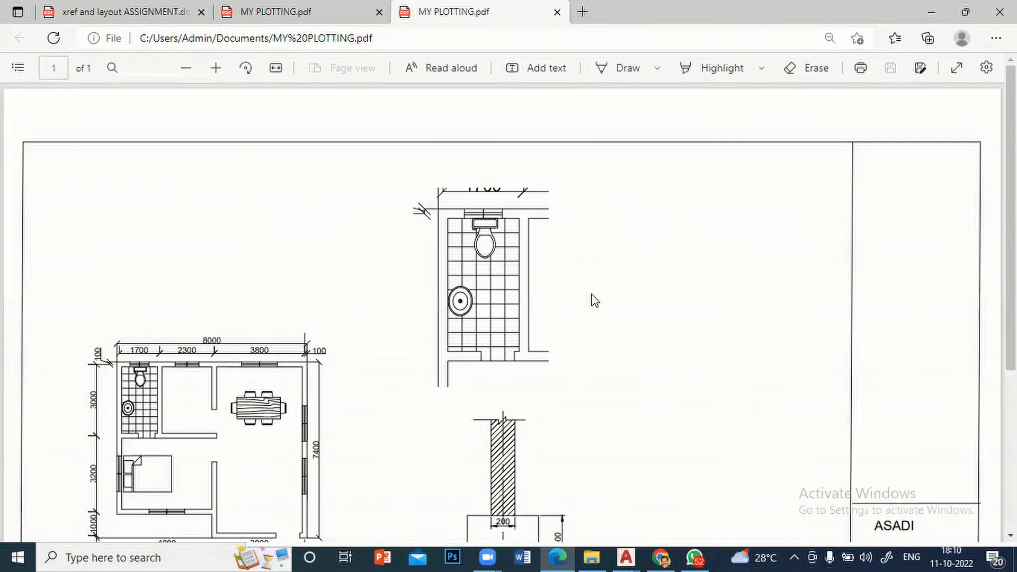
Step: Examine the plotted sheet in the PDF, including the border, title block, floor plan, toilet detail and footing section
{"action": "scroll", "coordinate": [624, 295], "scroll_direction": "down", "scroll_amount": 5}
{"action": "scroll", "coordinate": [615, 281], "scroll_direction": "up", "scroll_amount": 5}
{"action": "scroll", "coordinate": [613, 286], "scroll_direction": "down", "scroll_amount": 3}
{"action": "scroll", "coordinate": [615, 286], "scroll_direction": "up", "scroll_amount": 1}
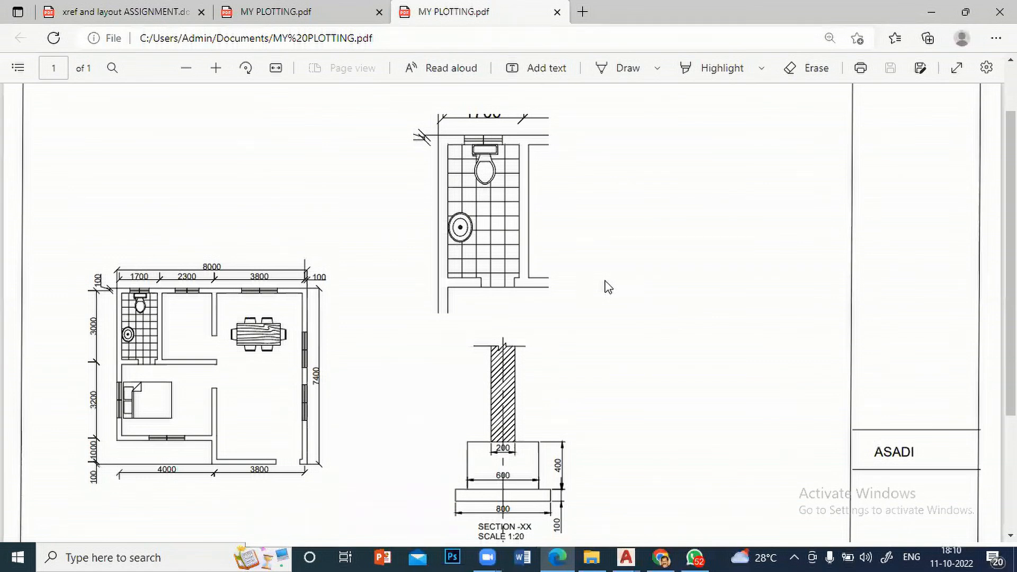
{"action": "scroll", "coordinate": [609, 287], "scroll_direction": "down", "scroll_amount": 1}
{"action": "scroll", "coordinate": [608, 286], "scroll_direction": "up", "scroll_amount": 3}
{"action": "scroll", "coordinate": [608, 286], "scroll_direction": "down", "scroll_amount": 3}
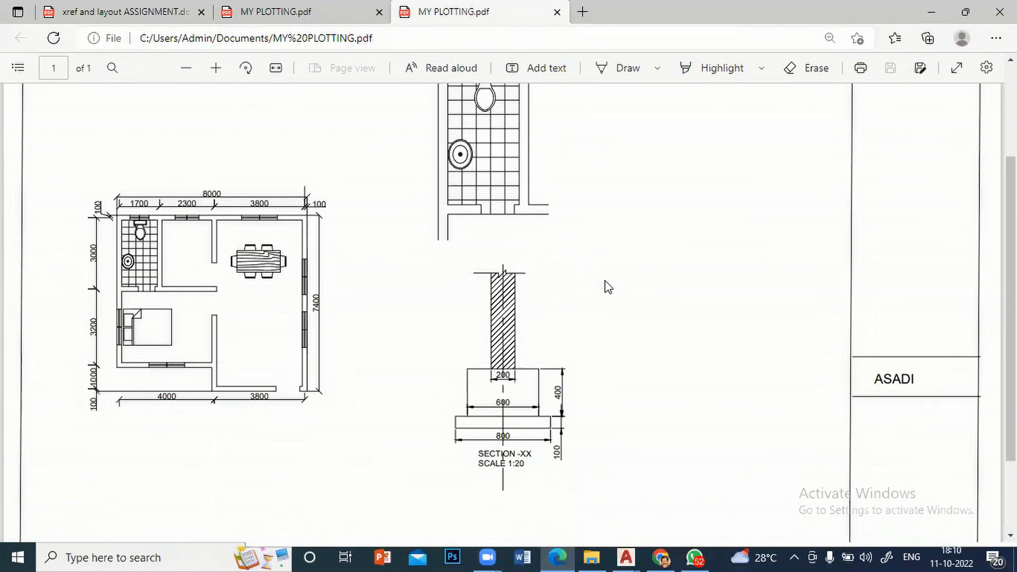
{"action": "scroll", "coordinate": [608, 286], "scroll_direction": "down", "scroll_amount": 1}
{"action": "scroll", "coordinate": [608, 285], "scroll_direction": "up", "scroll_amount": 1}
{"action": "scroll", "coordinate": [550, 290], "scroll_direction": "down", "scroll_amount": 2}
{"action": "scroll", "coordinate": [552, 289], "scroll_direction": "up", "scroll_amount": 3}
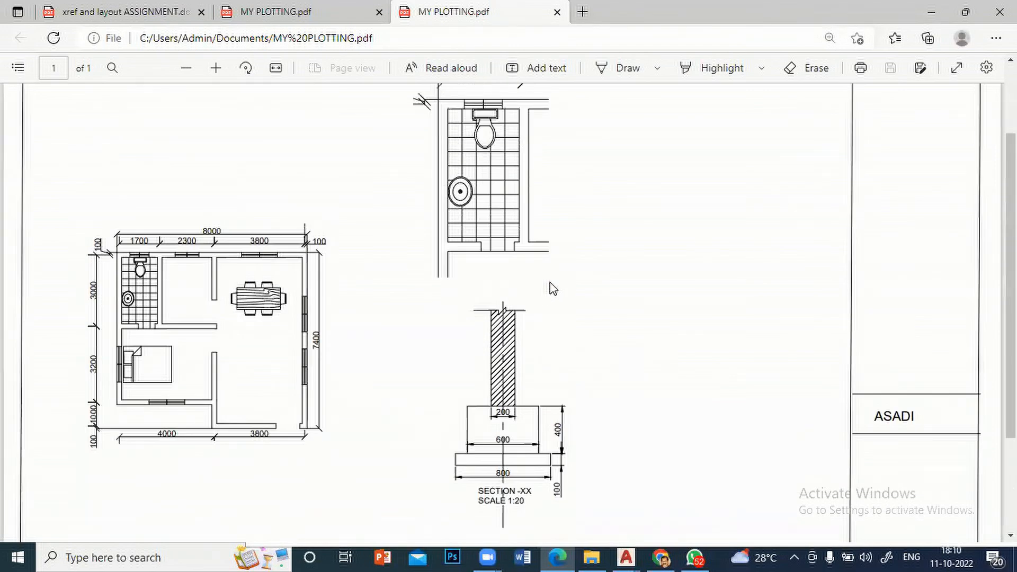